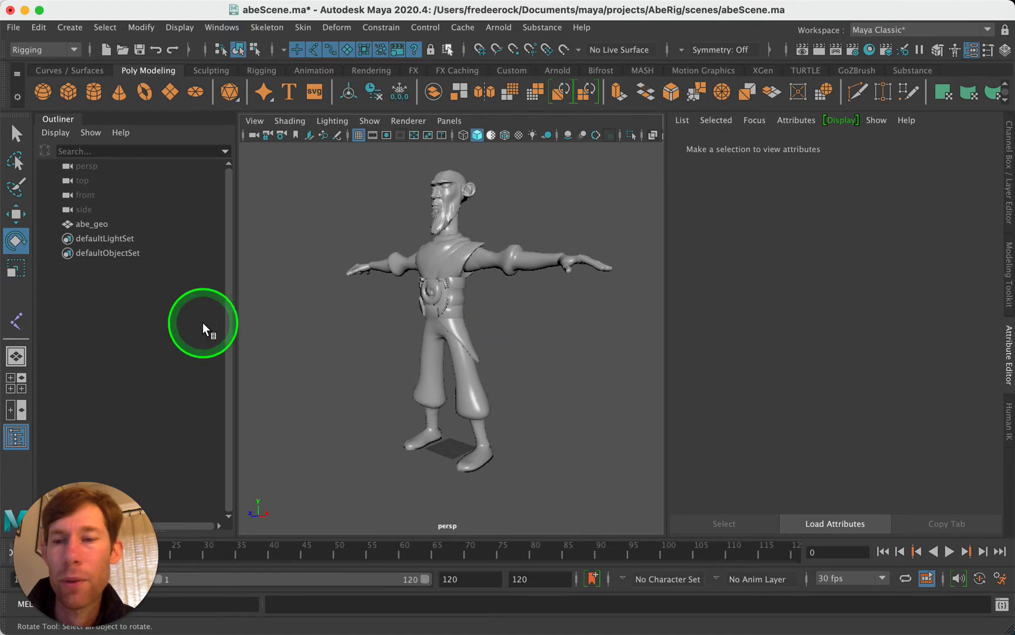
Step: Show the side view of the character full-size and activate the Create Joints tool
{"action": "left_click", "coordinate": [16, 383]}
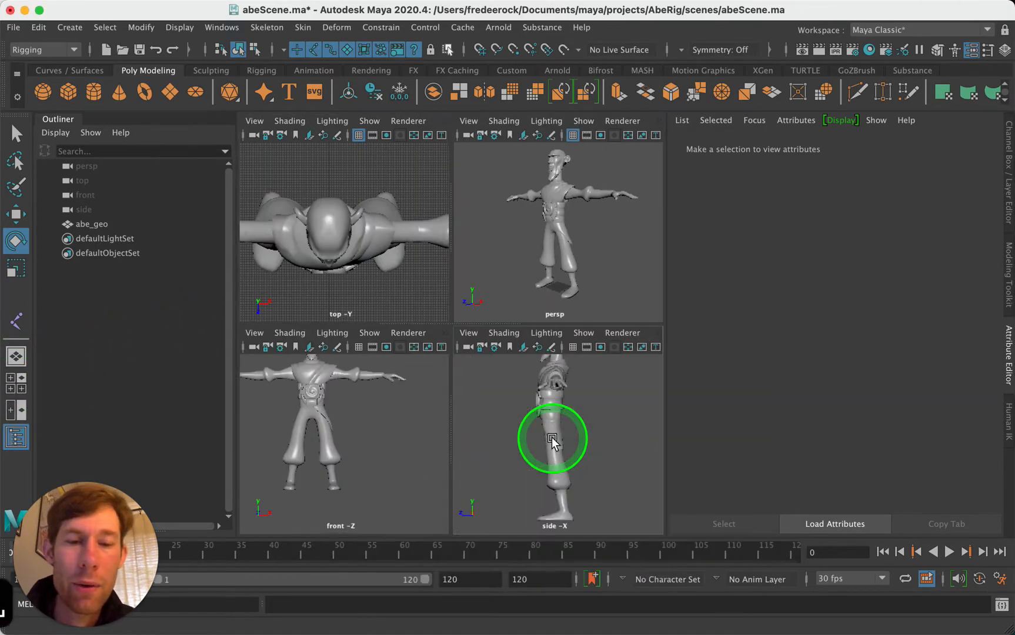
{"action": "key", "text": "space"}
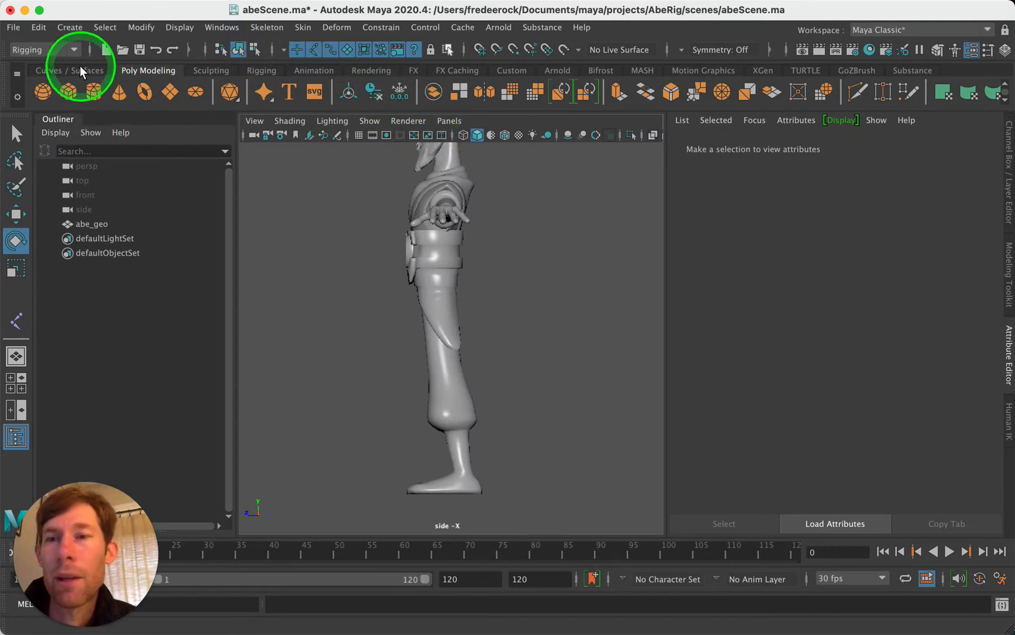
{"action": "left_click", "coordinate": [261, 71]}
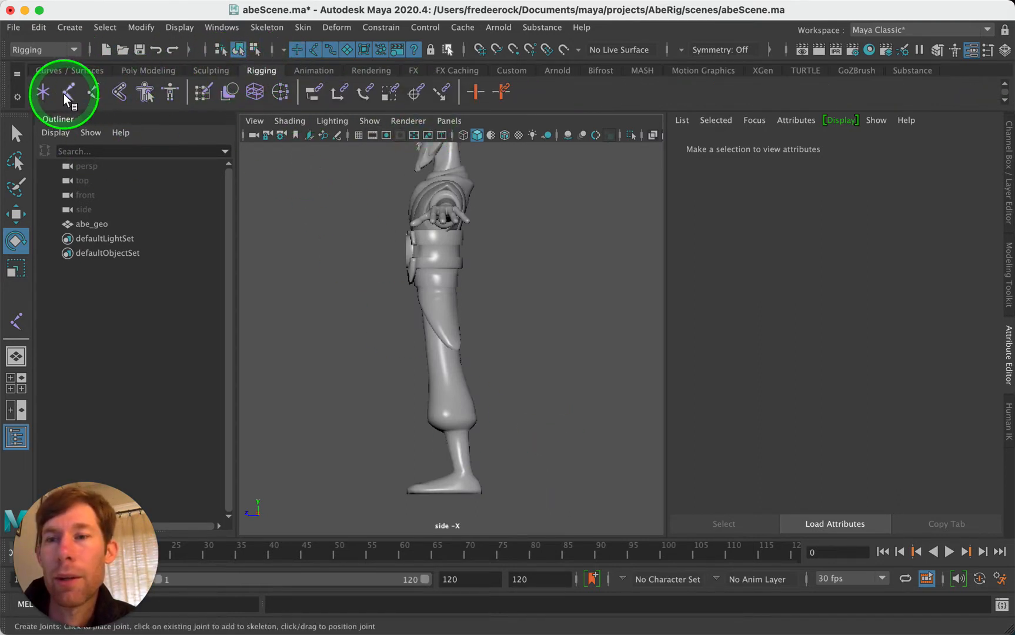
{"action": "left_click", "coordinate": [66, 93]}
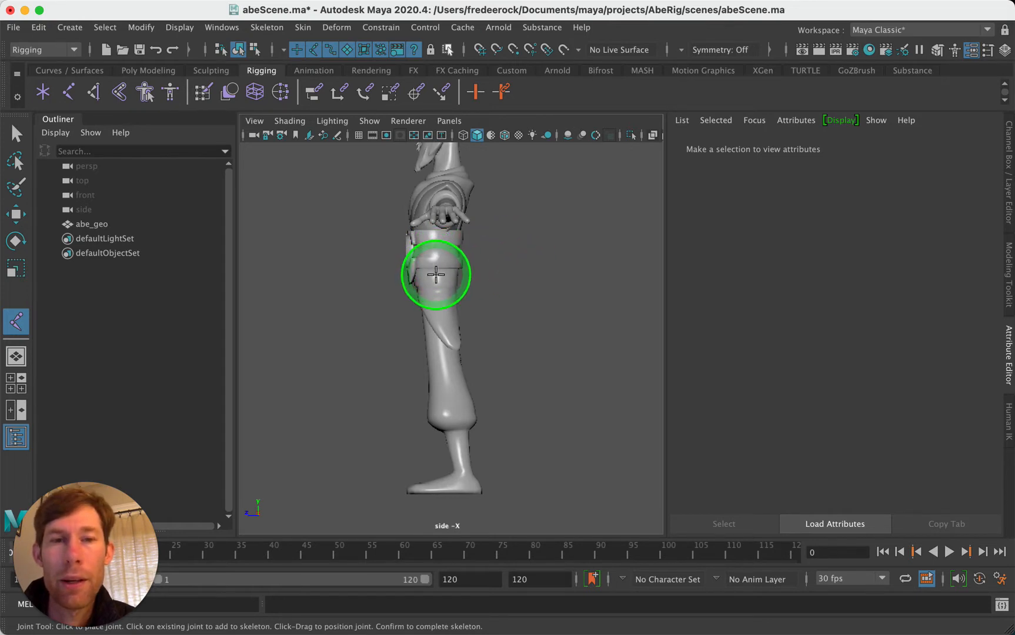
Step: Make sure XRay joints display is enabled in the side view so joints show through the mesh
{"action": "left_click", "coordinate": [1007, 372]}
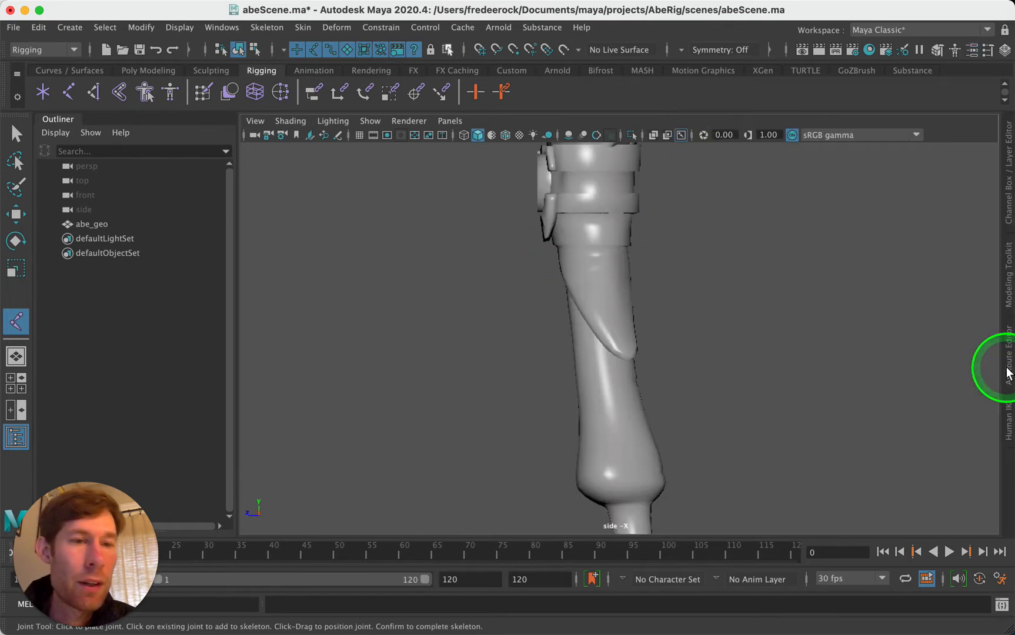
{"action": "left_click", "coordinate": [681, 135]}
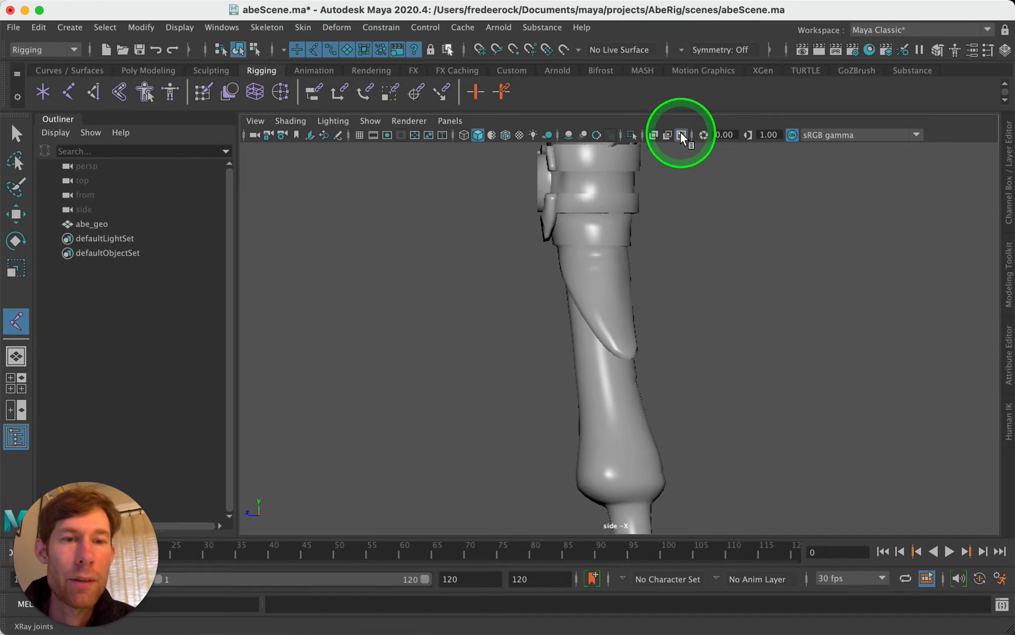
{"action": "left_click", "coordinate": [1009, 366]}
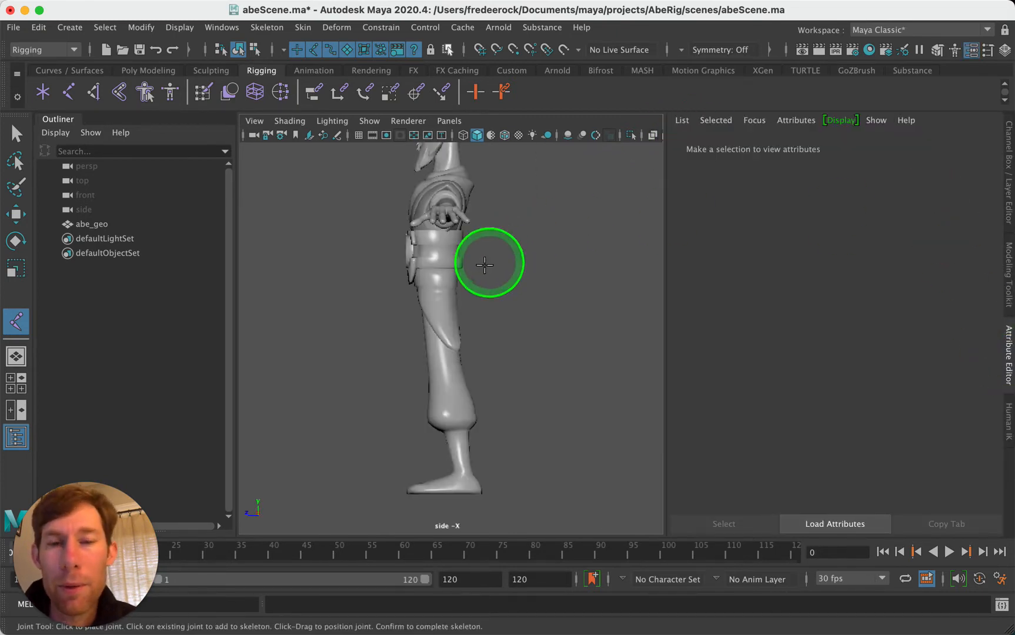
Step: Place a five-joint leg chain in the side view at the hip, knee, ankle, ball of the foot and toe
{"action": "left_click", "coordinate": [436, 276]}
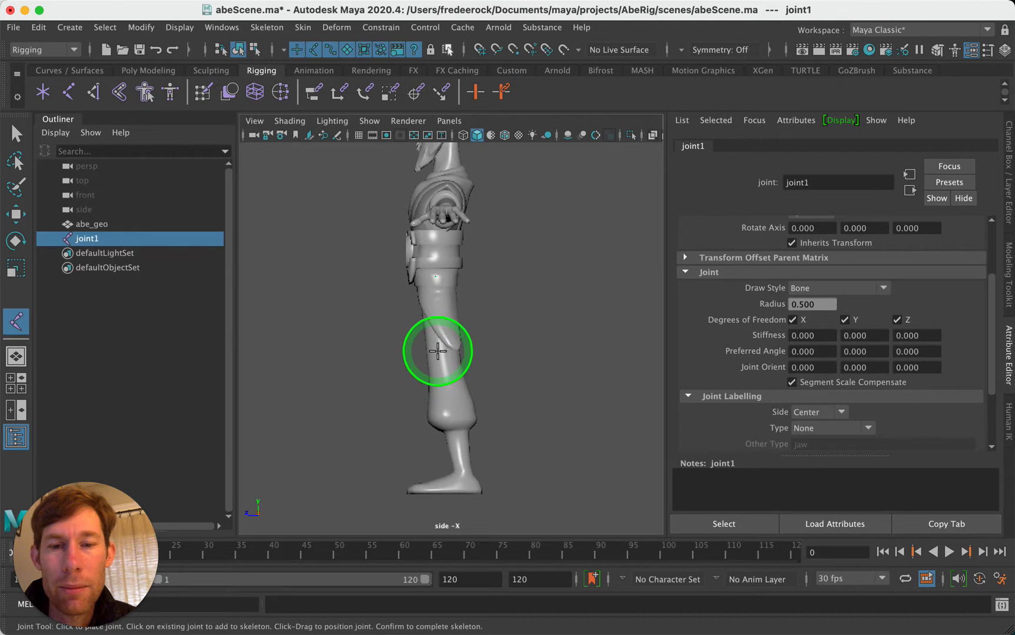
{"action": "left_click", "coordinate": [438, 352]}
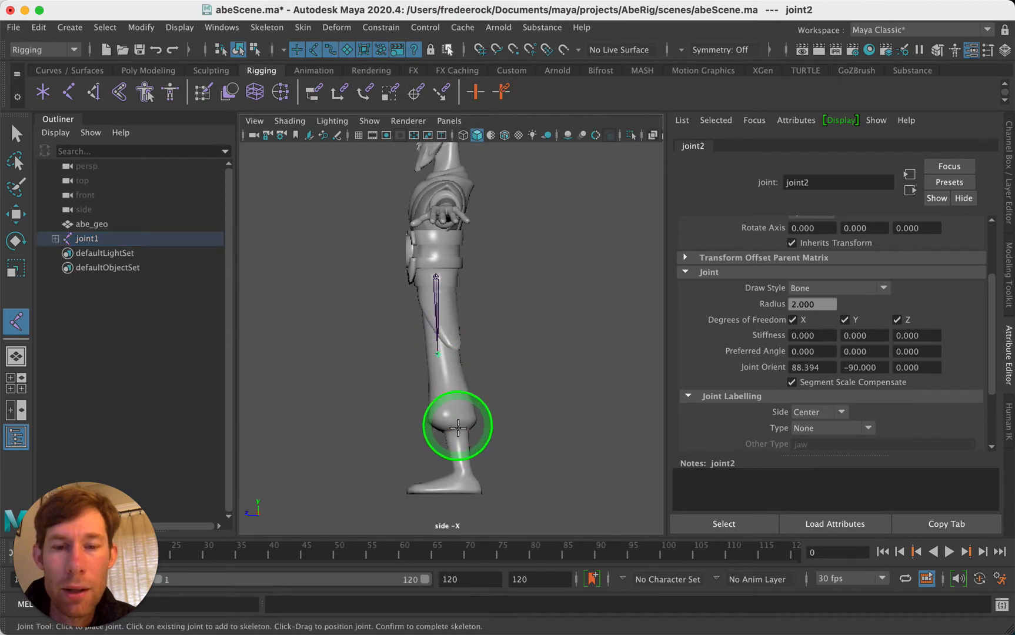
{"action": "left_click", "coordinate": [463, 474]}
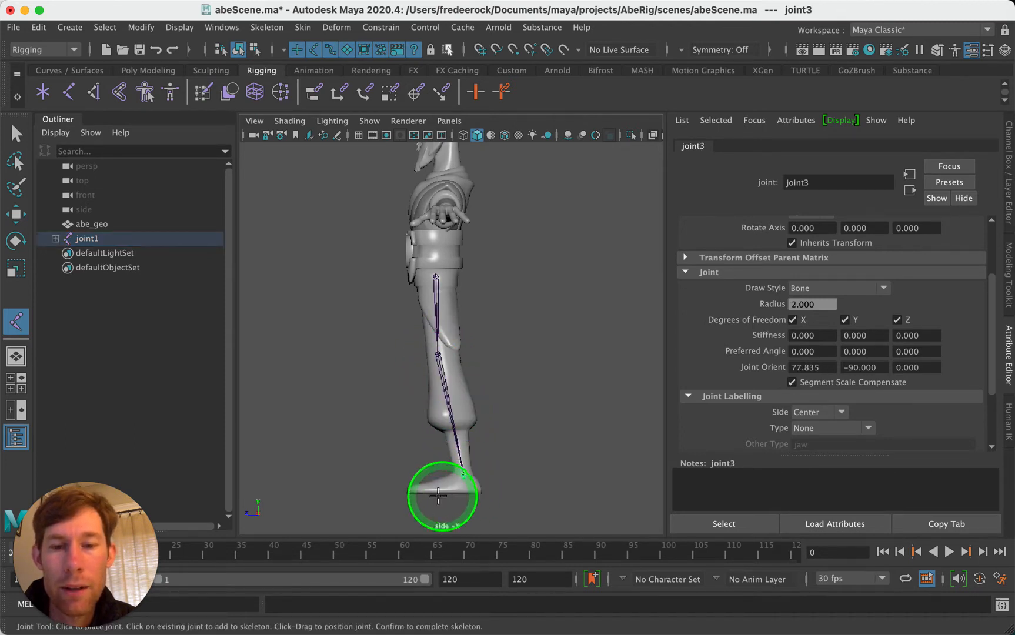
{"action": "left_click", "coordinate": [426, 492]}
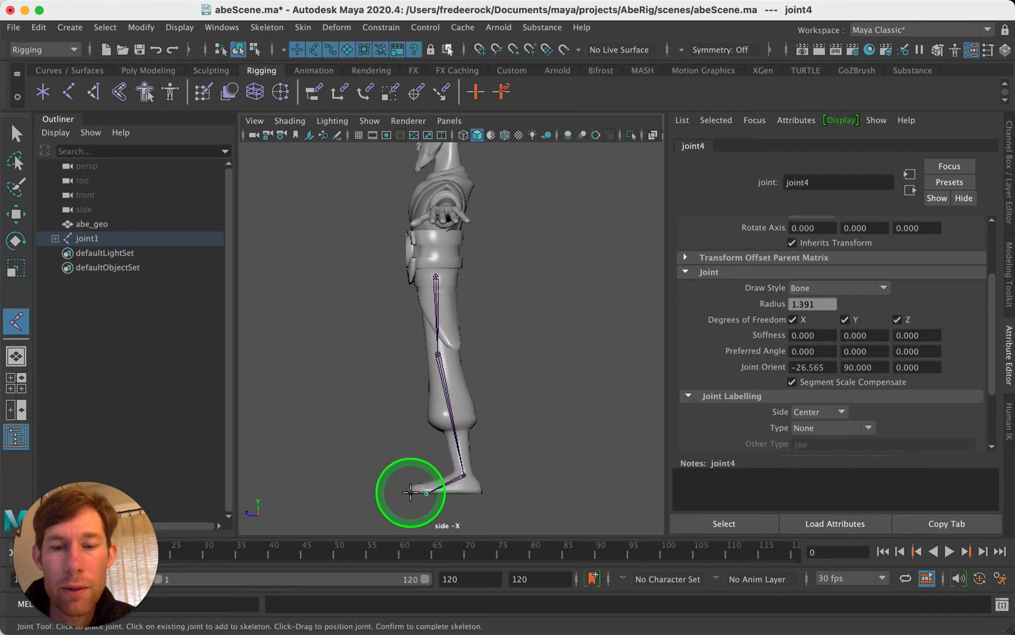
{"action": "left_click", "coordinate": [410, 492]}
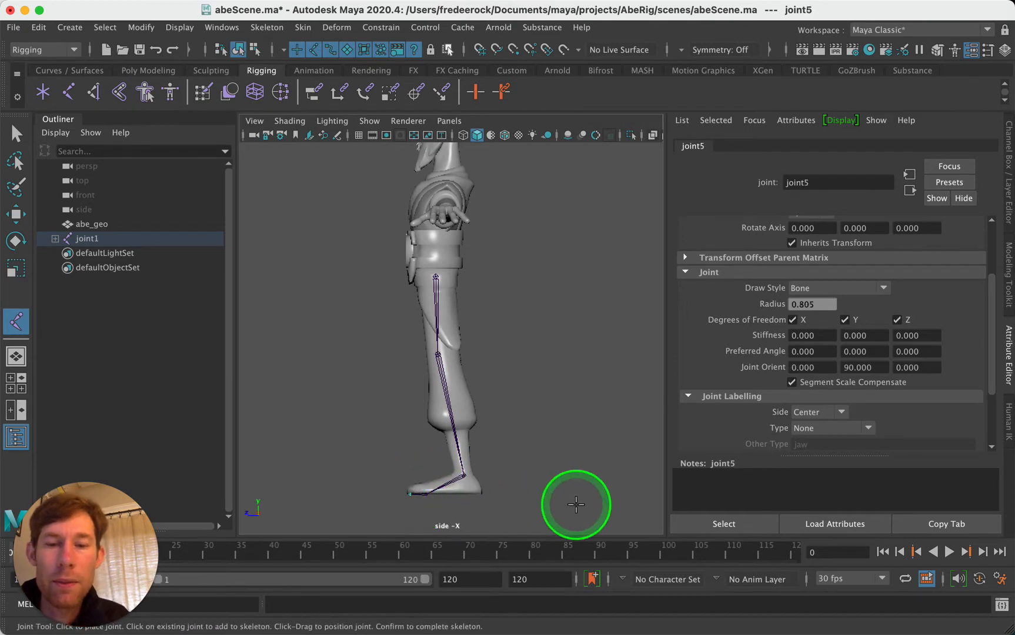
{"action": "key", "text": "Return"}
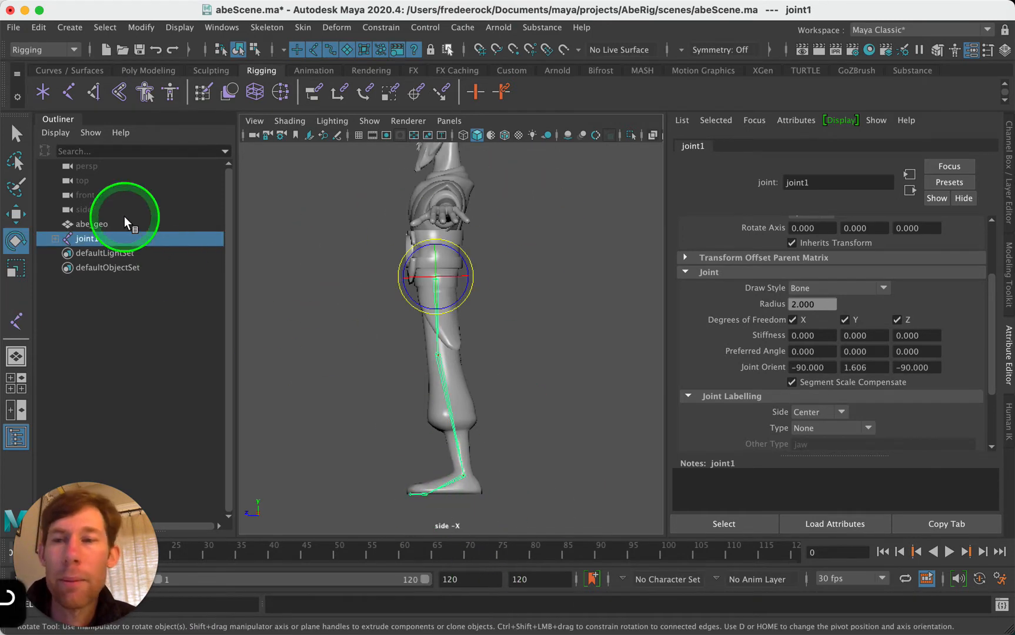
Step: Examine the knee joint's Translate and Joint Orient attributes, and clear the selection
{"action": "left_click", "coordinate": [18, 134]}
{"action": "left_click", "coordinate": [595, 289]}
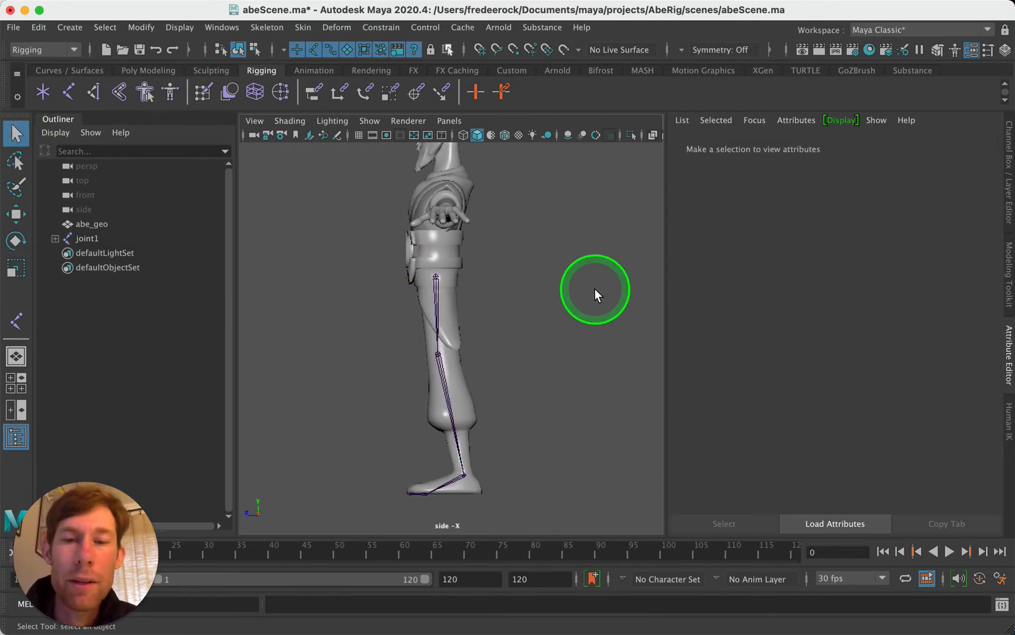
{"action": "left_click", "coordinate": [440, 375]}
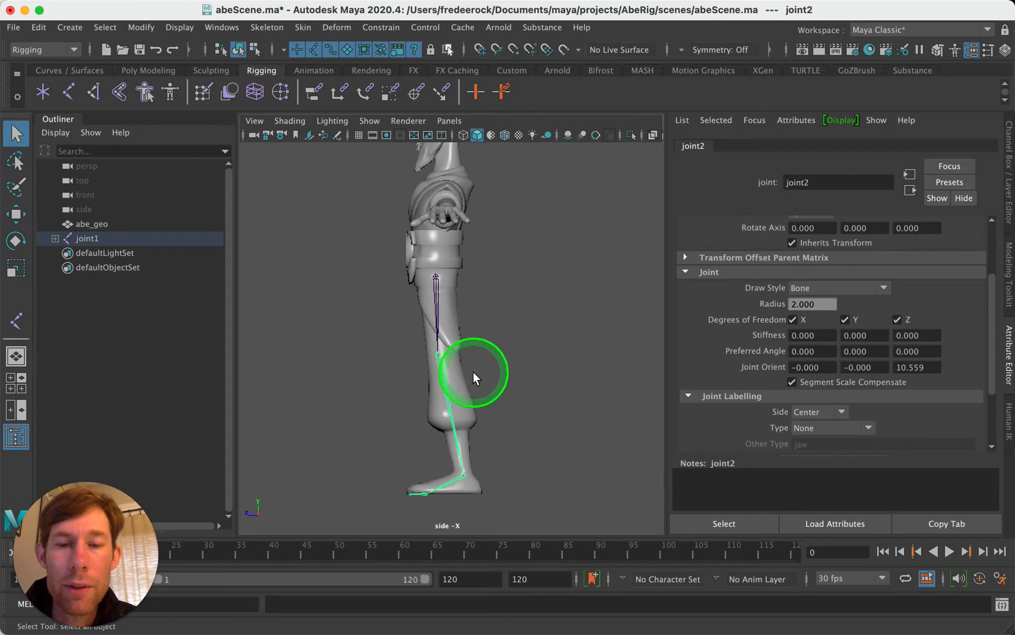
{"action": "scroll", "coordinate": [843, 352], "scroll_direction": "up", "scroll_amount": 4}
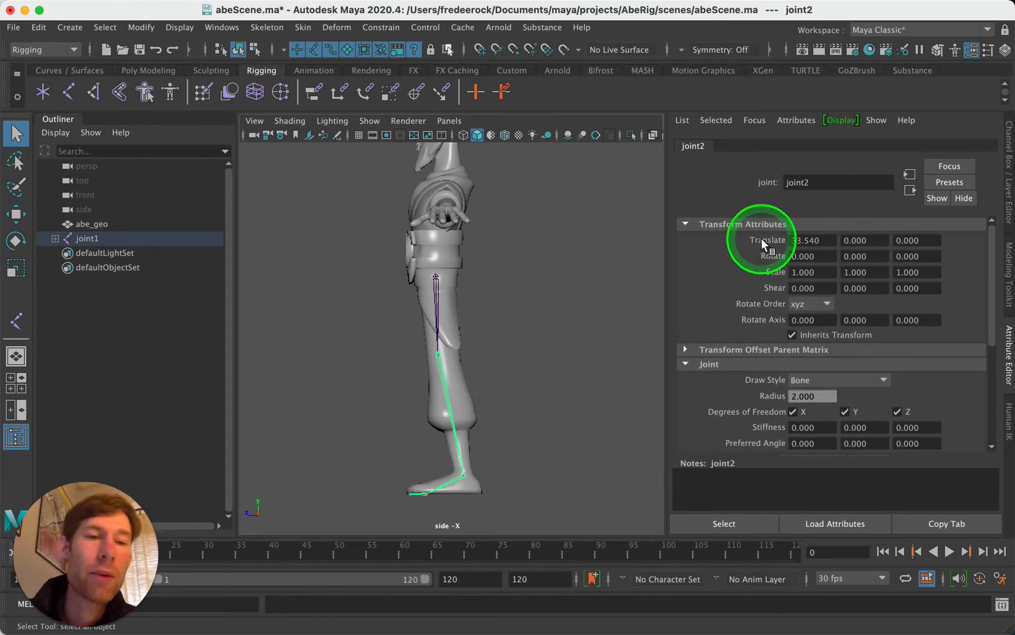
{"action": "double_click", "coordinate": [803, 240]}
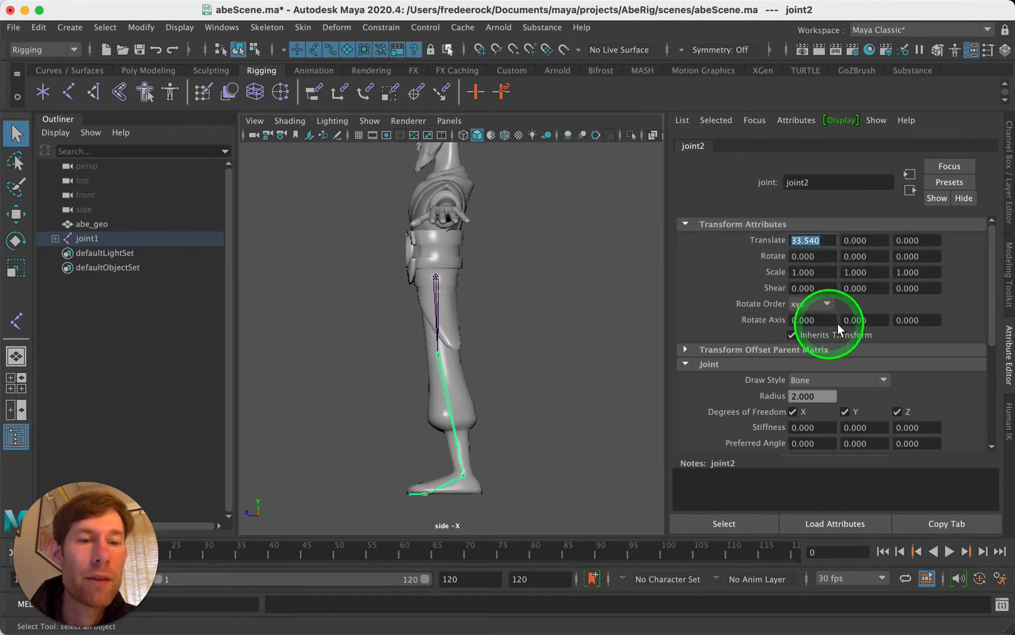
{"action": "scroll", "coordinate": [801, 328], "scroll_direction": "down", "scroll_amount": 3}
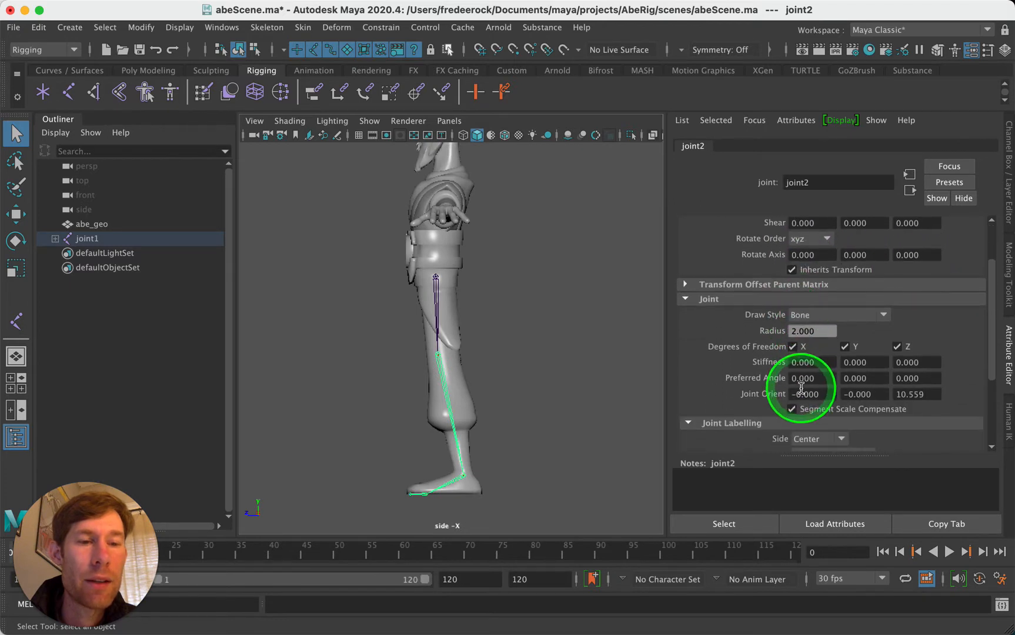
{"action": "left_click", "coordinate": [924, 394]}
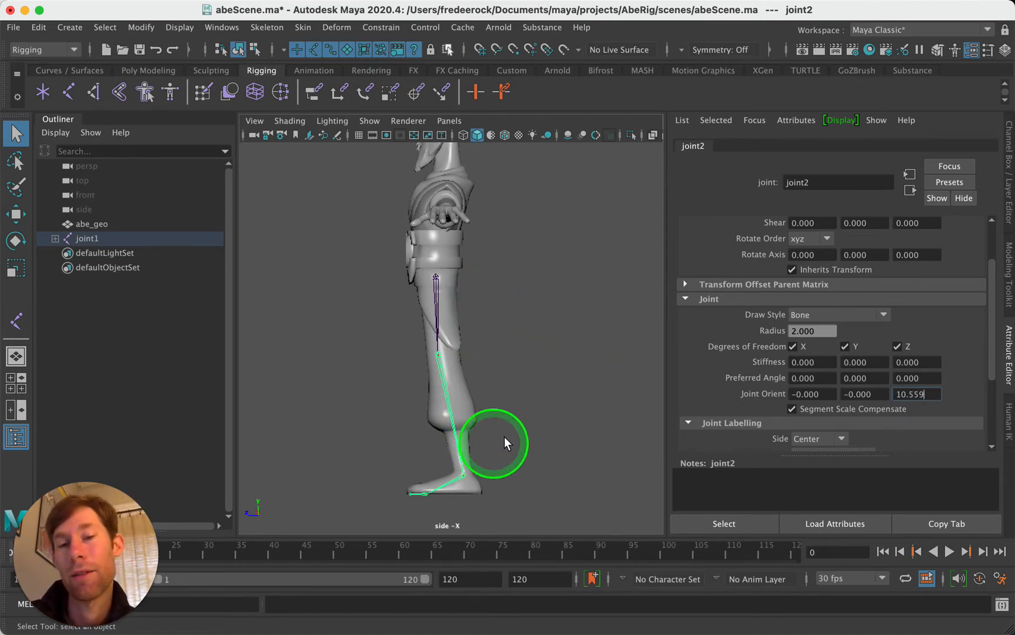
{"action": "left_click", "coordinate": [503, 404]}
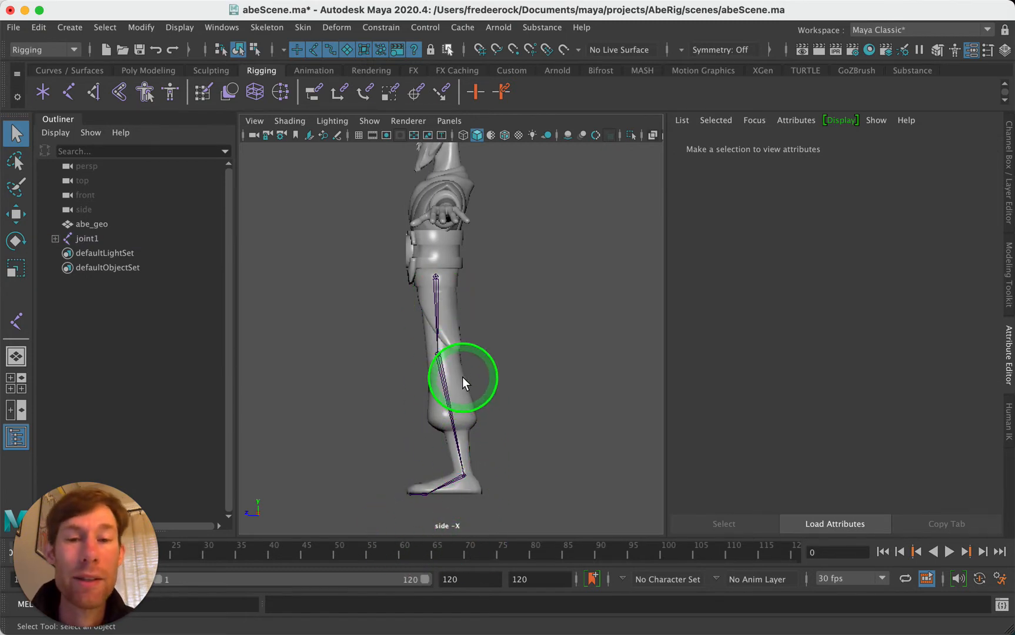
Step: Try moving the knee joint along its local X axis, and undo the move
{"action": "left_click", "coordinate": [437, 277]}
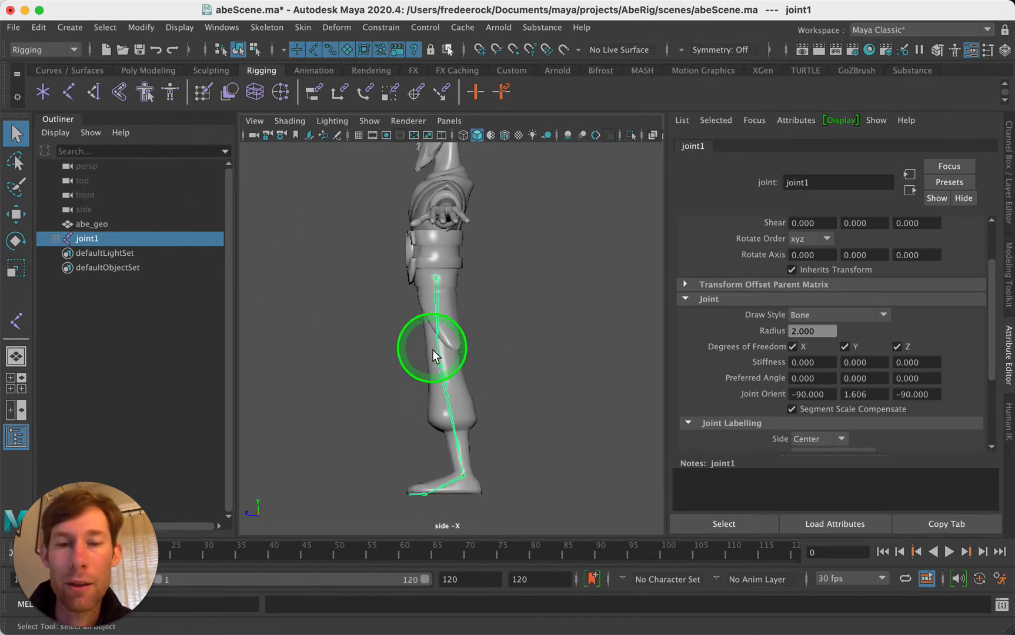
{"action": "key", "text": "e"}
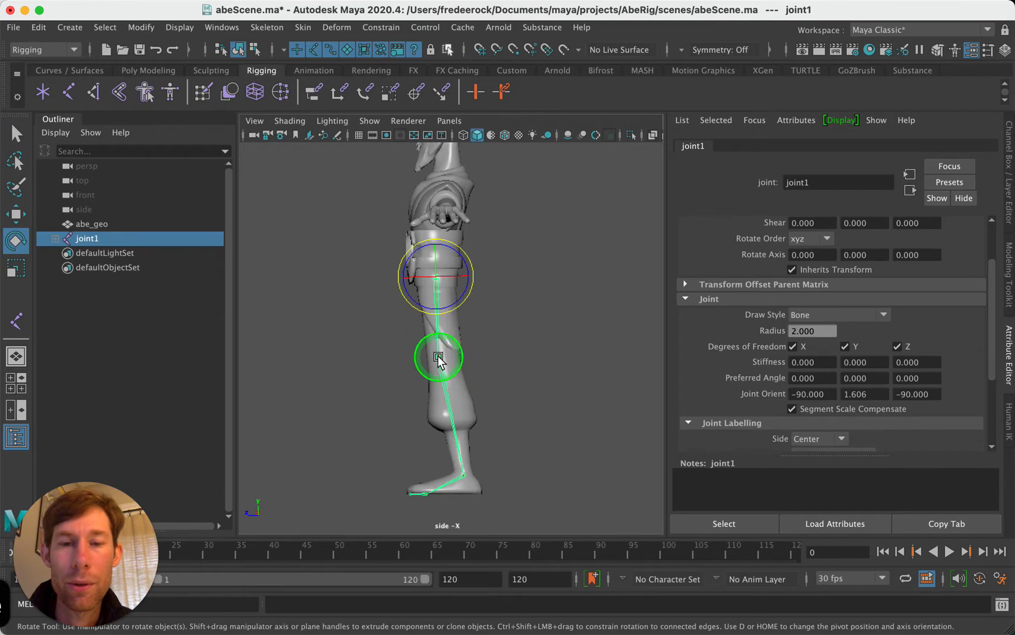
{"action": "left_click", "coordinate": [438, 359]}
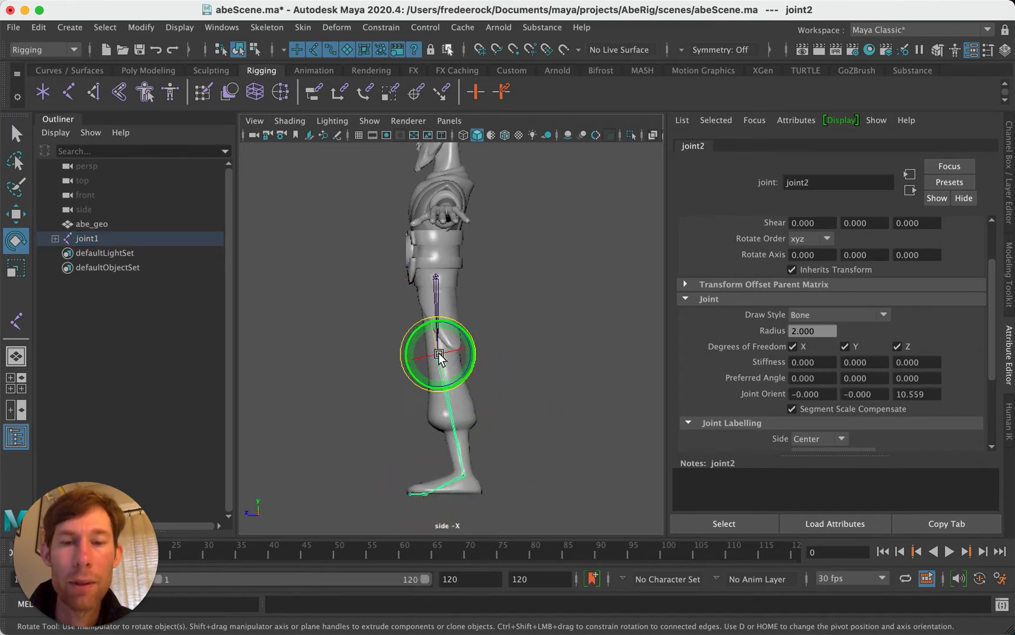
{"action": "key", "text": "w"}
{"action": "left_click_drag", "start_coordinate": [441, 390], "coordinate": [442, 390]}
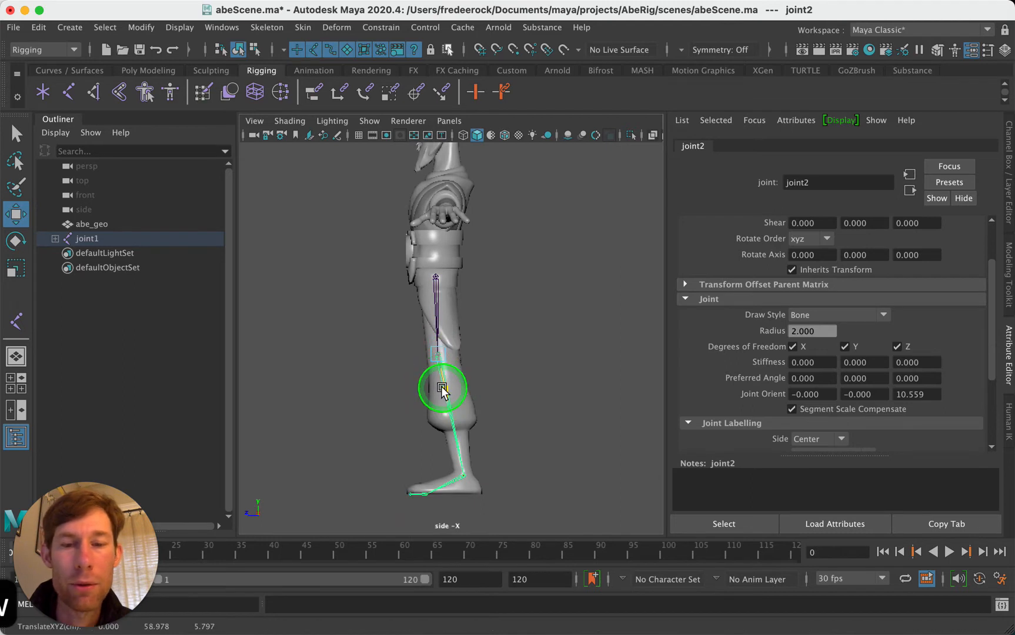
{"action": "scroll", "coordinate": [882, 304], "scroll_direction": "up", "scroll_amount": 3}
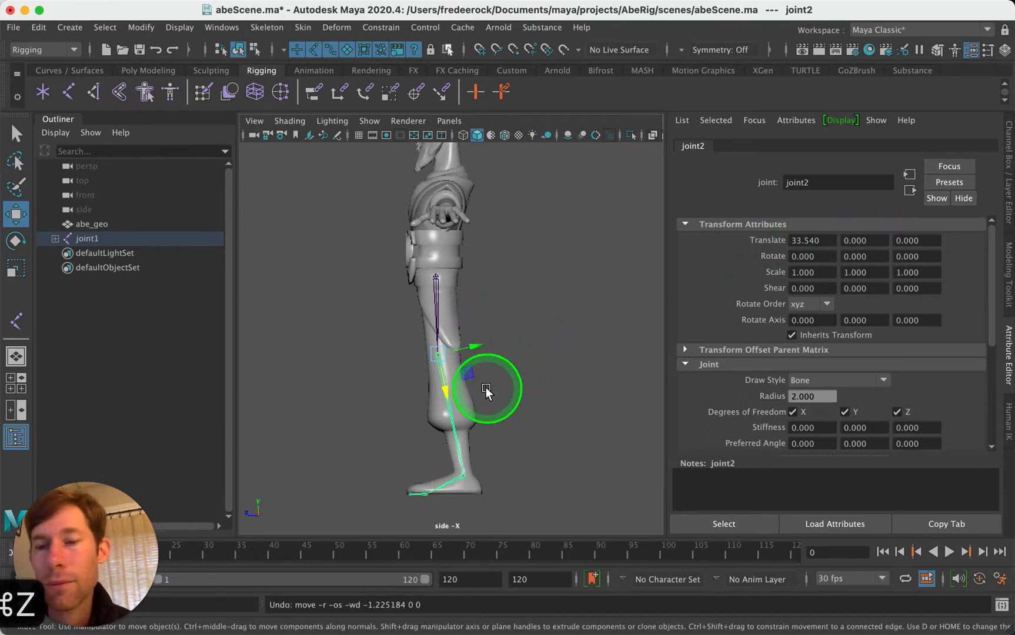
Step: Scale the knee joint along its X axis to 0.978 and check its transform and joint attributes
{"action": "key", "text": "e"}
{"action": "key", "text": "w"}
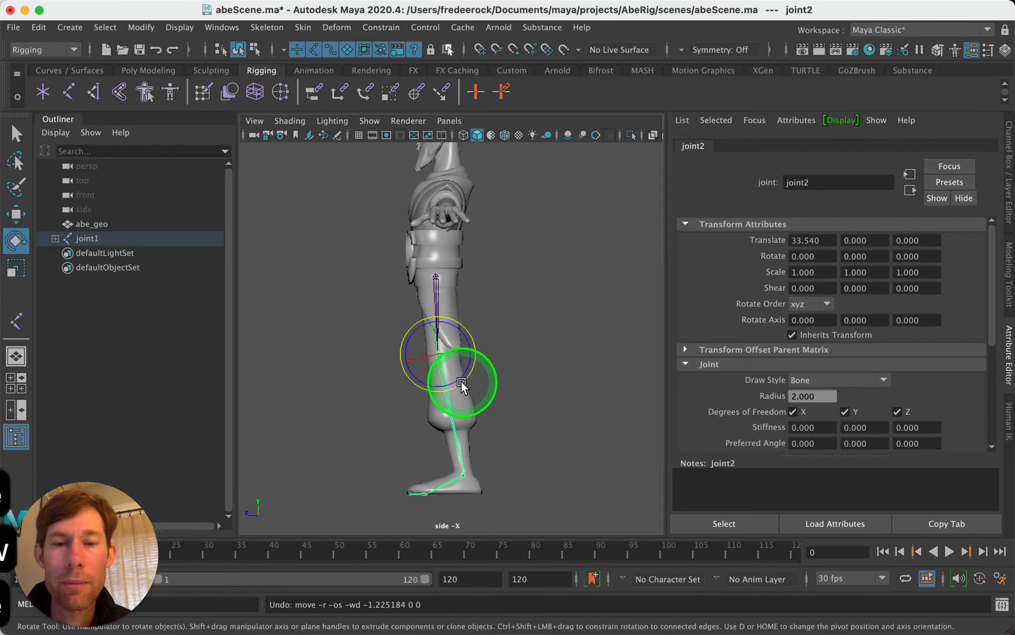
{"action": "key", "text": "r"}
{"action": "left_click_drag", "start_coordinate": [444, 389], "coordinate": [444, 389]}
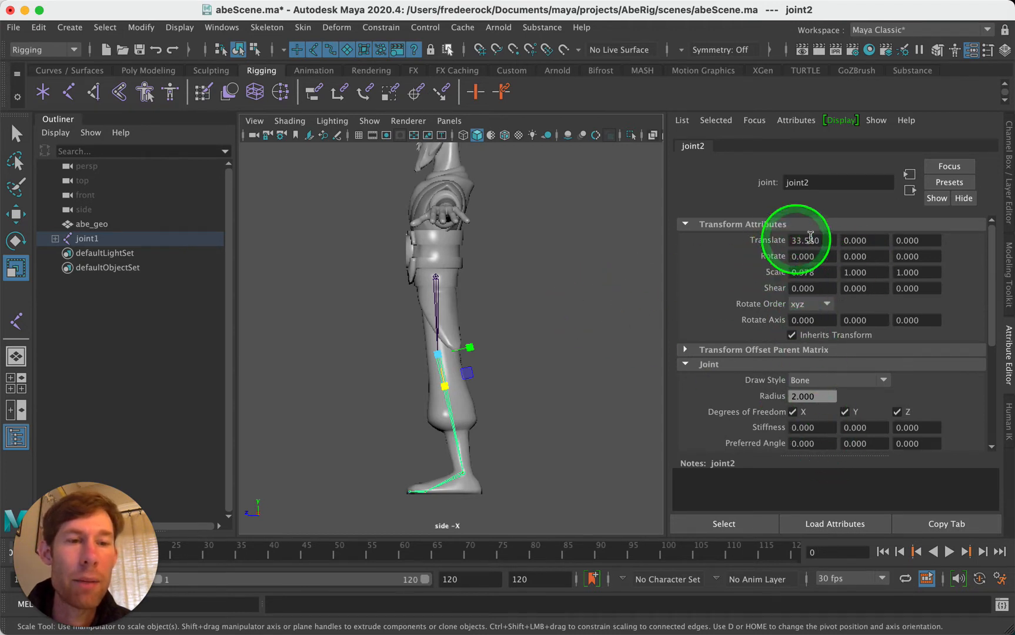
{"action": "scroll", "coordinate": [806, 358], "scroll_direction": "down", "scroll_amount": 5}
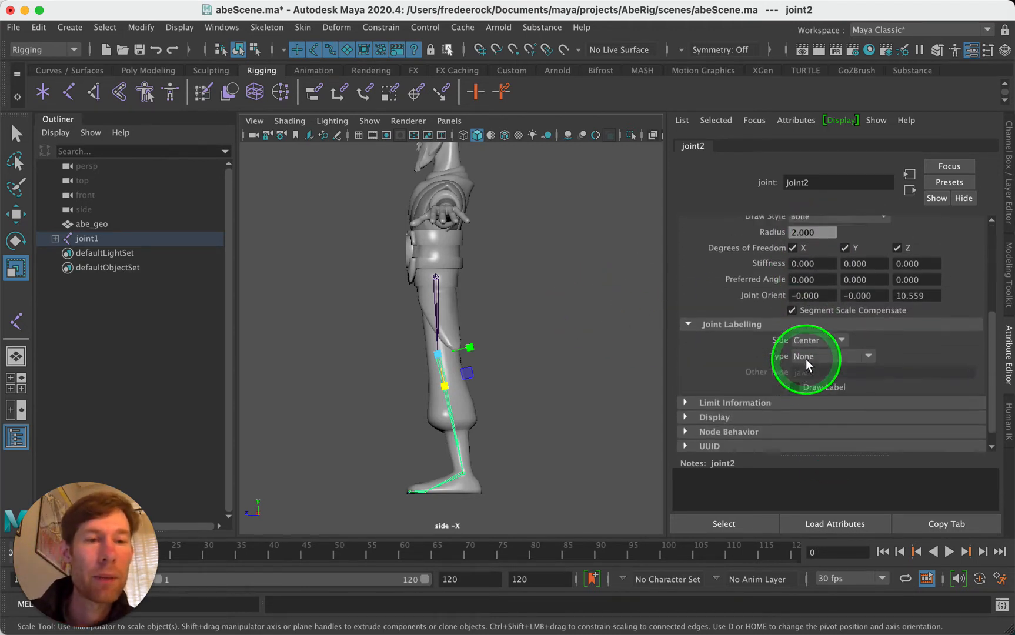
{"action": "scroll", "coordinate": [806, 358], "scroll_direction": "up", "scroll_amount": 6}
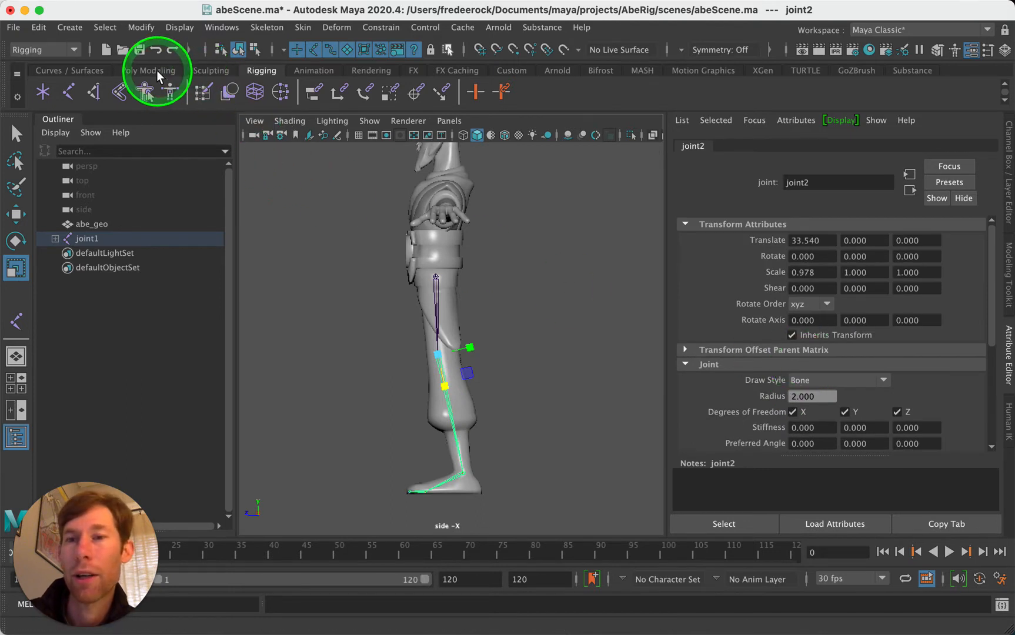
Step: Freeze the knee joint's transformations and check its Joint Orient values
{"action": "left_click", "coordinate": [156, 70]}
{"action": "left_click", "coordinate": [399, 92]}
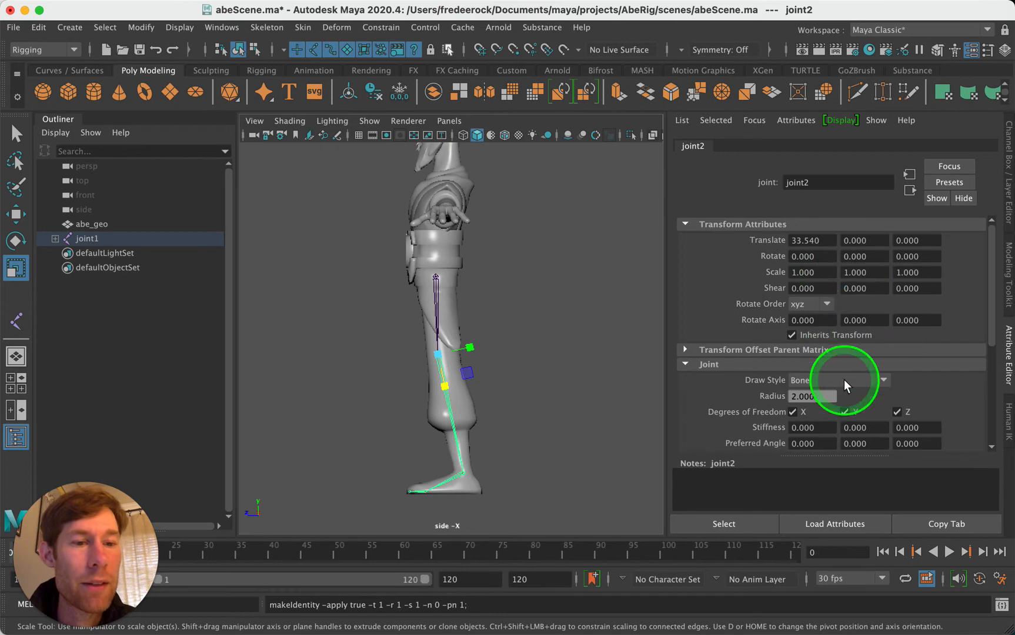
{"action": "scroll", "coordinate": [844, 379], "scroll_direction": "down", "scroll_amount": 3}
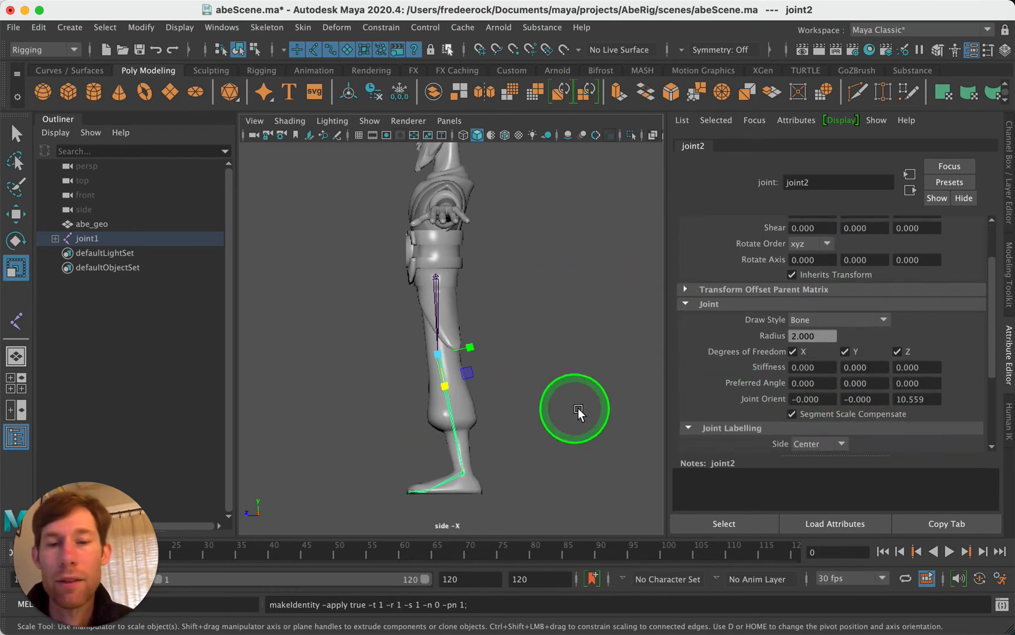
Step: Reselect the knee joint, examine its rotation axes with the Rotate tool, and clear the selection
{"action": "left_click", "coordinate": [534, 417]}
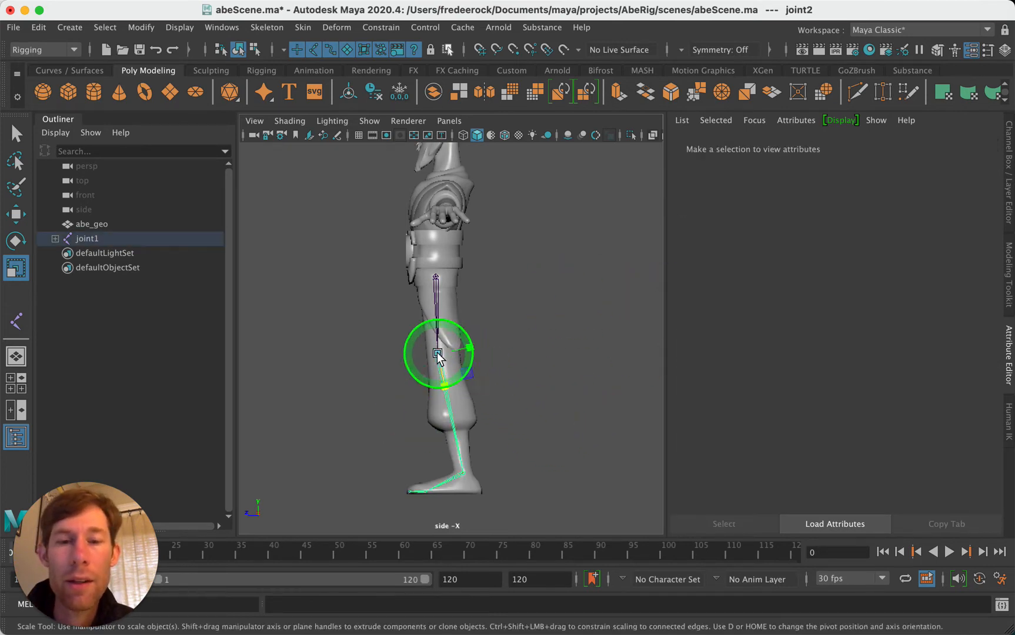
{"action": "mouse_move", "coordinate": [437, 356]}
{"action": "left_mouse_down"}
{"action": "mouse_move", "coordinate": [562, 342]}
{"action": "mouse_move", "coordinate": [429, 357]}
{"action": "left_mouse_up"}
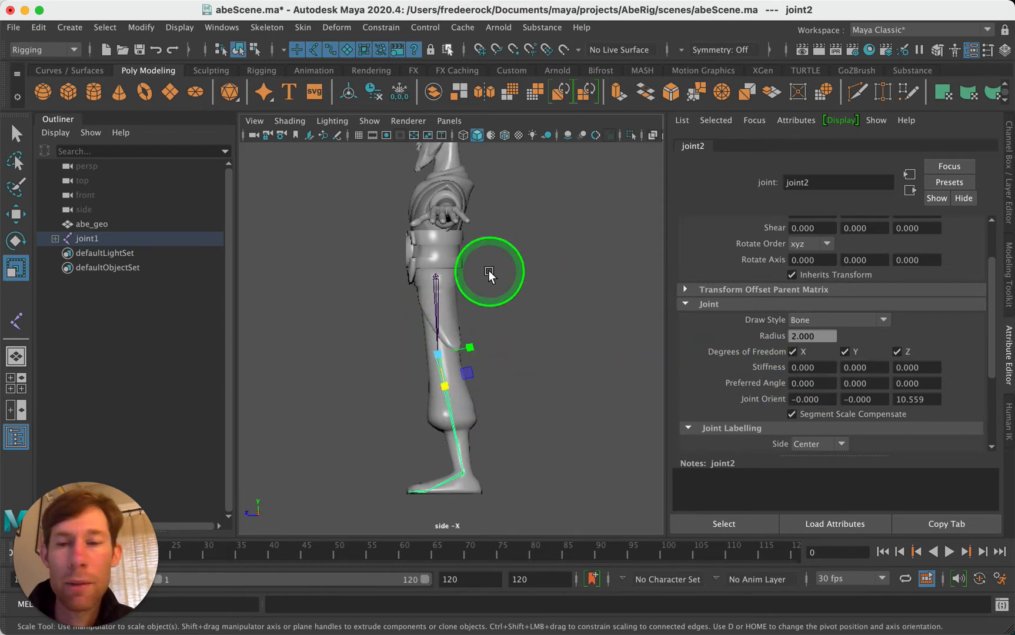
{"action": "key", "text": "e"}
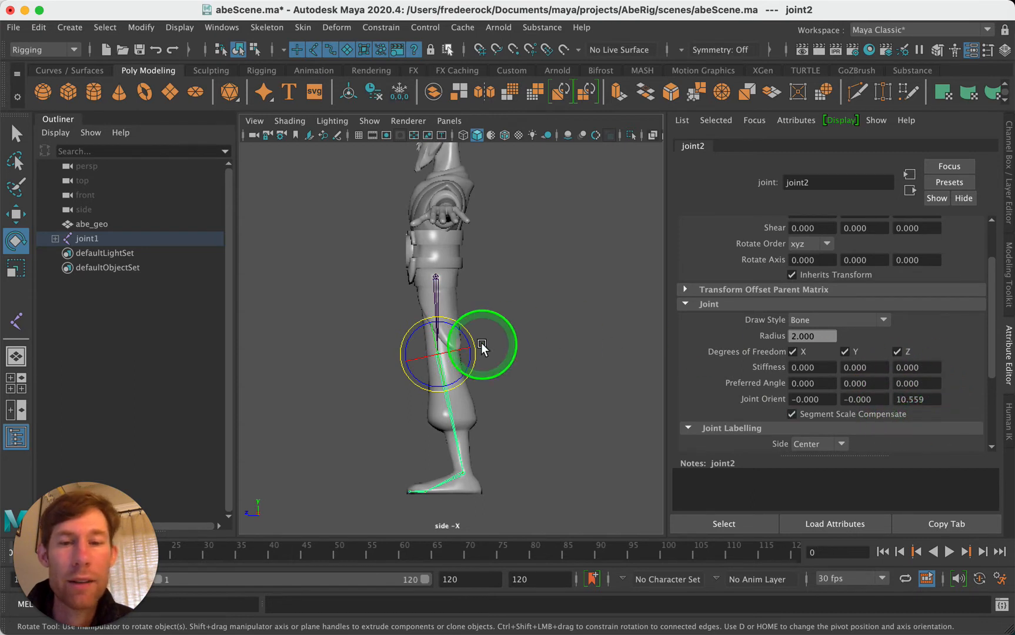
{"action": "left_click", "coordinate": [532, 374]}
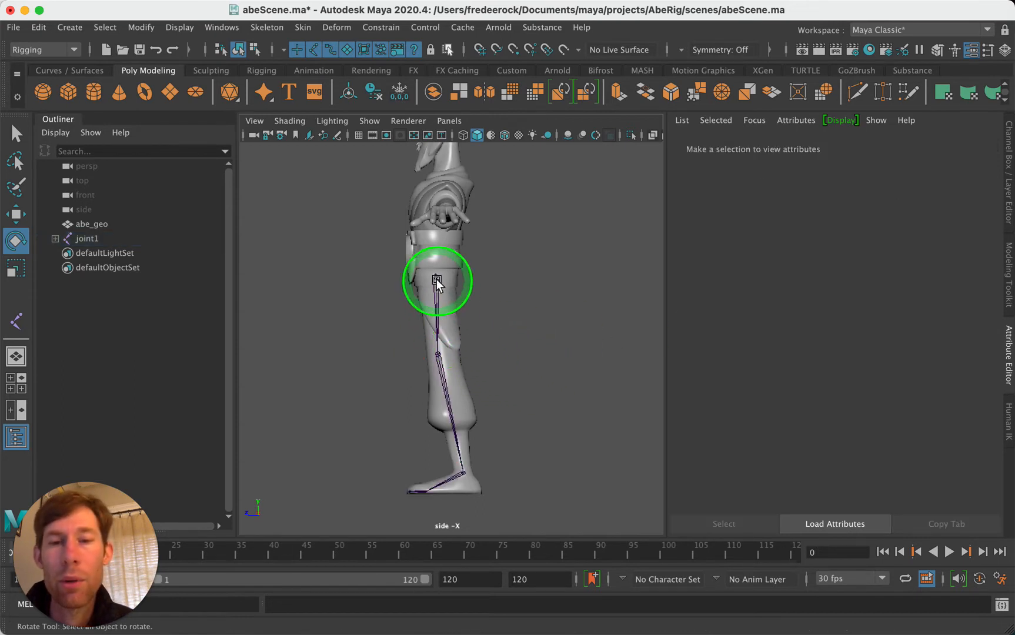
Step: Rotate the knee joint 0.059 degrees about its local Z axis and check its transform values
{"action": "left_click", "coordinate": [438, 355]}
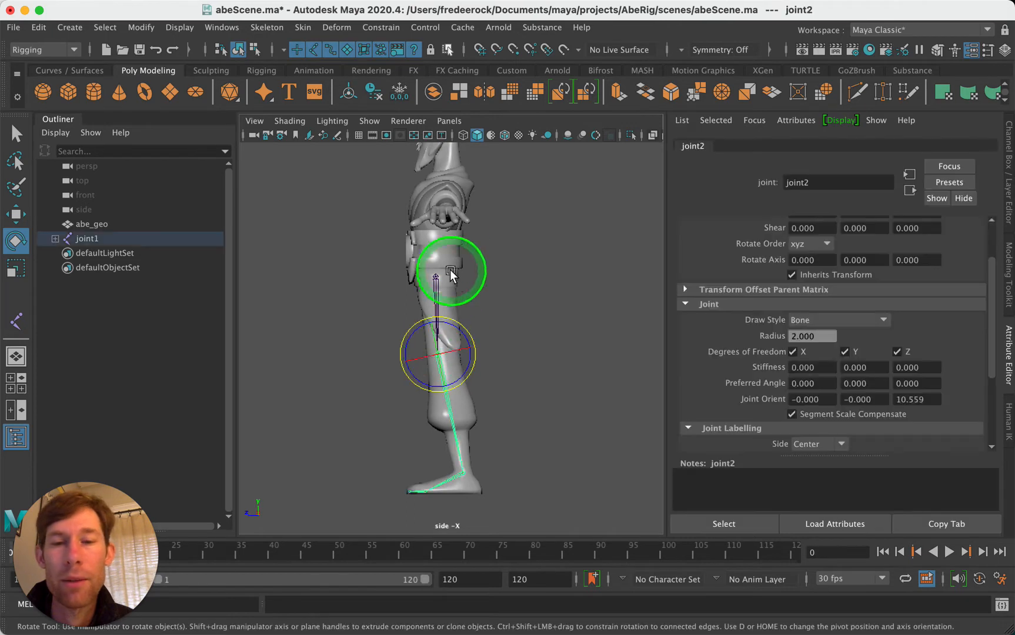
{"action": "mouse_move", "coordinate": [414, 368]}
{"action": "left_mouse_down"}
{"action": "mouse_move", "coordinate": [437, 377]}
{"action": "mouse_move", "coordinate": [413, 382]}
{"action": "left_mouse_up"}
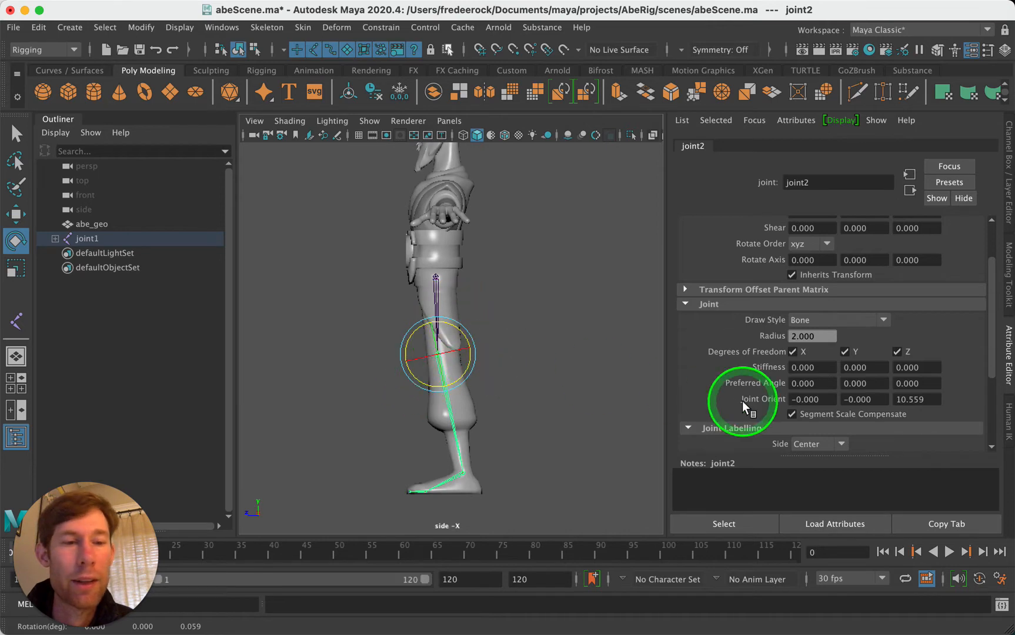
{"action": "scroll", "coordinate": [846, 377], "scroll_direction": "up", "scroll_amount": 2}
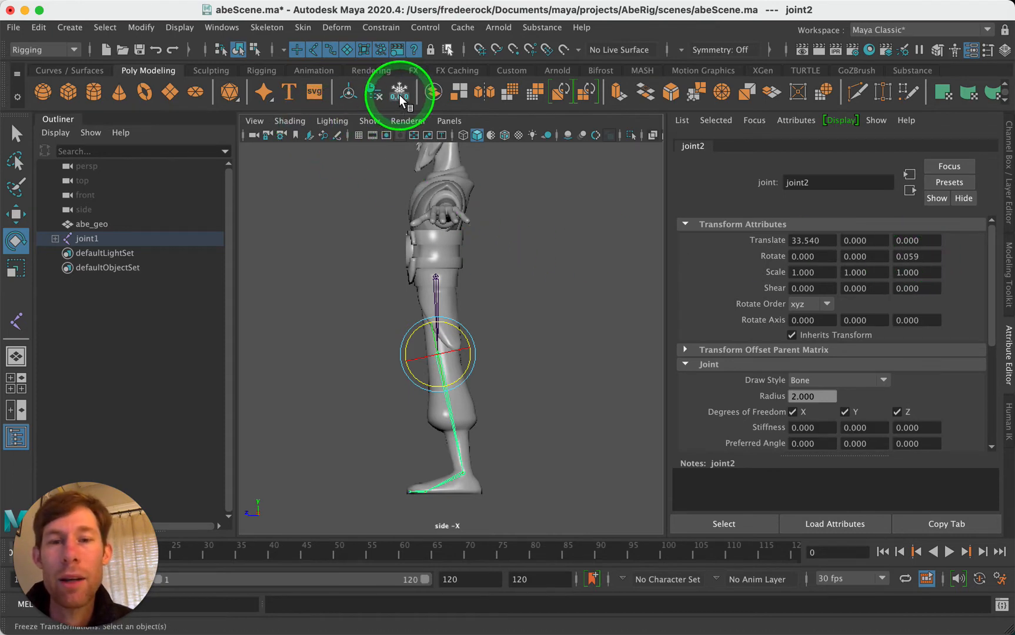
Step: Freeze the rotated knee joint's transformations, compare its Rotate and Joint Orient values, and clear the selection
{"action": "scroll", "coordinate": [922, 332], "scroll_direction": "down", "scroll_amount": 3}
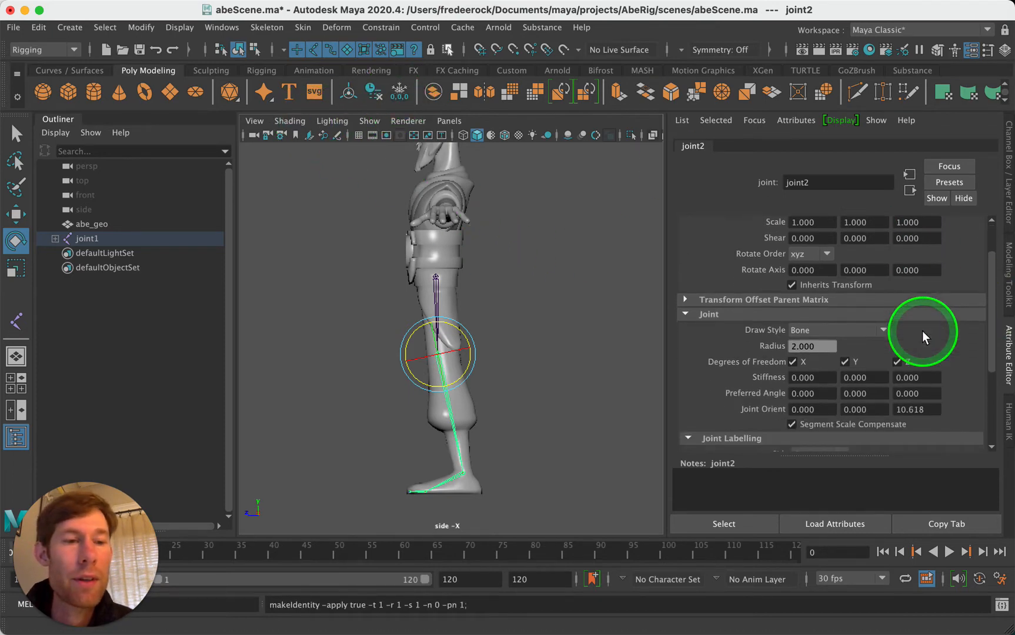
{"action": "scroll", "coordinate": [922, 332], "scroll_direction": "up", "scroll_amount": 2}
{"action": "scroll", "coordinate": [894, 338], "scroll_direction": "down", "scroll_amount": 2}
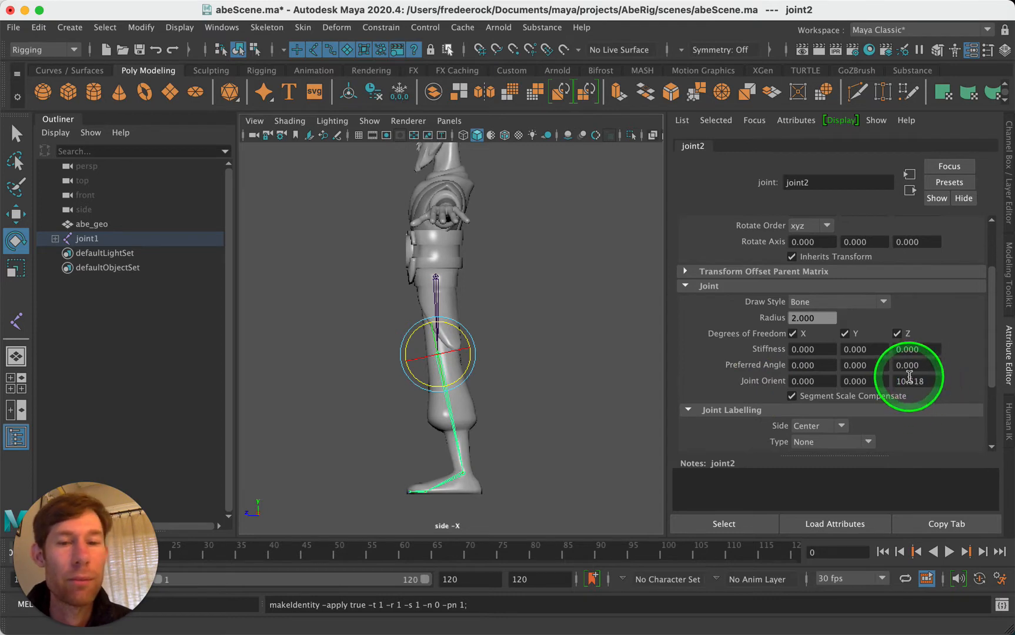
{"action": "left_click", "coordinate": [562, 326]}
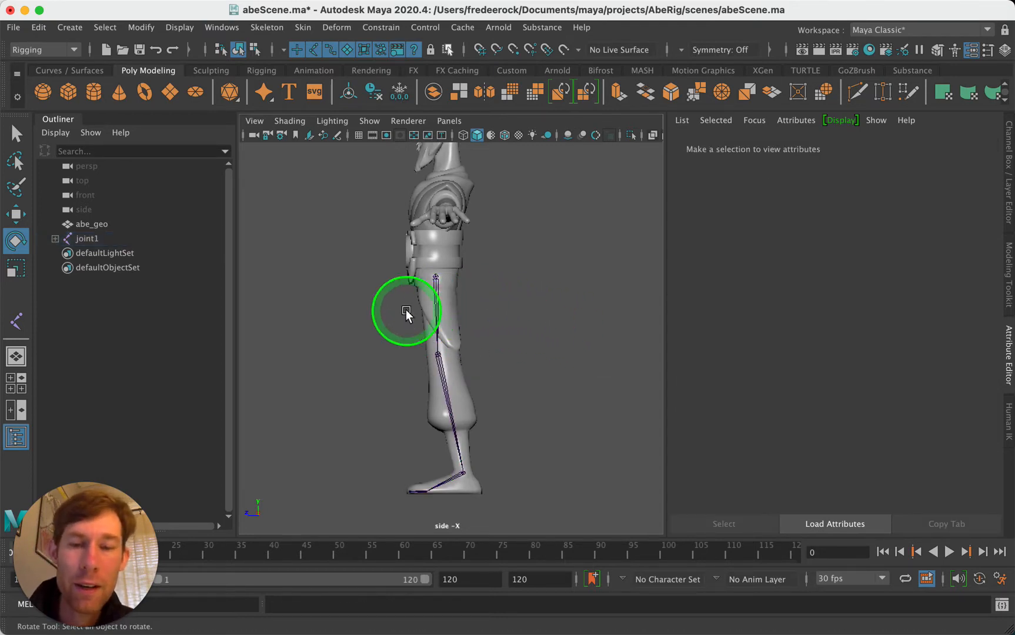
Step: Switch from the side view to the perspective view and face the front of the character
{"action": "left_click", "coordinate": [17, 383]}
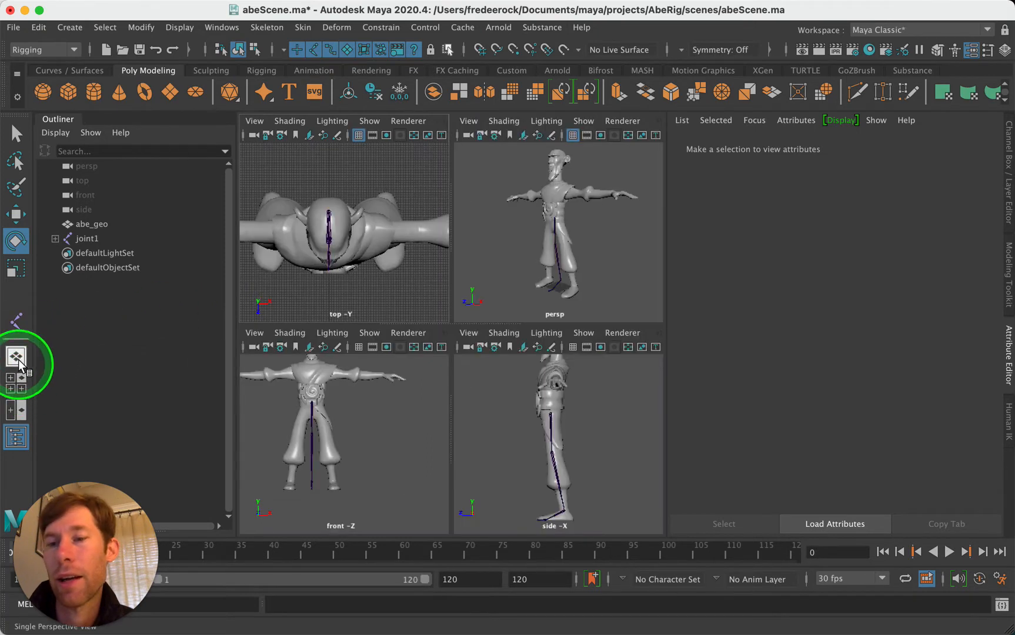
{"action": "left_click", "coordinate": [16, 356]}
{"action": "left_click_drag", "start_coordinate": [324, 356], "coordinate": [399, 353], "text": "alt"}
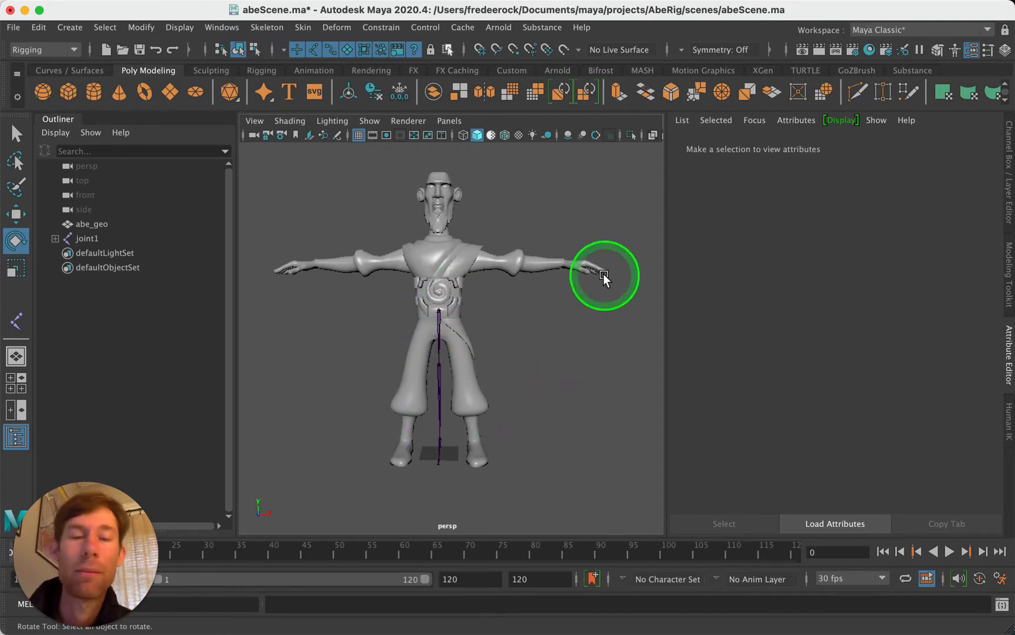
Step: Try rotating the hip joint about -12.9 degrees around its local Y axis, undo the rotation, and clear the selection
{"action": "left_click", "coordinate": [437, 313]}
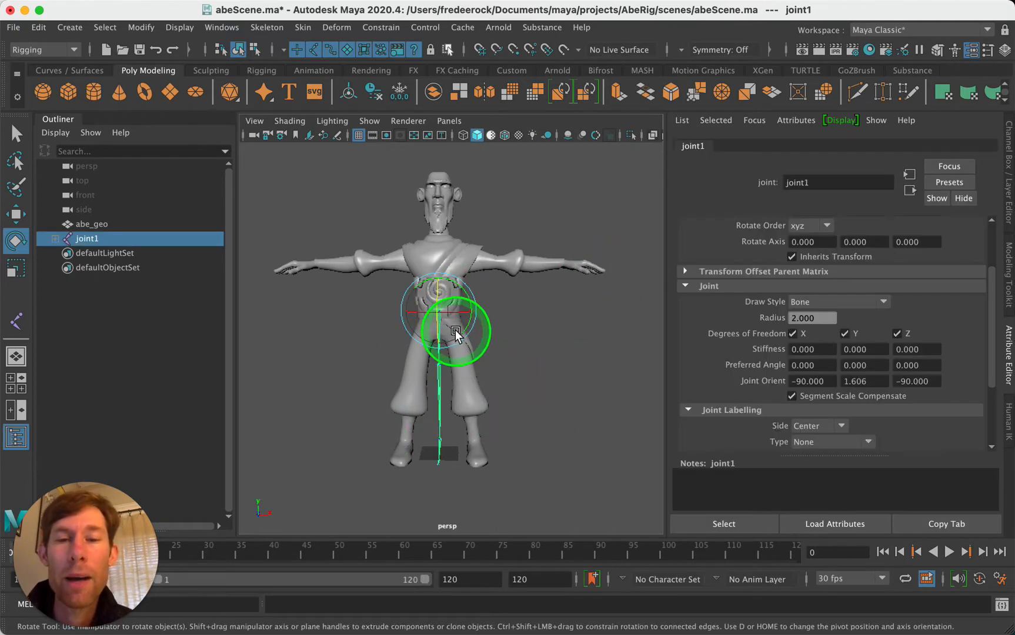
{"action": "left_click_drag", "start_coordinate": [455, 332], "coordinate": [464, 330]}
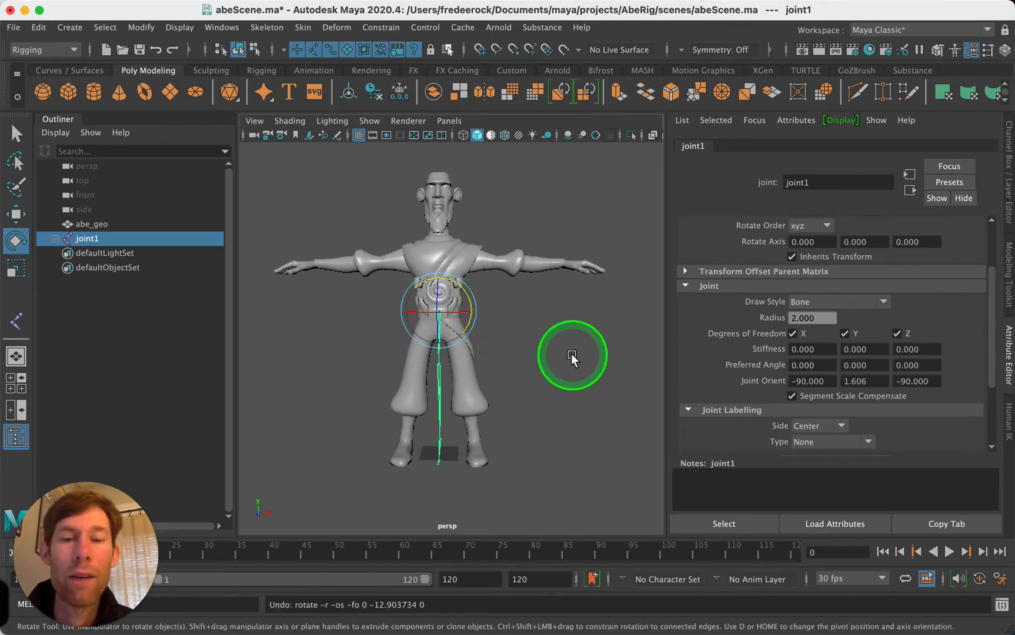
{"action": "left_click", "coordinate": [566, 358]}
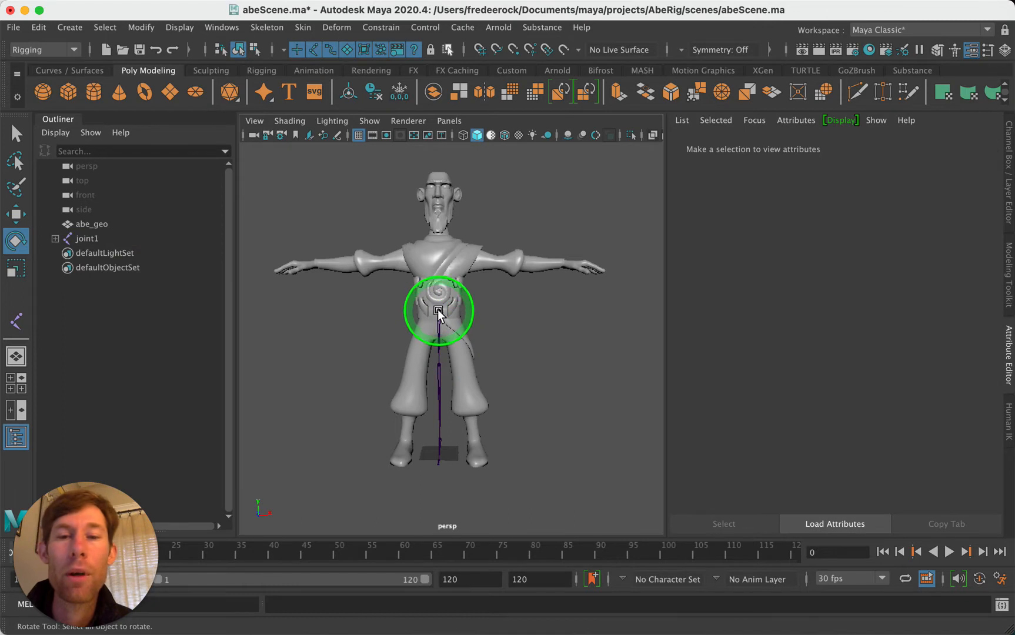
Step: Reselect the hip joint and compare its transform values with its Joint Orient values
{"action": "left_click", "coordinate": [458, 315]}
{"action": "left_click_drag", "start_coordinate": [556, 347], "coordinate": [445, 341], "text": "alt"}
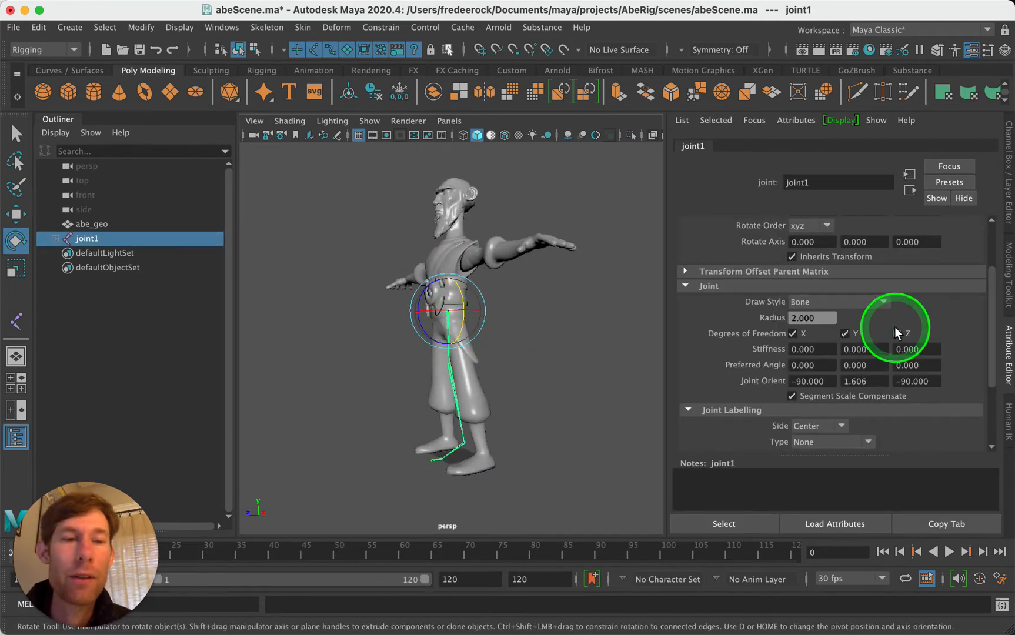
{"action": "scroll", "coordinate": [845, 319], "scroll_direction": "up", "scroll_amount": 3}
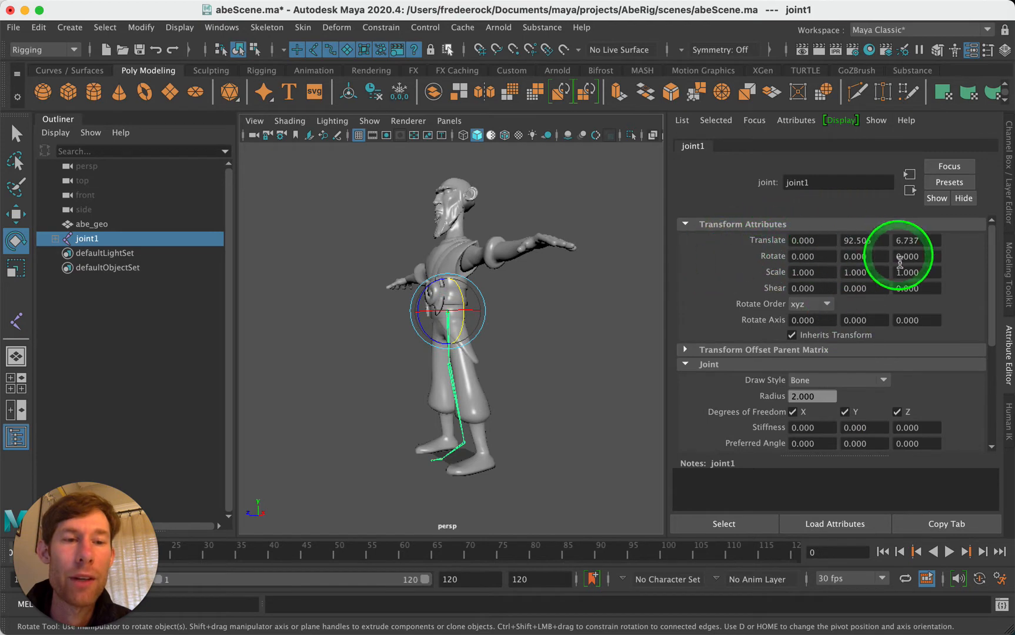
{"action": "scroll", "coordinate": [816, 397], "scroll_direction": "down", "scroll_amount": 7}
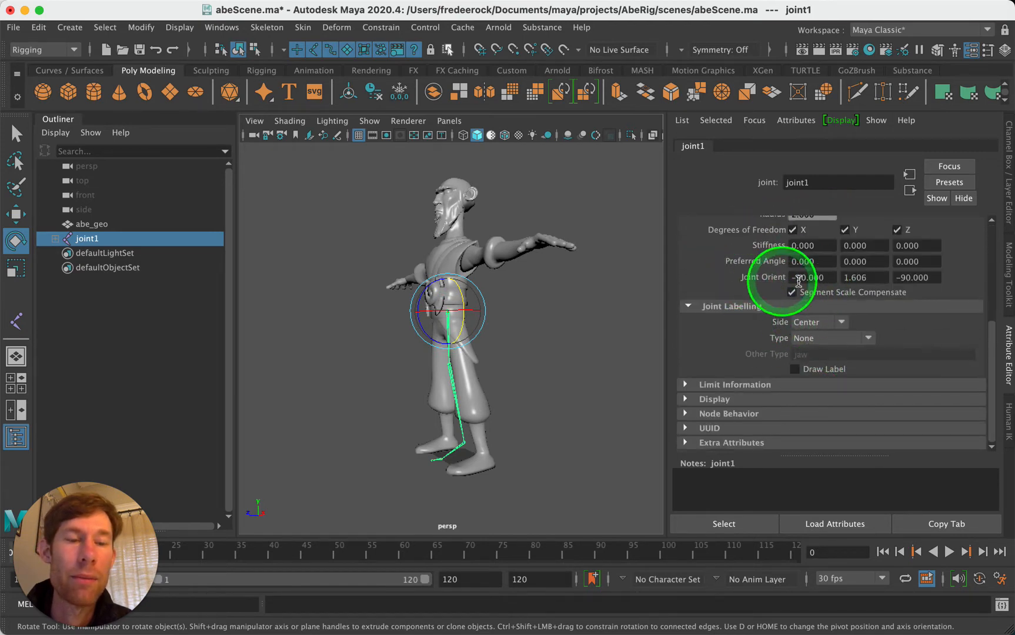
{"action": "scroll", "coordinate": [800, 277], "scroll_direction": "up", "scroll_amount": 7}
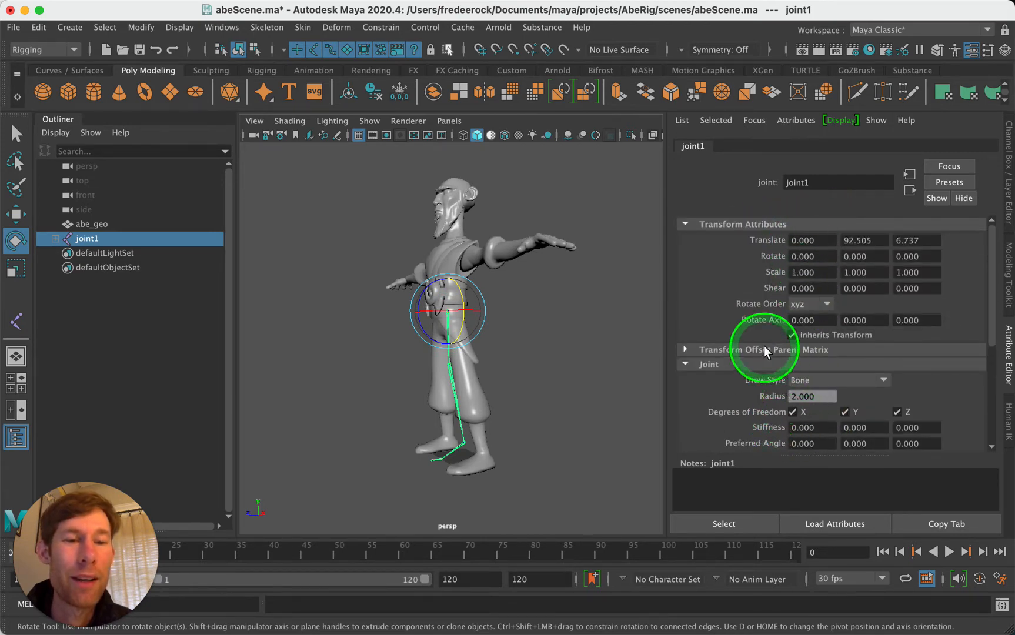
{"action": "scroll", "coordinate": [762, 380], "scroll_direction": "down", "scroll_amount": 3}
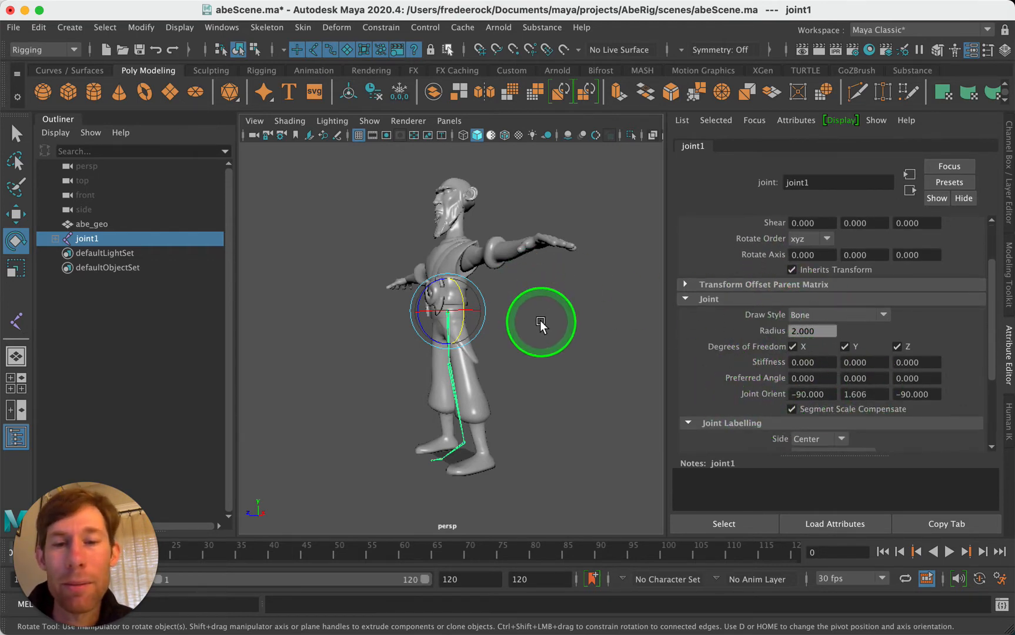
{"action": "left_click", "coordinate": [542, 325]}
{"action": "left_click", "coordinate": [447, 307]}
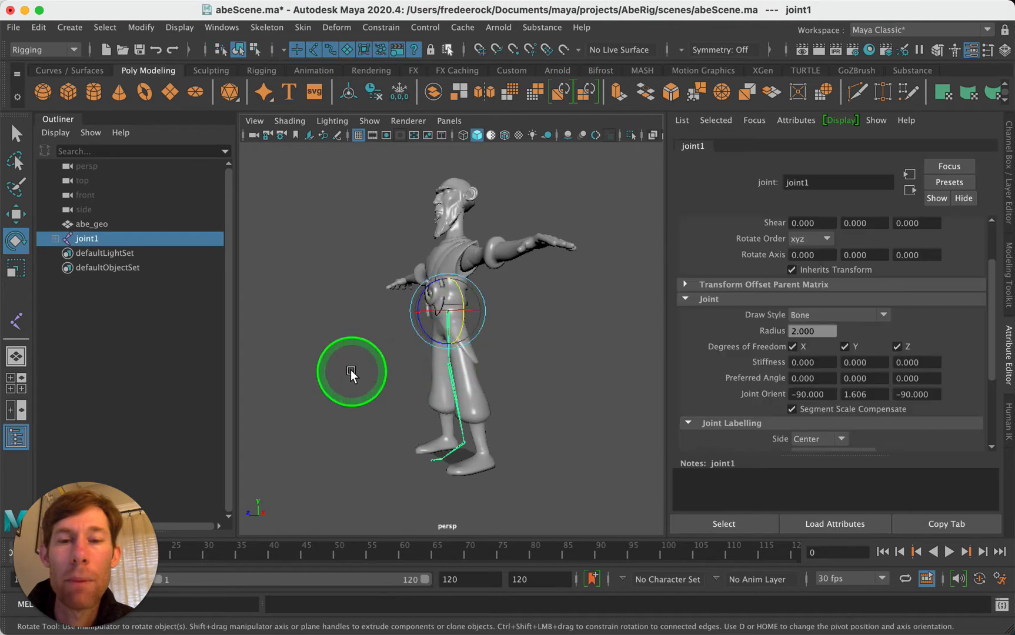
Step: Select the entire joint hierarchy below the hip joint and expand it down to joint5
{"action": "left_click_drag", "start_coordinate": [351, 369], "coordinate": [402, 358], "text": "alt"}
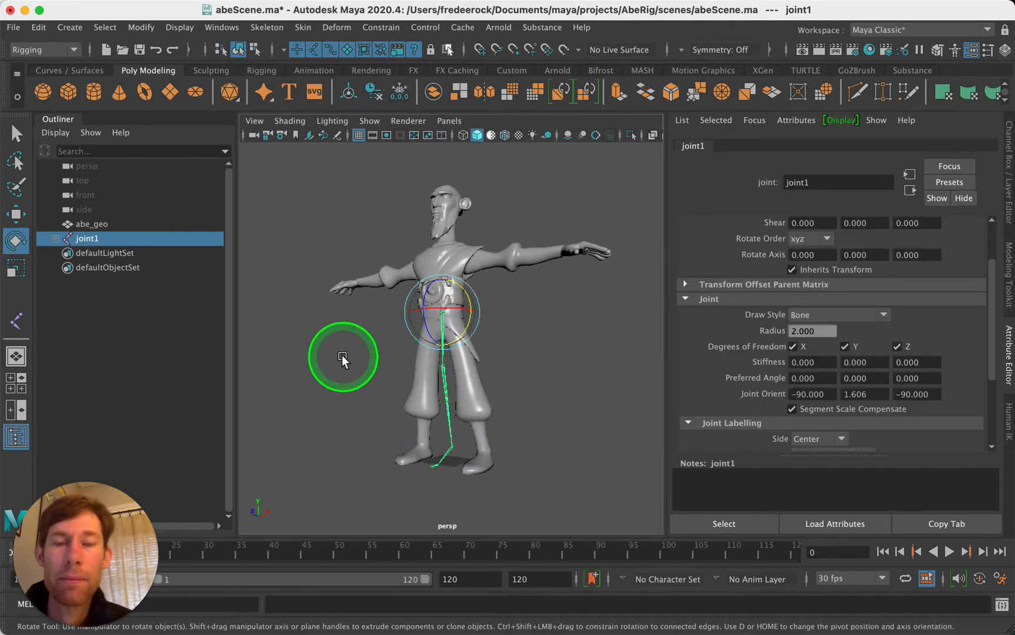
{"action": "scroll", "coordinate": [343, 356], "scroll_direction": "up", "scroll_amount": 5}
{"action": "left_click_drag", "start_coordinate": [342, 356], "coordinate": [352, 379], "text": "alt"}
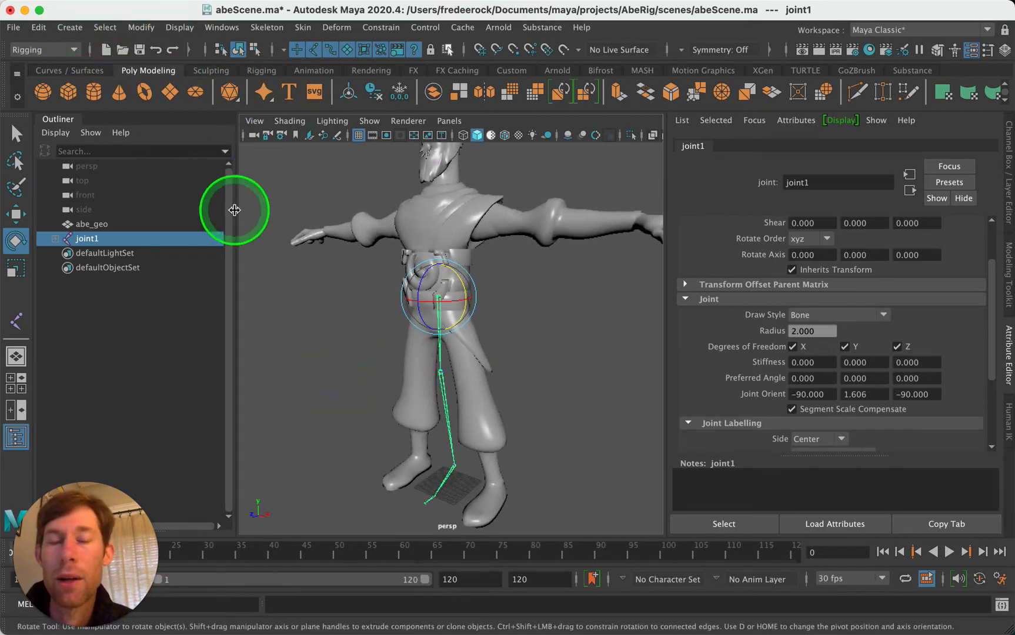
{"action": "left_click", "coordinate": [105, 27]}
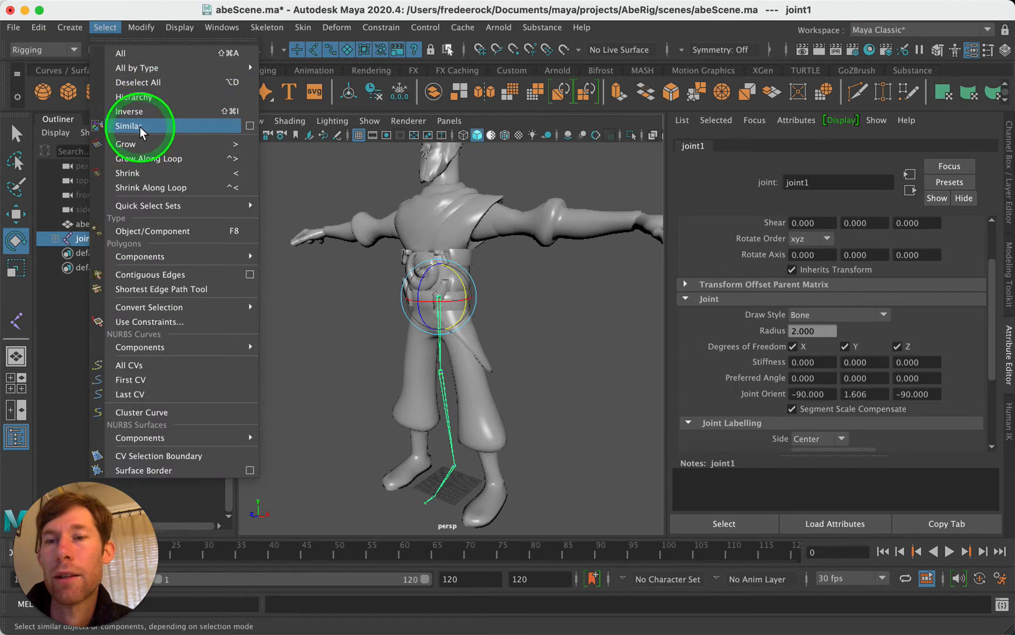
{"action": "left_click", "coordinate": [137, 98]}
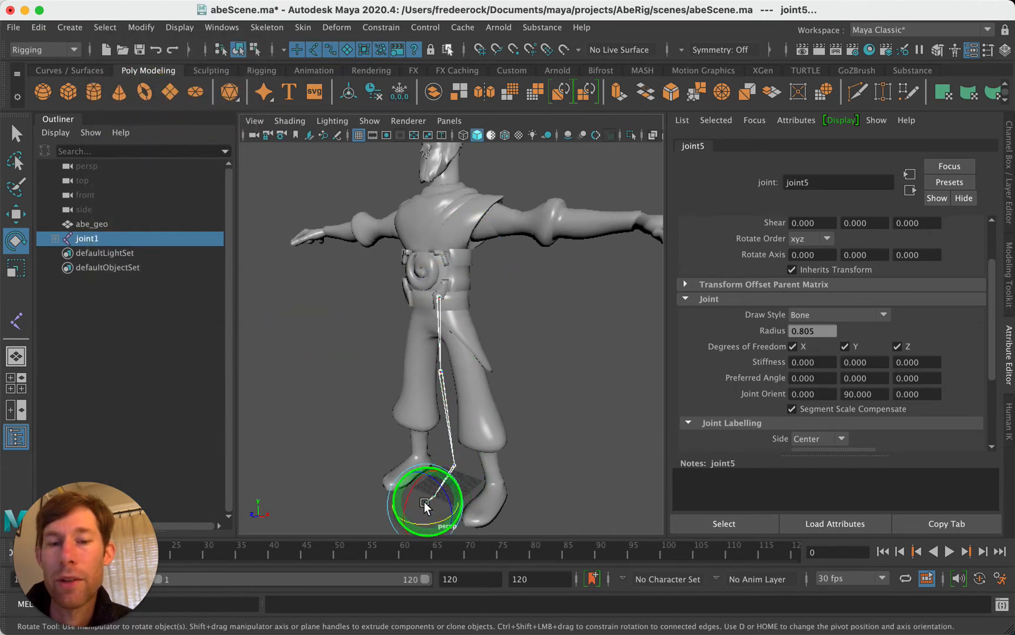
{"action": "left_click", "coordinate": [55, 238], "text": "shift"}
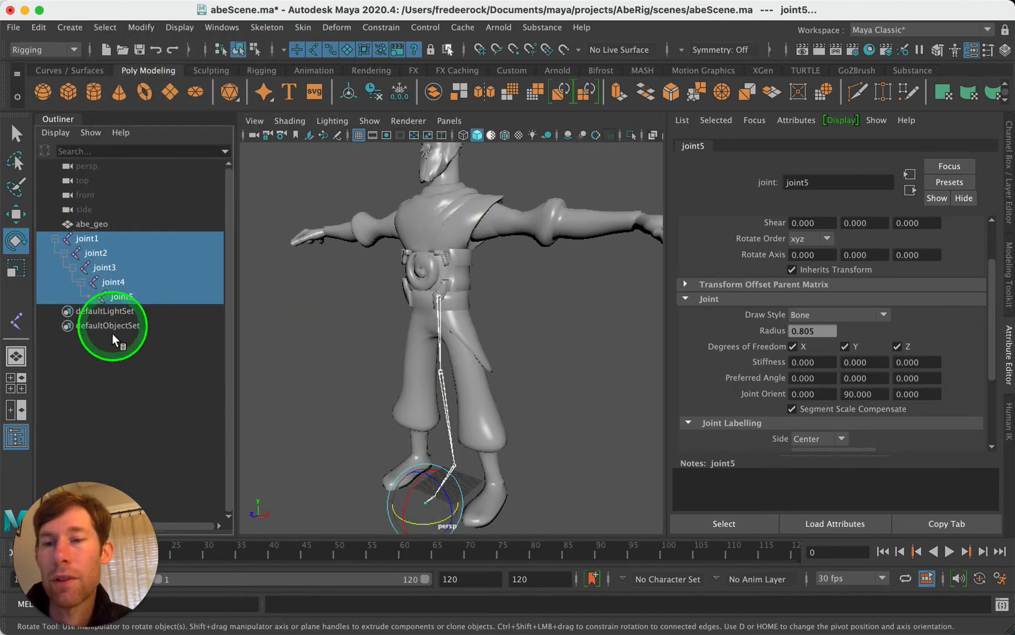
Step: Reselect joint1 through joint5, display their local rotation axes, and clear the selection
{"action": "left_click", "coordinate": [111, 333]}
{"action": "left_click_drag", "start_coordinate": [106, 235], "coordinate": [138, 296]}
{"action": "left_click", "coordinate": [139, 236]}
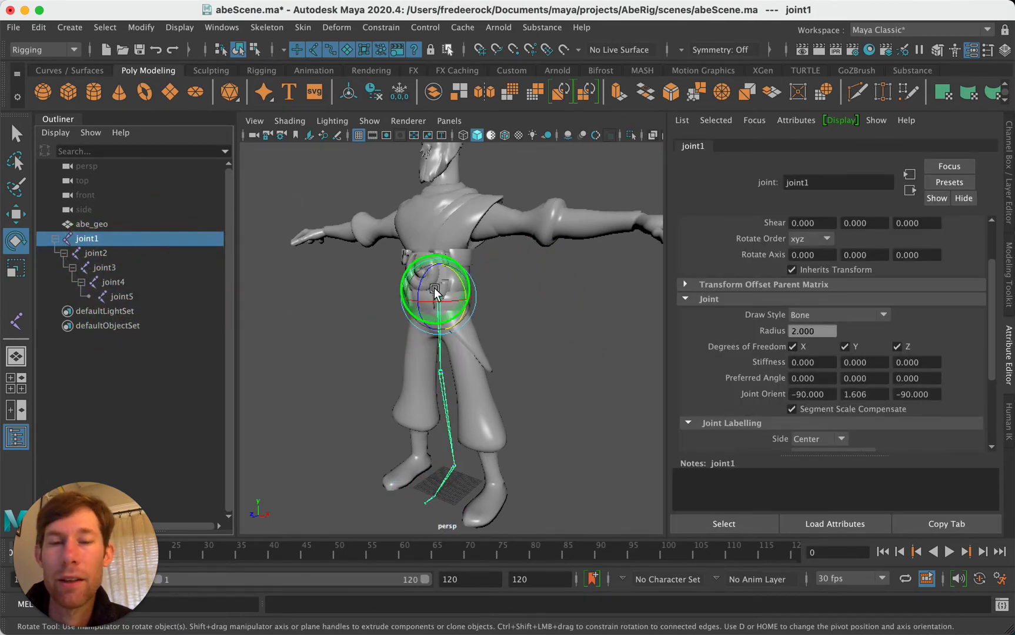
{"action": "left_click", "coordinate": [140, 295], "text": "shift"}
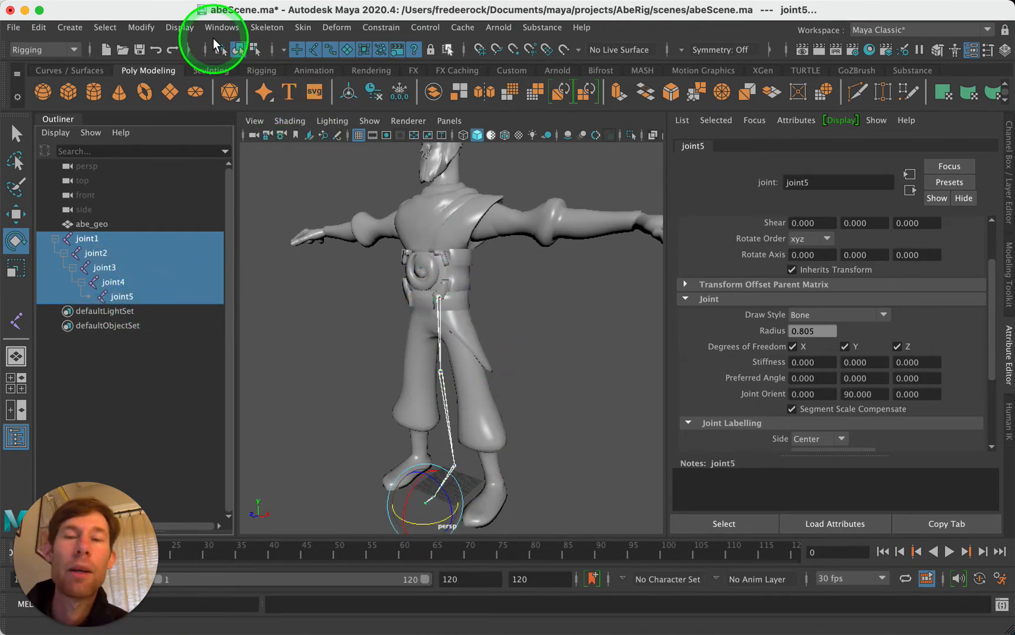
{"action": "left_click", "coordinate": [170, 28]}
{"action": "mouse_move", "coordinate": [256, 195]}
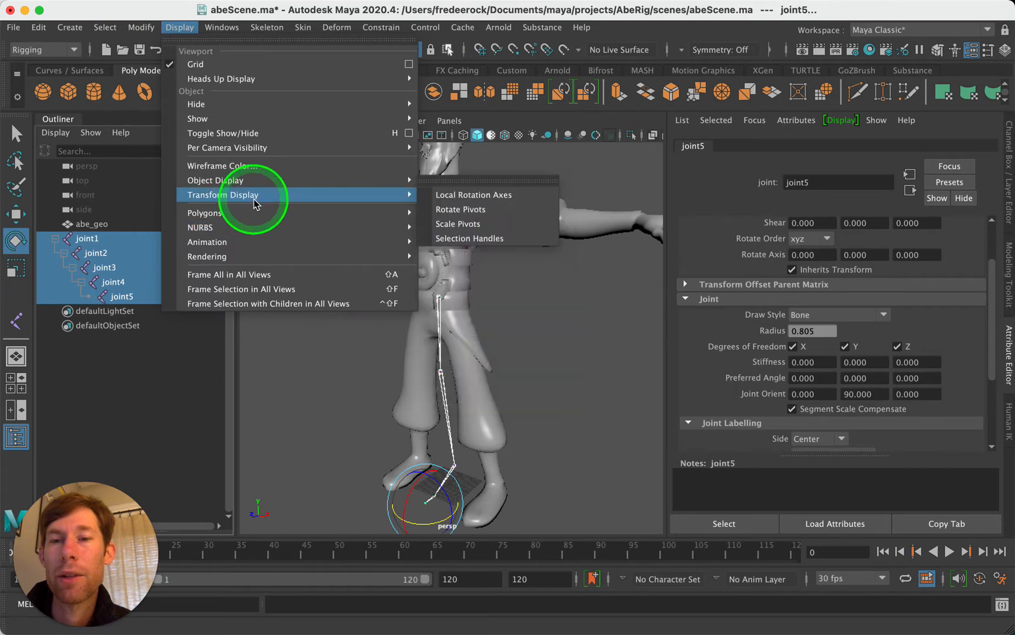
{"action": "left_click", "coordinate": [527, 195]}
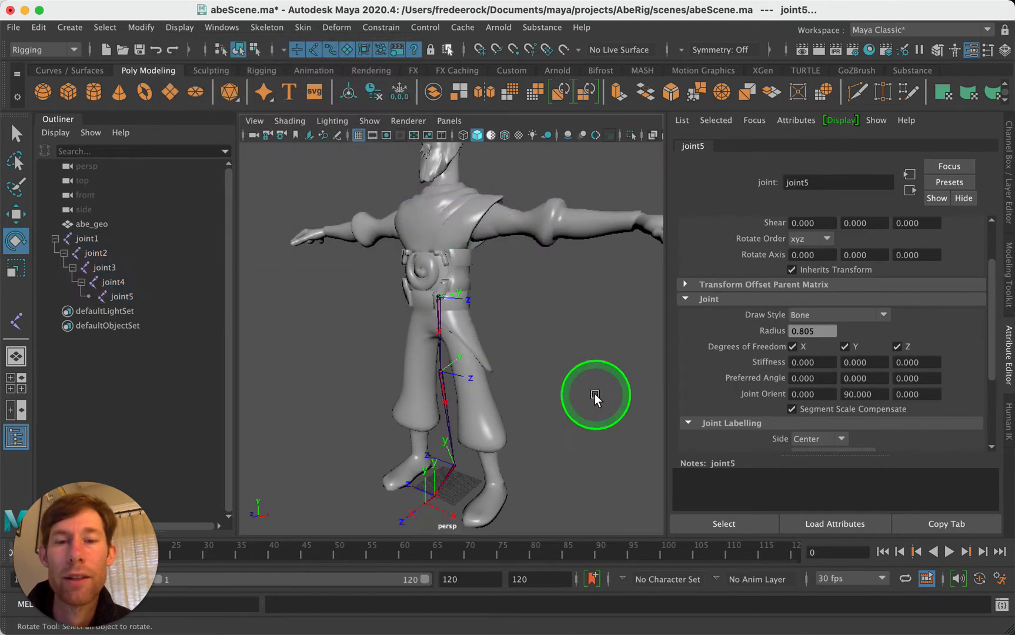
{"action": "left_click", "coordinate": [535, 379]}
Step: Examine the leg's rotation axes, try rotating the knee joint about -15.3 degrees around its local Z axis, and undo the rotation
{"action": "scroll", "coordinate": [534, 378], "scroll_direction": "up", "scroll_amount": 5}
{"action": "middle_click_drag", "start_coordinate": [535, 379], "coordinate": [547, 257], "text": "alt"}
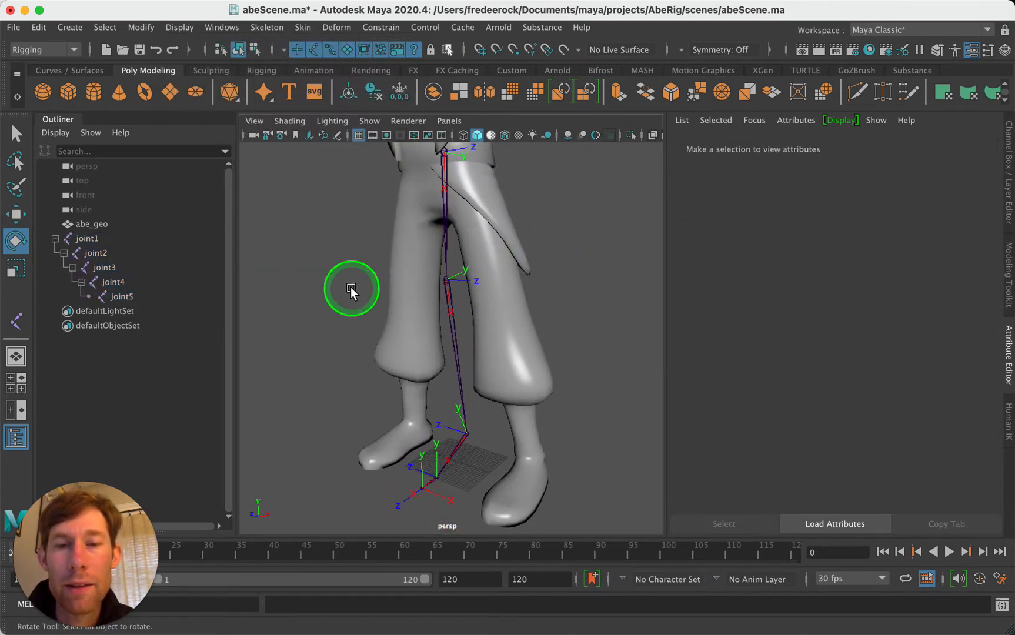
{"action": "left_click_drag", "start_coordinate": [352, 288], "coordinate": [395, 285], "text": "alt"}
{"action": "middle_click_drag", "start_coordinate": [395, 286], "coordinate": [394, 320], "text": "alt"}
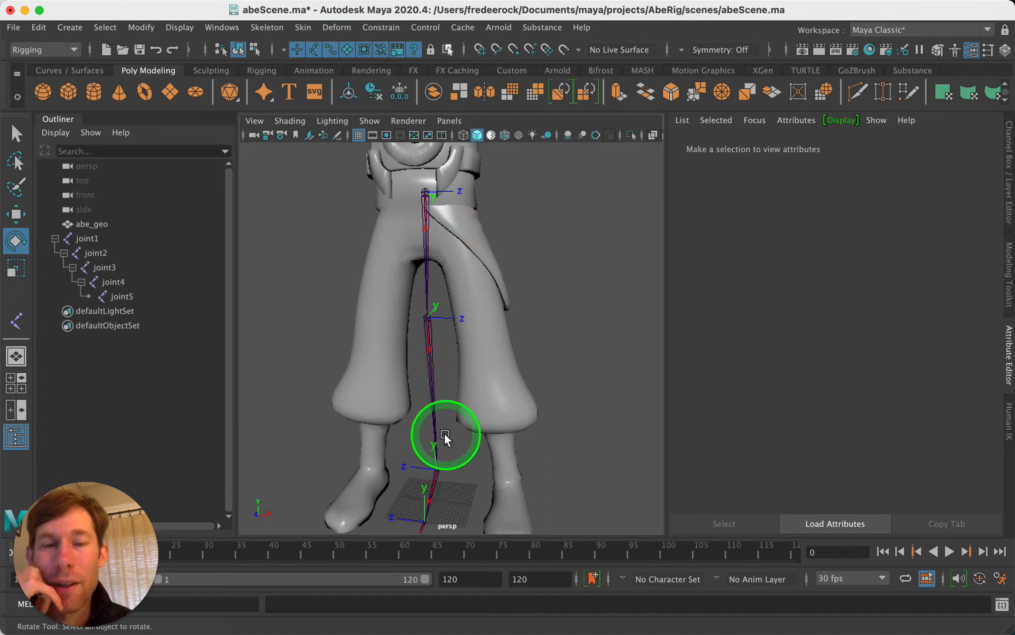
{"action": "left_click_drag", "start_coordinate": [609, 276], "coordinate": [553, 254], "text": "alt"}
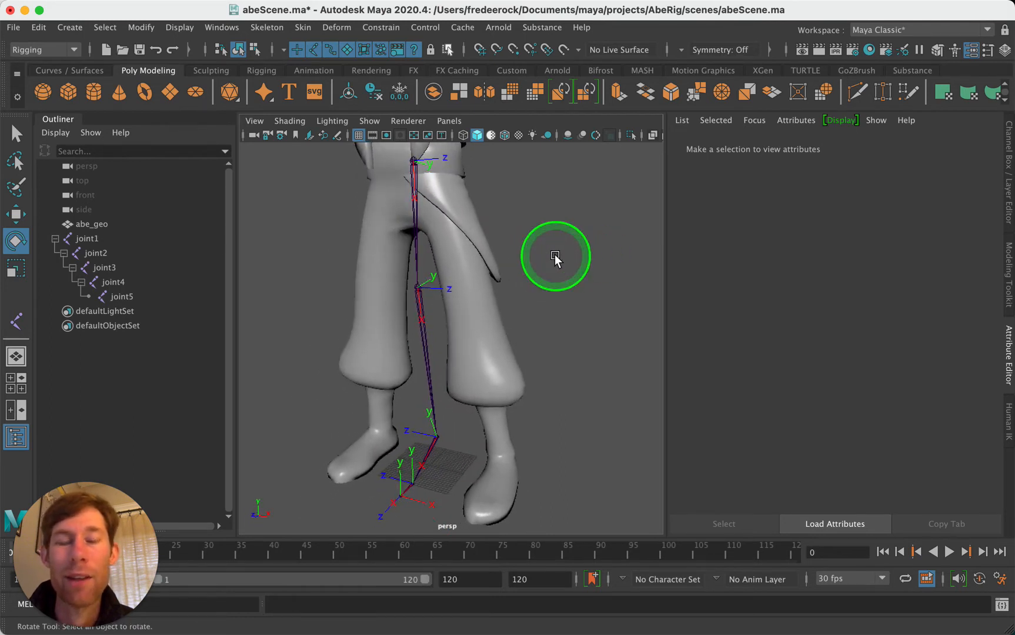
{"action": "left_click", "coordinate": [425, 298]}
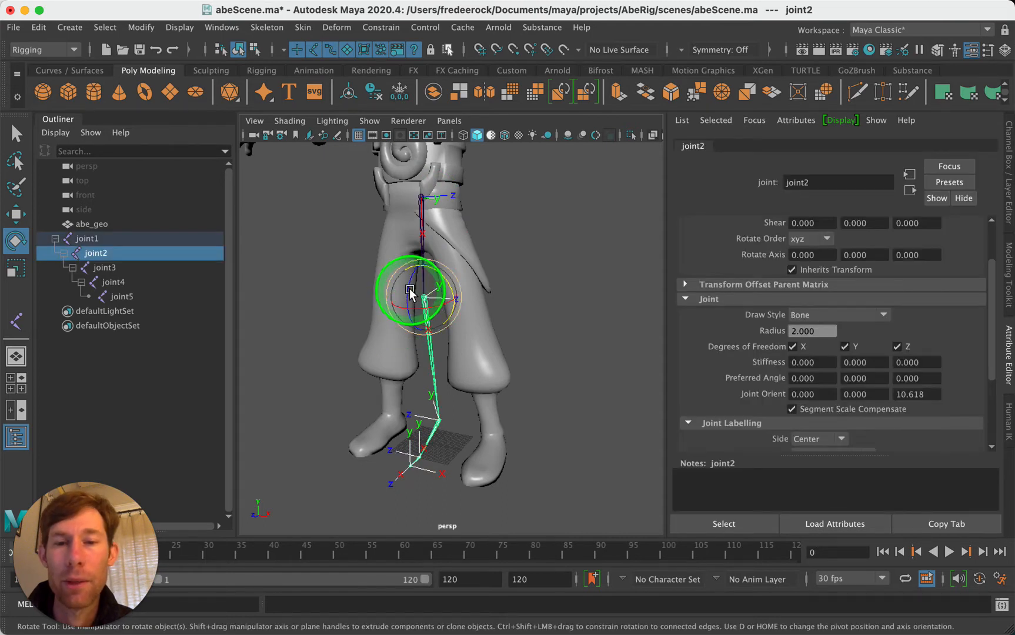
{"action": "left_click_drag", "start_coordinate": [410, 286], "coordinate": [410, 290]}
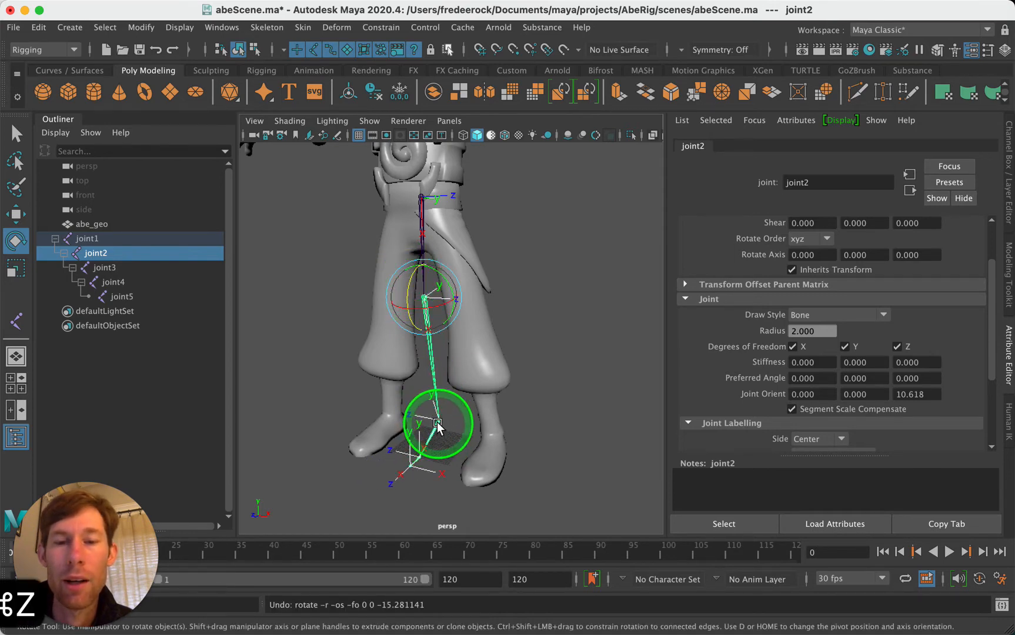
Step: Try rotating the ankle joint -54.86 degrees around its local Z axis, and undo the rotation
{"action": "left_click", "coordinate": [437, 425]}
{"action": "scroll", "coordinate": [917, 256], "scroll_direction": "up", "scroll_amount": 3}
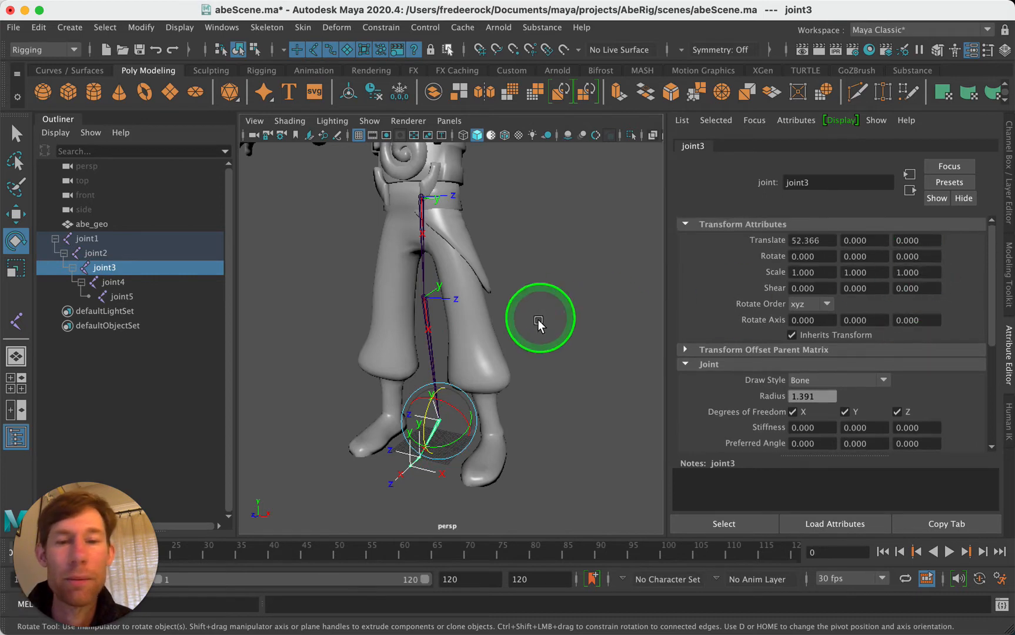
{"action": "left_click_drag", "start_coordinate": [422, 420], "coordinate": [423, 423]}
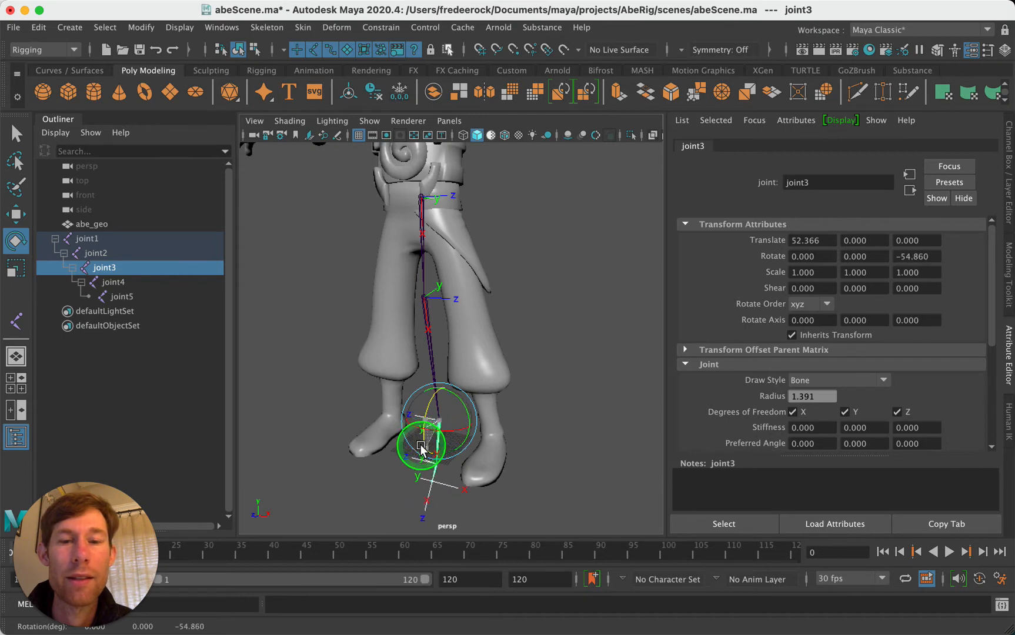
{"action": "key", "text": "super+z"}
Step: Try rotating the knee joint about 26.3 degrees around its local Z axis, and undo the rotation
{"action": "left_click", "coordinate": [428, 301]}
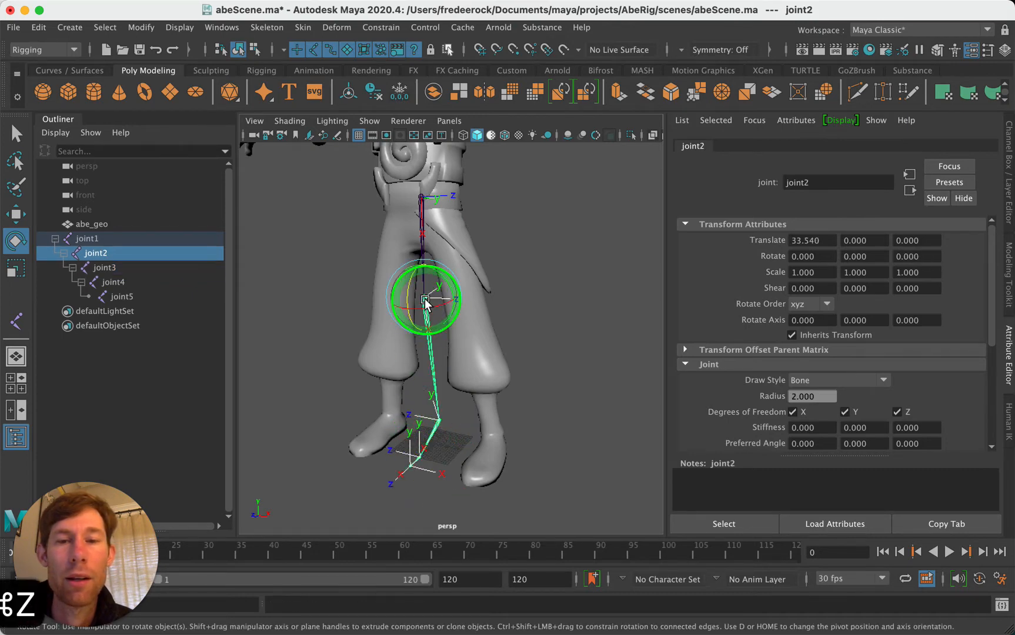
{"action": "left_click_drag", "start_coordinate": [428, 302], "coordinate": [404, 295]}
{"action": "key", "text": "super+z"}
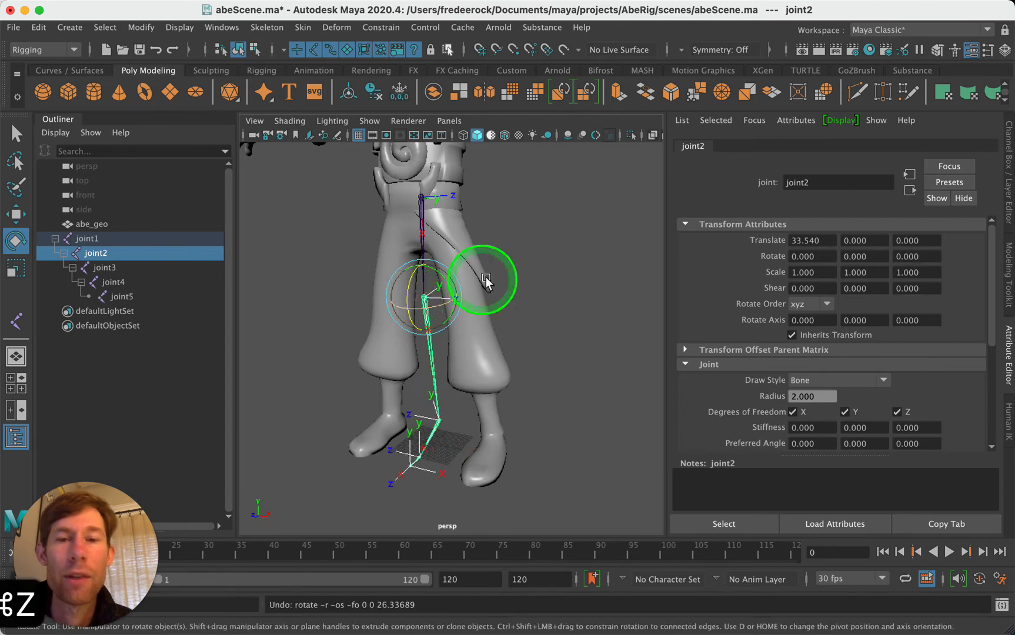
Step: Clear the joint selection and examine the leg chain's local rotation axes from the side and front
{"action": "key", "text": "super+z"}
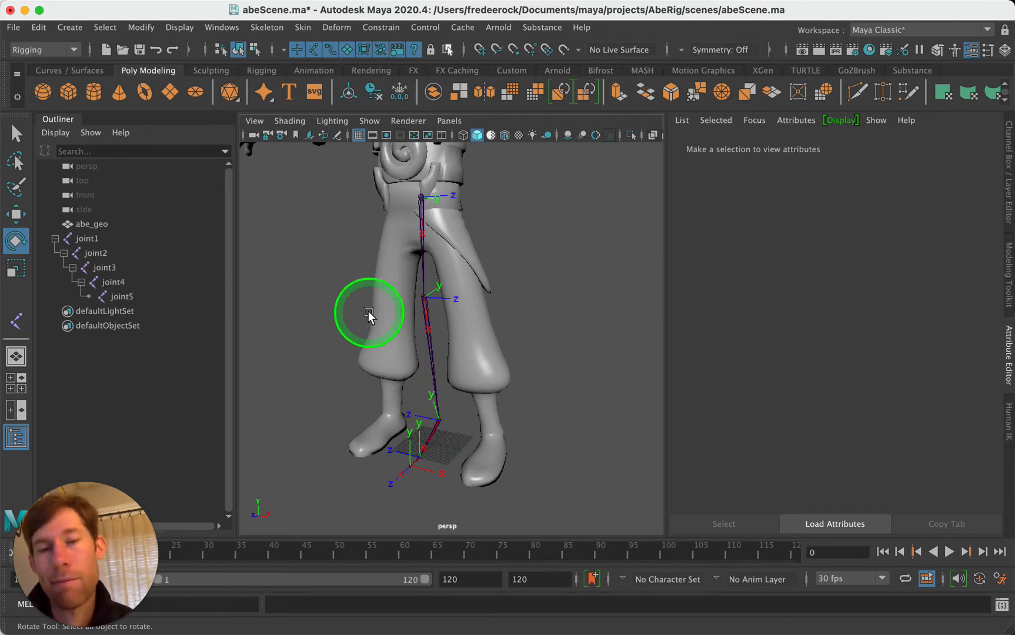
{"action": "left_click_drag", "start_coordinate": [362, 313], "coordinate": [285, 307], "text": "alt"}
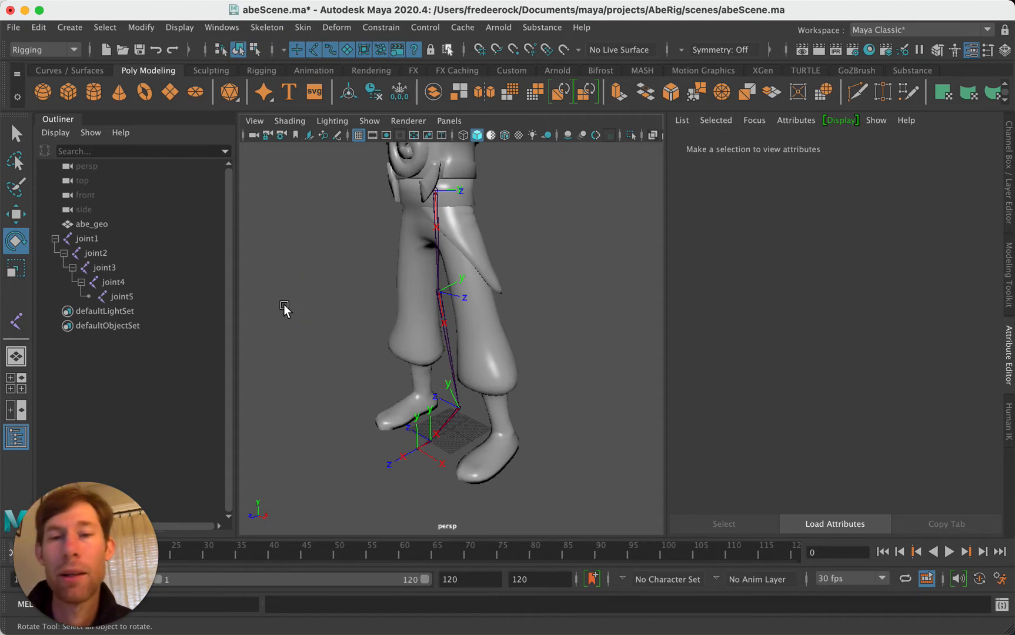
{"action": "left_click_drag", "start_coordinate": [329, 281], "coordinate": [407, 199], "text": "alt"}
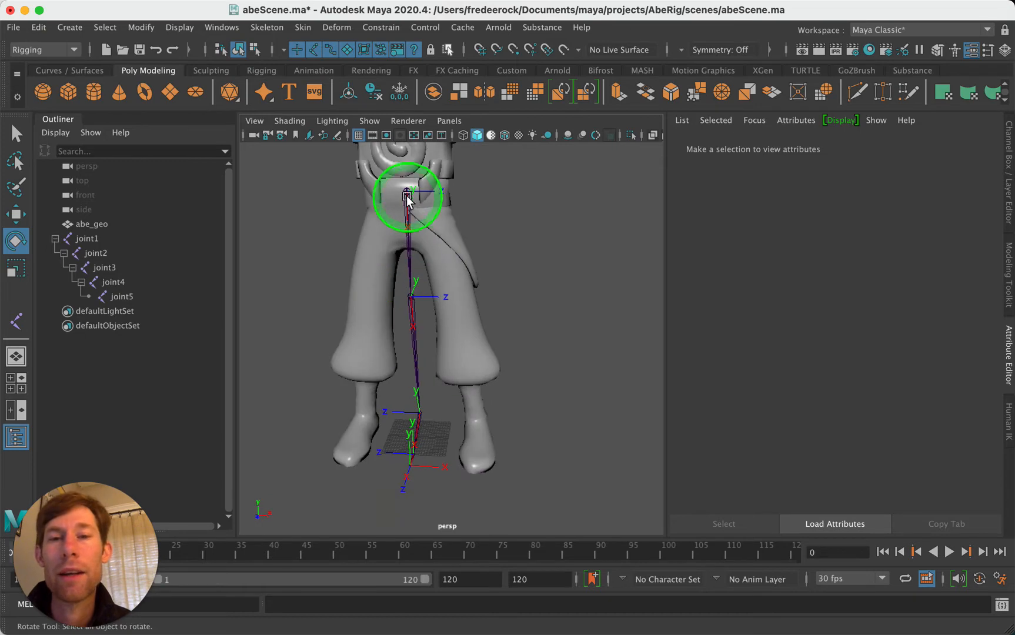
Step: Reset the Orient Joint options and apply them to joint1 and its children, with X primary, Y secondary and +Y world orientation
{"action": "left_click", "coordinate": [407, 199]}
{"action": "left_click_drag", "start_coordinate": [189, 31], "coordinate": [417, 110]}
{"action": "left_click_drag", "start_coordinate": [223, 141], "coordinate": [706, 274]}
{"action": "left_click_drag", "start_coordinate": [523, 288], "coordinate": [537, 321]}
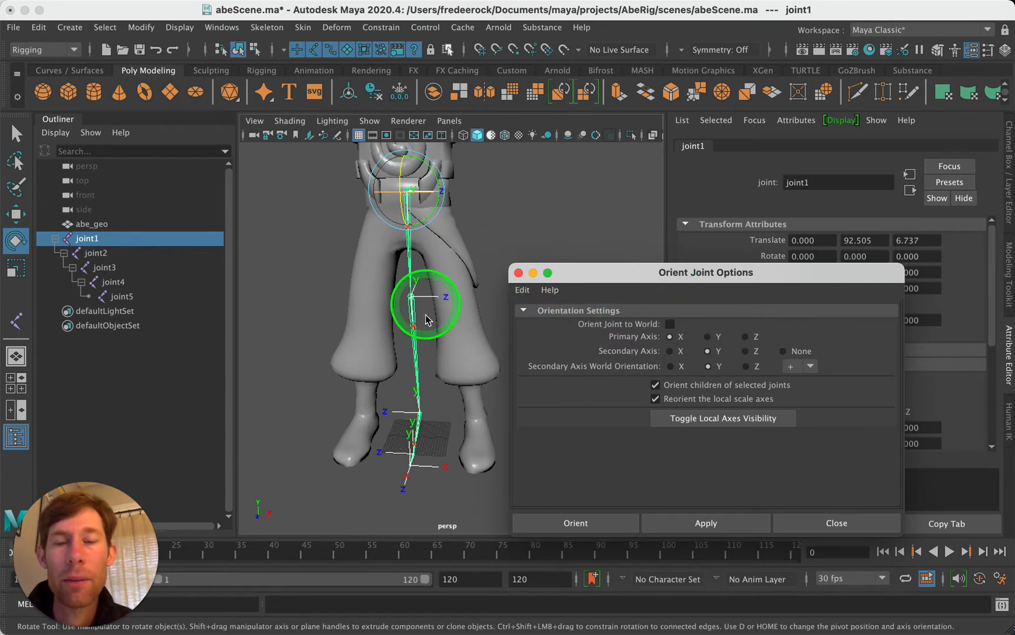
{"action": "left_click", "coordinate": [691, 522]}
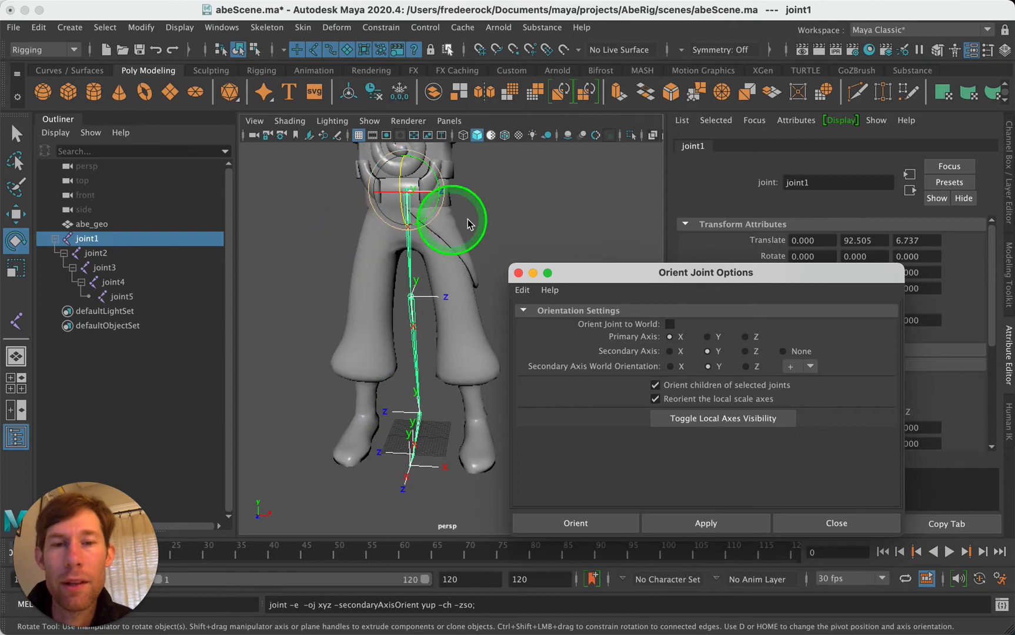
Step: Check the hip joint's rotation axes and its Joint Orient values
{"action": "mouse_move", "coordinate": [460, 220]}
{"action": "left_mouse_down", "text": "alt"}
{"action": "mouse_move", "coordinate": [512, 216]}
{"action": "mouse_move", "coordinate": [475, 229]}
{"action": "left_mouse_up", "text": "alt"}
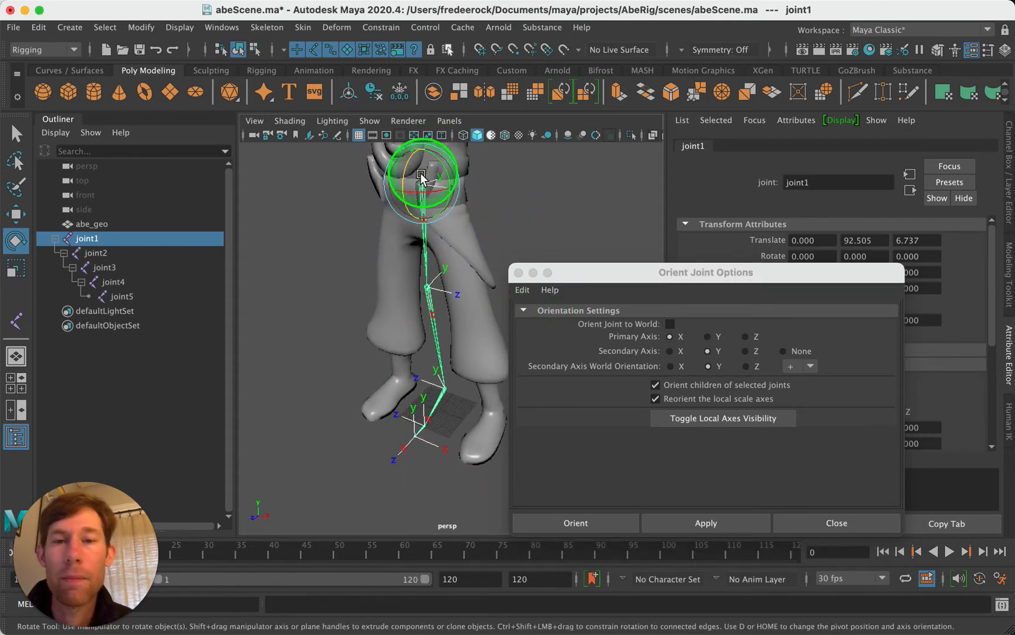
{"action": "left_click_drag", "start_coordinate": [707, 272], "coordinate": [538, 266]}
{"action": "scroll", "coordinate": [891, 403], "scroll_direction": "down", "scroll_amount": 3}
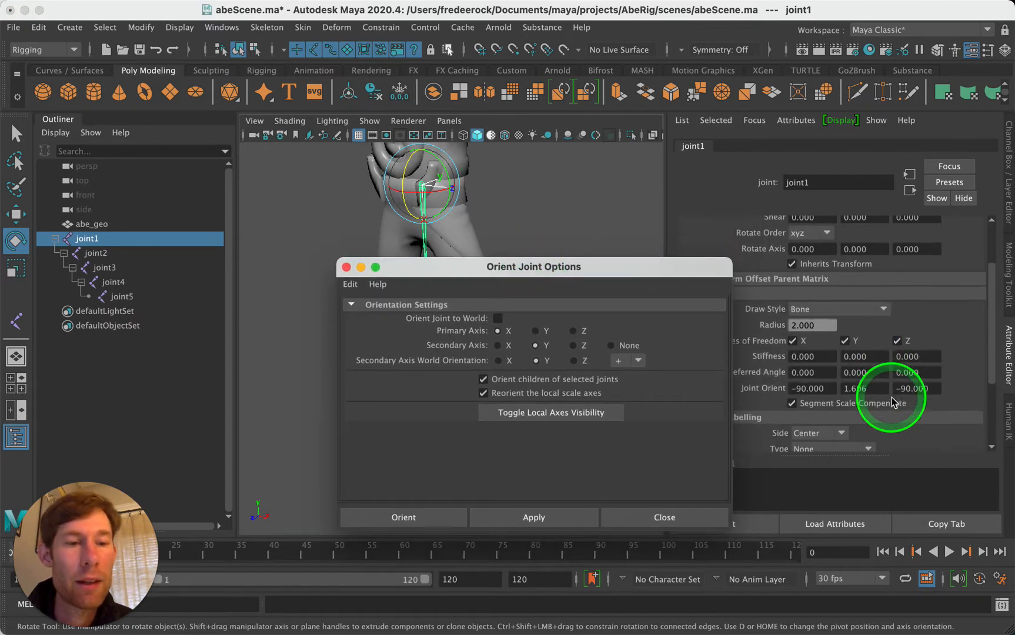
{"action": "left_click_drag", "start_coordinate": [558, 266], "coordinate": [803, 272]}
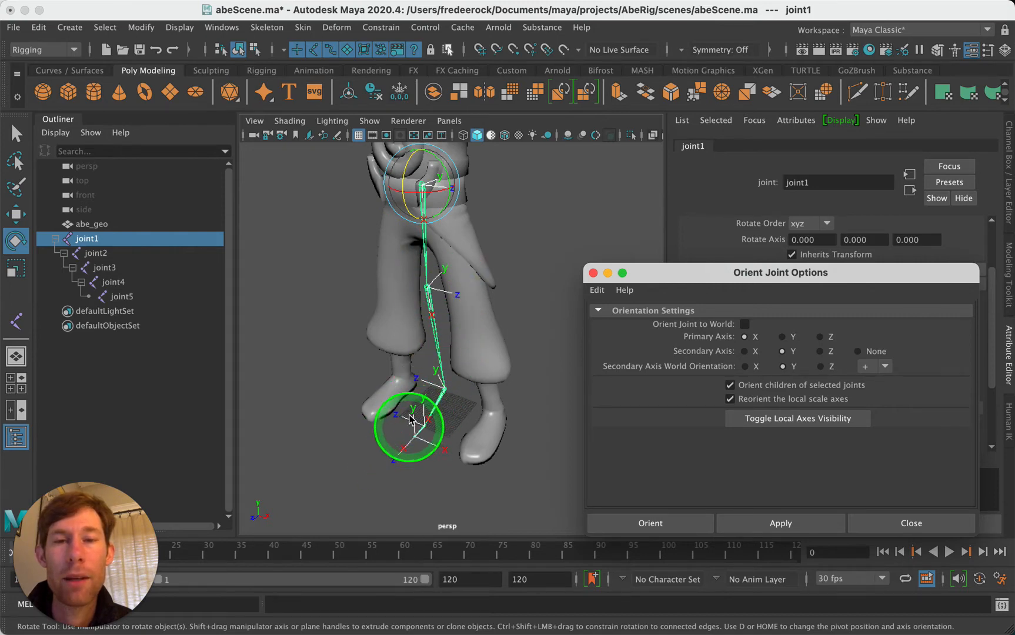
Step: Try orienting joint1 and its children to the world axes, and undo the reorientation
{"action": "left_click", "coordinate": [509, 200]}
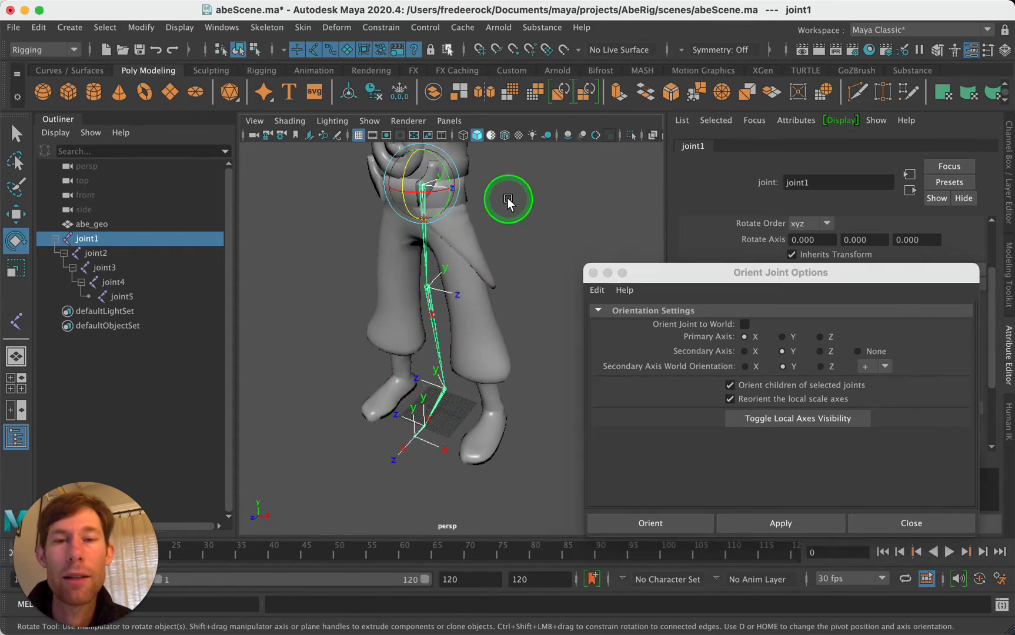
{"action": "left_click", "coordinate": [422, 185]}
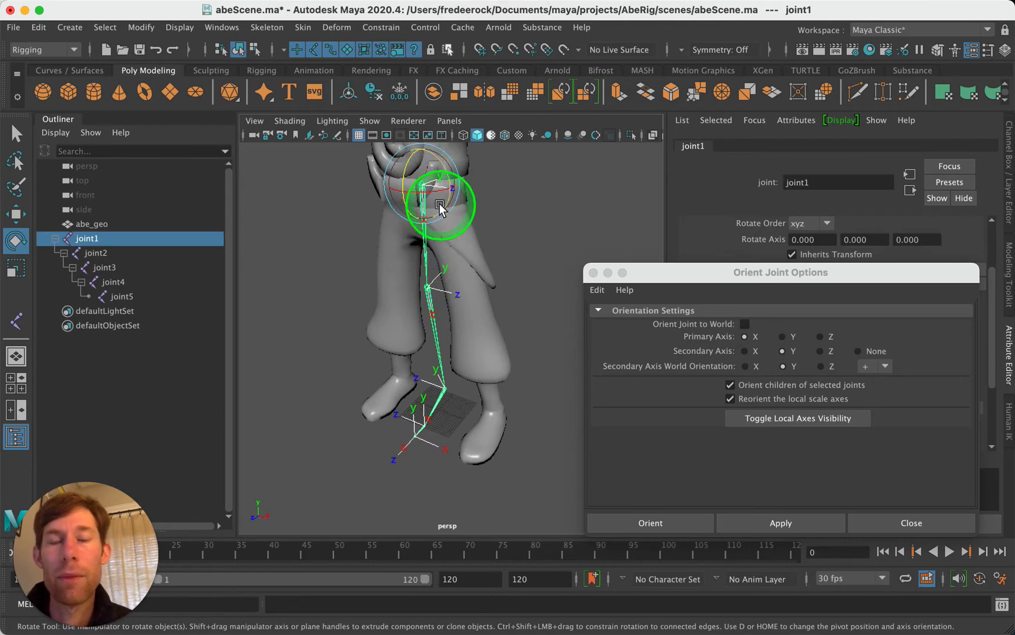
{"action": "left_click", "coordinate": [745, 324]}
{"action": "left_click", "coordinate": [759, 521]}
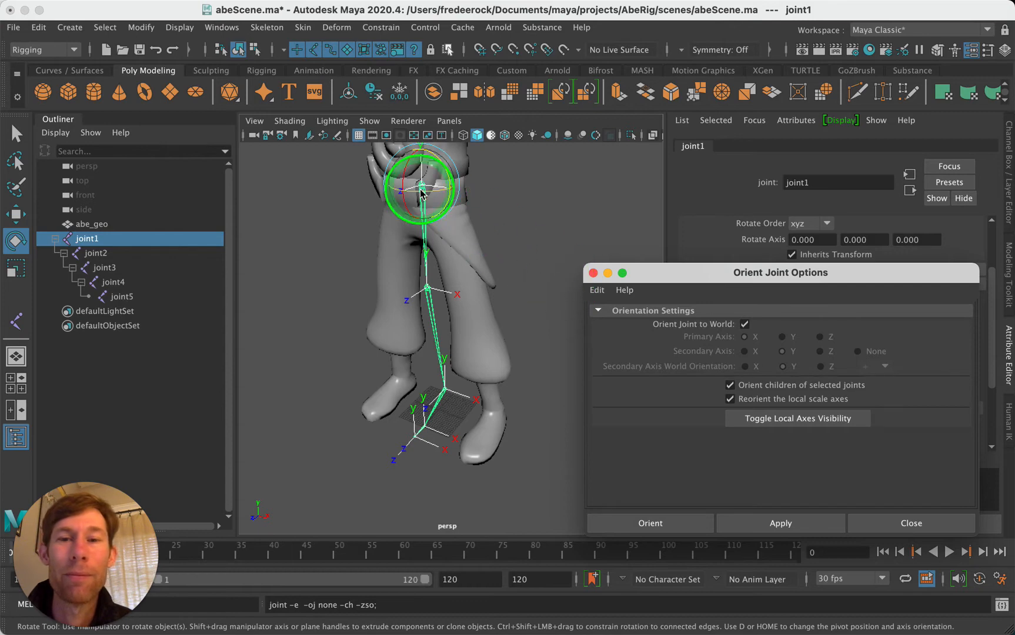
{"action": "key", "text": "super+z"}
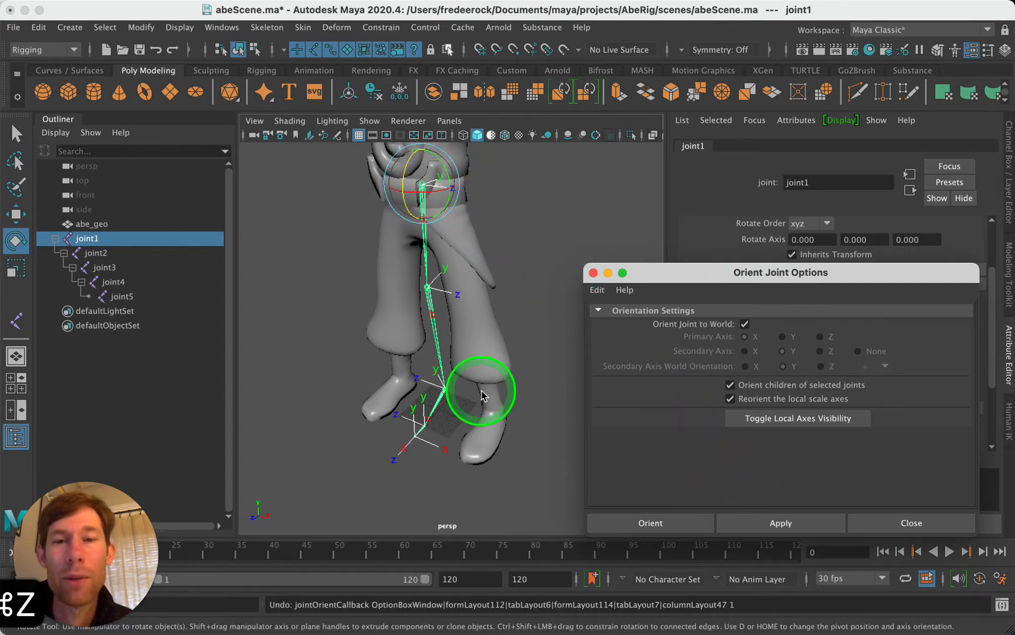
Step: Reselect joint1, review its rotation and Joint Orient attributes, and examine its axes from several angles
{"action": "left_click", "coordinate": [539, 198]}
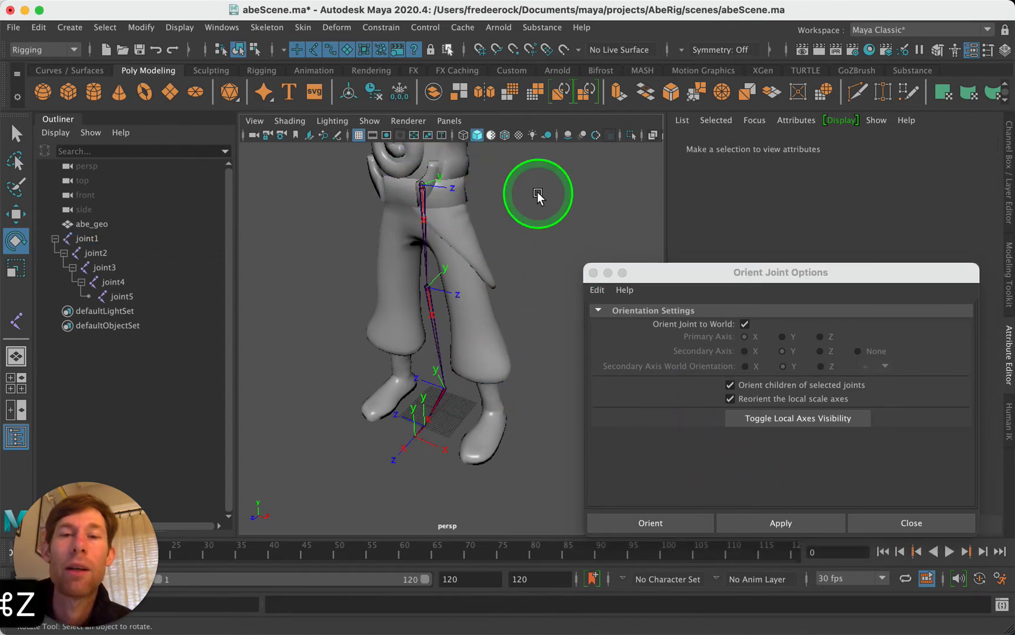
{"action": "left_click", "coordinate": [421, 188]}
{"action": "left_click_drag", "start_coordinate": [686, 282], "coordinate": [298, 274]}
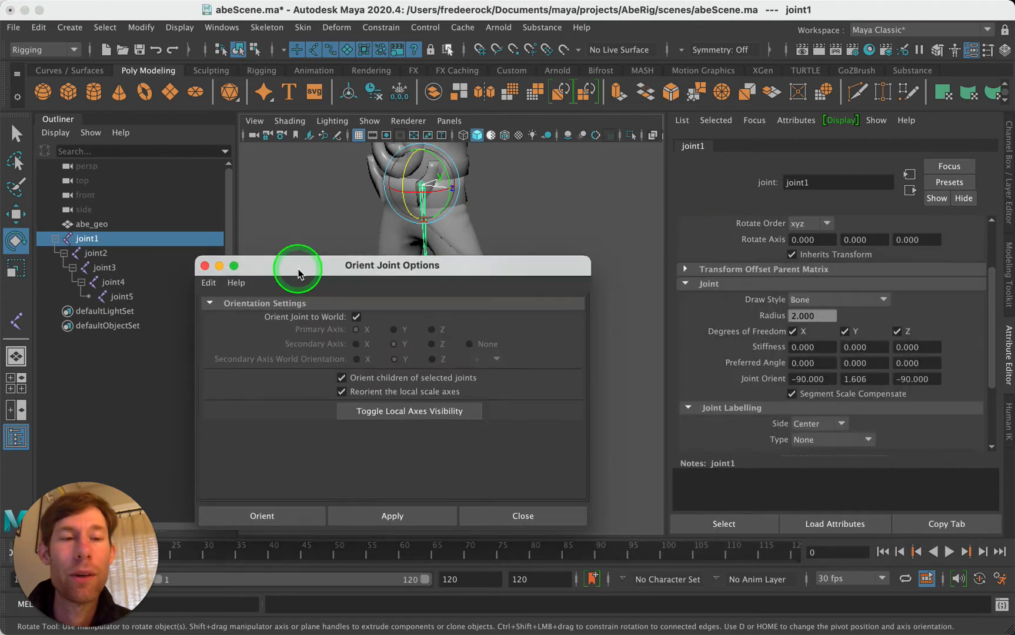
{"action": "scroll", "coordinate": [797, 363], "scroll_direction": "up", "scroll_amount": 3}
{"action": "scroll", "coordinate": [798, 385], "scroll_direction": "down", "scroll_amount": 2}
{"action": "scroll", "coordinate": [797, 385], "scroll_direction": "down", "scroll_amount": 2}
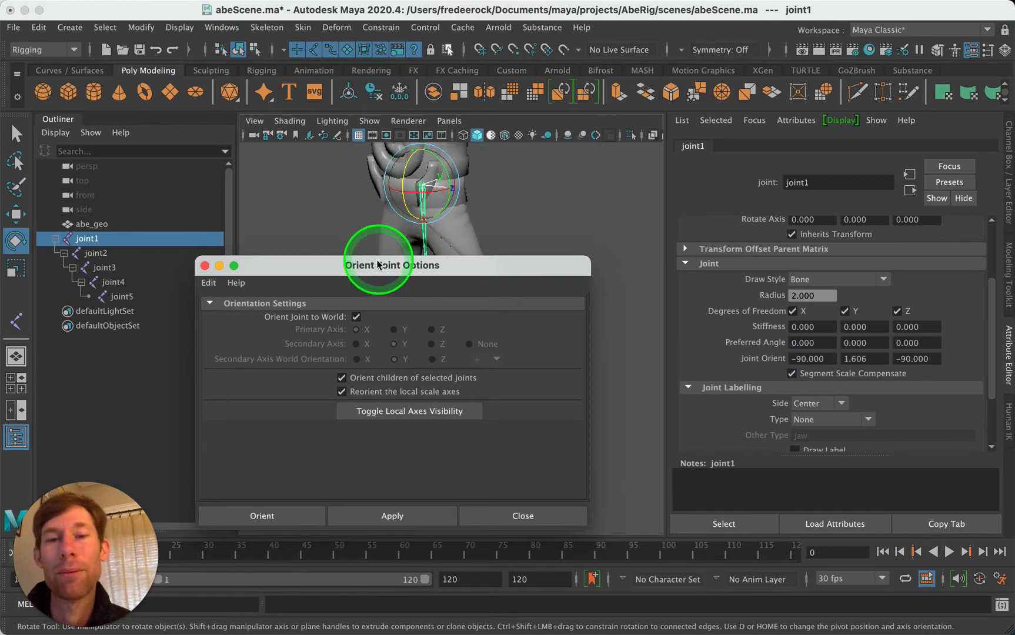
{"action": "left_click_drag", "start_coordinate": [372, 266], "coordinate": [681, 247]}
{"action": "left_click", "coordinate": [522, 177]}
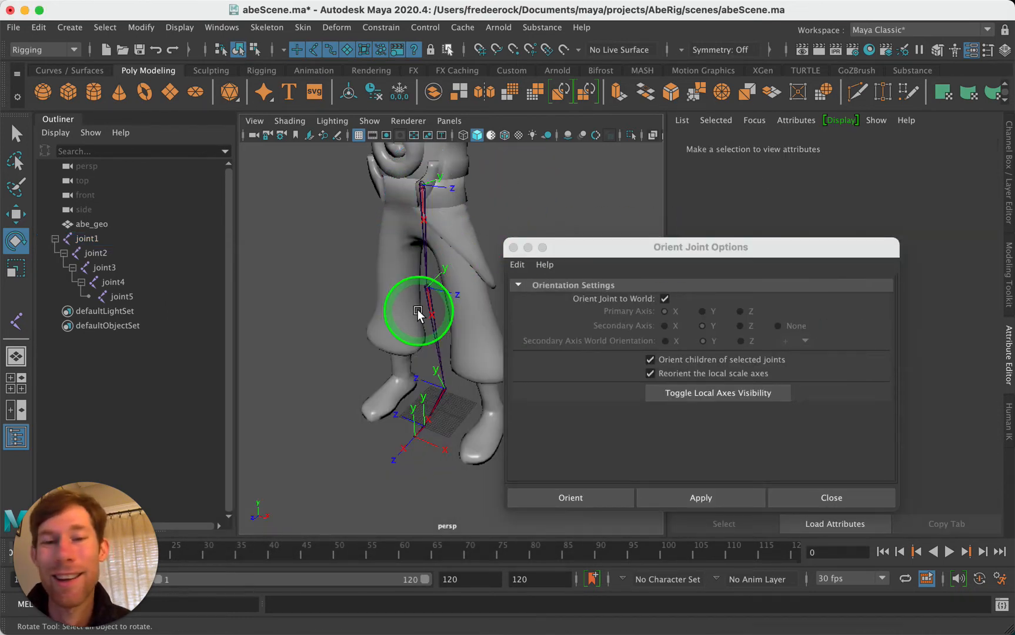
{"action": "left_click", "coordinate": [421, 187]}
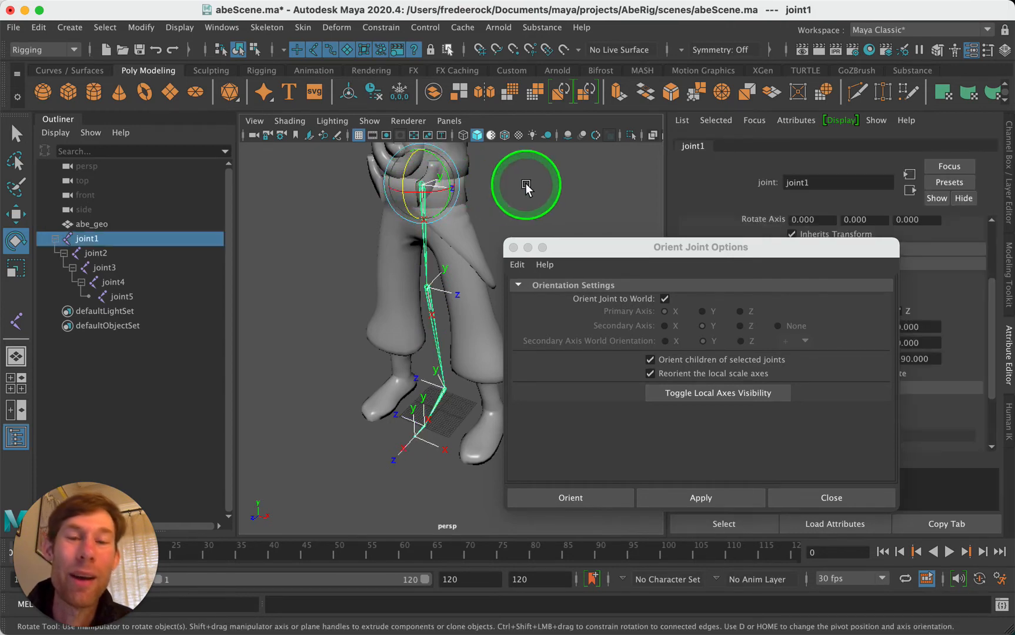
{"action": "left_click_drag", "start_coordinate": [528, 186], "coordinate": [572, 187], "text": "alt"}
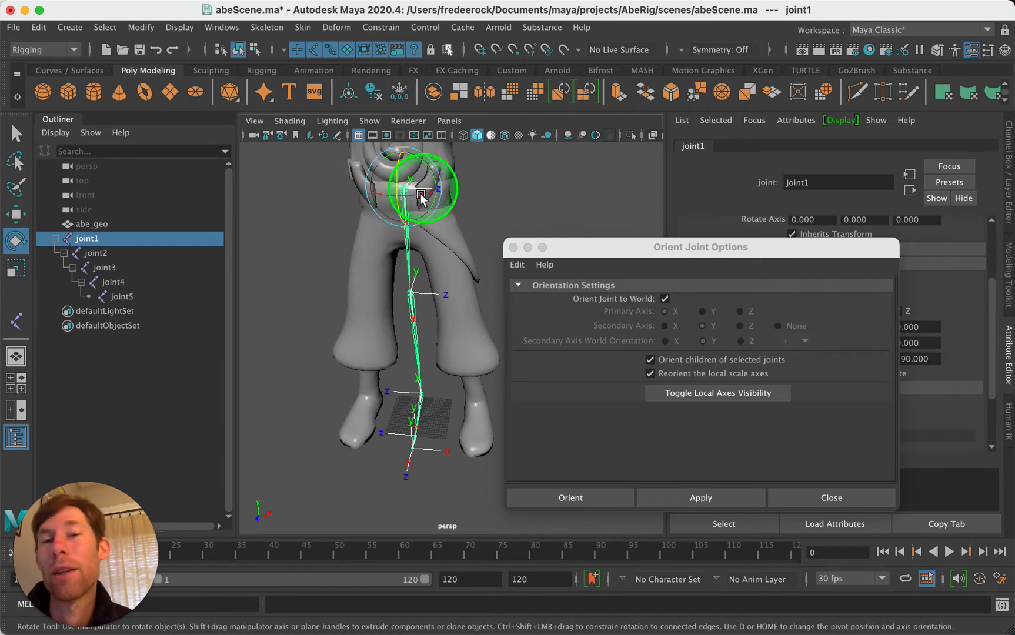
{"action": "left_click_drag", "start_coordinate": [544, 192], "coordinate": [503, 193], "text": "alt"}
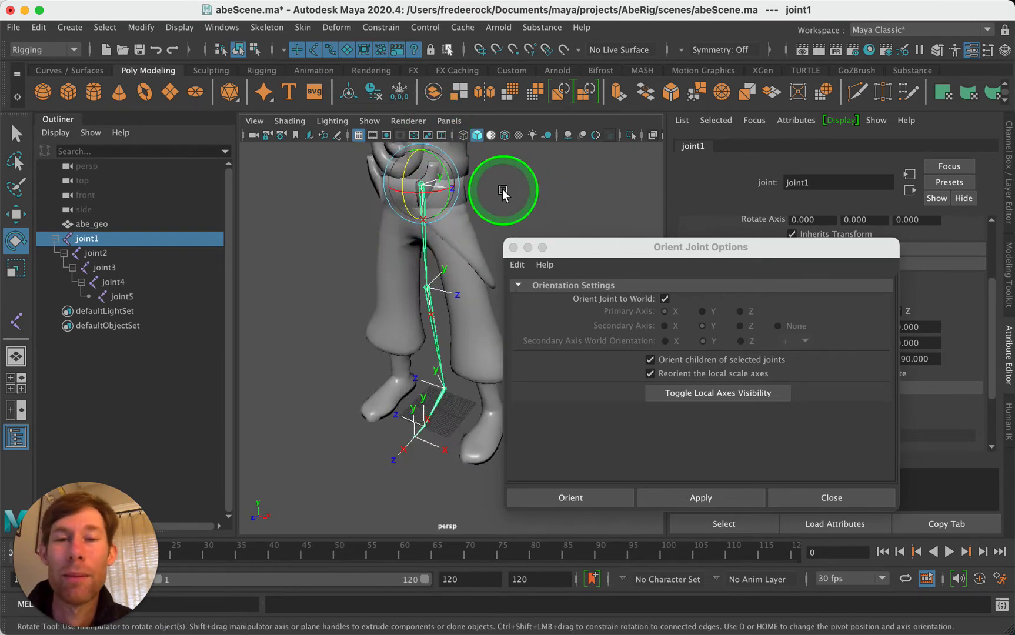
Step: Reset the Orient Joint options and apply the default orientation to joint2 and its children
{"action": "left_click", "coordinate": [428, 289]}
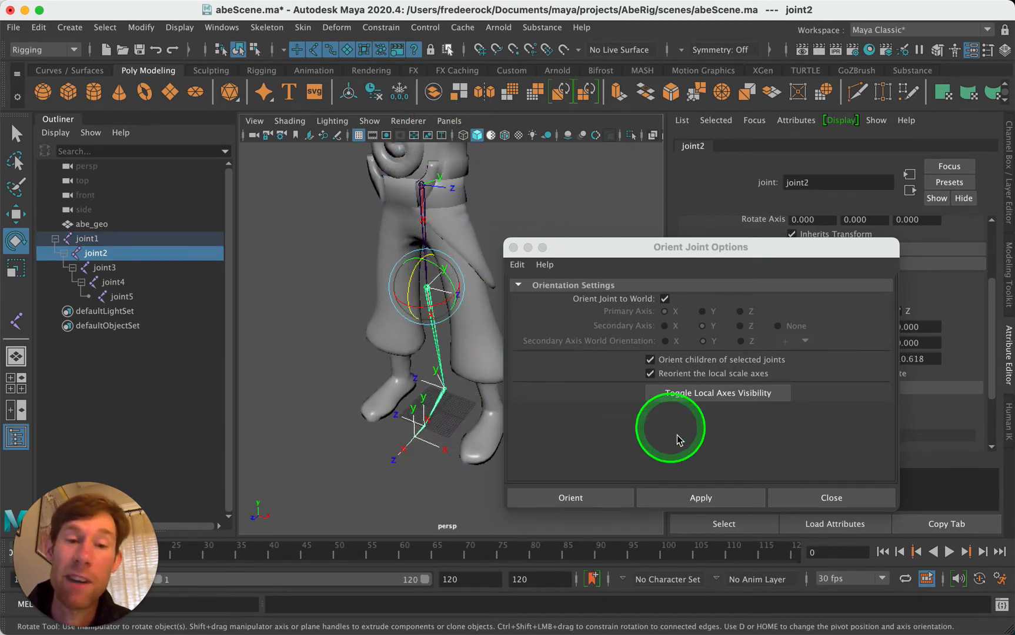
{"action": "left_click", "coordinate": [516, 265]}
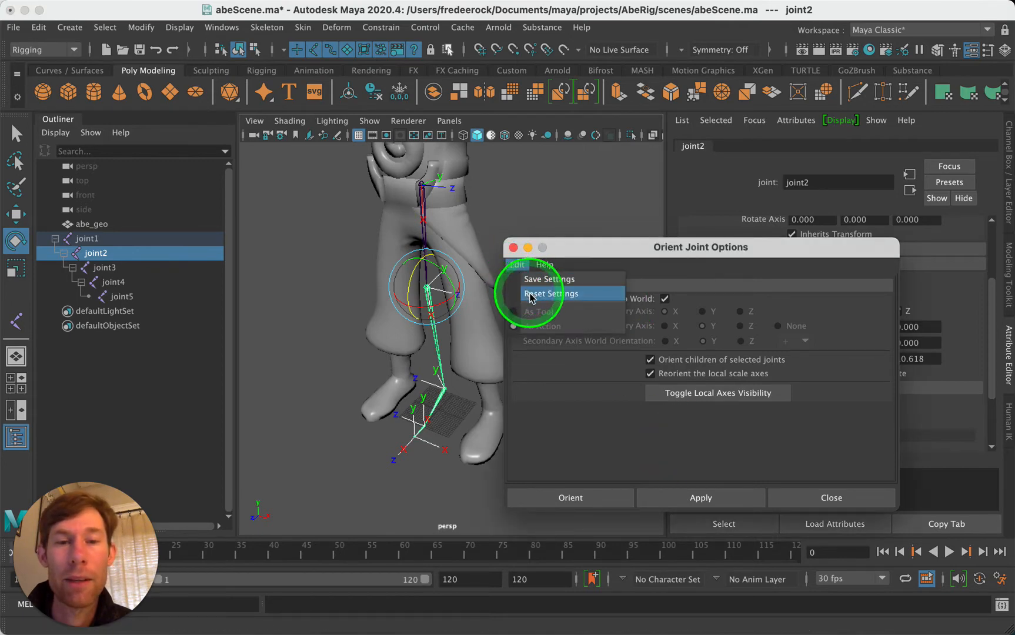
{"action": "left_click", "coordinate": [526, 290]}
{"action": "left_click", "coordinate": [682, 500]}
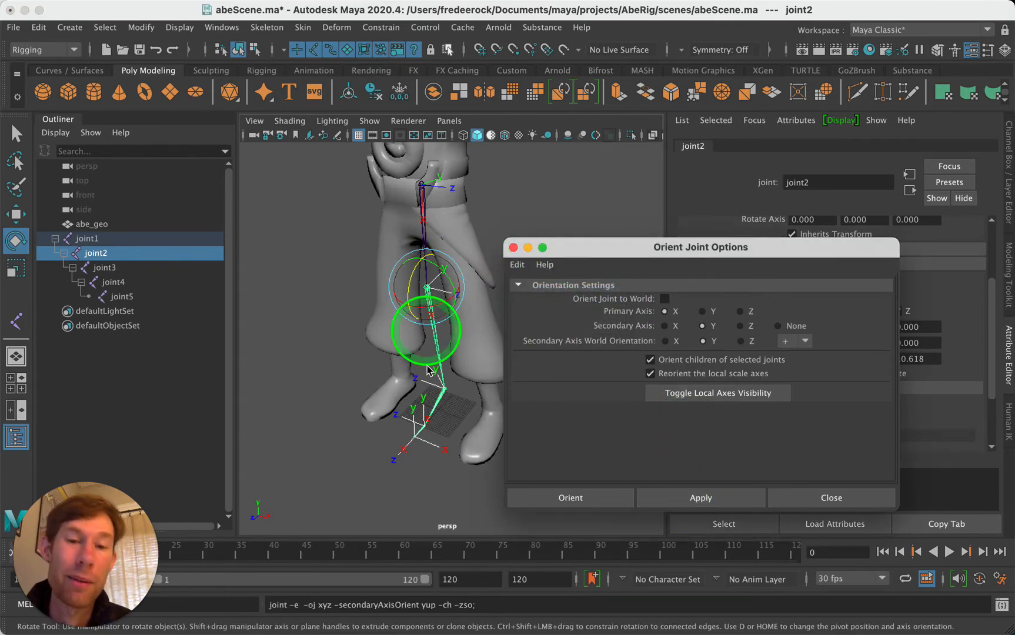
Step: Orient joint3 and its children with the secondary axis world orientation set to negative Y
{"action": "left_click_drag", "start_coordinate": [355, 353], "coordinate": [503, 379], "text": "alt"}
{"action": "left_click", "coordinate": [420, 405]}
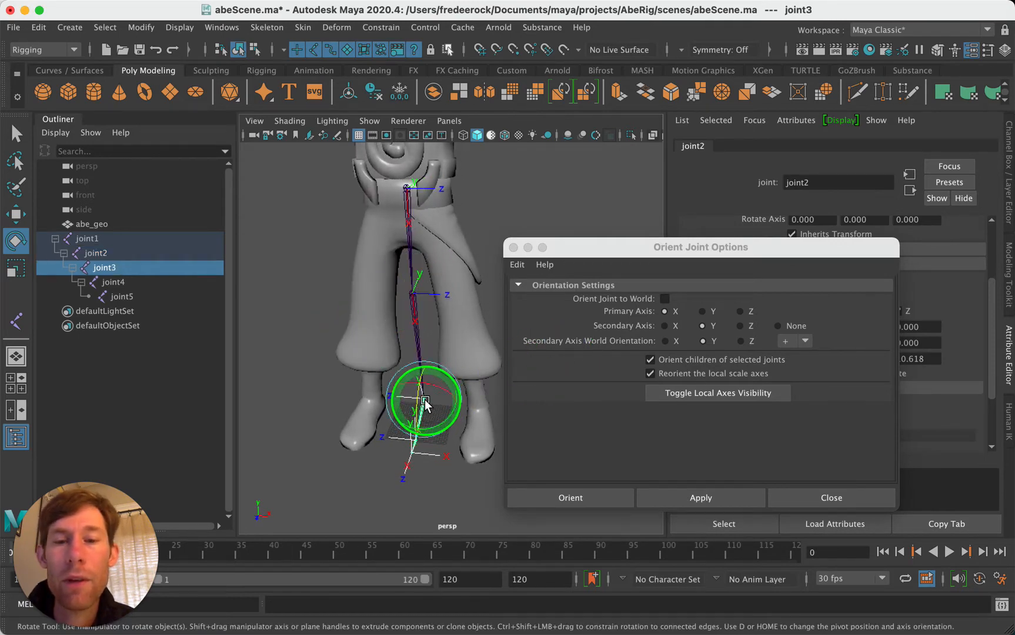
{"action": "mouse_move", "coordinate": [532, 200]}
{"action": "left_mouse_down", "text": "alt"}
{"action": "mouse_move", "coordinate": [471, 220]}
{"action": "mouse_move", "coordinate": [526, 210]}
{"action": "mouse_move", "coordinate": [540, 186]}
{"action": "mouse_move", "coordinate": [553, 187]}
{"action": "mouse_move", "coordinate": [532, 186]}
{"action": "mouse_move", "coordinate": [521, 211]}
{"action": "left_mouse_up", "text": "alt"}
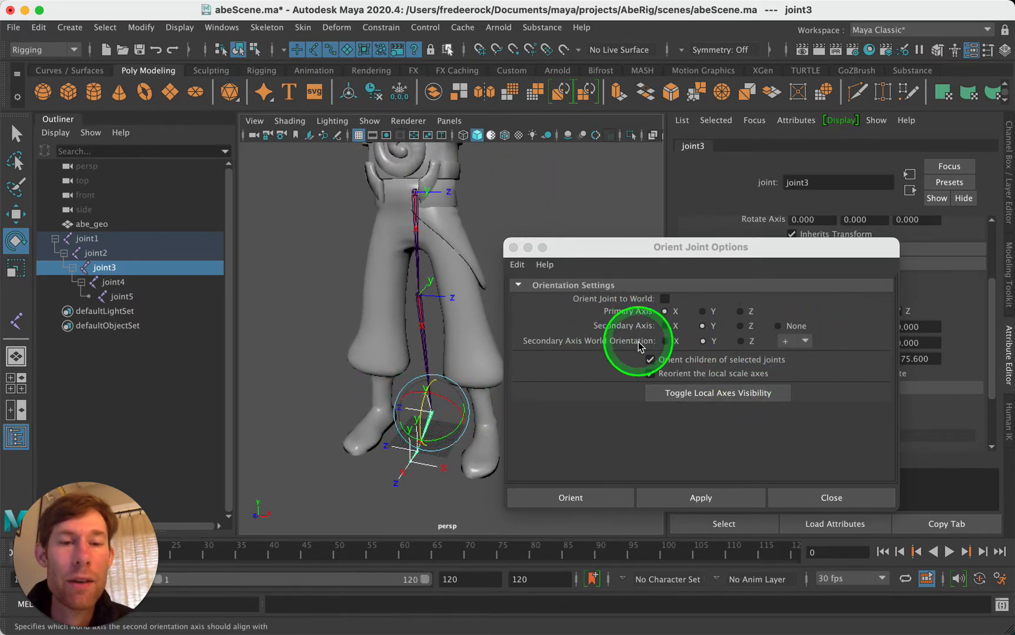
{"action": "left_click", "coordinate": [800, 341]}
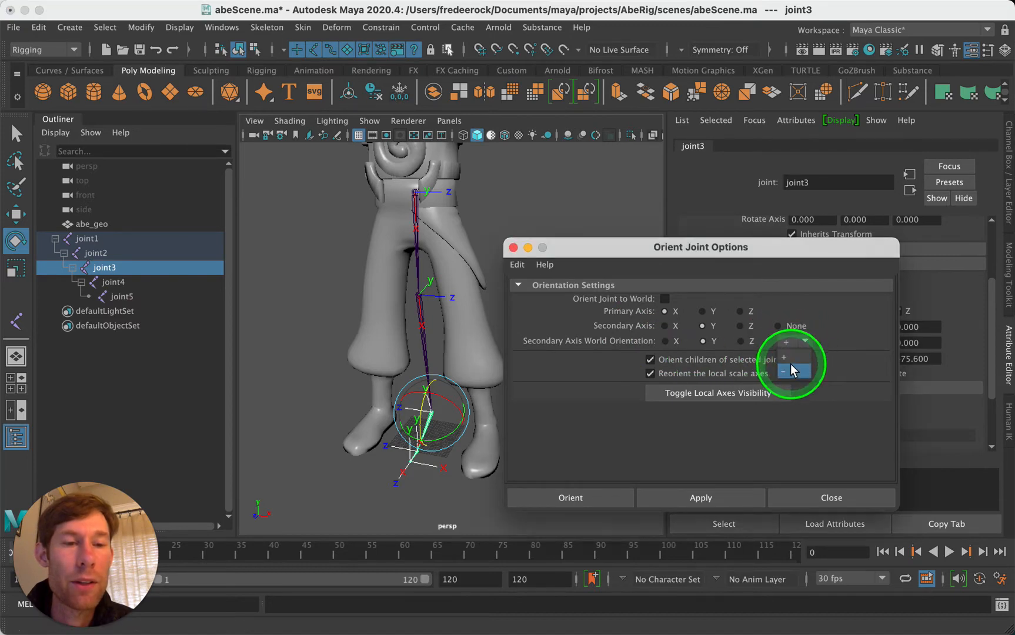
{"action": "left_click", "coordinate": [791, 366]}
{"action": "left_click", "coordinate": [701, 495]}
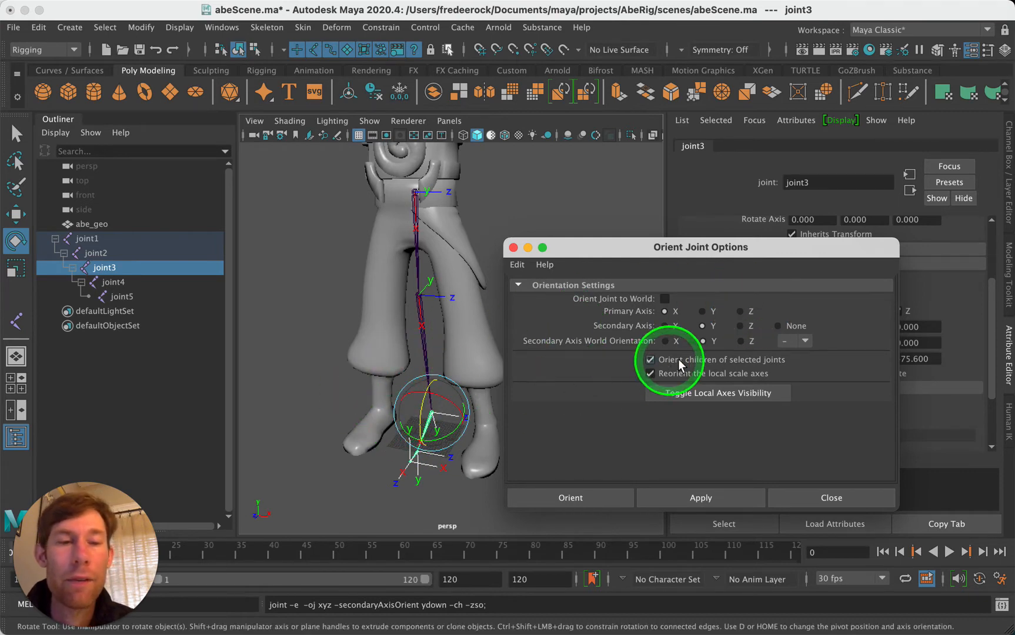
Step: Set the secondary axis world orientation back to positive Y without applying it, and examine the ankle and foot joint axes
{"action": "left_click", "coordinate": [791, 341]}
{"action": "left_click", "coordinate": [795, 357]}
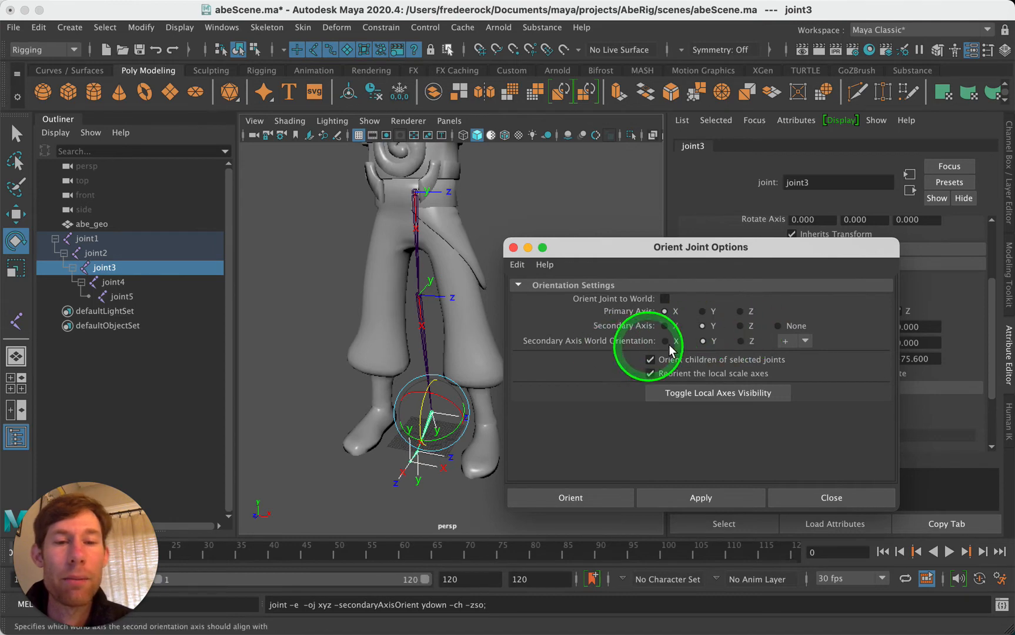
{"action": "left_click", "coordinate": [793, 342]}
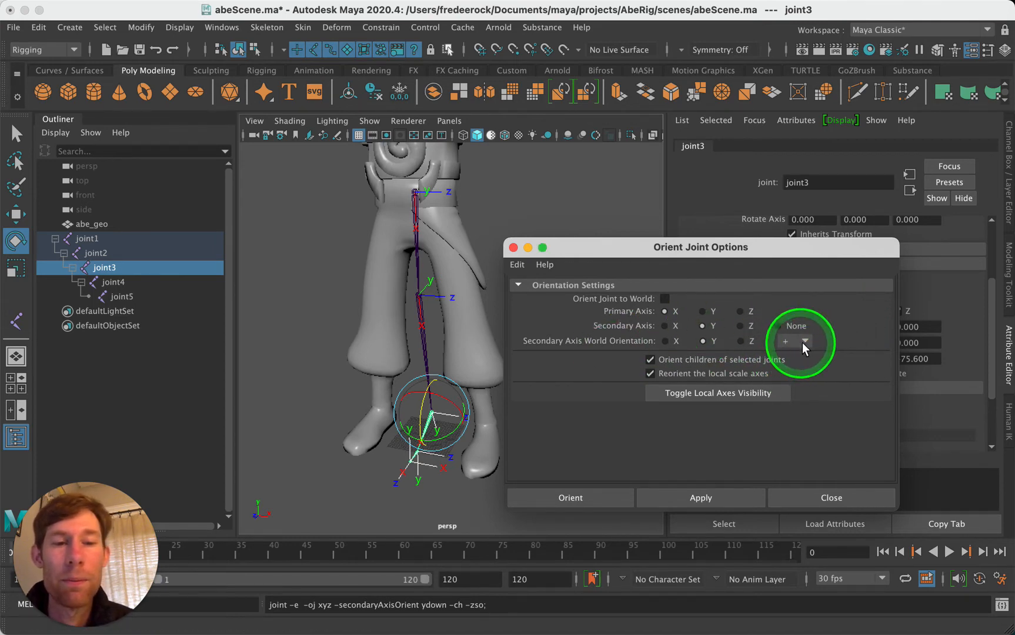
{"action": "scroll", "coordinate": [308, 381], "scroll_direction": "down", "scroll_amount": 5}
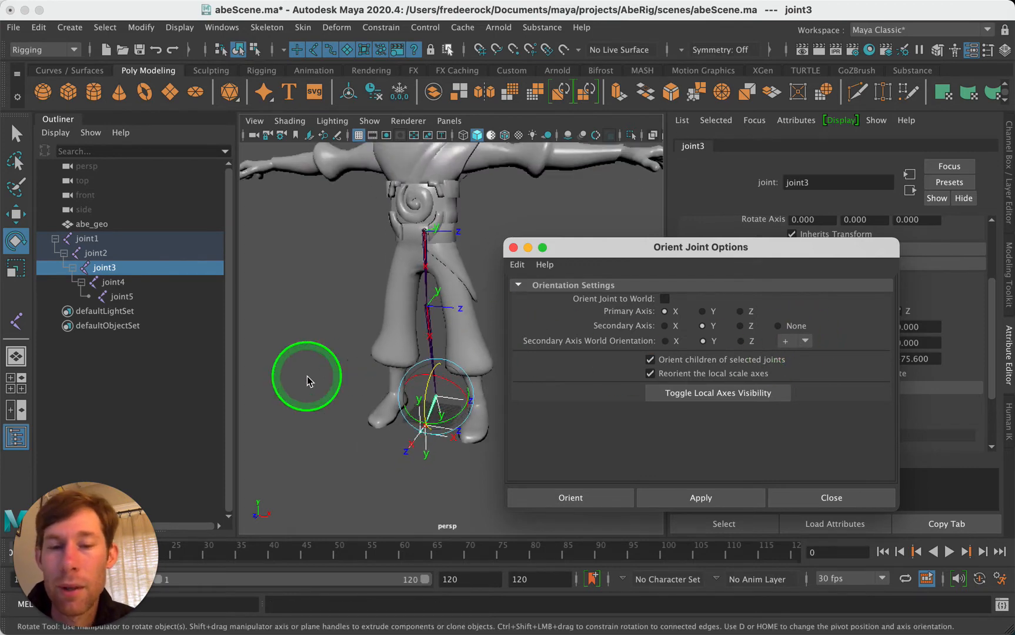
{"action": "middle_click_drag", "start_coordinate": [308, 381], "coordinate": [257, 340], "text": "alt"}
{"action": "scroll", "coordinate": [320, 406], "scroll_direction": "up", "scroll_amount": 5}
{"action": "scroll", "coordinate": [320, 403], "scroll_direction": "up", "scroll_amount": 1}
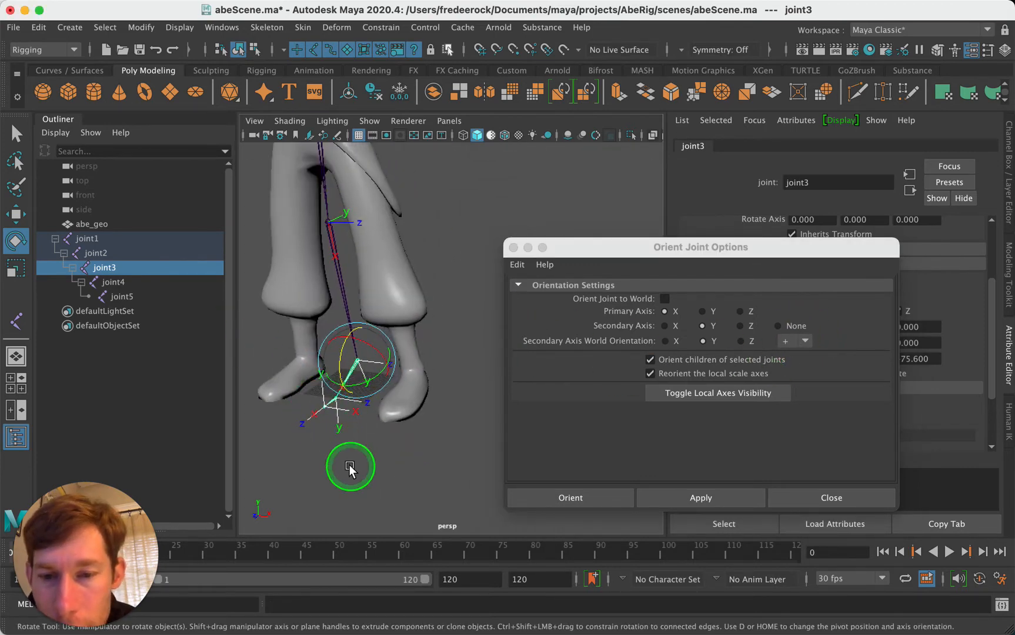
Step: Reset the Orient Joint options and orient joint4 and its child with the secondary axis world orientation set to negative Y
{"action": "left_click", "coordinate": [351, 466]}
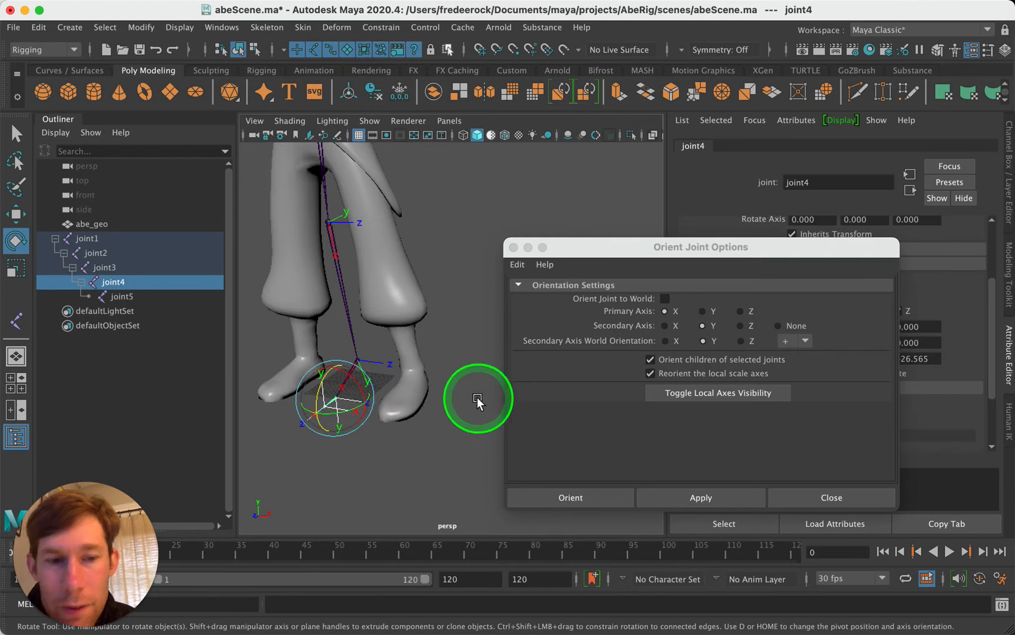
{"action": "left_click", "coordinate": [517, 264]}
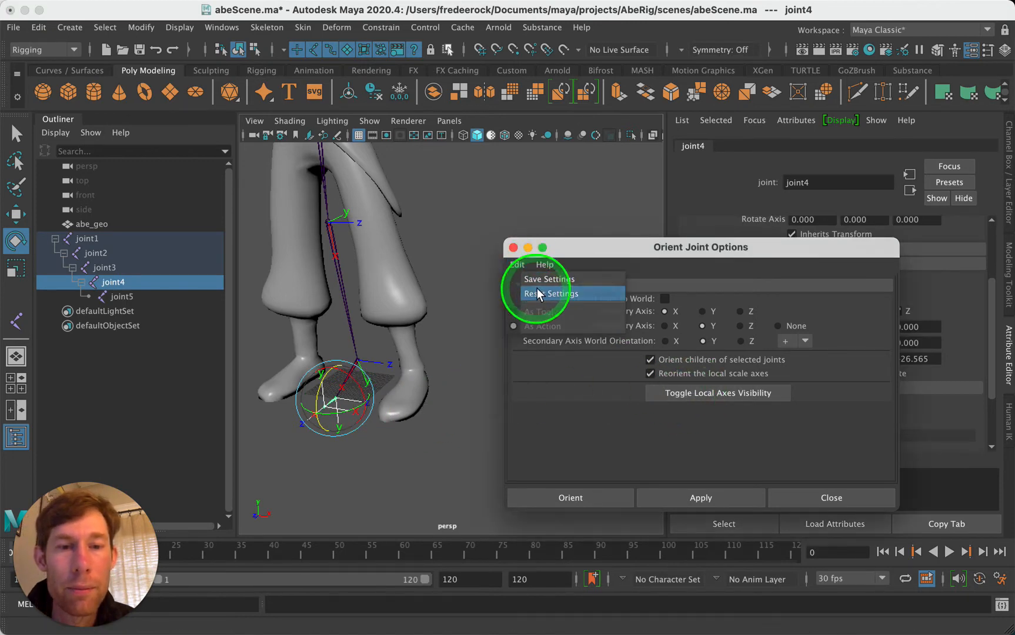
{"action": "left_click", "coordinate": [547, 293]}
{"action": "left_click", "coordinate": [804, 341]}
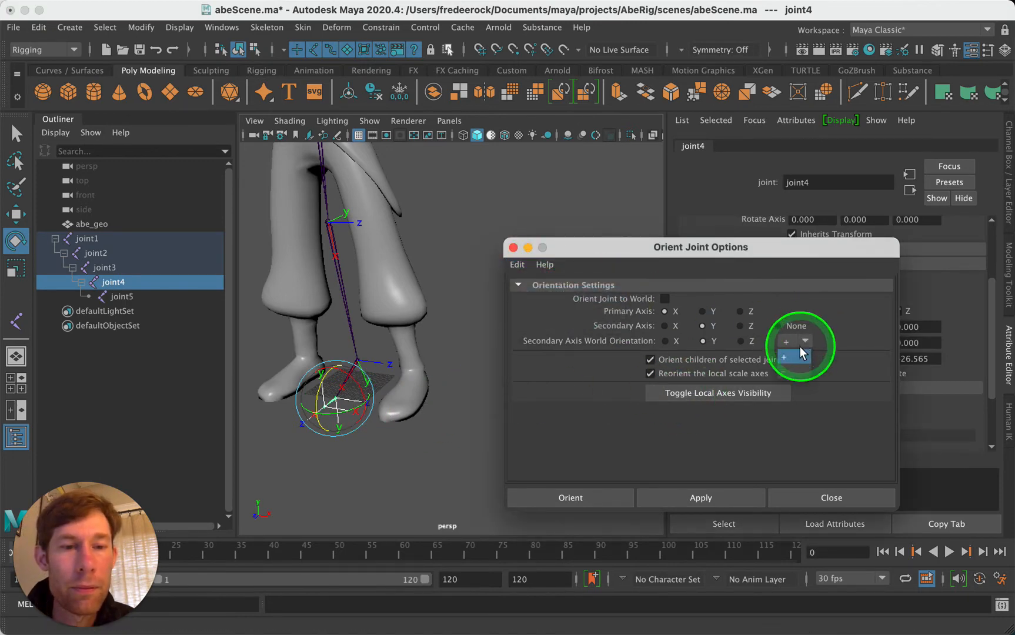
{"action": "left_click", "coordinate": [710, 491]}
Step: Orient joint5 at the tip of the foot to the world with Orient Joint to World
{"action": "left_click", "coordinate": [400, 465]}
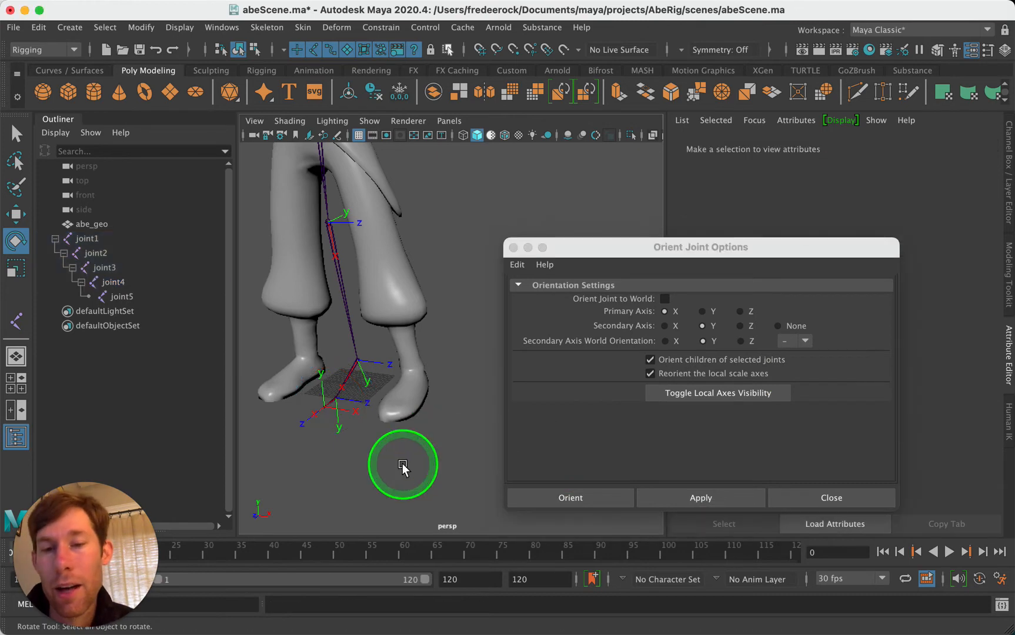
{"action": "left_click", "coordinate": [330, 426]}
{"action": "left_click", "coordinate": [665, 299]}
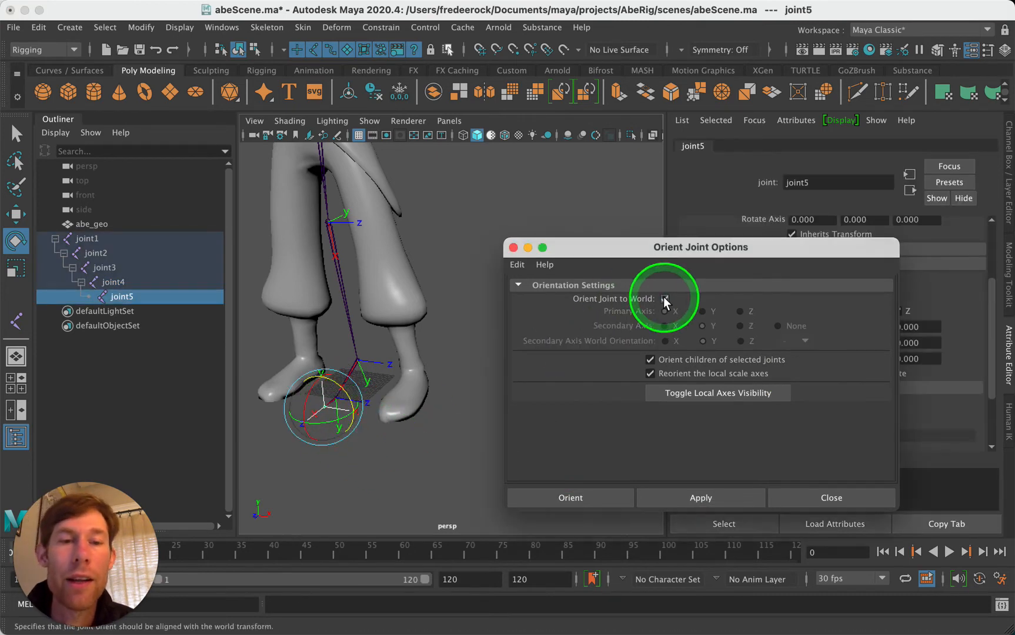
{"action": "left_click", "coordinate": [676, 494]}
{"action": "left_click", "coordinate": [320, 466]}
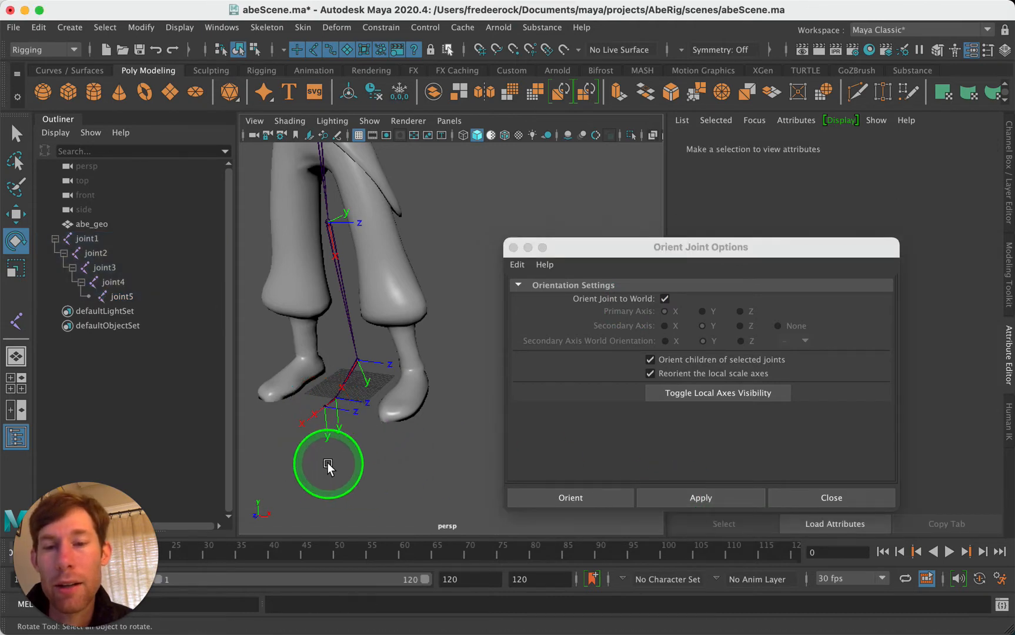
Step: Compare the local rotation axes of joint4 and joint5 at the foot, and close the Orient Joint Options
{"action": "scroll", "coordinate": [328, 469], "scroll_direction": "up", "scroll_amount": 3}
{"action": "left_click_drag", "start_coordinate": [329, 469], "coordinate": [420, 393], "text": "alt"}
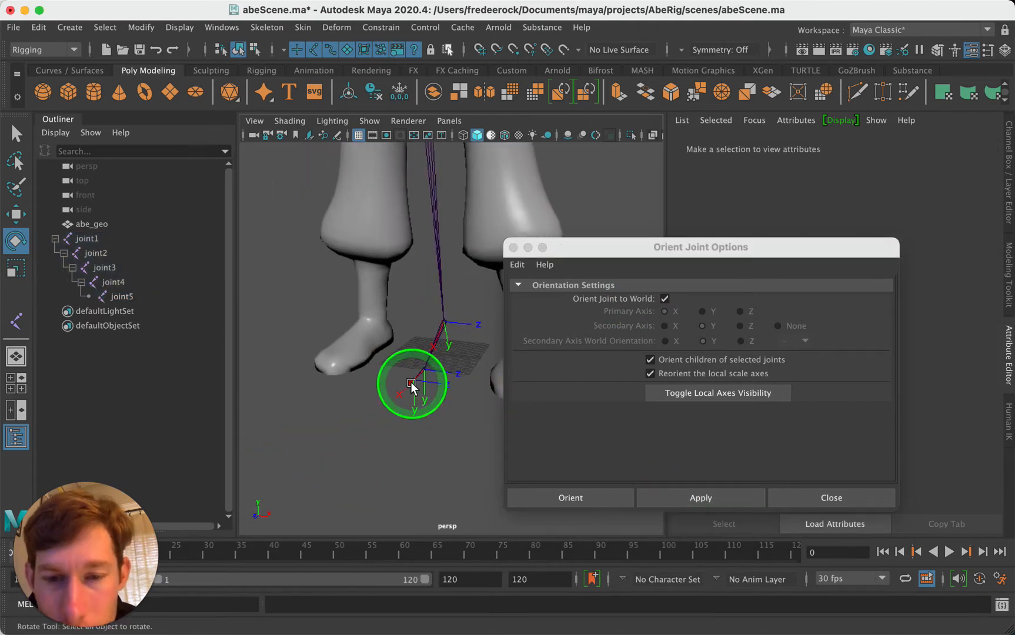
{"action": "scroll", "coordinate": [409, 393], "scroll_direction": "up", "scroll_amount": 5}
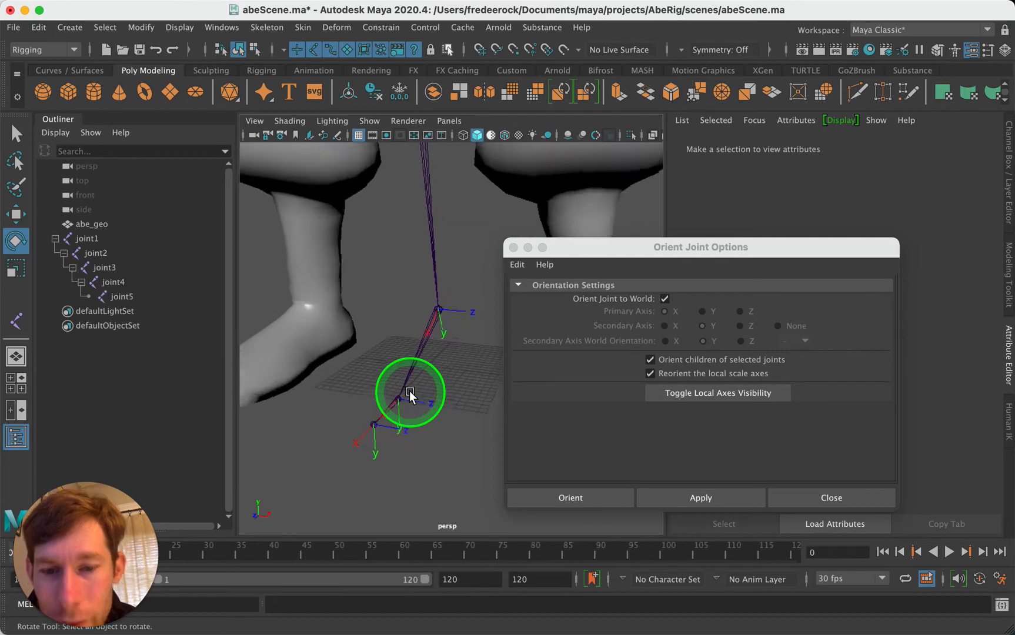
{"action": "left_click", "coordinate": [367, 432]}
{"action": "left_click", "coordinate": [464, 469]}
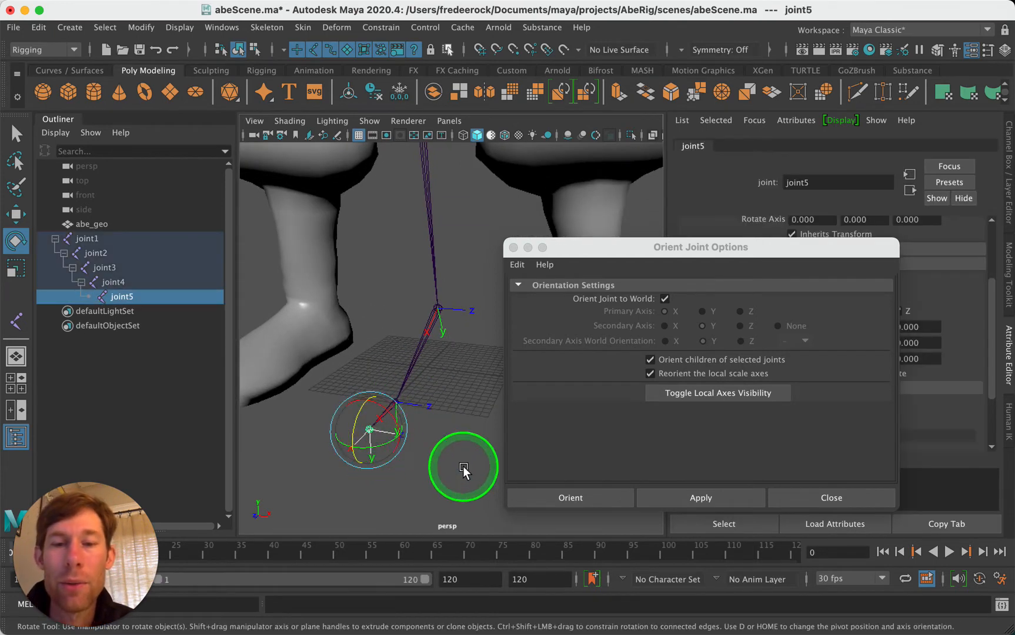
{"action": "left_click", "coordinate": [396, 403]}
{"action": "left_click", "coordinate": [453, 466]}
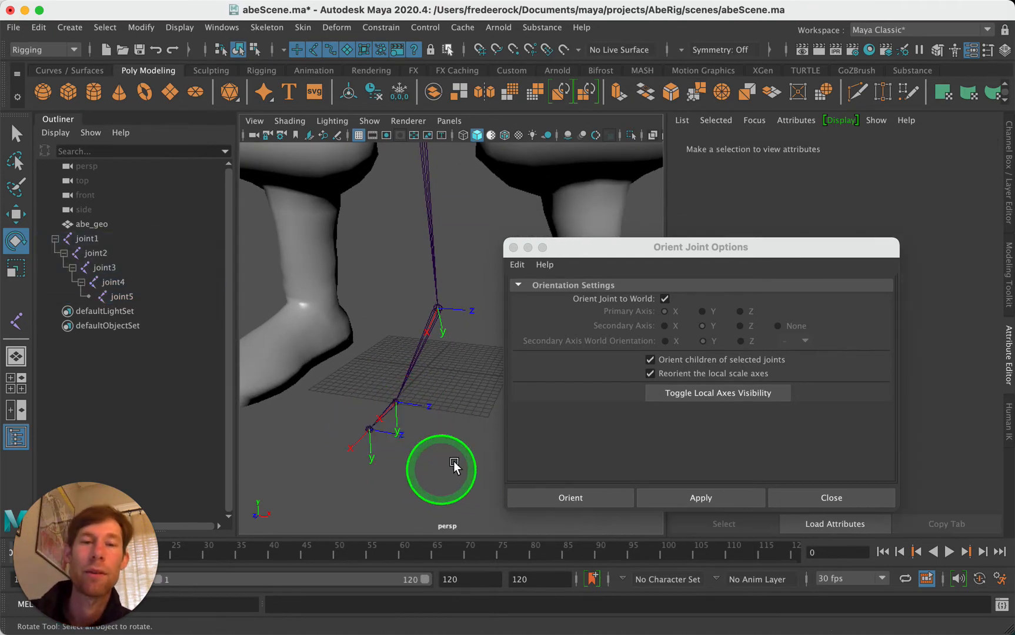
{"action": "left_click", "coordinate": [654, 297]}
{"action": "left_click", "coordinate": [358, 433]}
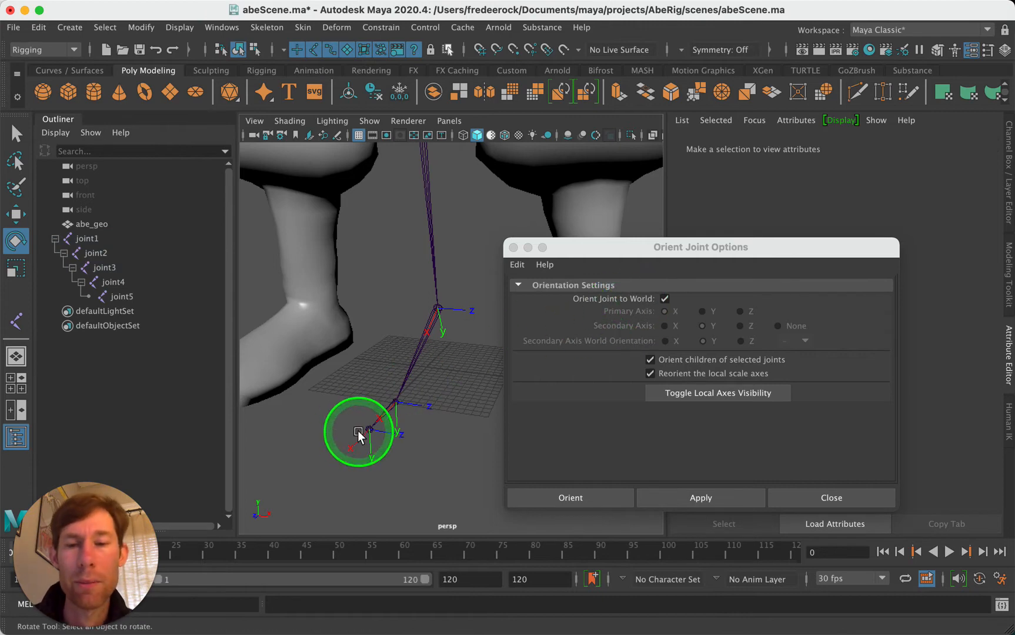
{"action": "left_click", "coordinate": [368, 432]}
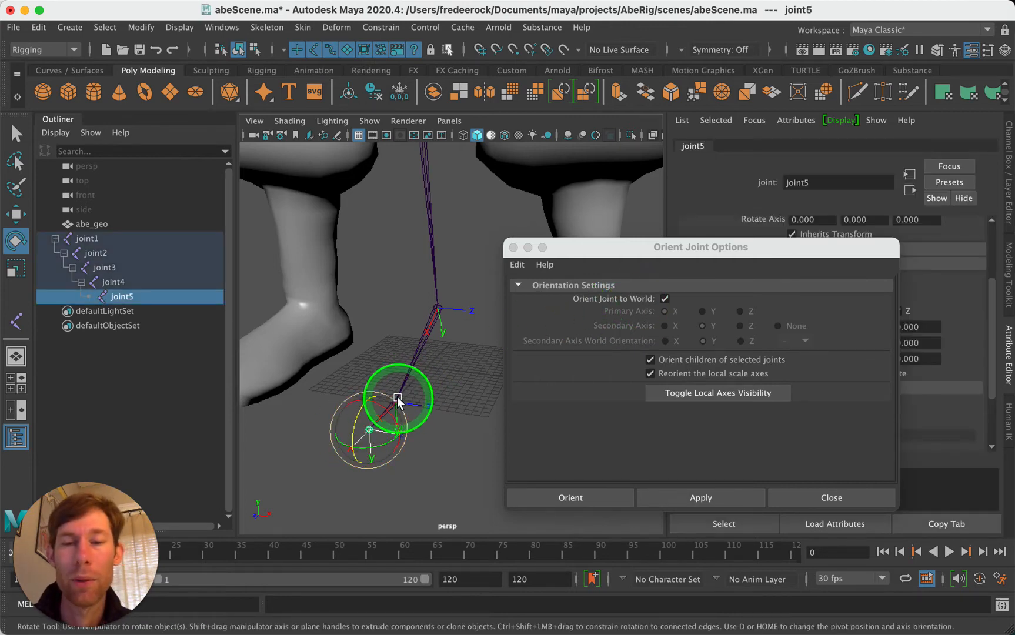
{"action": "left_click", "coordinate": [478, 429]}
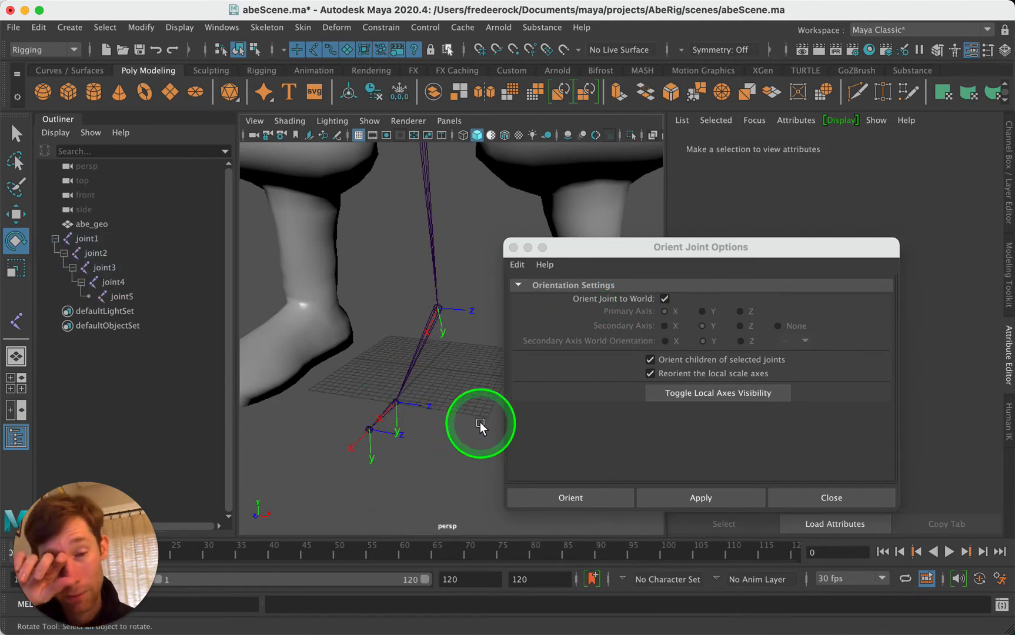
{"action": "left_click", "coordinate": [516, 265]}
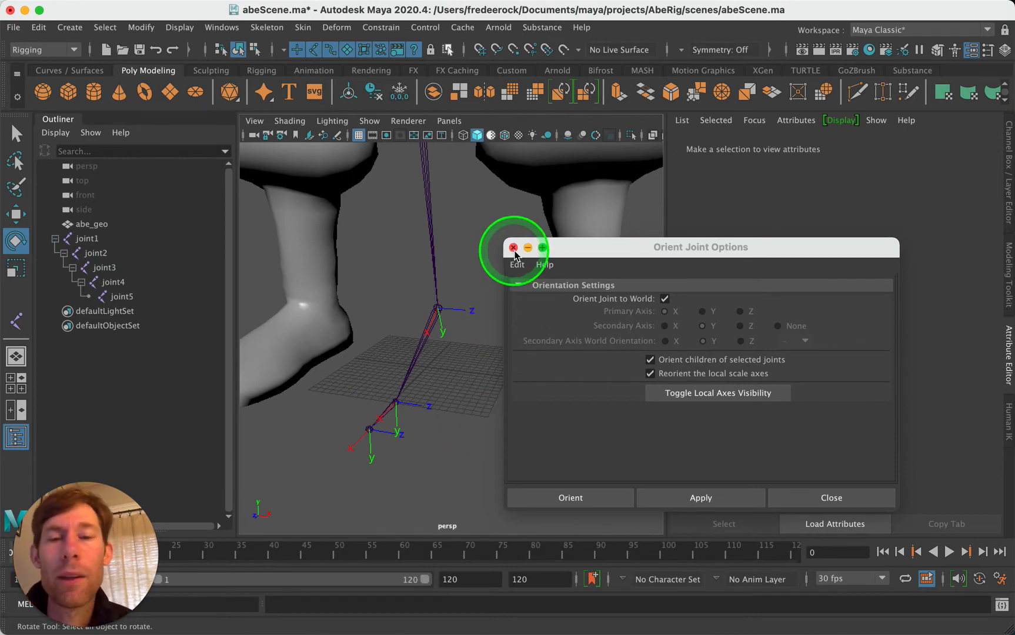
{"action": "left_click", "coordinate": [513, 248]}
Step: Try rotating joint1 by about -14.6 degrees in Y, check it in the front view, and undo the rotation
{"action": "scroll", "coordinate": [476, 287], "scroll_direction": "down", "scroll_amount": 10}
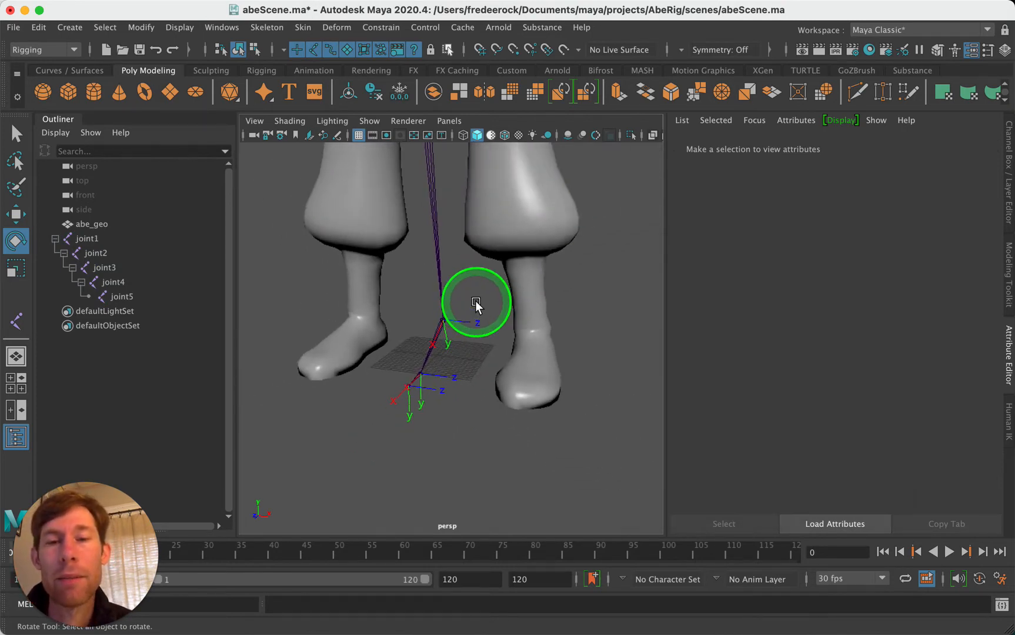
{"action": "left_click_drag", "start_coordinate": [471, 304], "coordinate": [473, 229], "text": "alt"}
{"action": "left_click", "coordinate": [446, 224]}
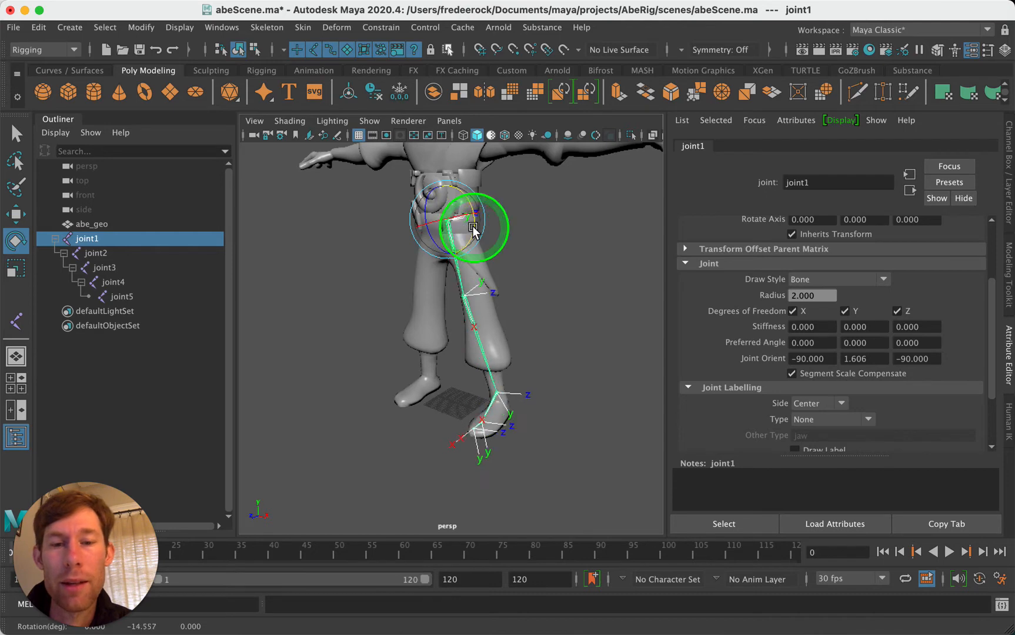
{"action": "key", "text": "space"}
{"action": "key", "text": "space"}
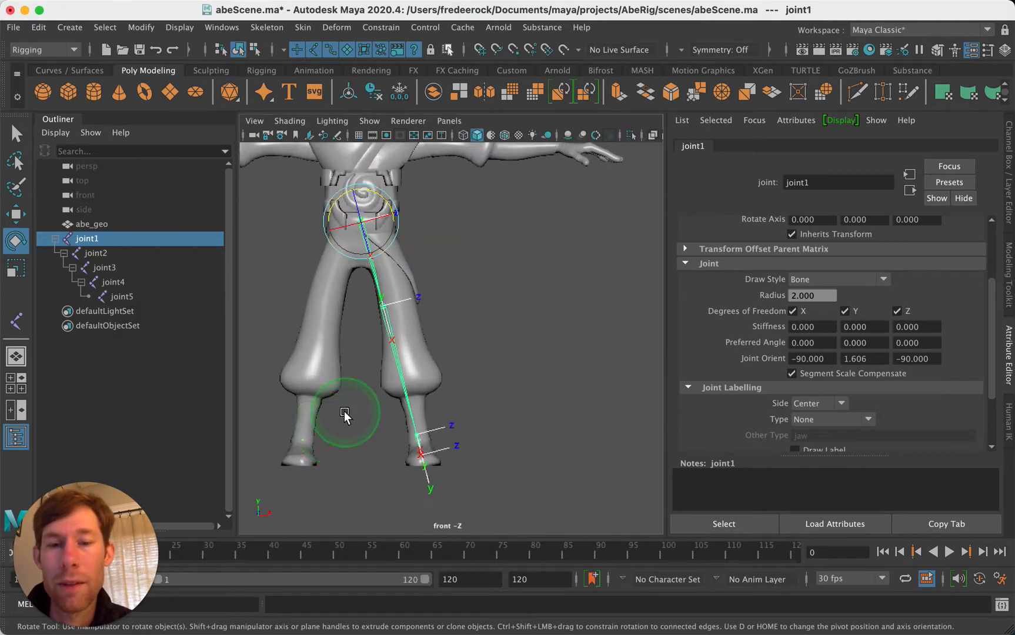
{"action": "key", "text": "super+z"}
Step: Move joint1 sideways to about 9.2 in X and rotate it about -9.25 degrees in Y to fit the chain inside the character's leg
{"action": "key", "text": "w"}
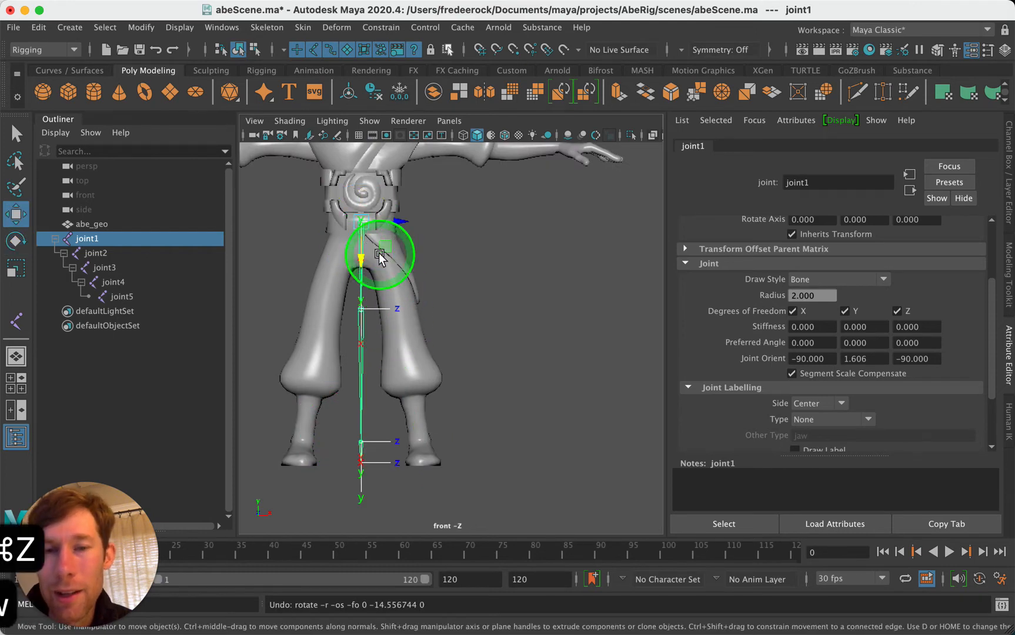
{"action": "left_click_drag", "start_coordinate": [396, 220], "coordinate": [421, 220]}
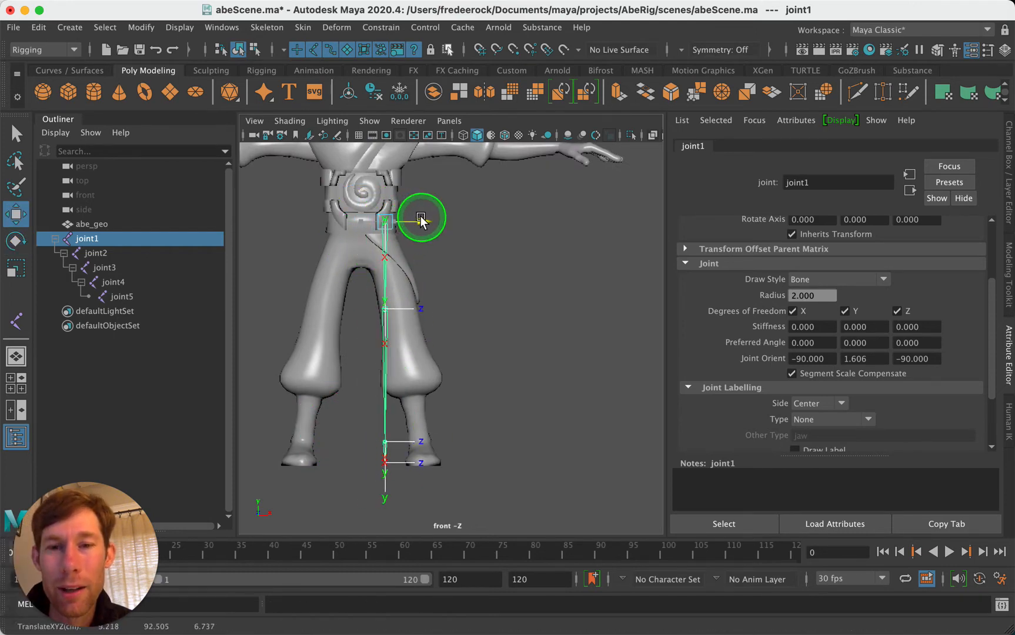
{"action": "key", "text": "e"}
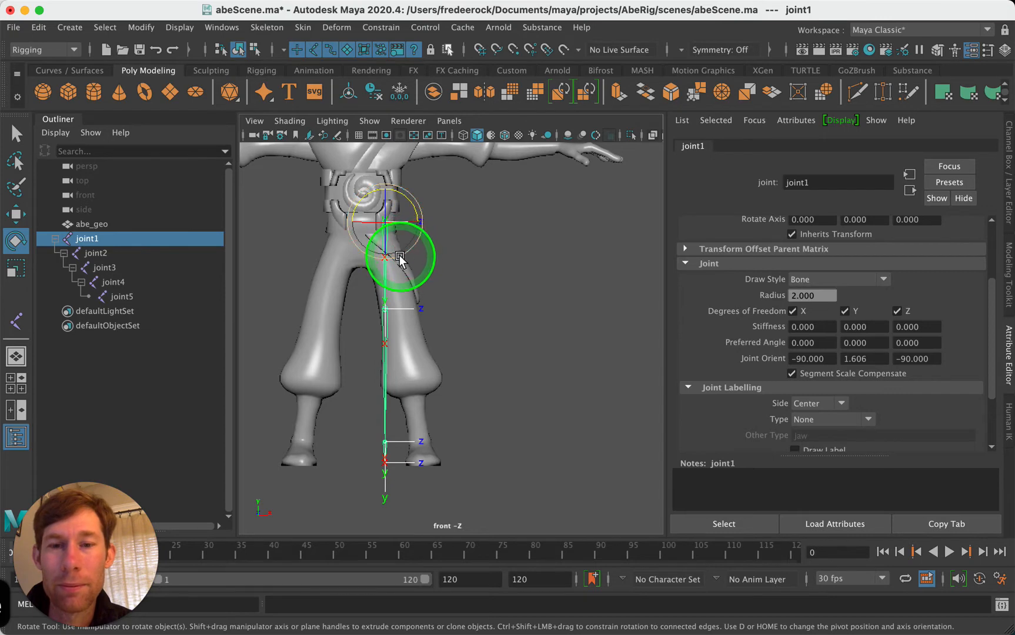
{"action": "left_click_drag", "start_coordinate": [400, 259], "coordinate": [408, 257]}
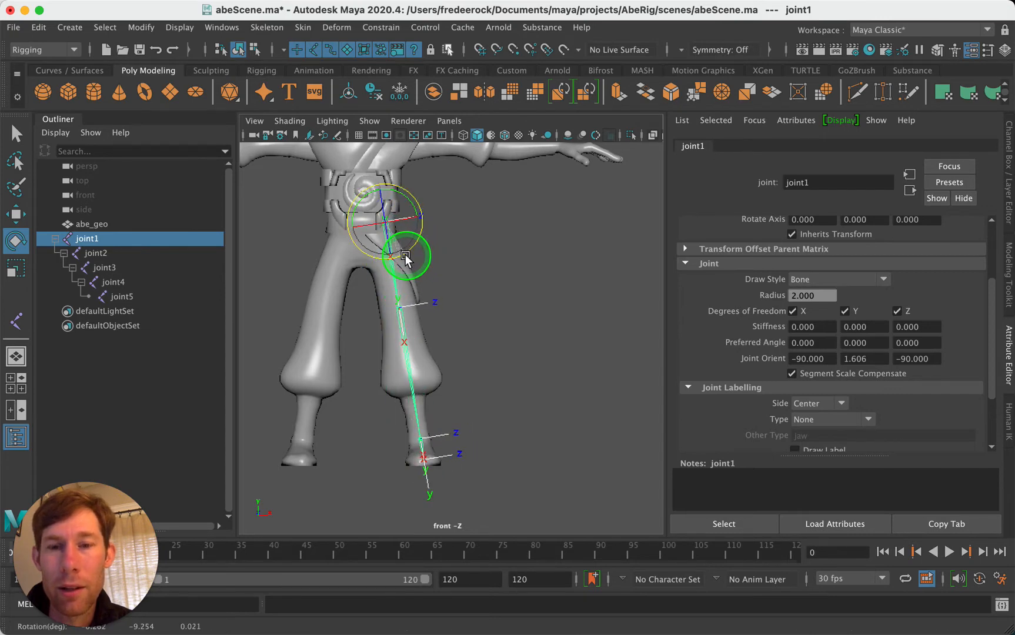
{"action": "left_click", "coordinate": [472, 258]}
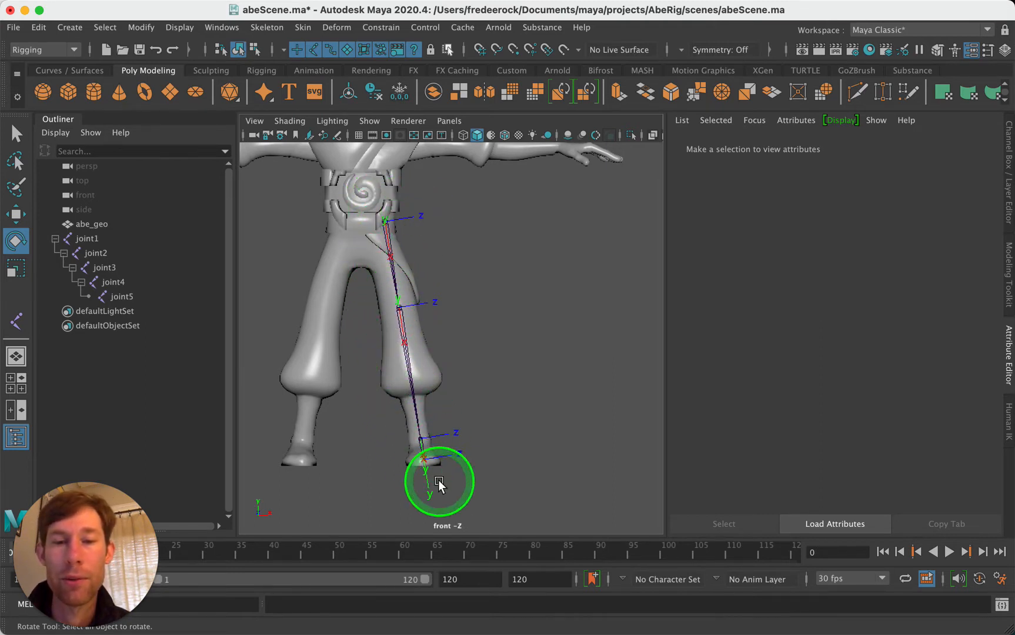
Step: Examine joint2's transform and joint orient attributes
{"action": "left_click", "coordinate": [398, 307]}
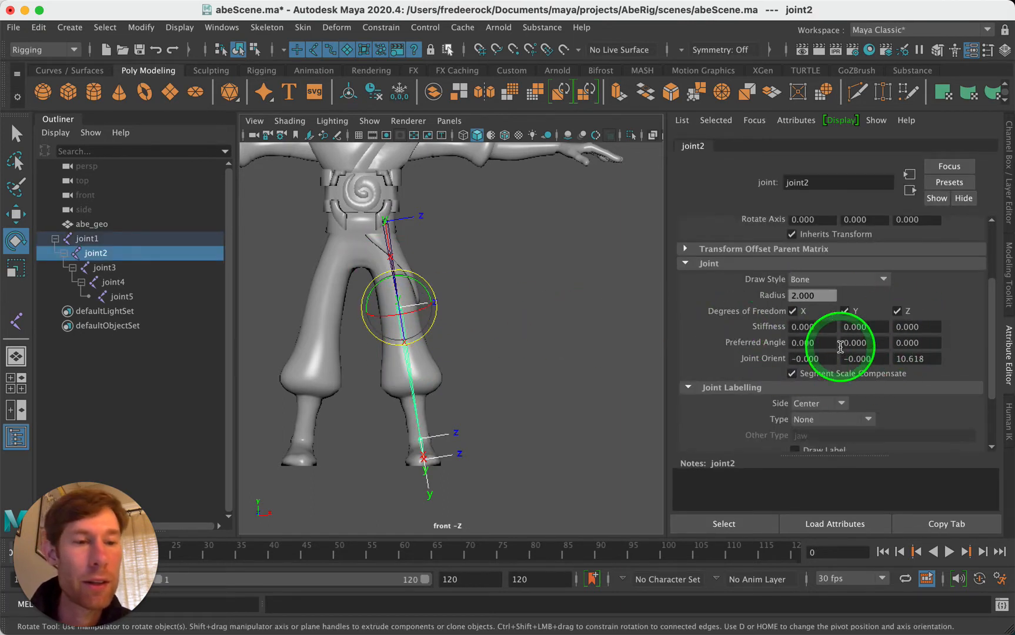
{"action": "scroll", "coordinate": [840, 347], "scroll_direction": "down", "scroll_amount": 5}
{"action": "scroll", "coordinate": [840, 347], "scroll_direction": "up", "scroll_amount": 7}
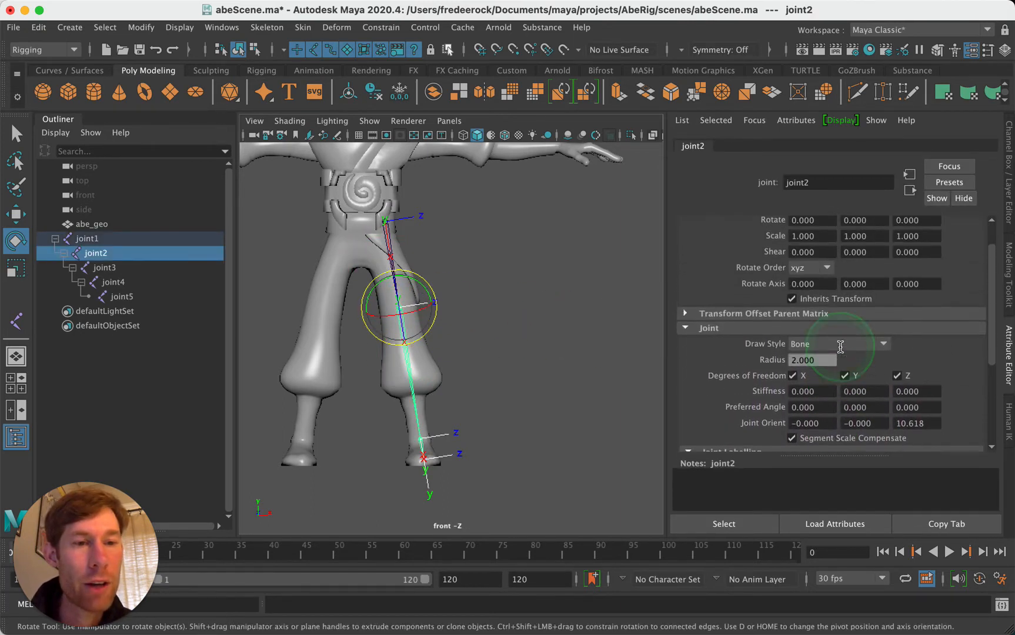
{"action": "scroll", "coordinate": [840, 347], "scroll_direction": "up", "scroll_amount": 2}
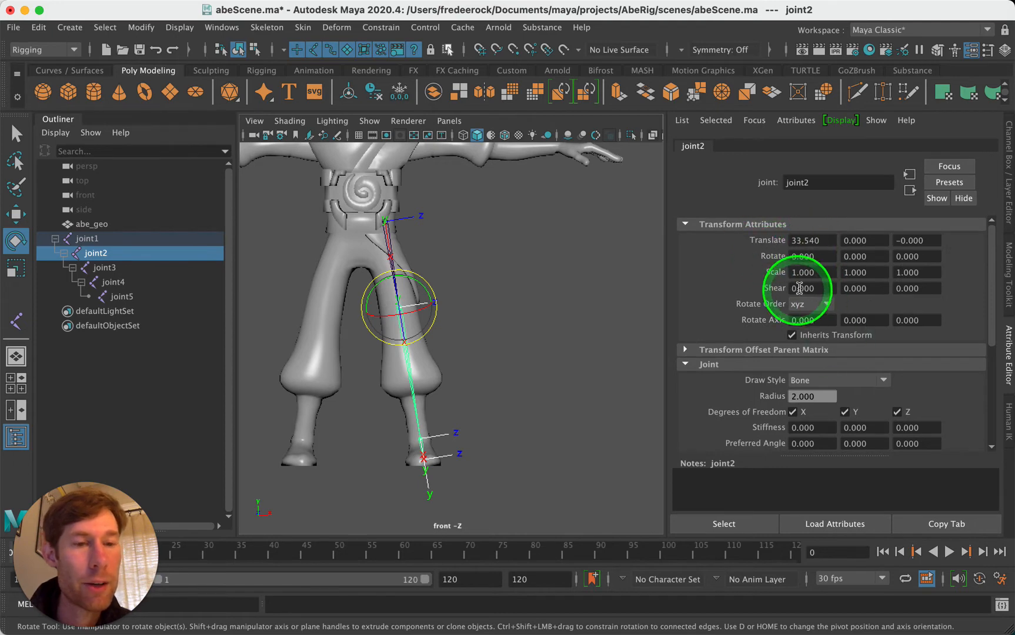
{"action": "left_click", "coordinate": [514, 302]}
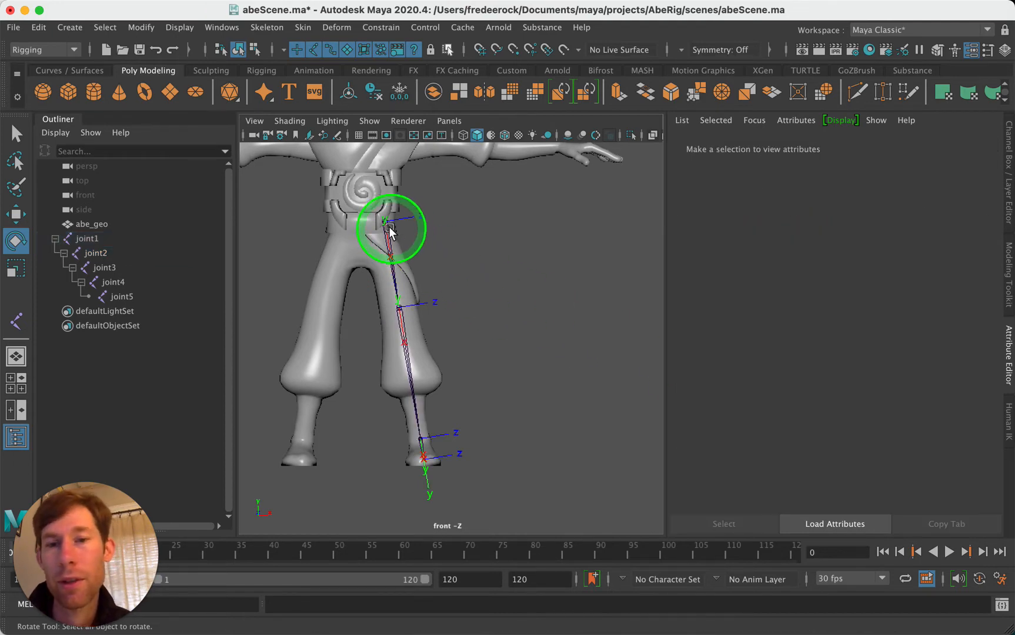
Step: Select the entire joint1 hierarchy and freeze its transformations
{"action": "left_click", "coordinate": [388, 225]}
{"action": "left_click", "coordinate": [104, 27]}
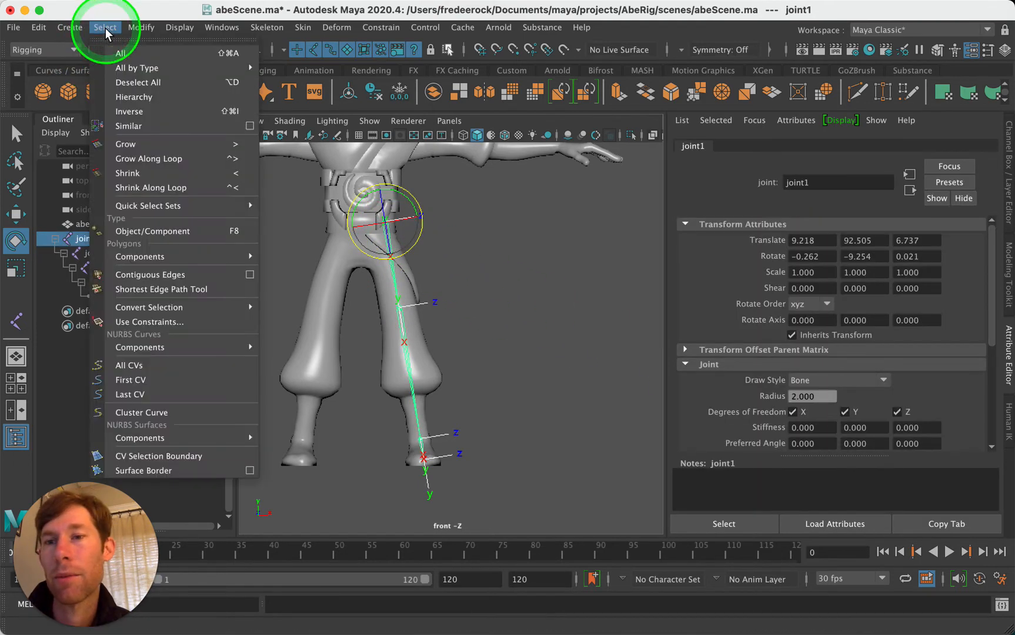
{"action": "left_click", "coordinate": [133, 99]}
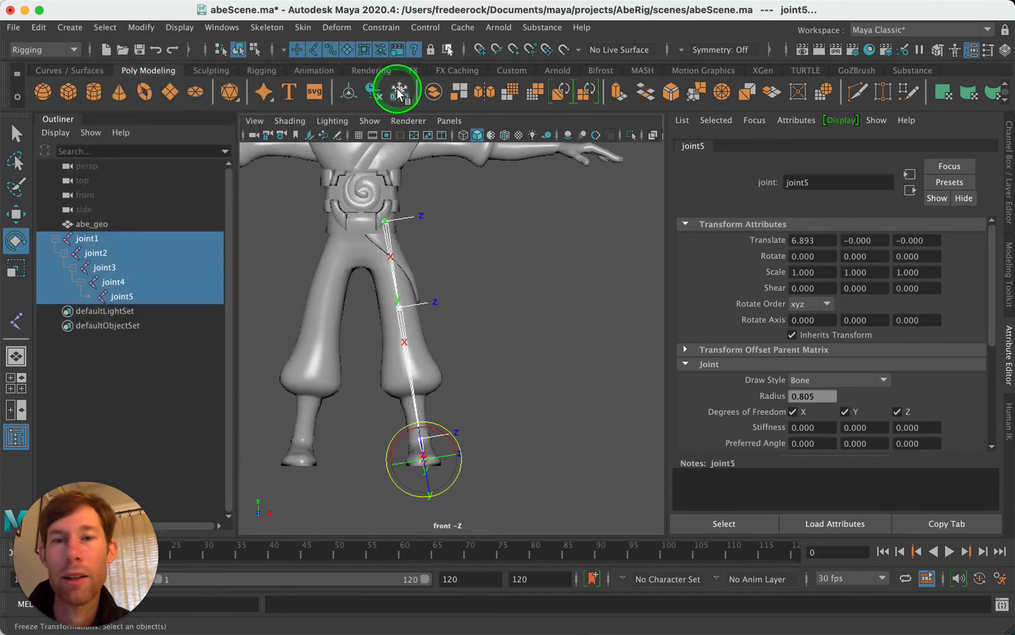
{"action": "left_click", "coordinate": [534, 360]}
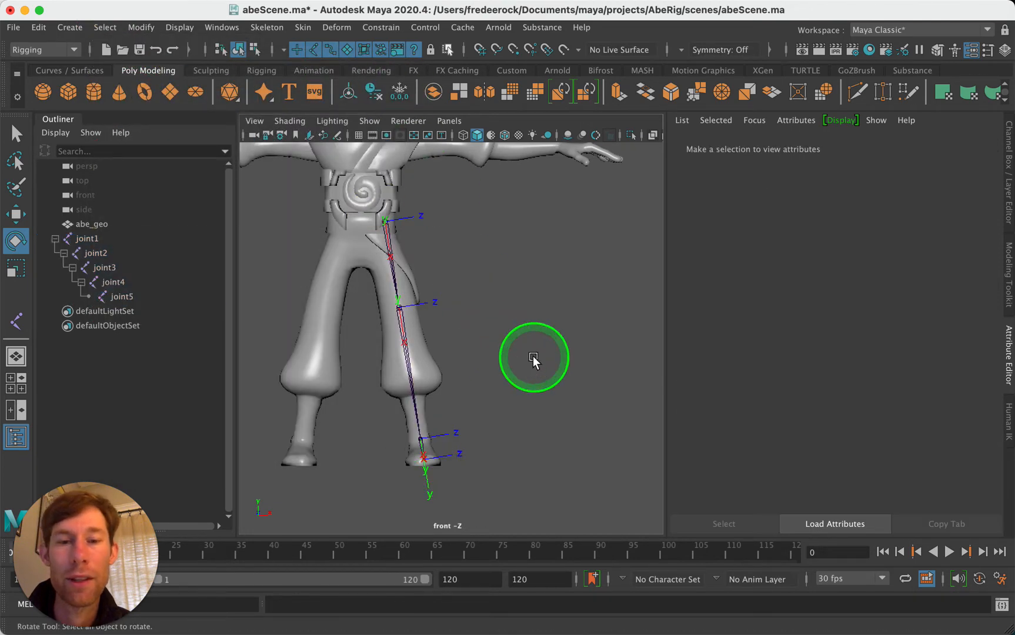
Step: Check the rotation and joint orient values of the knee and ankle joints, joint2 and joint3
{"action": "left_click", "coordinate": [400, 307]}
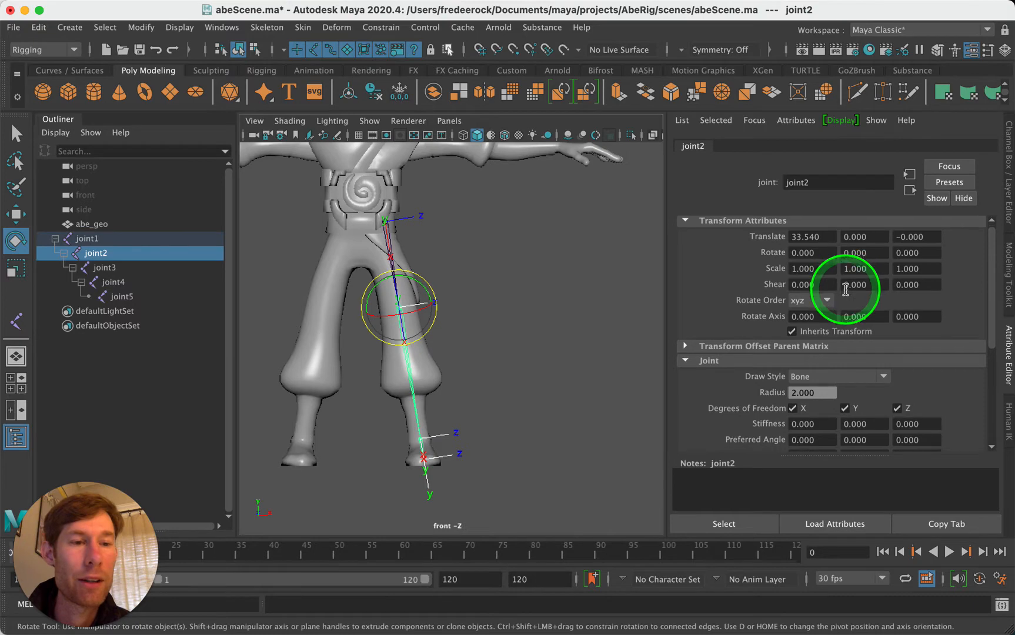
{"action": "scroll", "coordinate": [844, 288], "scroll_direction": "down", "scroll_amount": 5}
{"action": "left_click", "coordinate": [587, 315]}
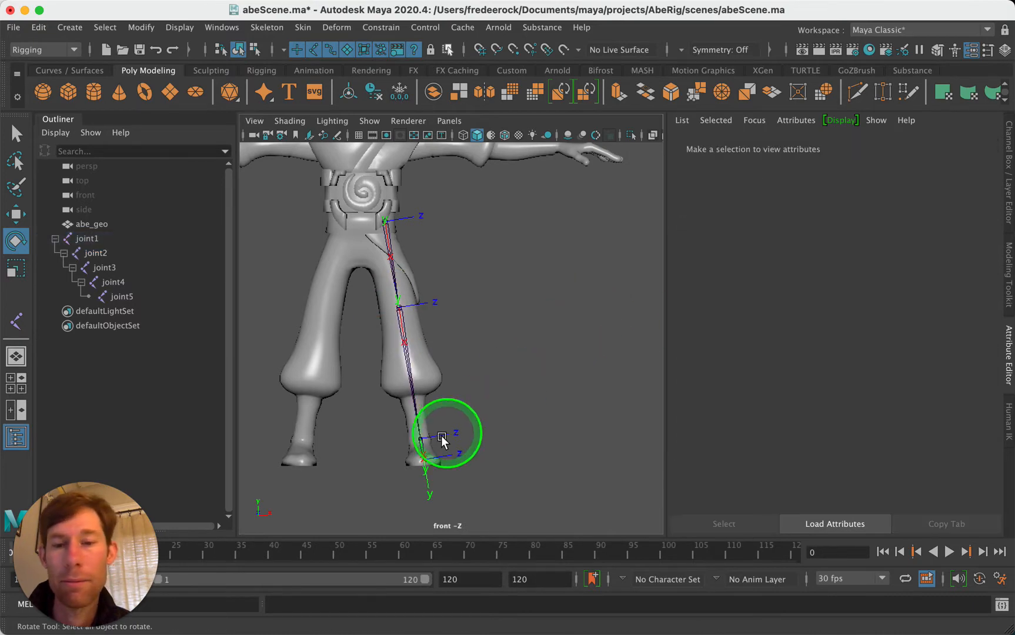
{"action": "left_click", "coordinate": [421, 438]}
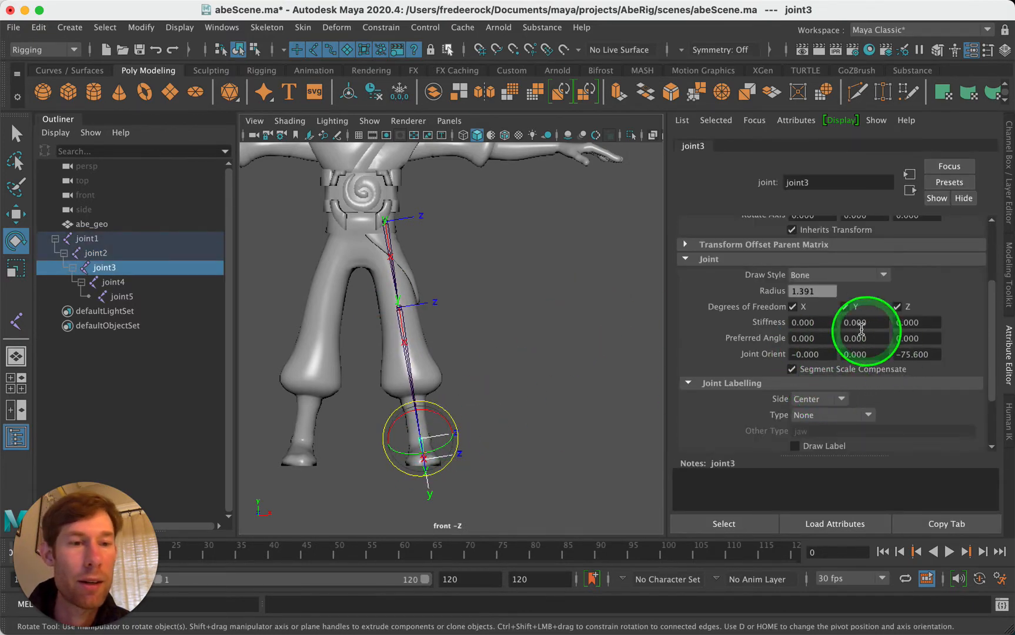
{"action": "scroll", "coordinate": [861, 332], "scroll_direction": "up", "scroll_amount": 5}
{"action": "left_click", "coordinate": [544, 288]}
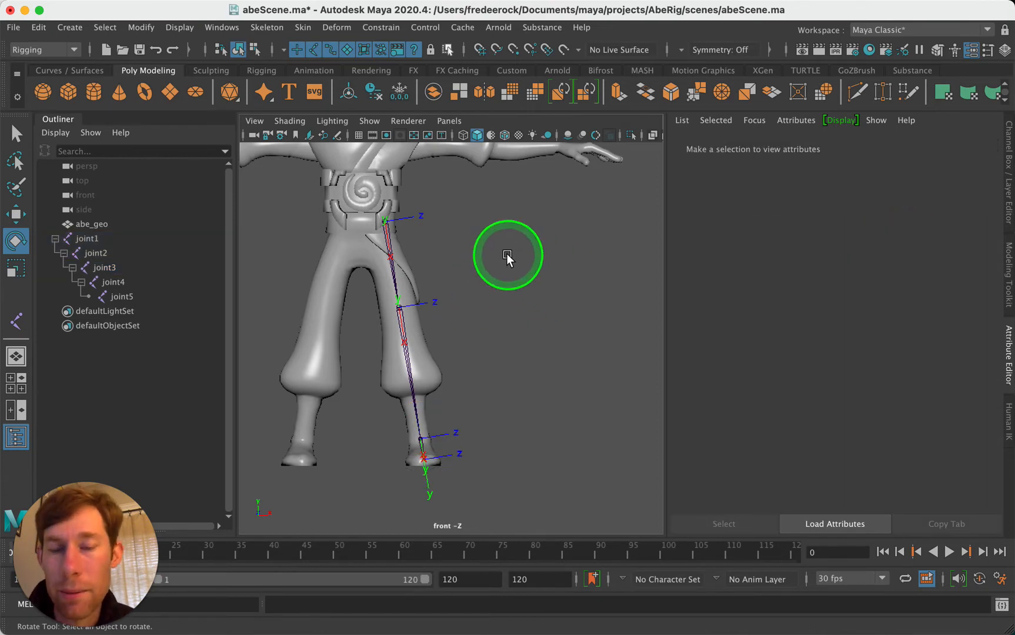
Step: Try mirroring the joint1 chain over to the character's other leg, then undo the mirror
{"action": "key", "text": "space"}
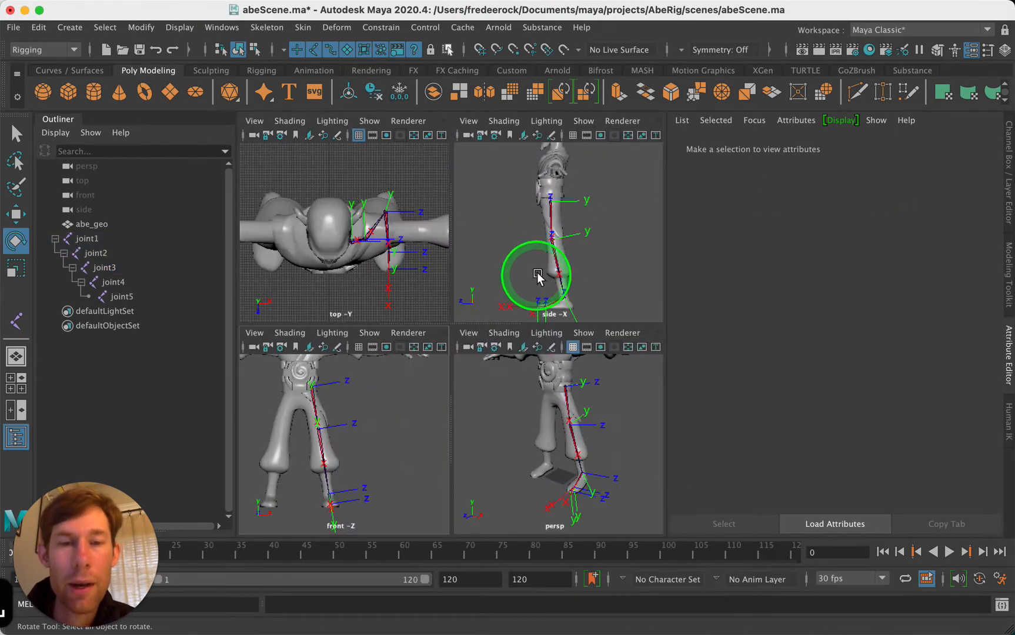
{"action": "key", "text": "space"}
{"action": "left_click_drag", "start_coordinate": [355, 289], "coordinate": [479, 292], "text": "alt"}
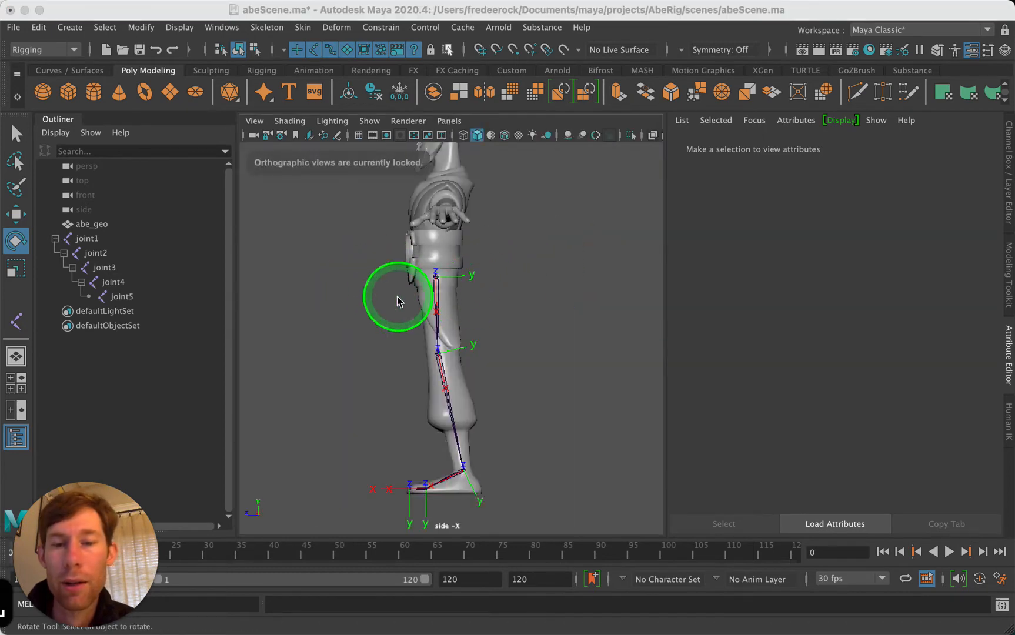
{"action": "key", "text": "space"}
{"action": "key", "text": "space"}
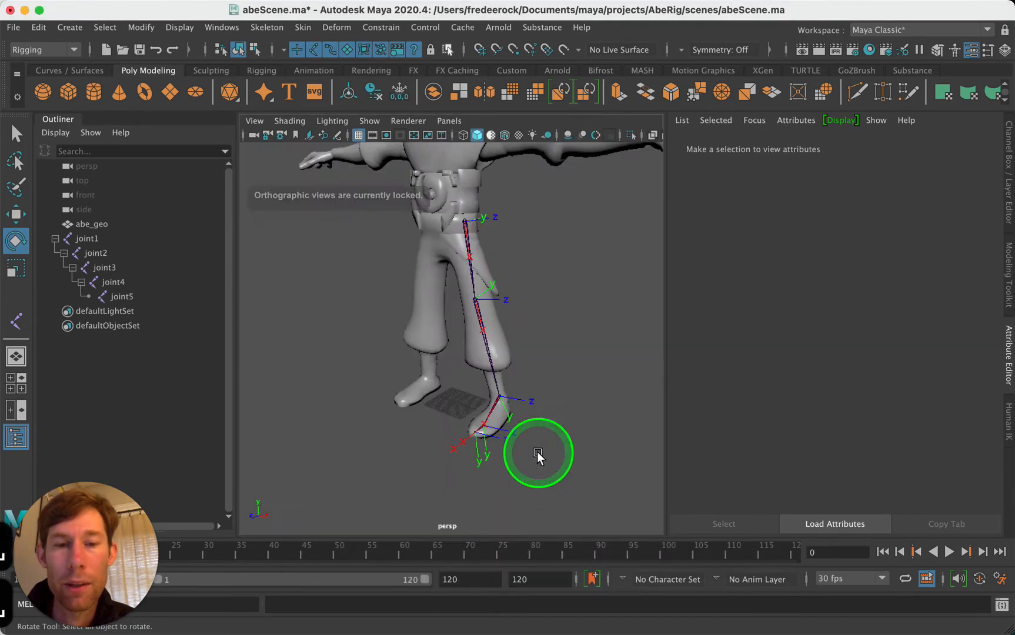
{"action": "left_click", "coordinate": [465, 222]}
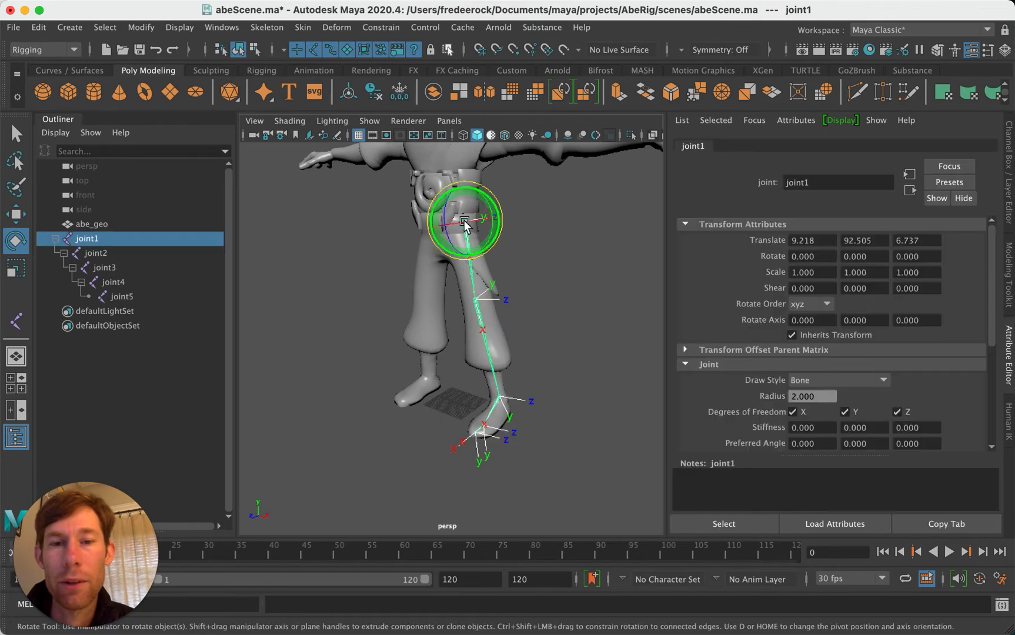
{"action": "left_click", "coordinate": [267, 27]}
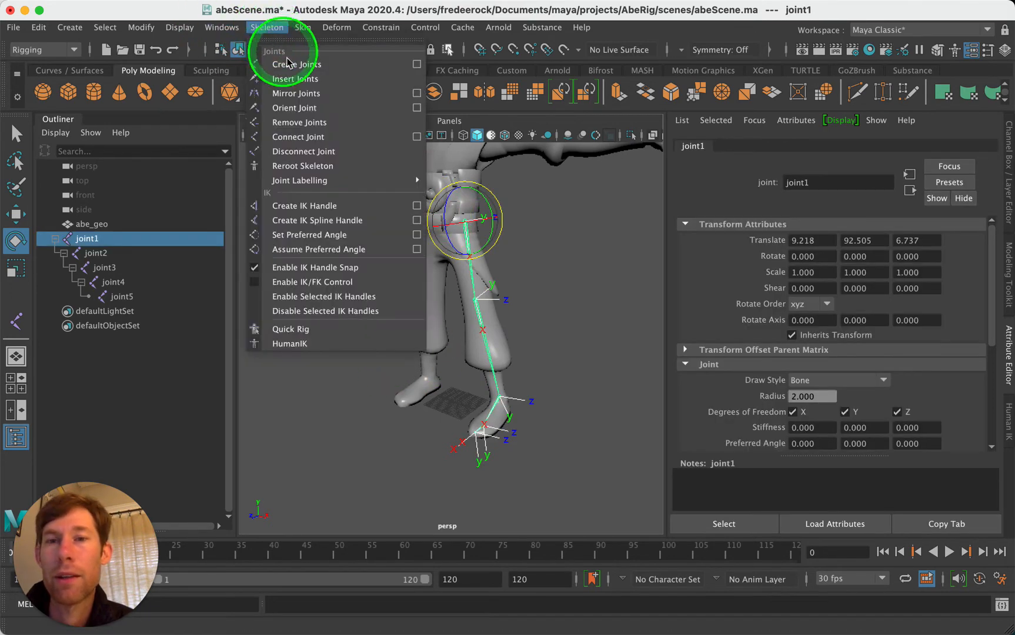
{"action": "left_click", "coordinate": [304, 94]}
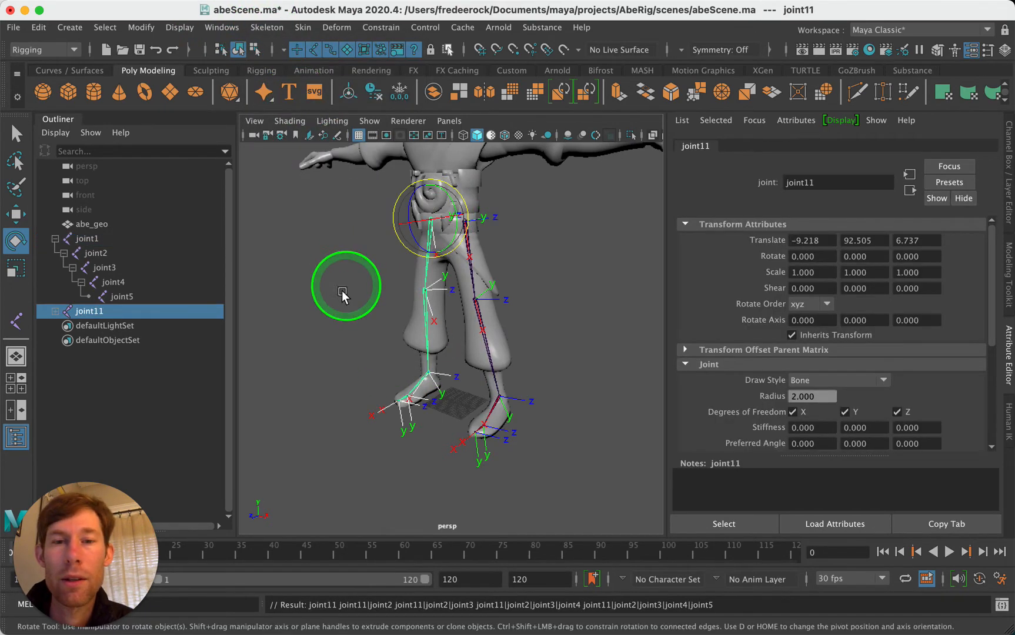
{"action": "left_click_drag", "start_coordinate": [344, 292], "coordinate": [403, 298], "text": "alt"}
{"action": "key", "text": "super+z"}
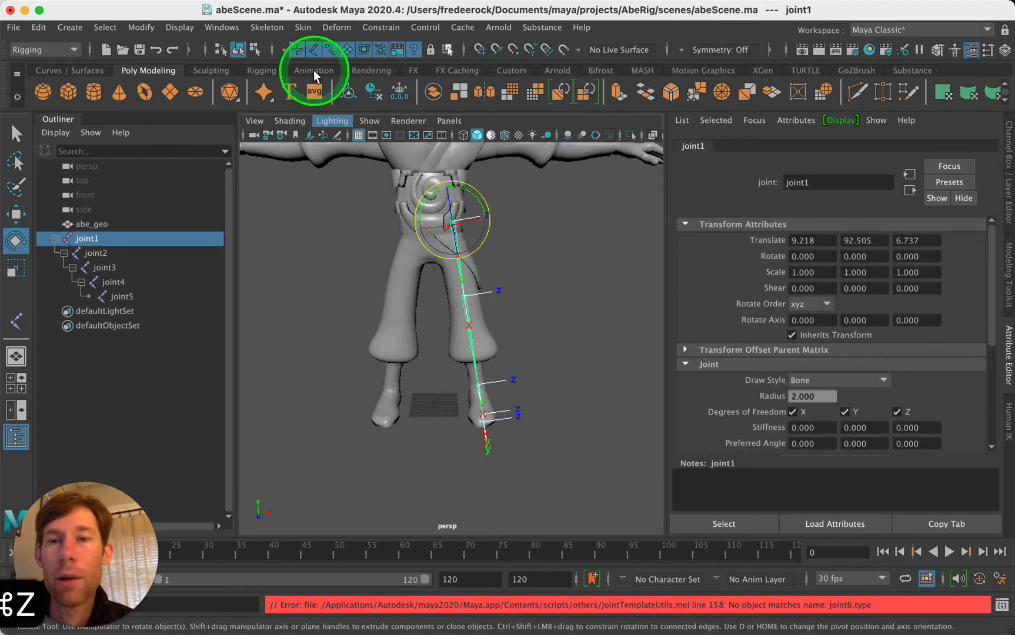
Step: Reset the Mirror Joint options to their defaults and close them without mirroring
{"action": "left_click", "coordinate": [268, 27]}
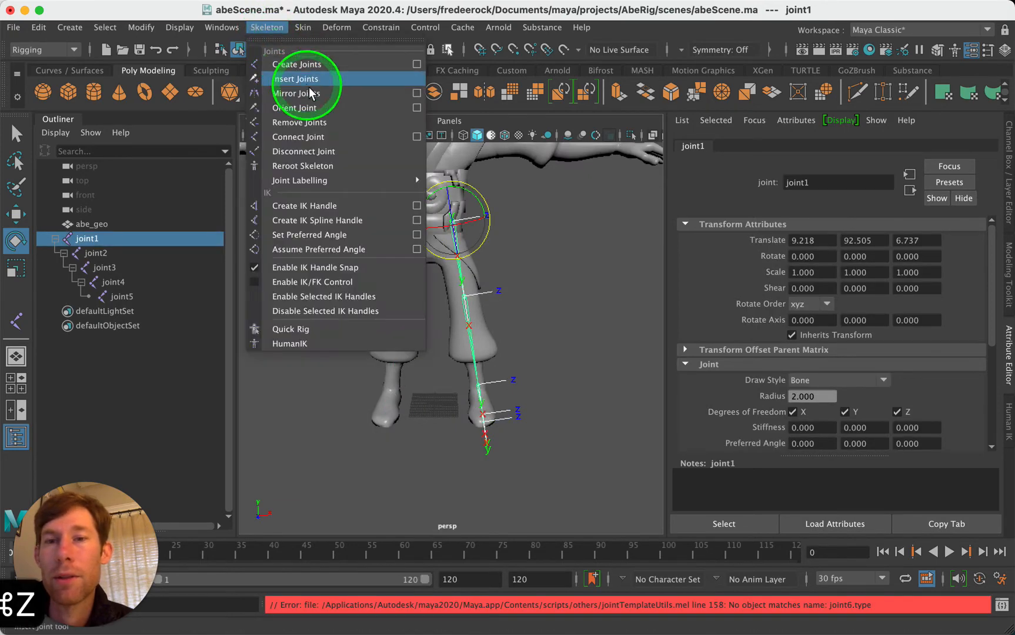
{"action": "left_click", "coordinate": [417, 93]}
{"action": "left_click", "coordinate": [517, 264]}
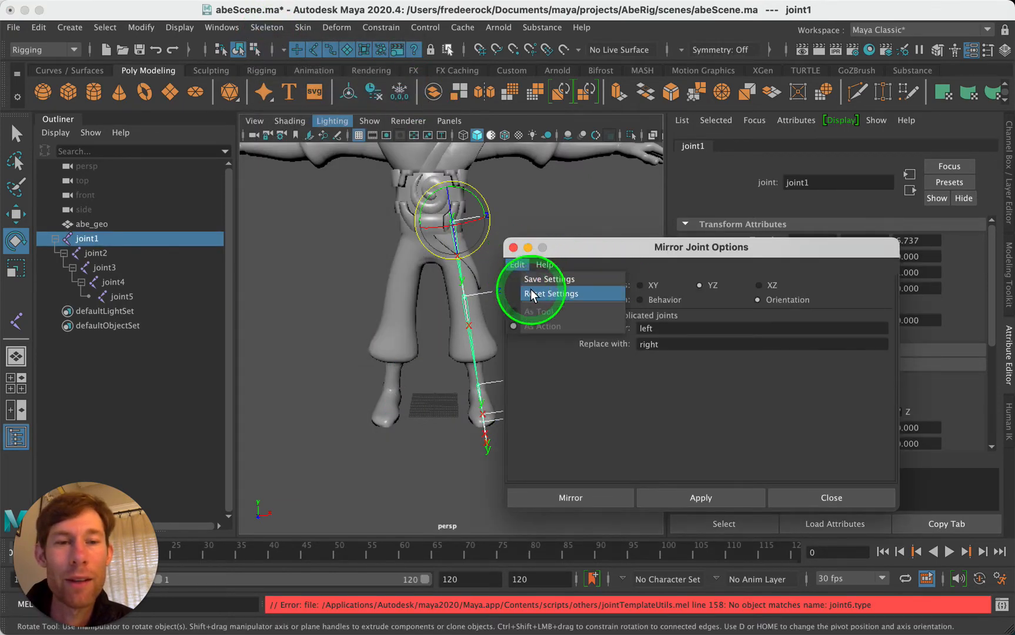
{"action": "left_click", "coordinate": [532, 294]}
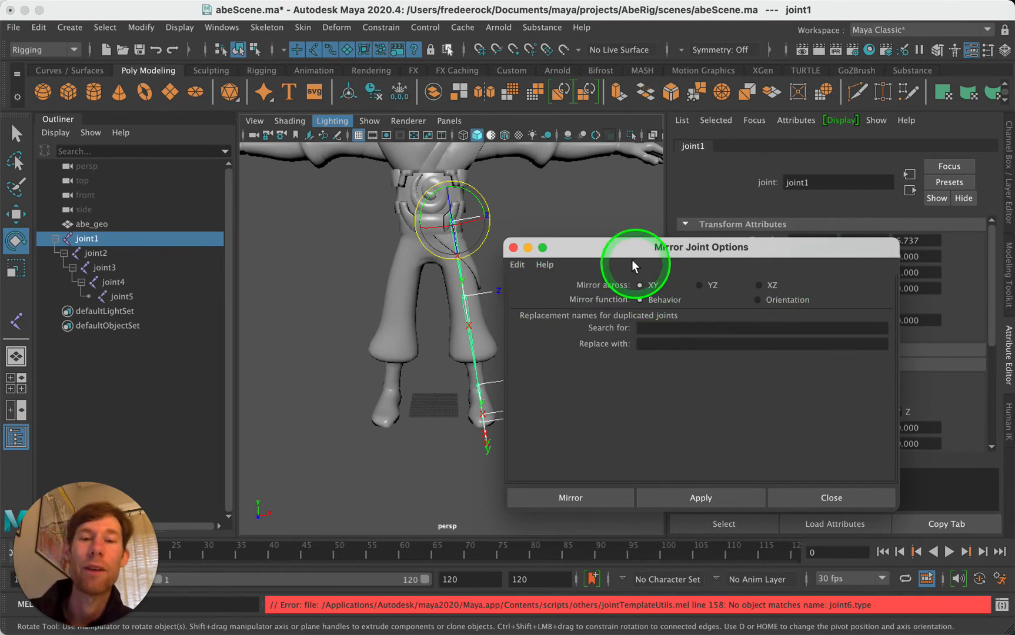
{"action": "left_click_drag", "start_coordinate": [614, 250], "coordinate": [667, 197]}
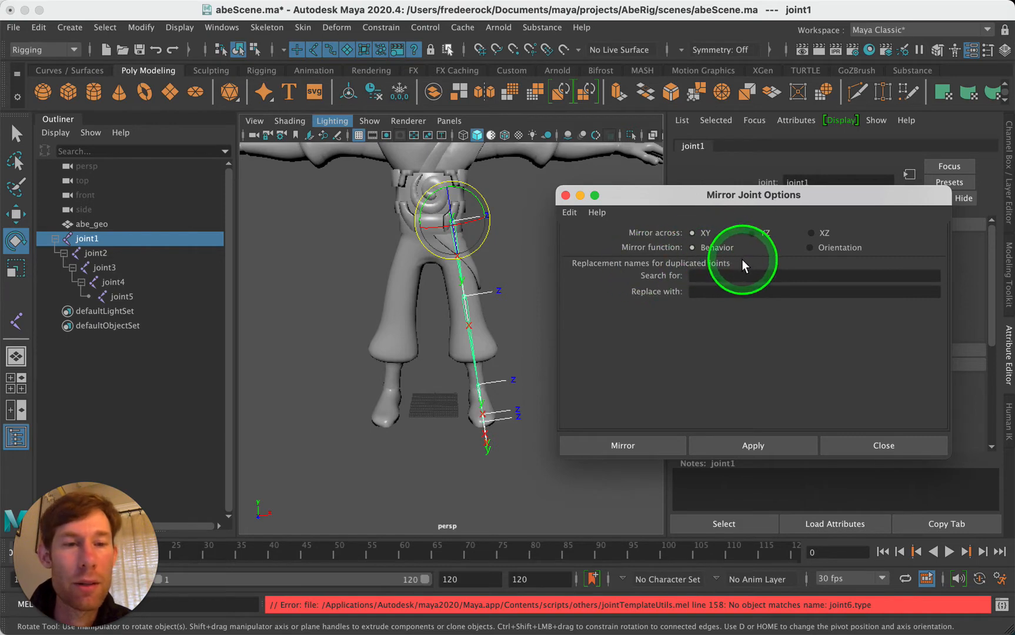
{"action": "left_click", "coordinate": [566, 194]}
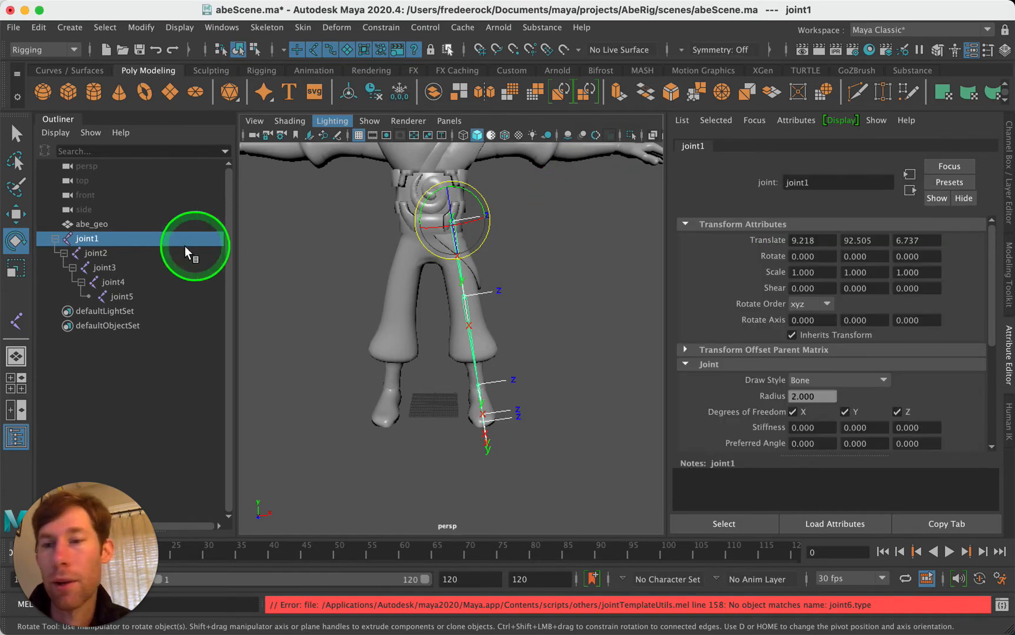
Step: Detach the list of Add Joint Labels commands as a floating window beside the character
{"action": "key", "text": "super+Tab"}
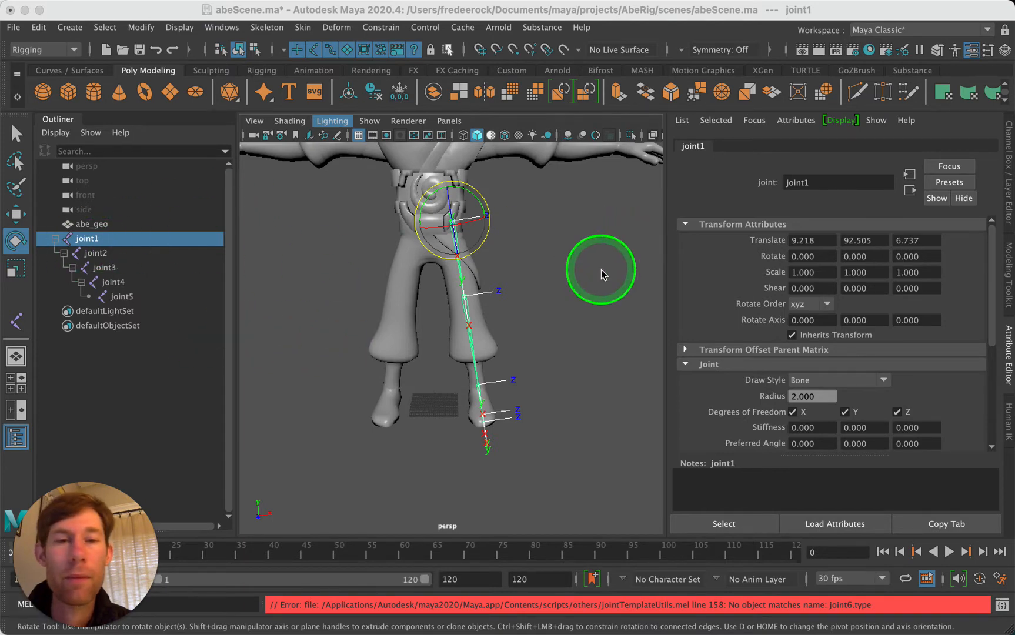
{"action": "key", "text": "f"}
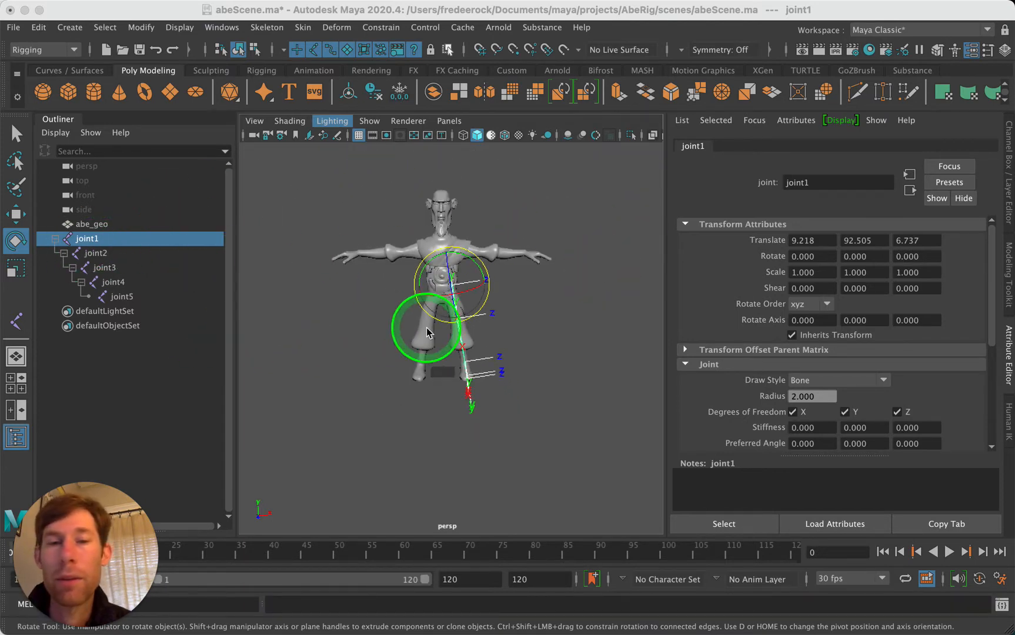
{"action": "scroll", "coordinate": [426, 329], "scroll_direction": "up", "scroll_amount": 10}
{"action": "scroll", "coordinate": [427, 329], "scroll_direction": "down", "scroll_amount": 2}
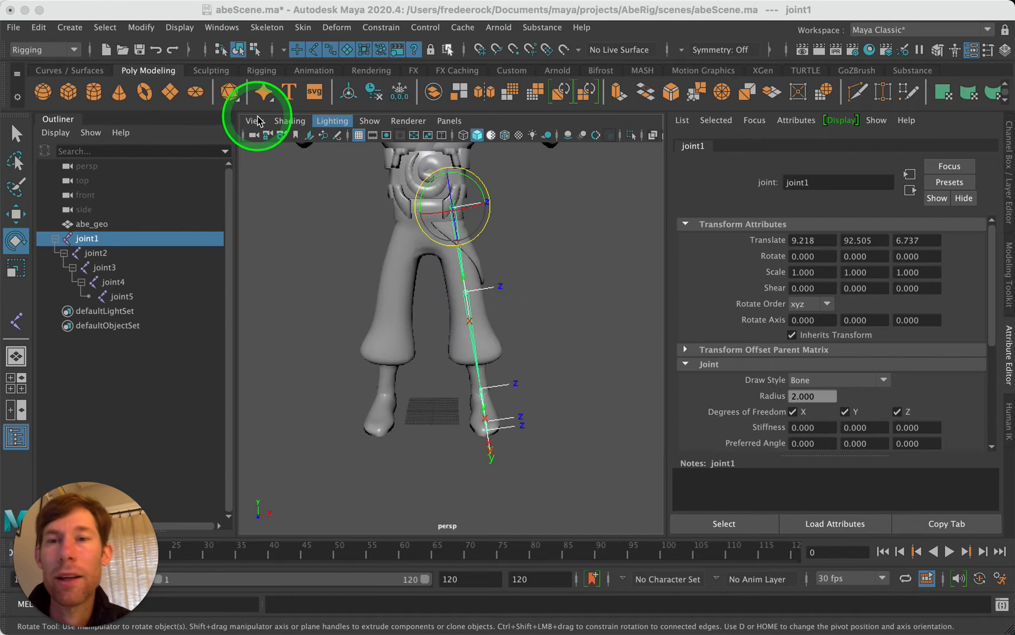
{"action": "left_click", "coordinate": [301, 28]}
{"action": "mouse_move", "coordinate": [269, 27]}
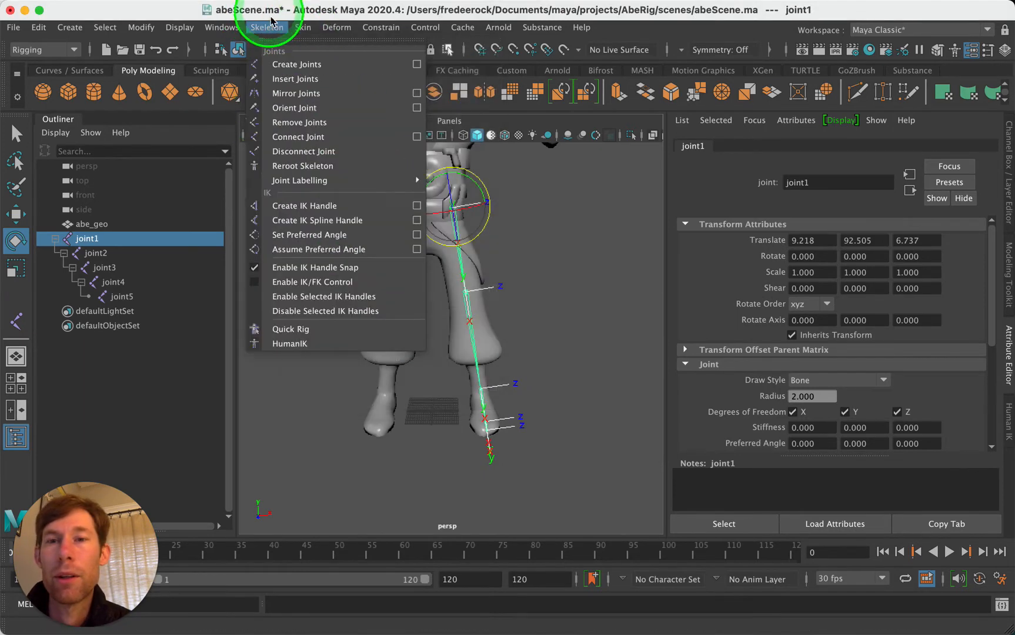
{"action": "mouse_move", "coordinate": [302, 185]}
{"action": "mouse_move", "coordinate": [525, 184]}
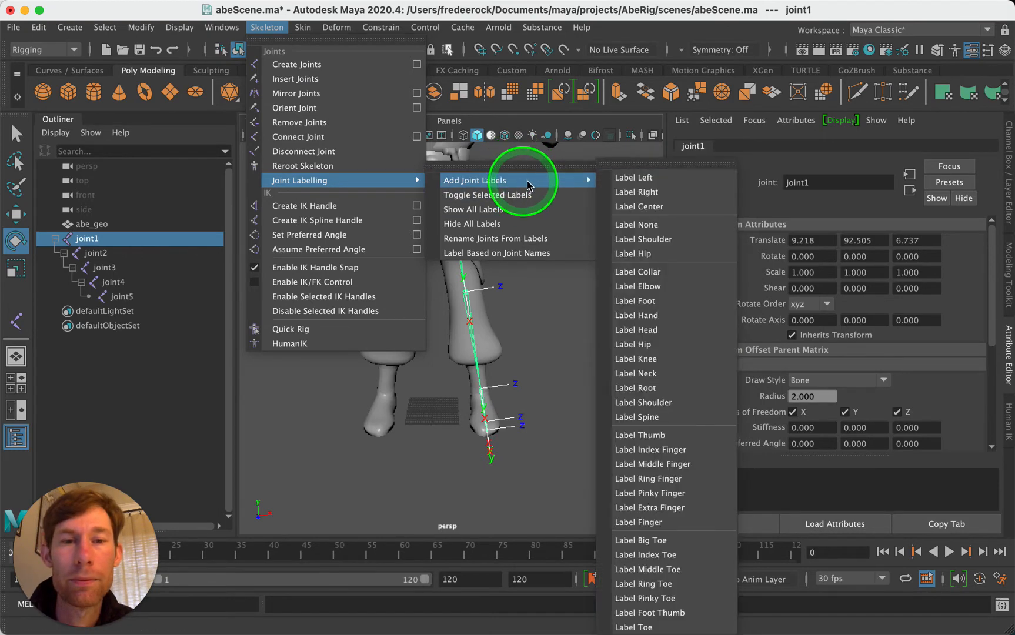
{"action": "left_click", "coordinate": [628, 165]}
{"action": "left_click_drag", "start_coordinate": [661, 159], "coordinate": [658, 144]}
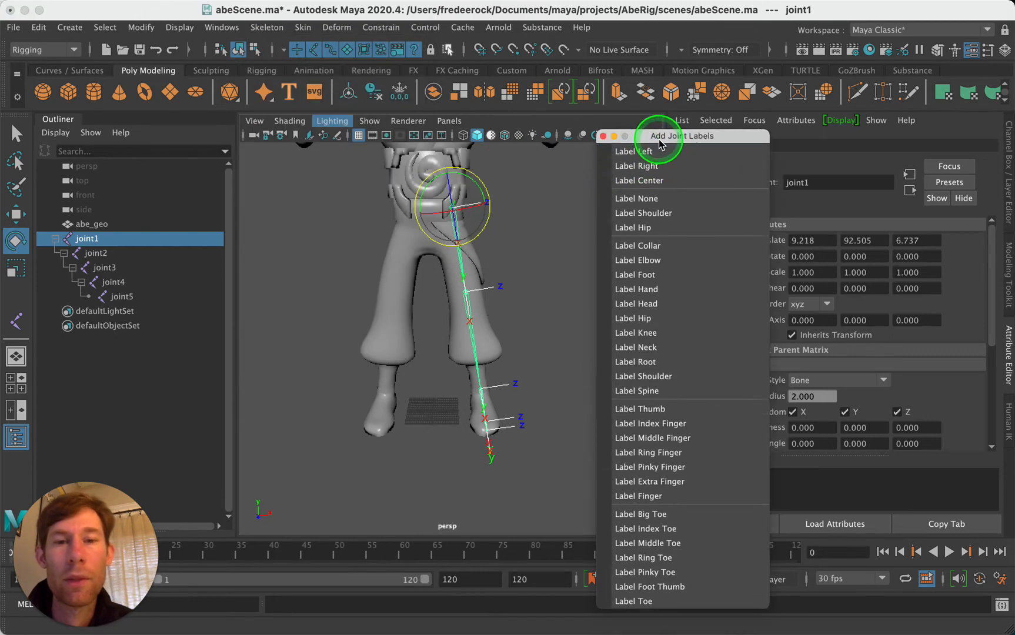
Step: Label joint1 as Hip and show all joint labels on the skeleton
{"action": "left_click_drag", "start_coordinate": [550, 233], "coordinate": [525, 247], "text": "alt"}
{"action": "left_click", "coordinate": [525, 247]}
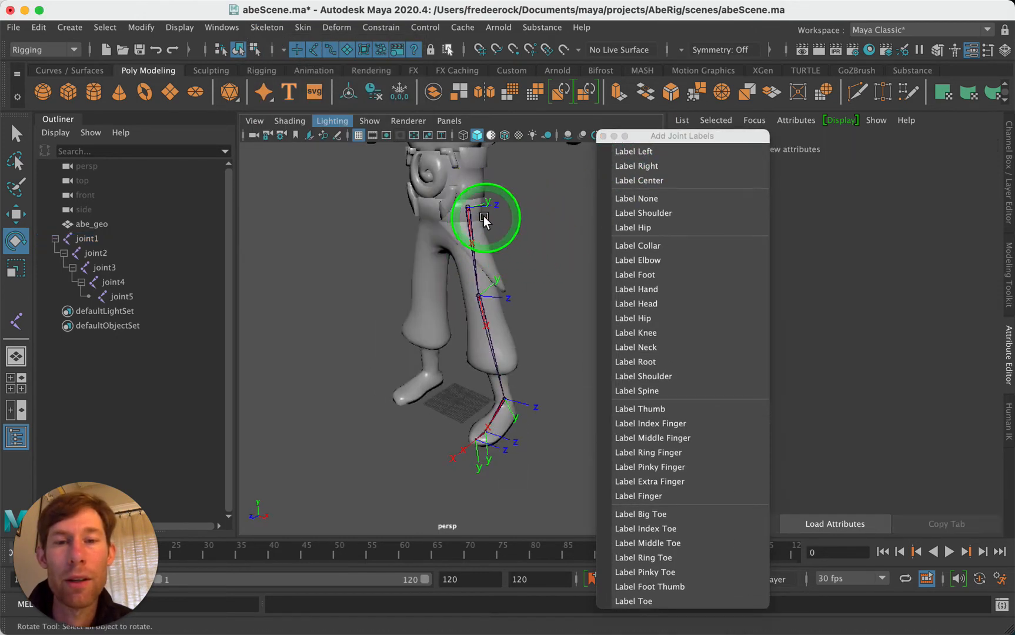
{"action": "left_click", "coordinate": [468, 208]}
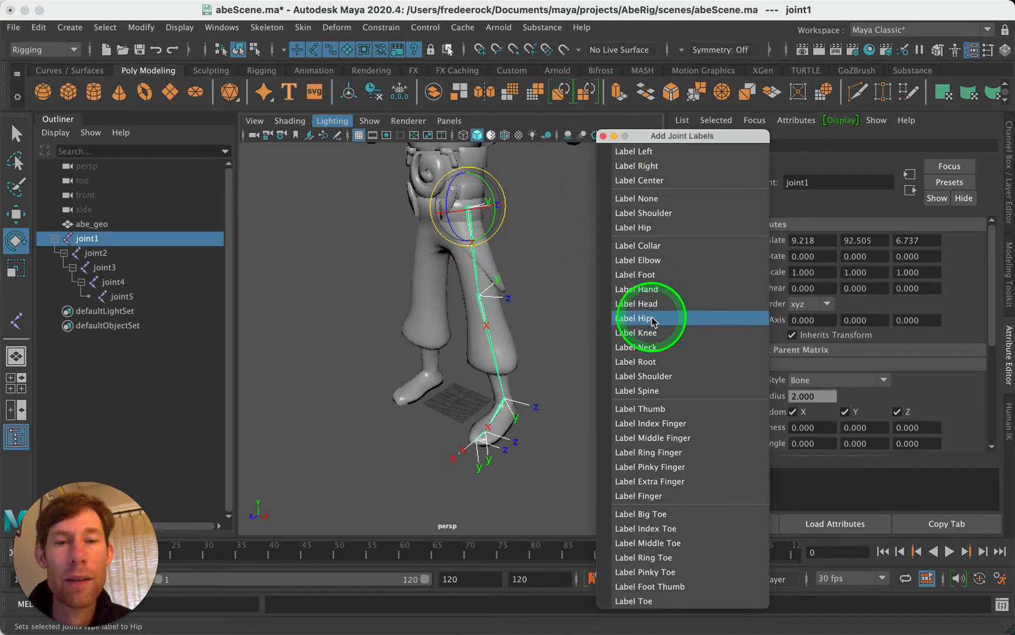
{"action": "left_click", "coordinate": [487, 278]}
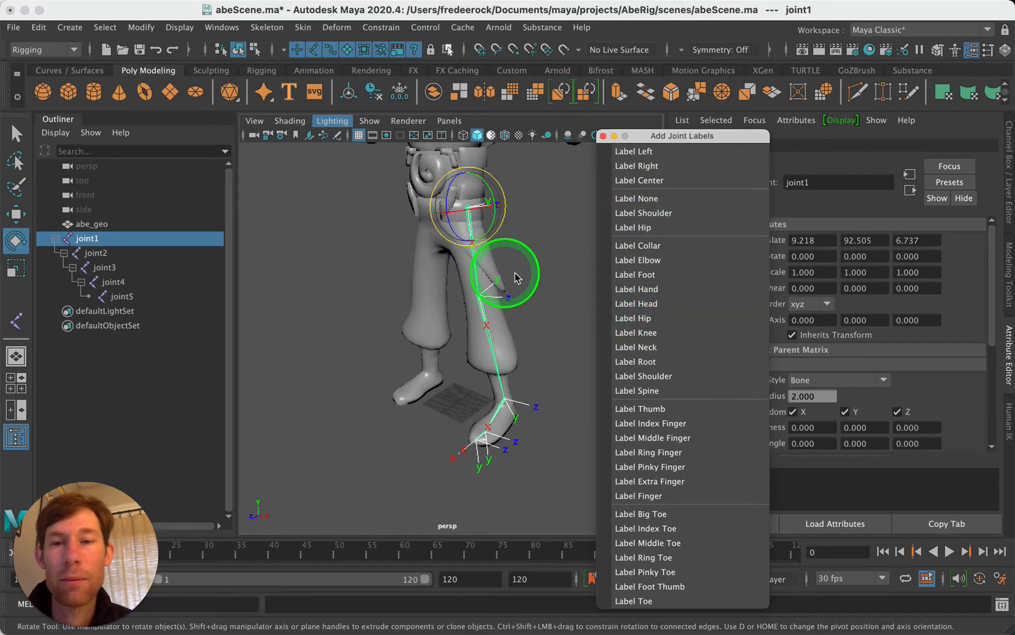
{"action": "left_click", "coordinate": [267, 27]}
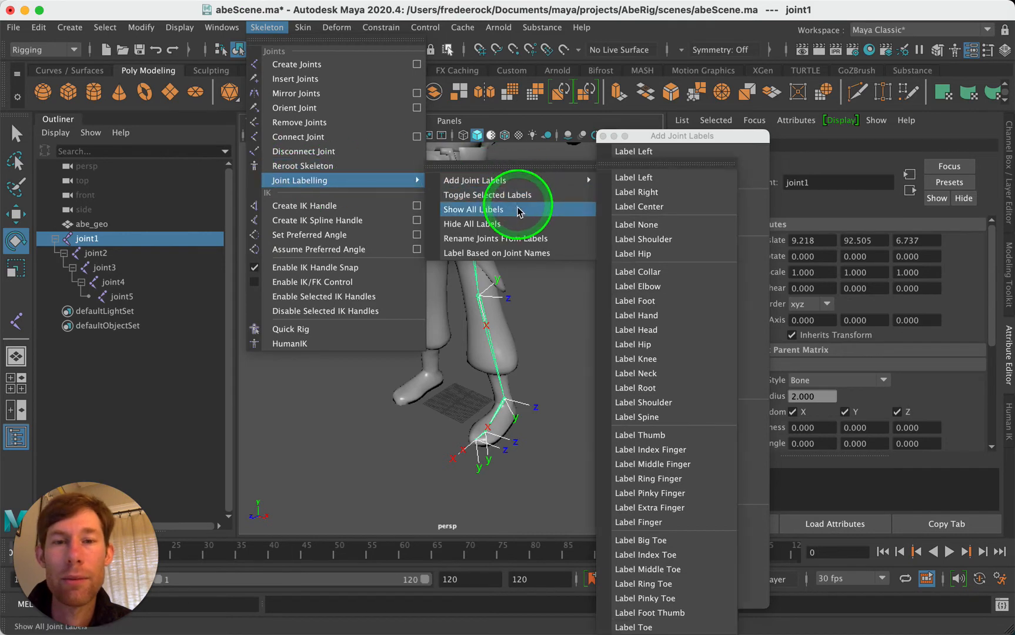
{"action": "left_click", "coordinate": [514, 210]}
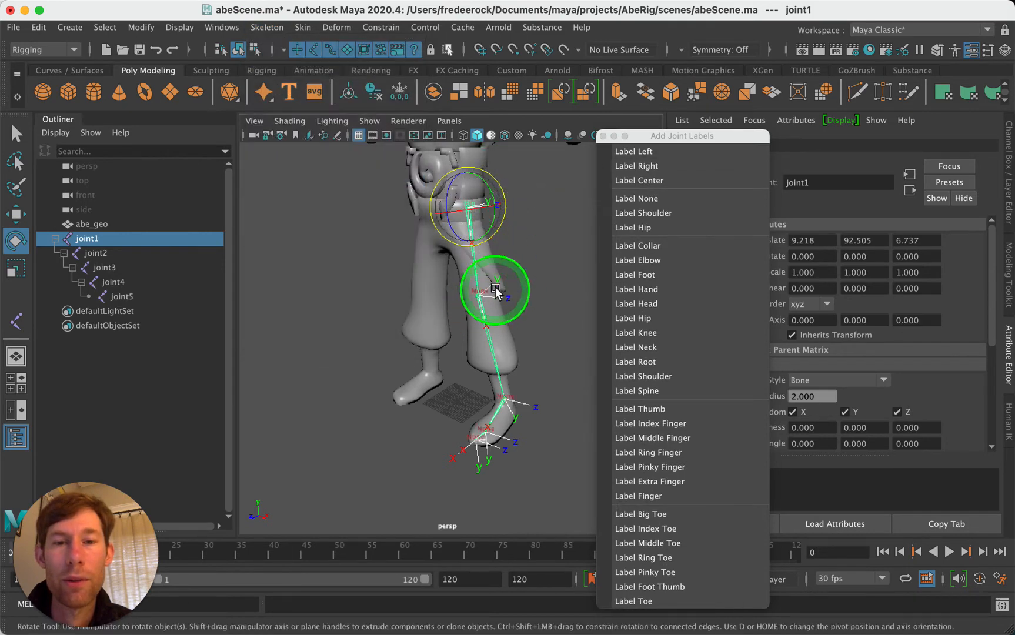
Step: Label joint2 as Knee and the ankle joint, joint3, as Foot
{"action": "left_click", "coordinate": [480, 299]}
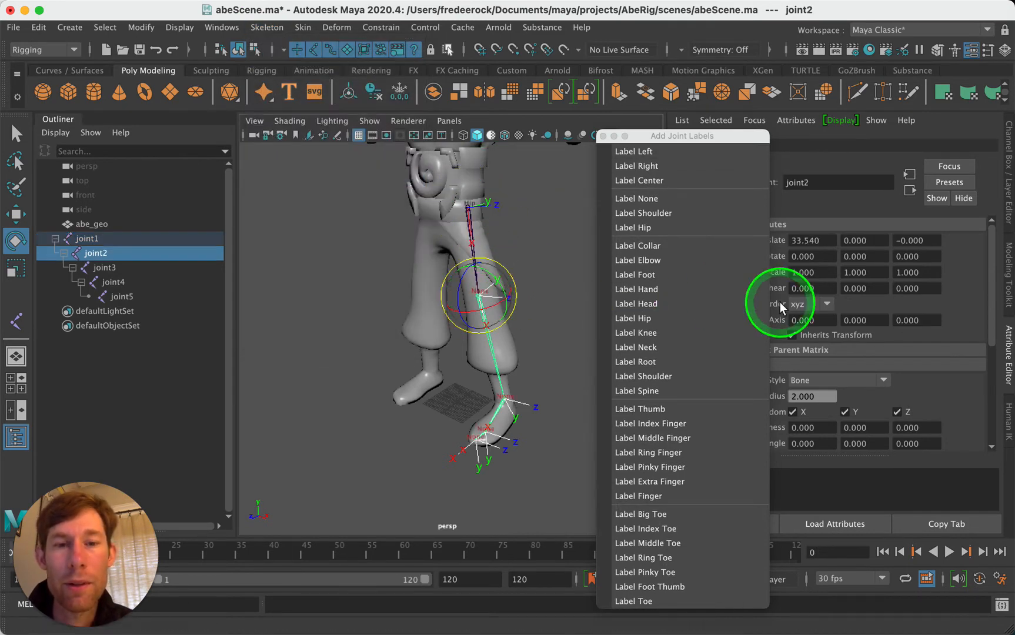
{"action": "left_click", "coordinate": [668, 333]}
{"action": "left_click", "coordinate": [504, 399]}
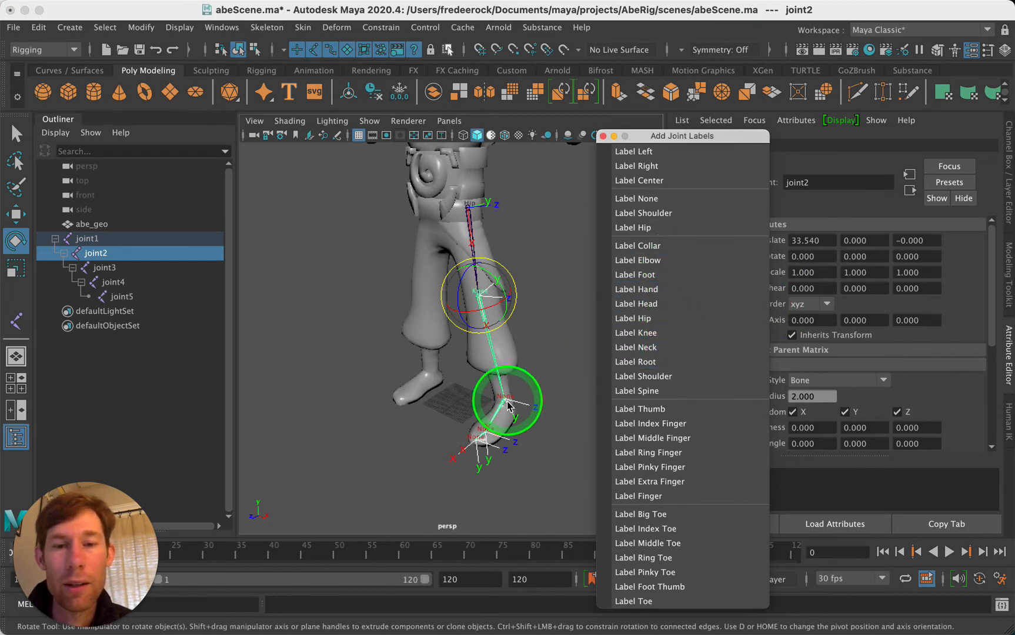
{"action": "left_click", "coordinate": [700, 377]}
{"action": "left_click", "coordinate": [686, 303]}
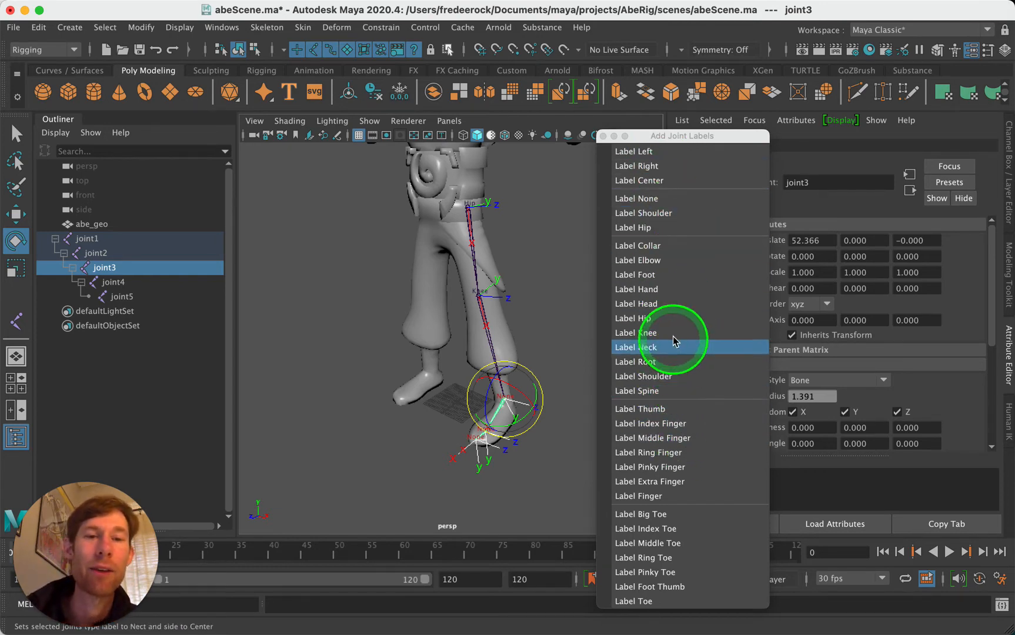
{"action": "left_click", "coordinate": [680, 270]}
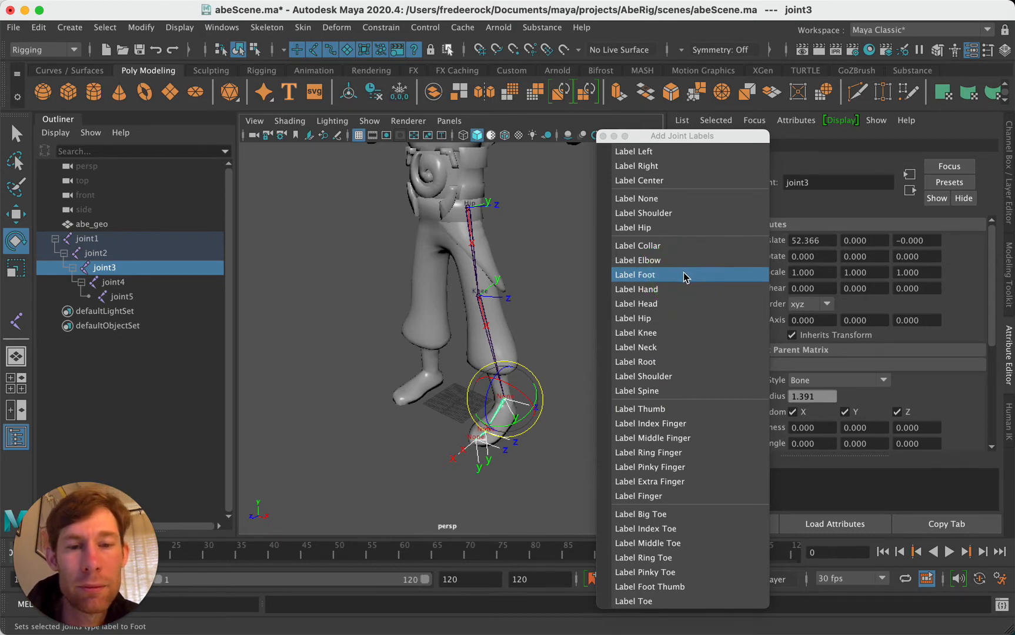
Step: Label joint4, at the ball of the foot, as Foot and clear the selection
{"action": "scroll", "coordinate": [491, 416], "scroll_direction": "up", "scroll_amount": 3}
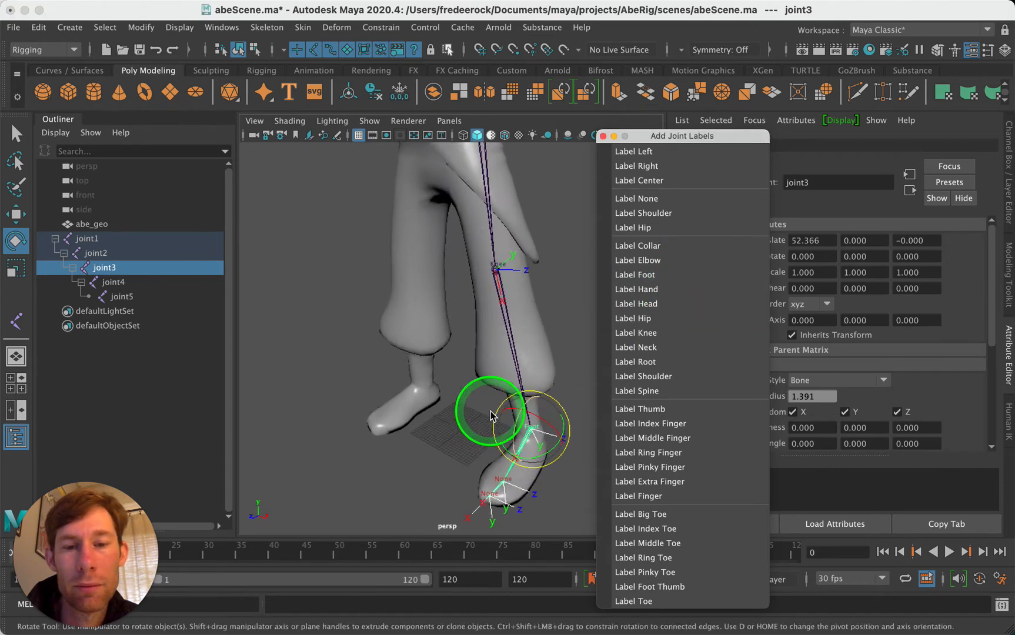
{"action": "scroll", "coordinate": [491, 411], "scroll_direction": "up", "scroll_amount": 1}
{"action": "middle_click_drag", "start_coordinate": [491, 412], "coordinate": [411, 302], "text": "alt"}
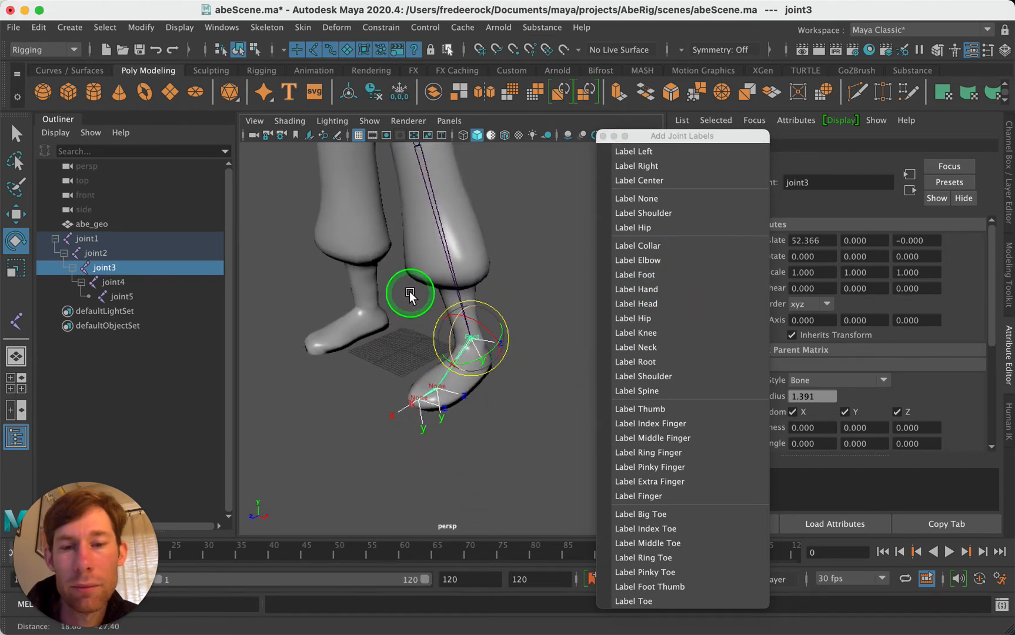
{"action": "left_click", "coordinate": [438, 388]}
{"action": "left_click", "coordinate": [711, 329]}
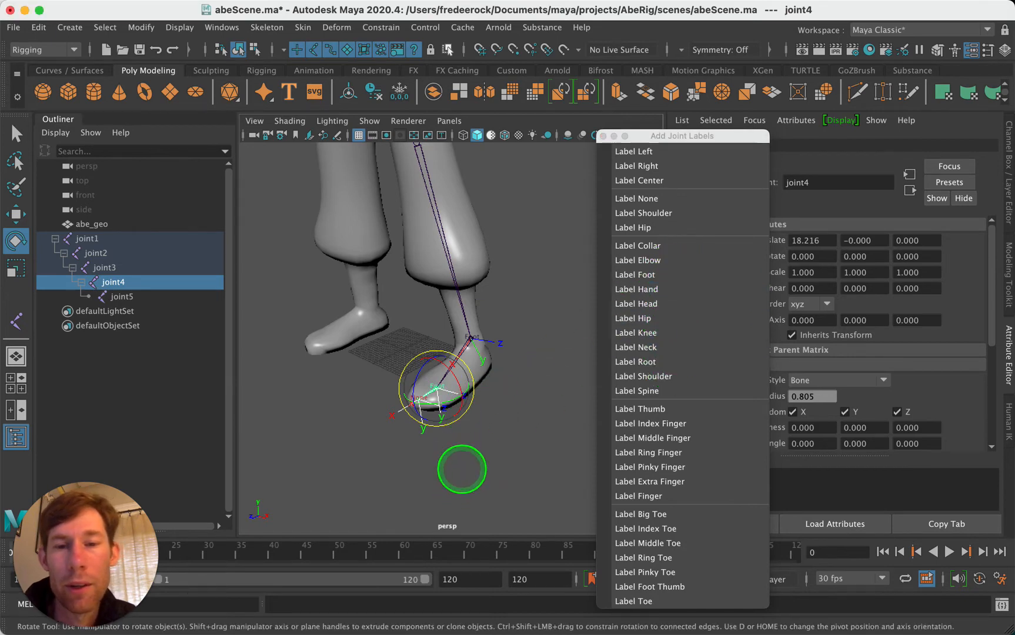
{"action": "left_click", "coordinate": [465, 469]}
{"action": "left_click_drag", "start_coordinate": [421, 399], "coordinate": [409, 404]}
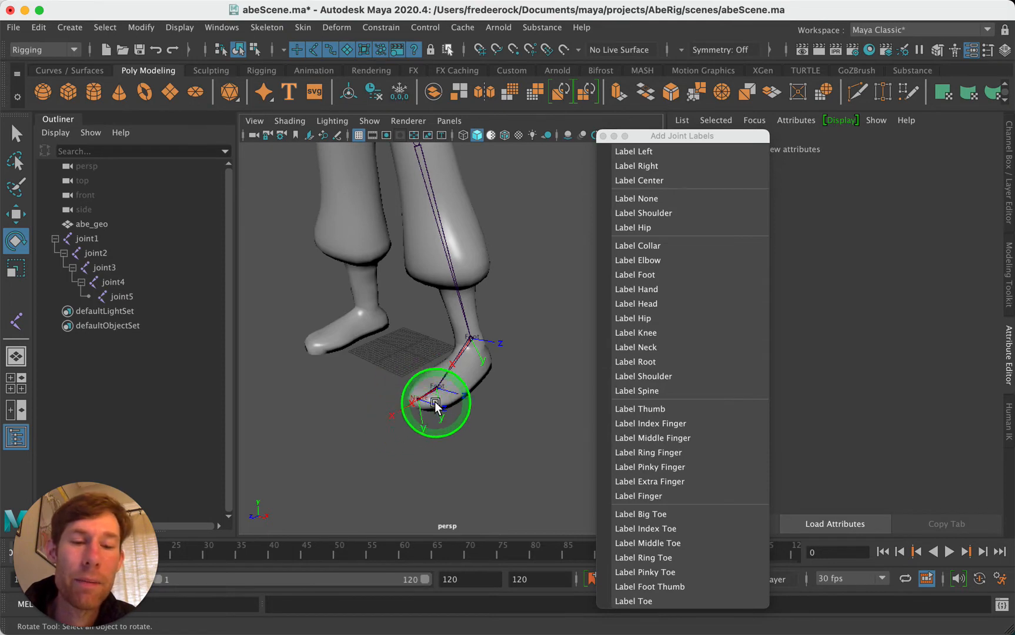
{"action": "left_click_drag", "start_coordinate": [422, 427], "coordinate": [416, 407]}
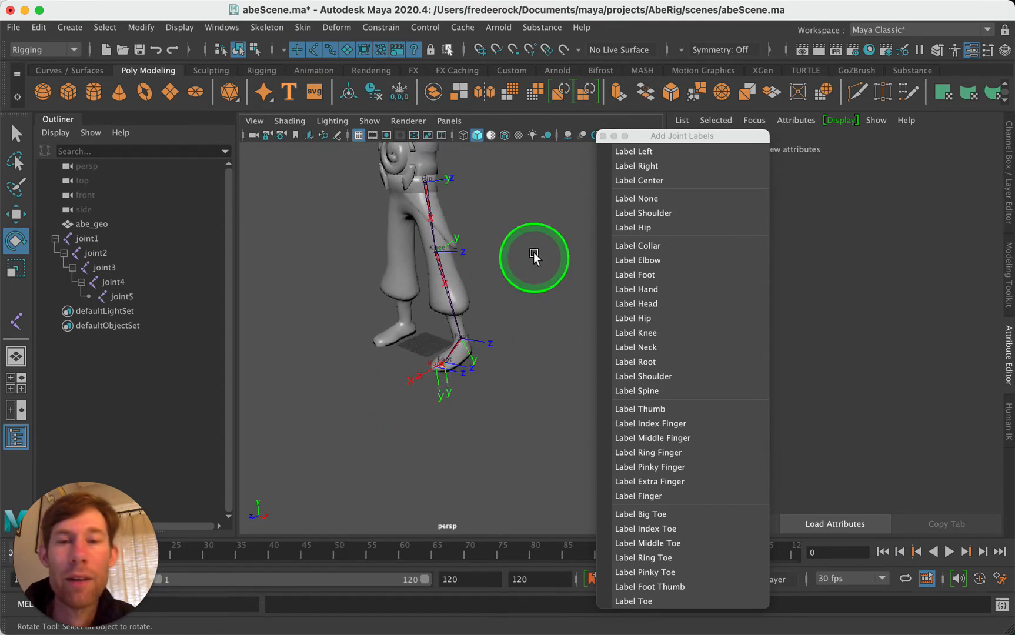
Step: Open the Human IK character setup controls
{"action": "scroll", "coordinate": [521, 300], "scroll_direction": "down", "scroll_amount": 4}
{"action": "scroll", "coordinate": [506, 282], "scroll_direction": "down", "scroll_amount": 3}
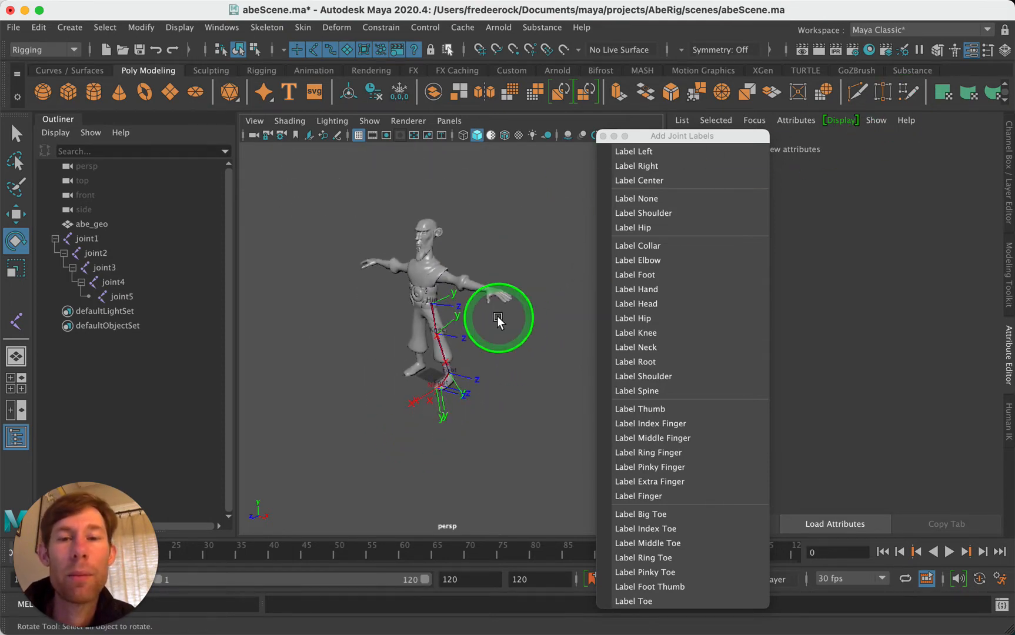
{"action": "middle_click_drag", "start_coordinate": [483, 318], "coordinate": [389, 303], "text": "alt"}
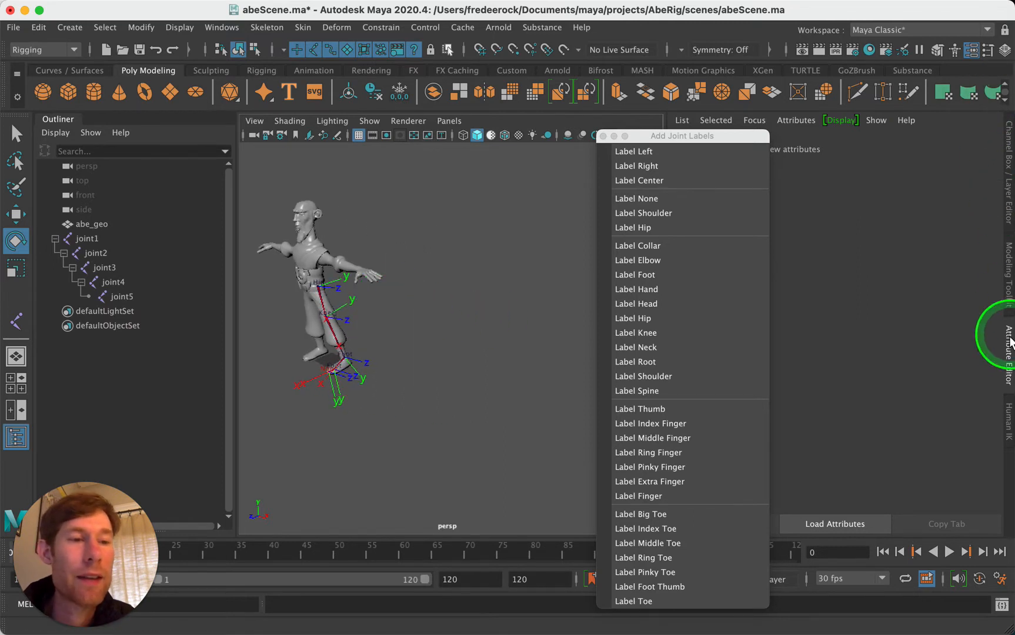
{"action": "left_click", "coordinate": [1008, 419]}
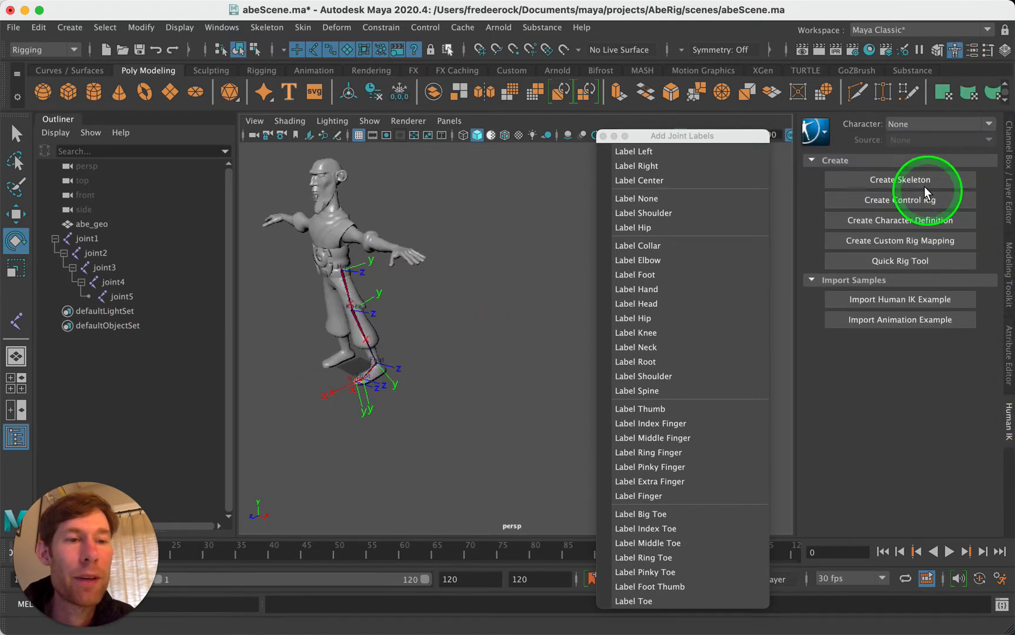
Step: Import the Human IK example character and move it by its Hips joint so it stands beside Abe
{"action": "left_click", "coordinate": [900, 299]}
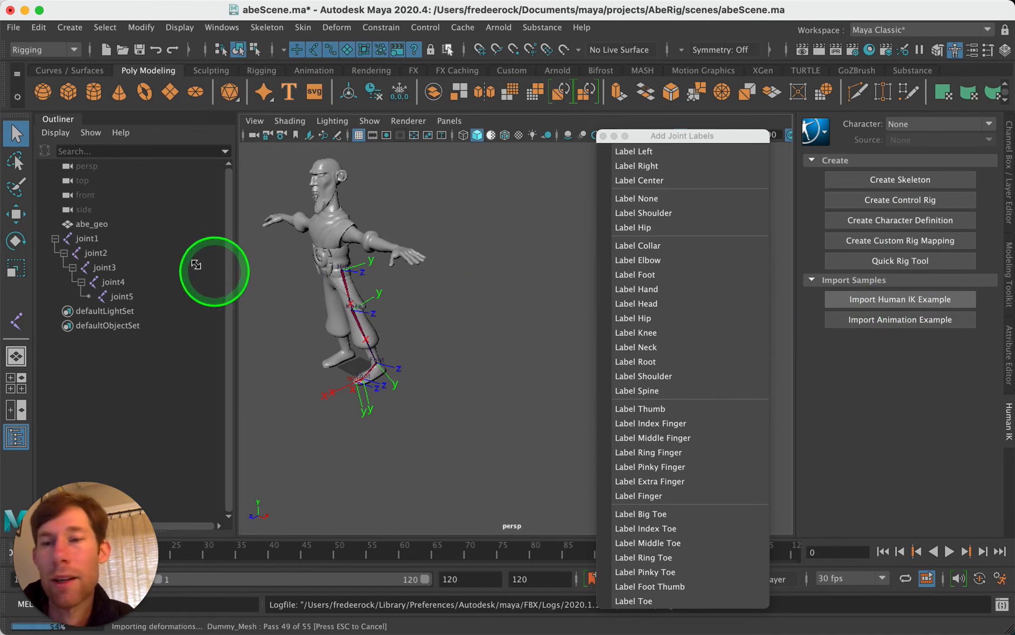
{"action": "key", "text": "e"}
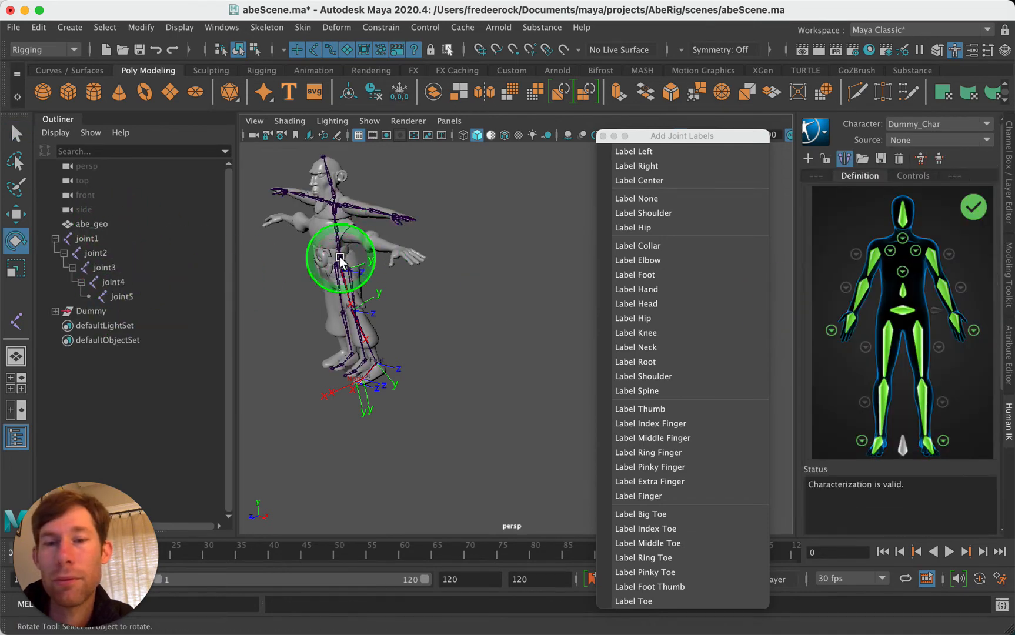
{"action": "left_click", "coordinate": [340, 259]}
{"action": "key", "text": "w"}
{"action": "left_click_drag", "start_coordinate": [365, 266], "coordinate": [580, 332]}
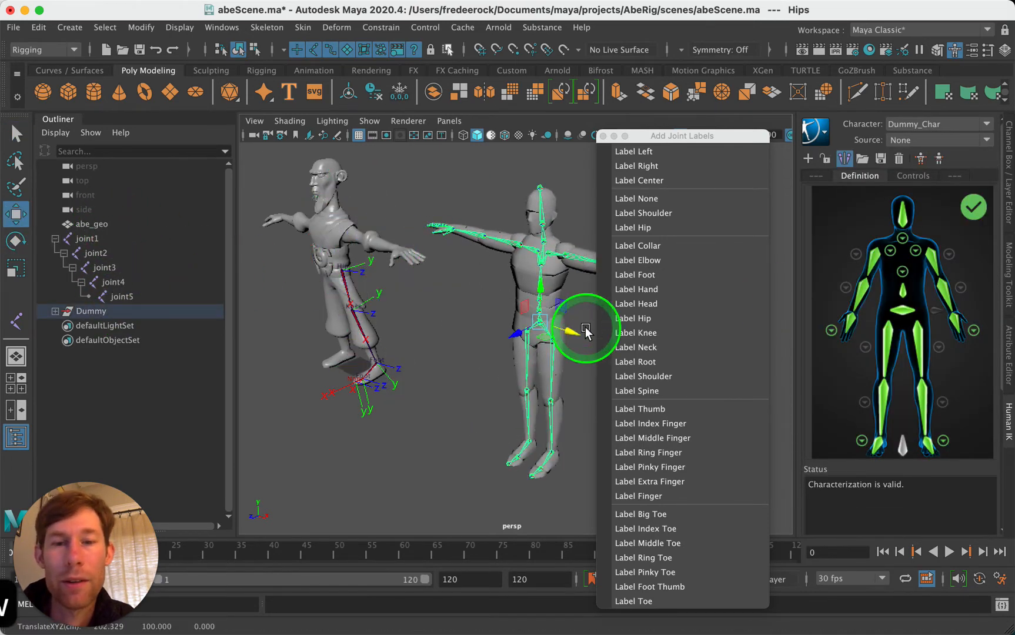
Step: Expand the Dummy's joint hierarchy and show all joint labels in the scene
{"action": "left_click", "coordinate": [56, 311], "text": "shift"}
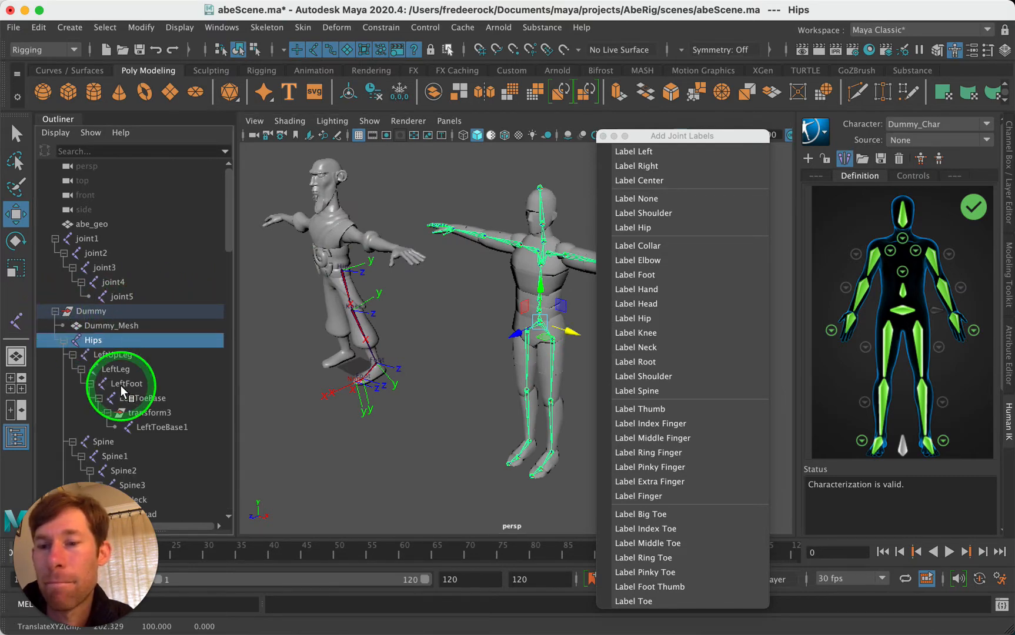
{"action": "left_click_drag", "start_coordinate": [123, 390], "coordinate": [525, 386]}
{"action": "middle_click_drag", "start_coordinate": [506, 389], "coordinate": [427, 372], "text": "alt"}
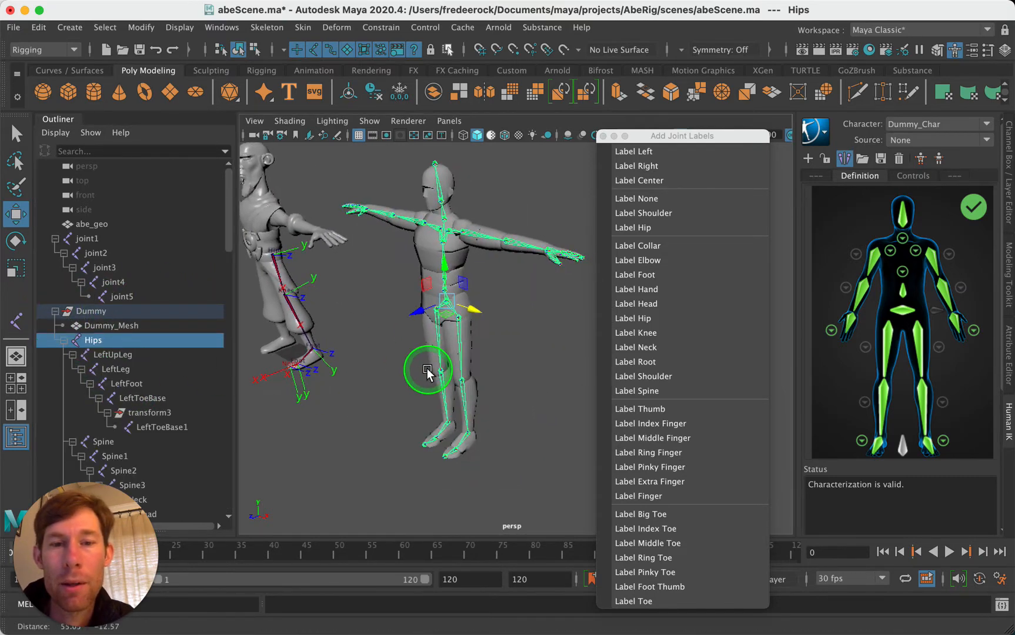
{"action": "left_click", "coordinate": [238, 50]}
{"action": "left_click", "coordinate": [268, 29]}
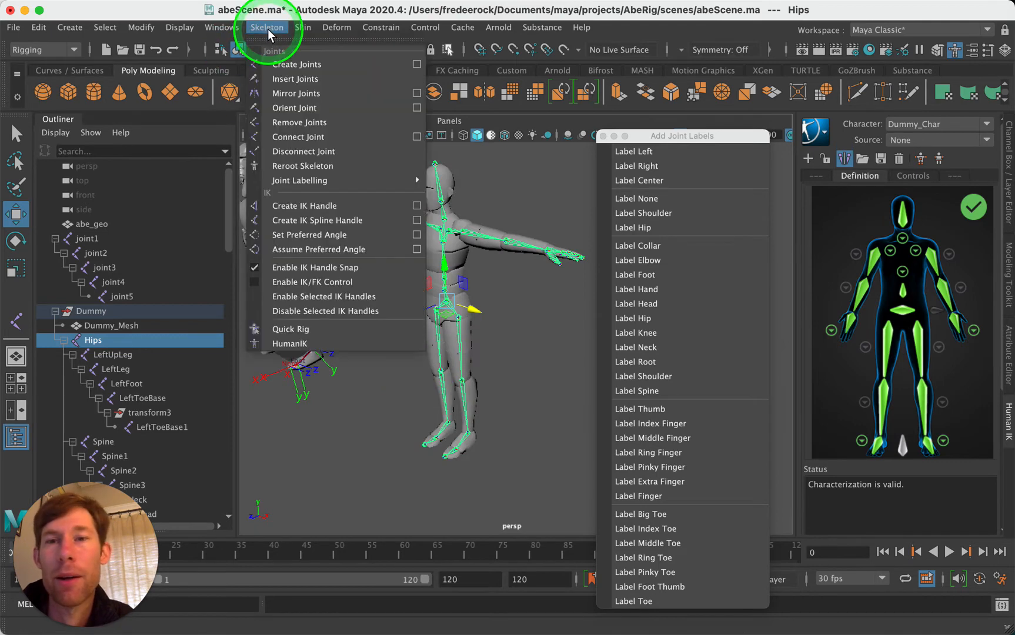
{"action": "left_click", "coordinate": [312, 182]}
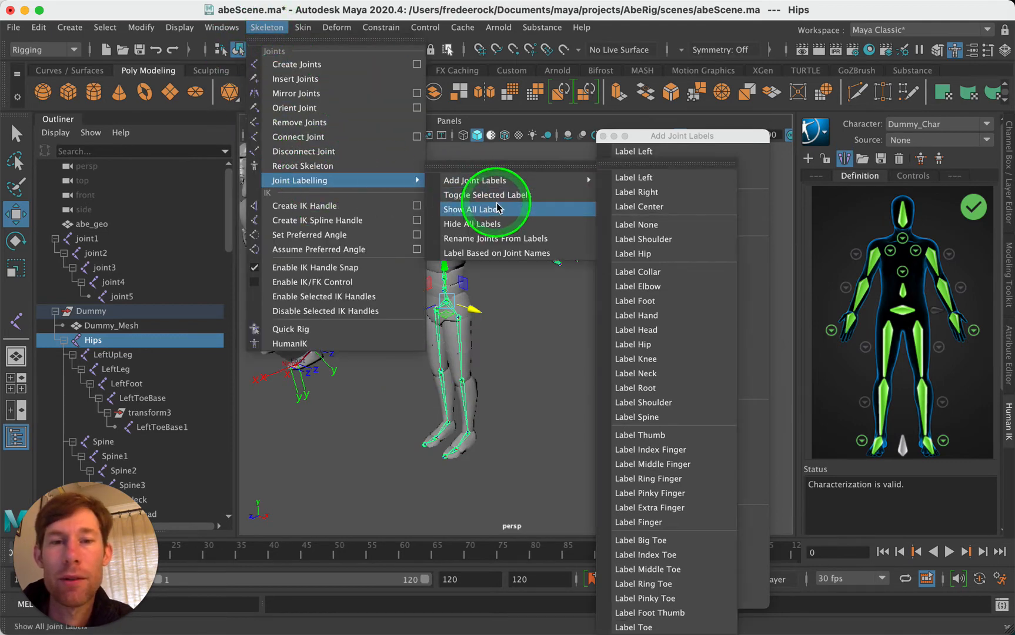
{"action": "left_click", "coordinate": [493, 209]}
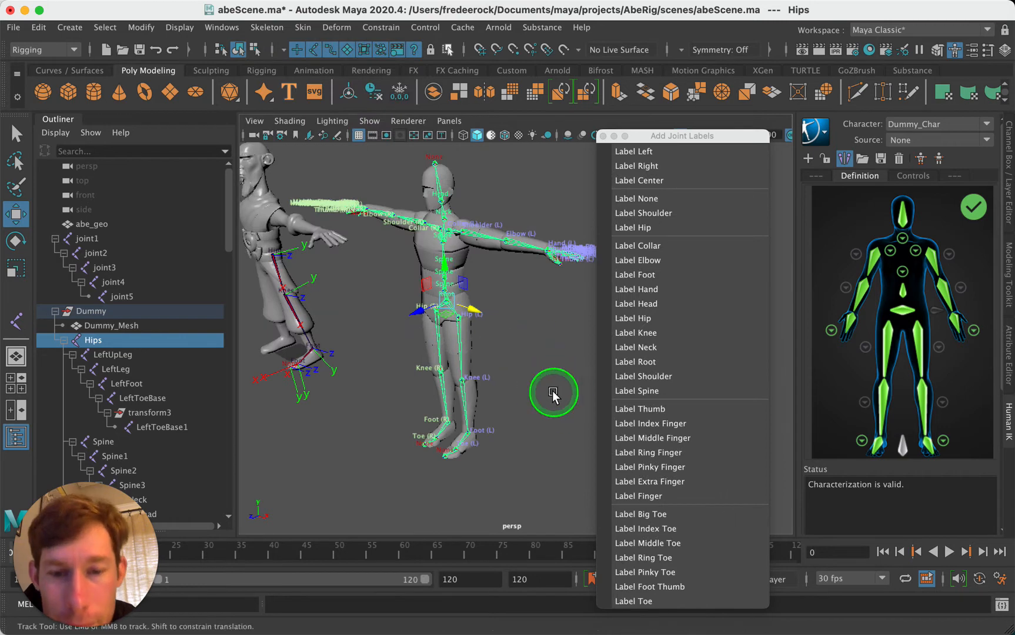
Step: Using the example's leg labels as reference, label Abe's joint4, at the ball of the foot, as Toe
{"action": "scroll", "coordinate": [494, 294], "scroll_direction": "up", "scroll_amount": 5}
{"action": "middle_click_drag", "start_coordinate": [494, 295], "coordinate": [540, 386], "text": "alt"}
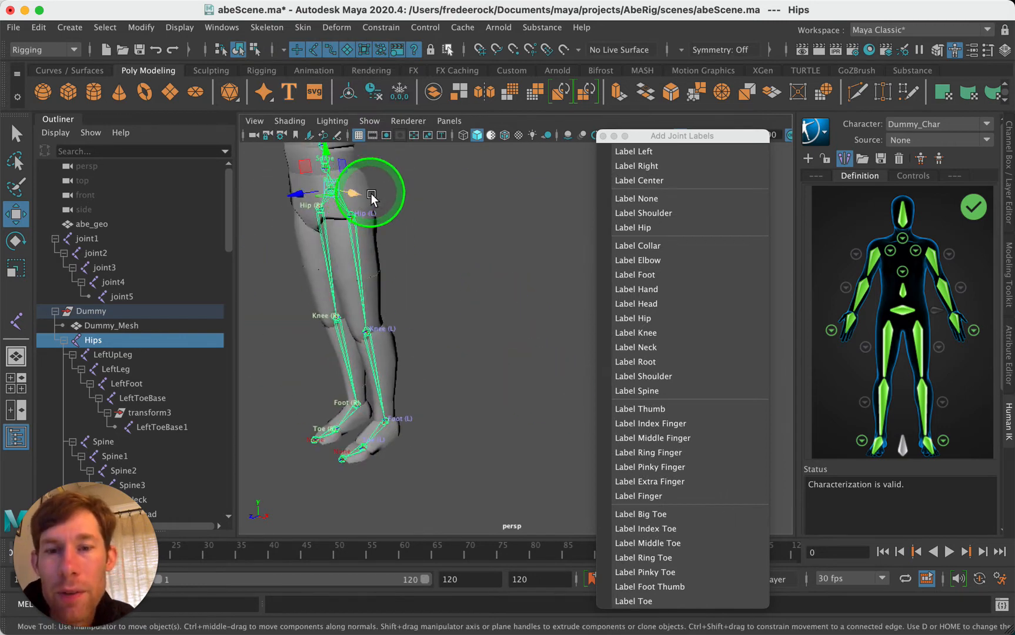
{"action": "scroll", "coordinate": [400, 464], "scroll_direction": "up", "scroll_amount": 3}
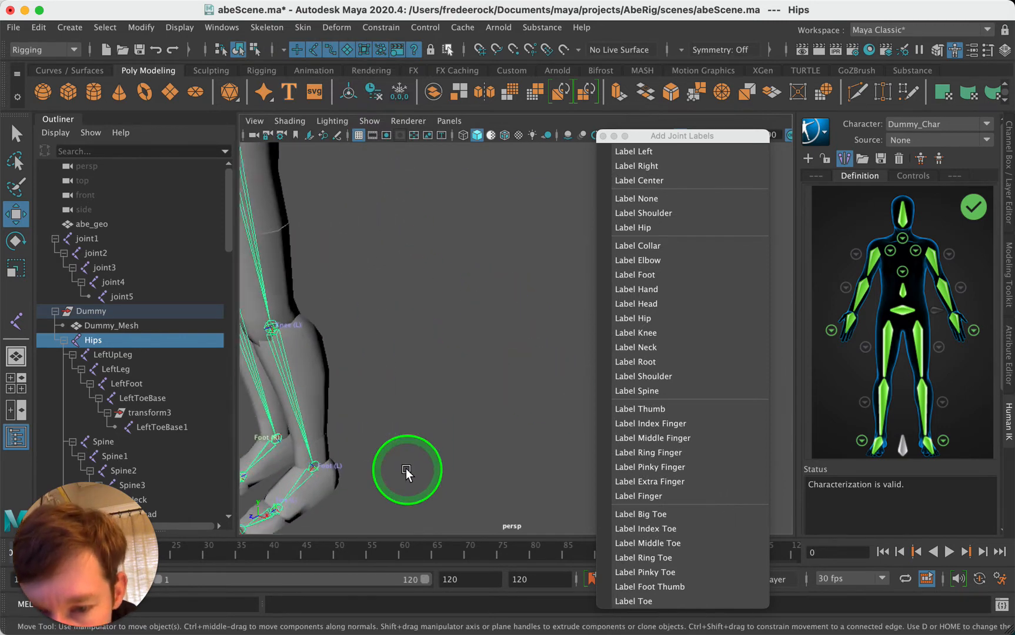
{"action": "middle_click_drag", "start_coordinate": [408, 472], "coordinate": [388, 323], "text": "alt"}
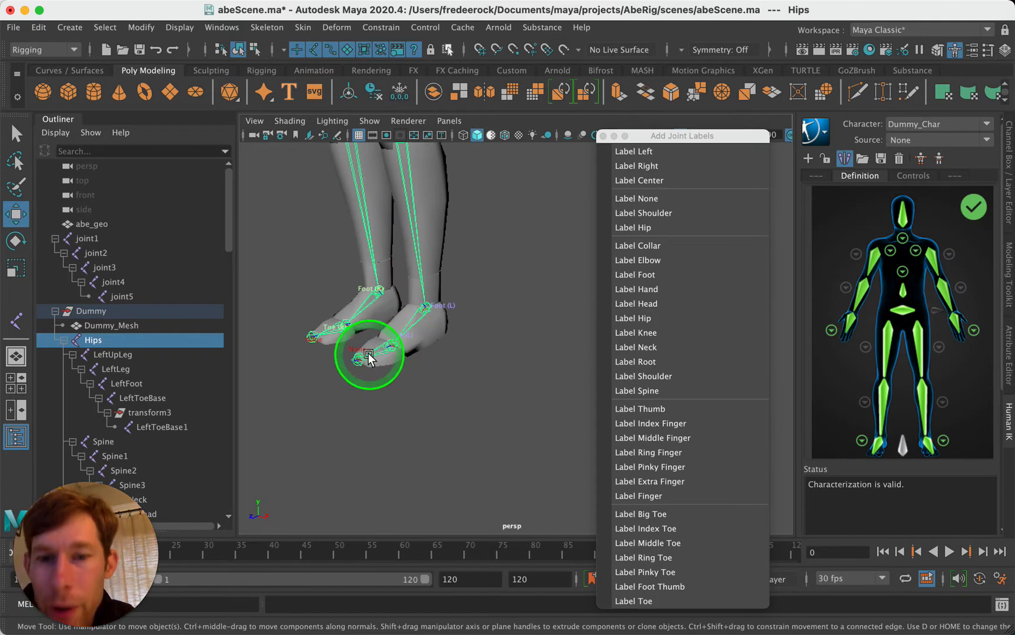
{"action": "scroll", "coordinate": [378, 419], "scroll_direction": "down", "scroll_amount": 8}
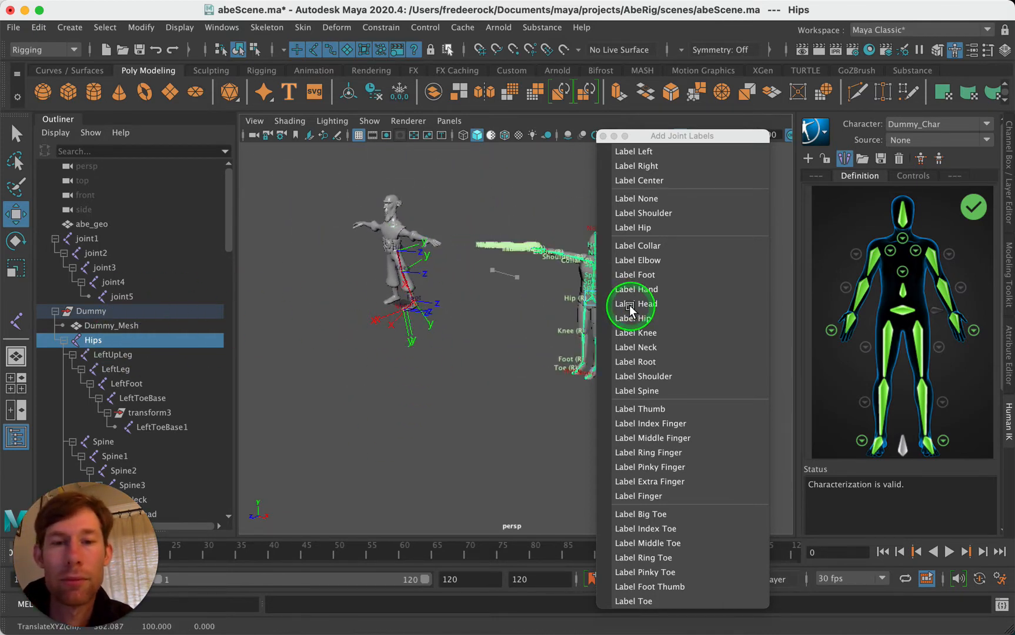
{"action": "left_click", "coordinate": [436, 330]}
{"action": "scroll", "coordinate": [410, 302], "scroll_direction": "up", "scroll_amount": 4}
{"action": "middle_click_drag", "start_coordinate": [410, 301], "coordinate": [550, 344], "text": "alt"}
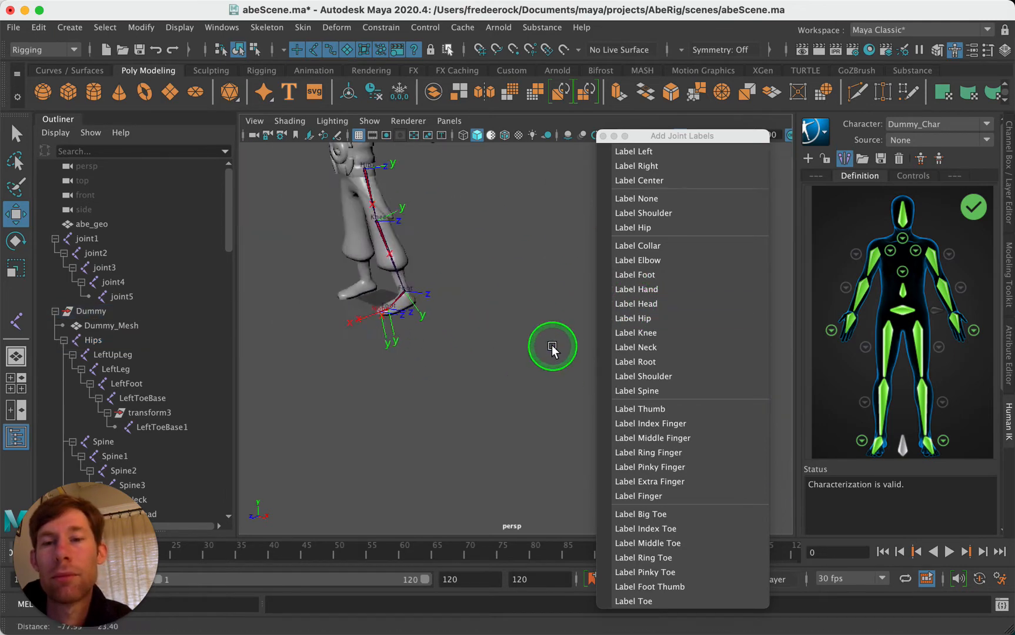
{"action": "scroll", "coordinate": [518, 341], "scroll_direction": "down", "scroll_amount": 3}
{"action": "left_click", "coordinate": [445, 331]}
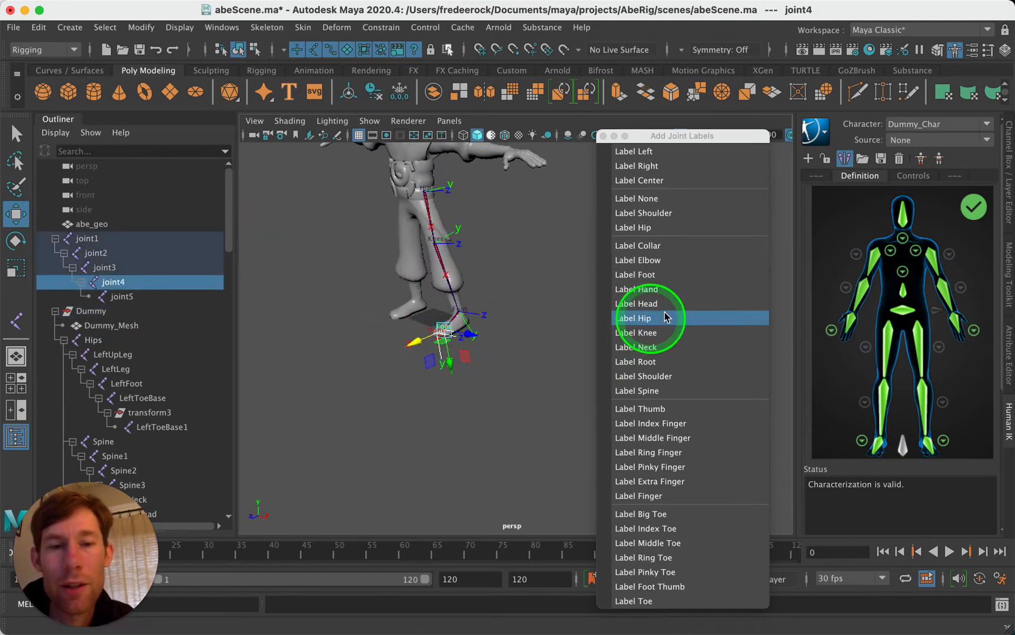
{"action": "left_click", "coordinate": [657, 602]}
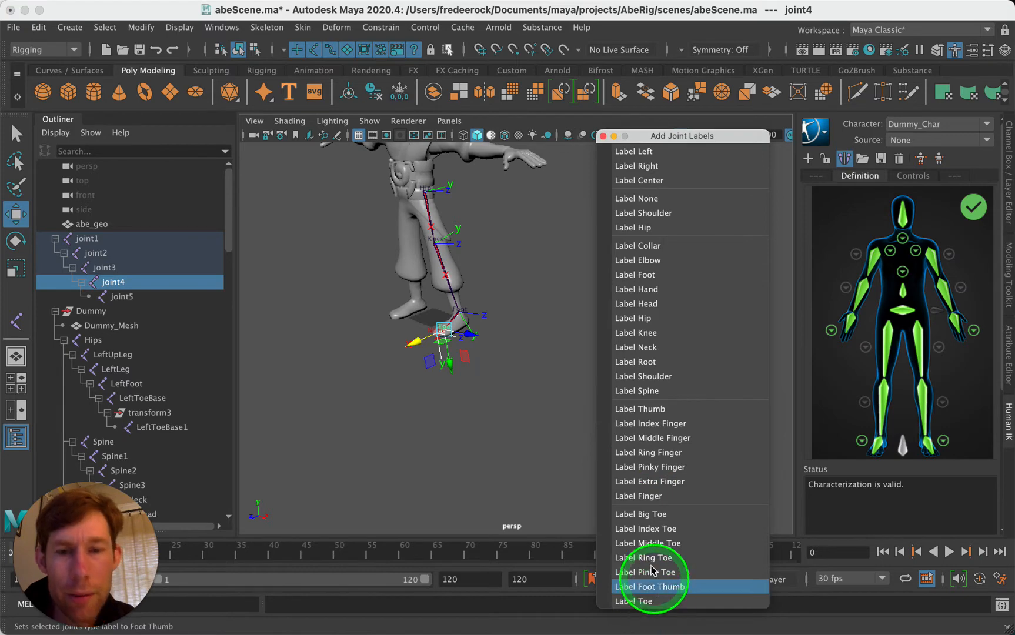
Step: Set the side label of the leg chain to Left, starting from joint1 at the hip
{"action": "left_click", "coordinate": [426, 202]}
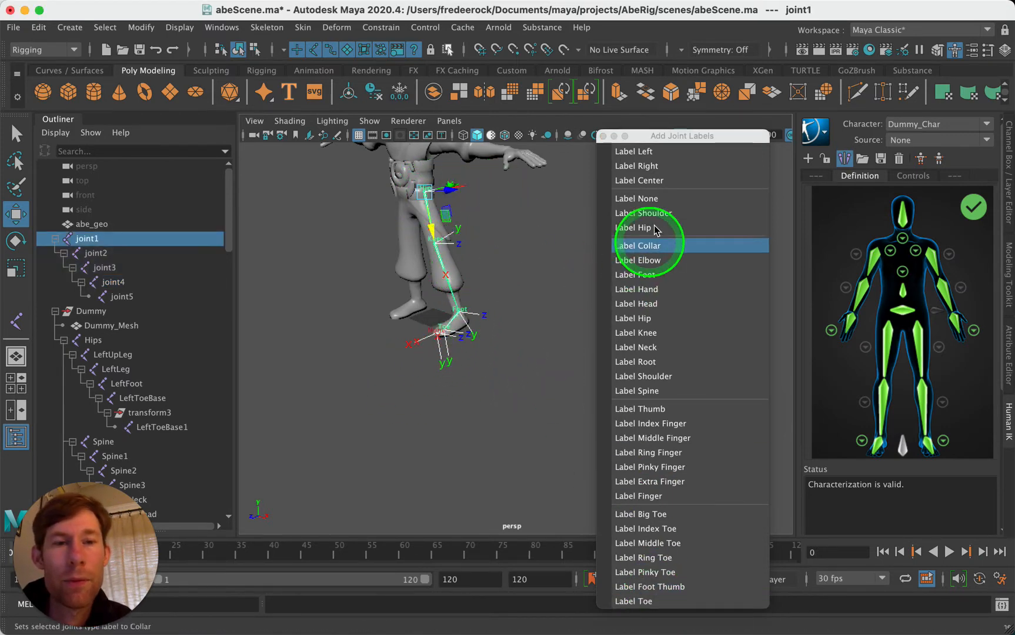
{"action": "left_click", "coordinate": [665, 153]}
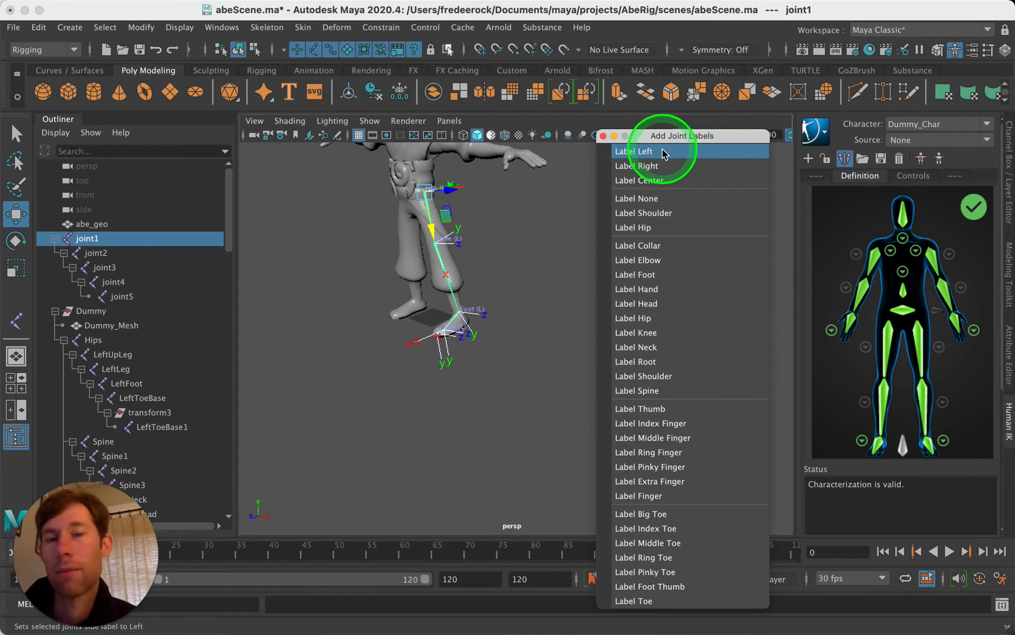
{"action": "scroll", "coordinate": [421, 347], "scroll_direction": "up", "scroll_amount": 6}
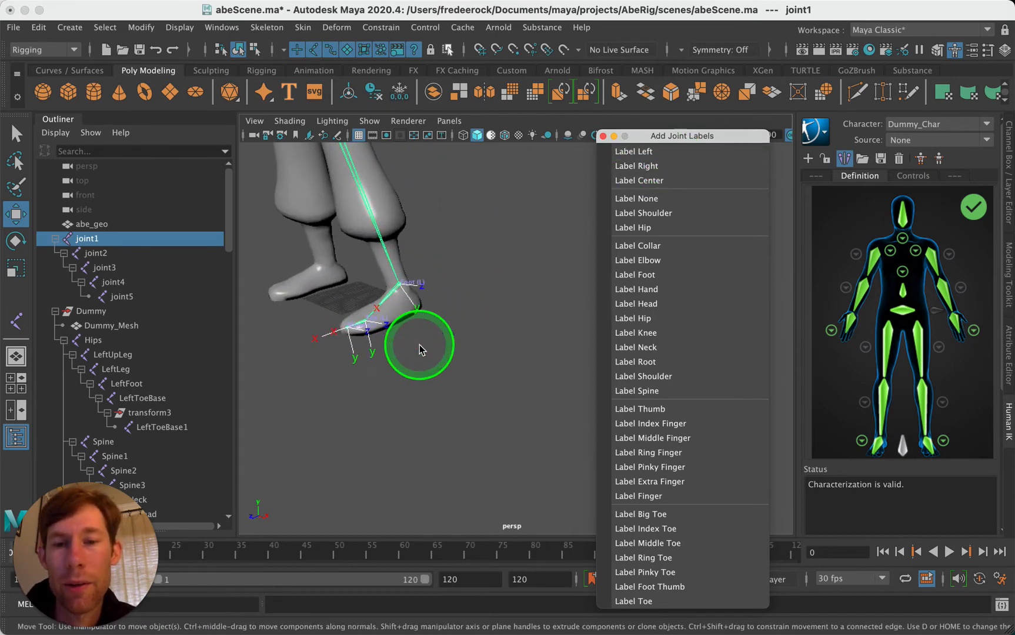
{"action": "left_click_drag", "start_coordinate": [322, 398], "coordinate": [486, 421], "text": "alt"}
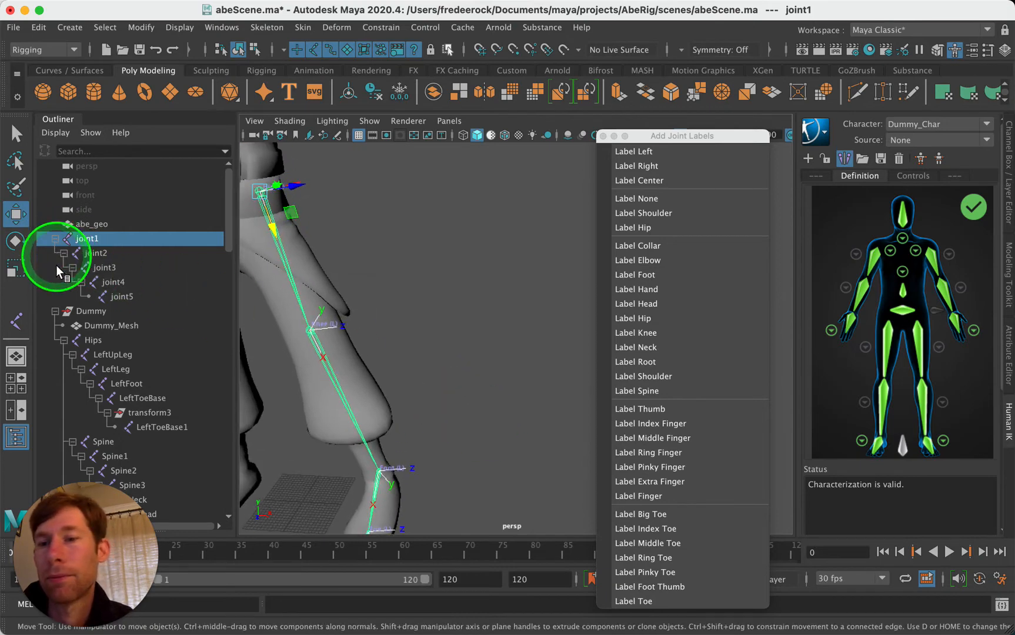
Step: Collapse the Dummy hierarchy and rename Abe's leg joints from their labels
{"action": "left_click", "coordinate": [54, 311]}
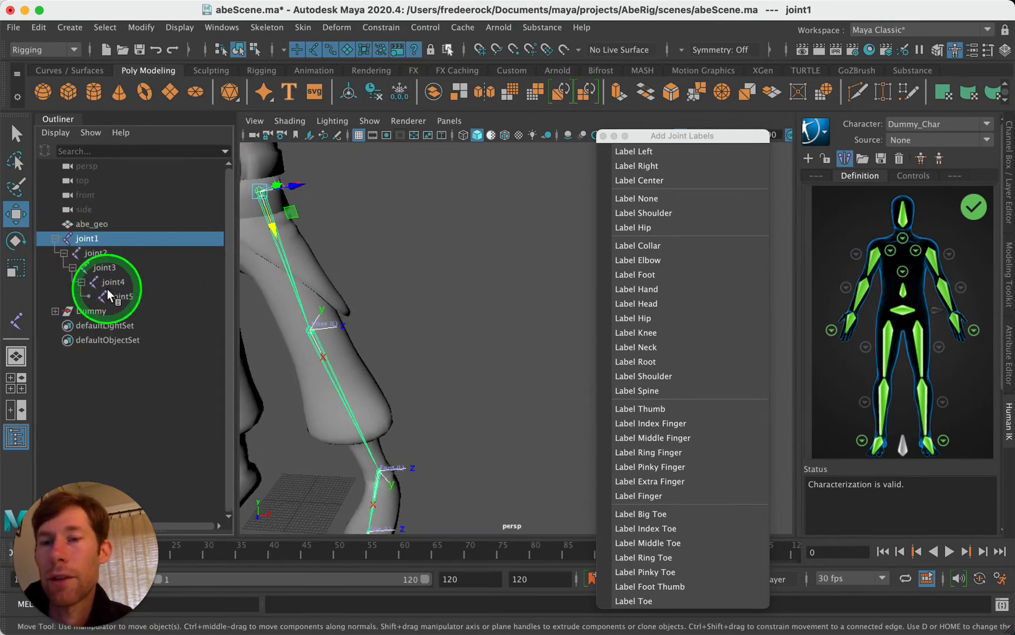
{"action": "key", "text": "["}
{"action": "key", "text": "["}
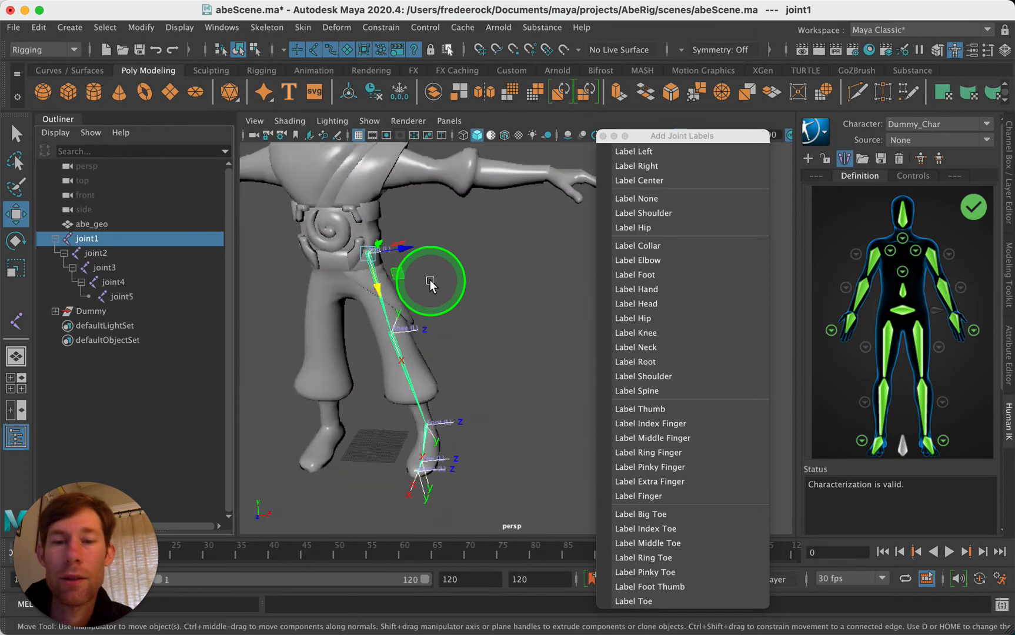
{"action": "left_click", "coordinate": [268, 28]}
{"action": "left_click", "coordinate": [311, 181]}
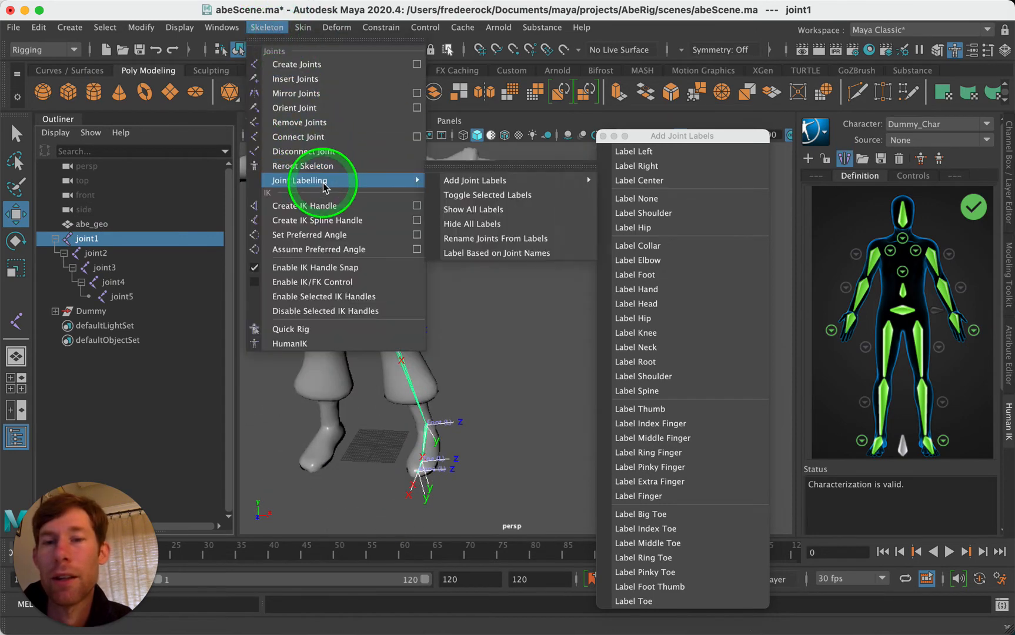
{"action": "left_click", "coordinate": [495, 239]}
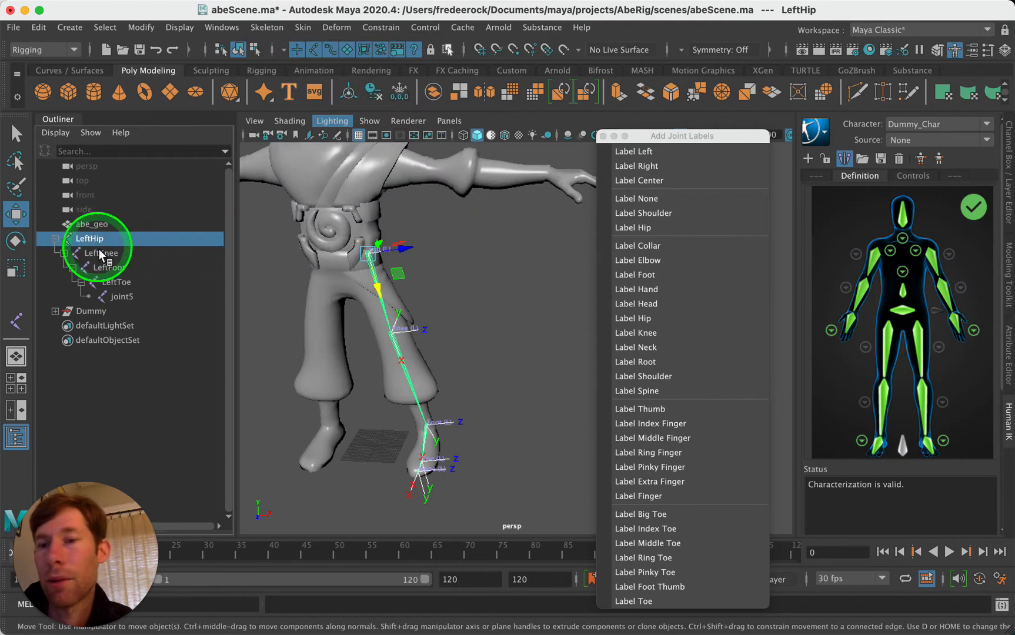
Step: Open the Mirror Joints options for the LeftHip chain, close the joint labels window, and set mirroring across YZ
{"action": "left_click", "coordinate": [497, 270]}
{"action": "left_click", "coordinate": [367, 257]}
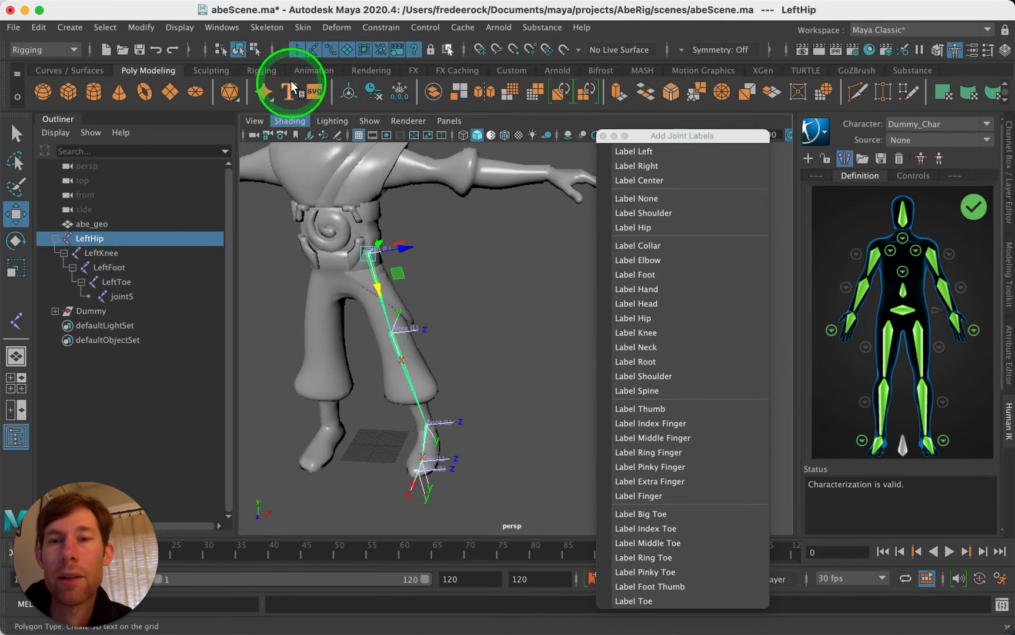
{"action": "left_click", "coordinate": [267, 27]}
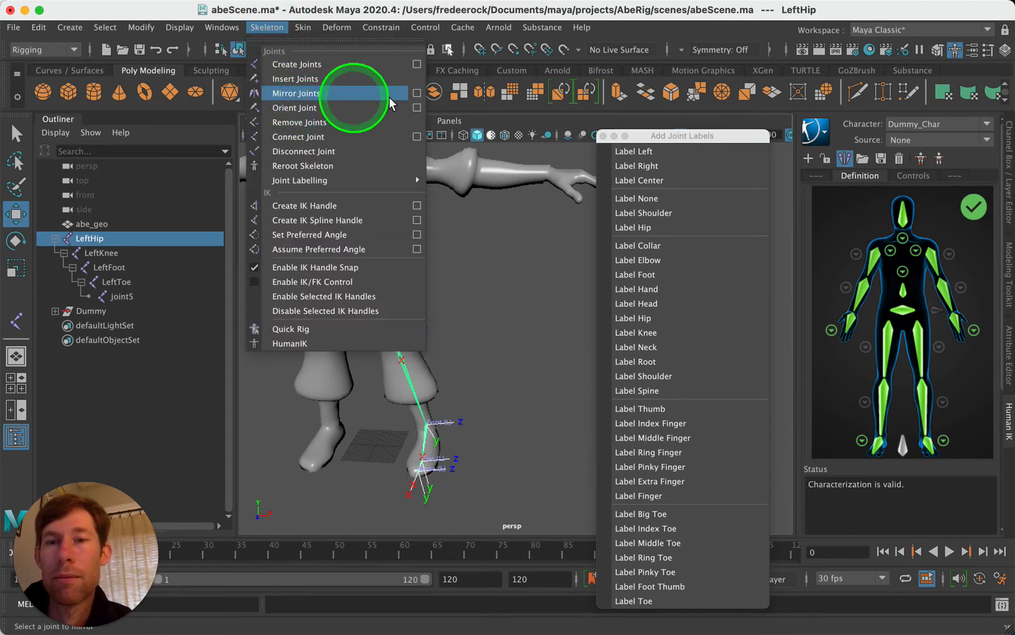
{"action": "left_click", "coordinate": [416, 93]}
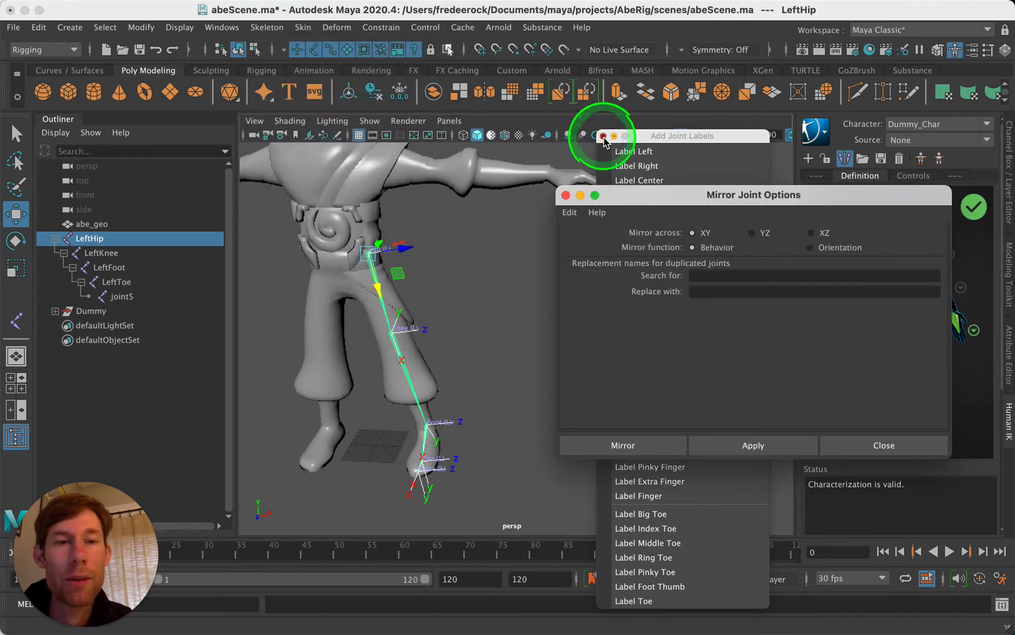
{"action": "left_click", "coordinate": [603, 137]}
{"action": "left_click_drag", "start_coordinate": [345, 496], "coordinate": [340, 424], "text": "alt"}
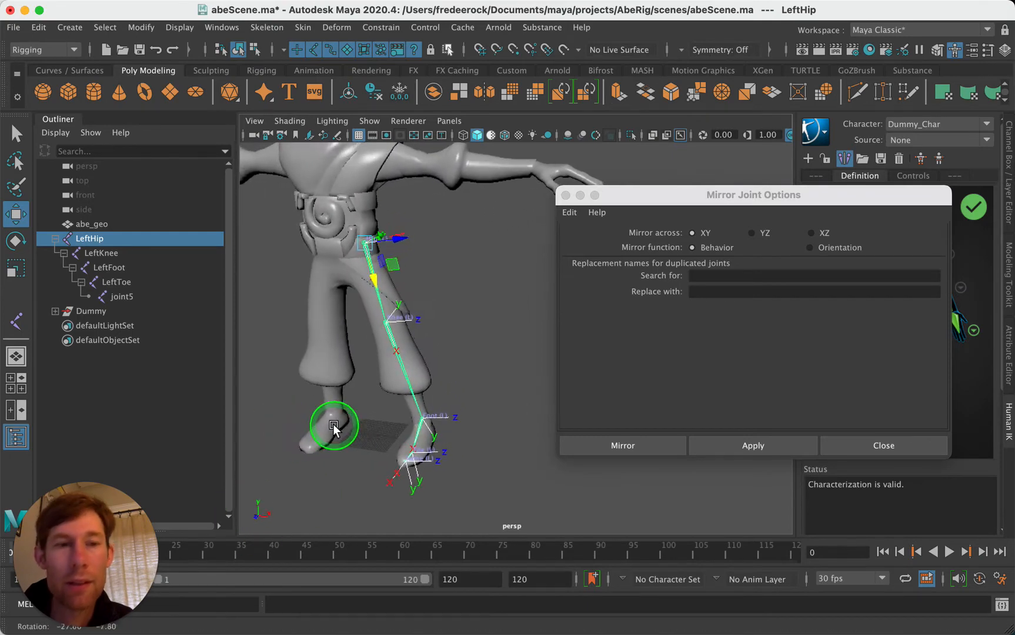
{"action": "left_click", "coordinate": [755, 233]}
Step: Try mirroring the LeftHip chain across YZ with the Orientation function, inspect the joint axes, and undo the mirror
{"action": "left_click", "coordinate": [841, 247]}
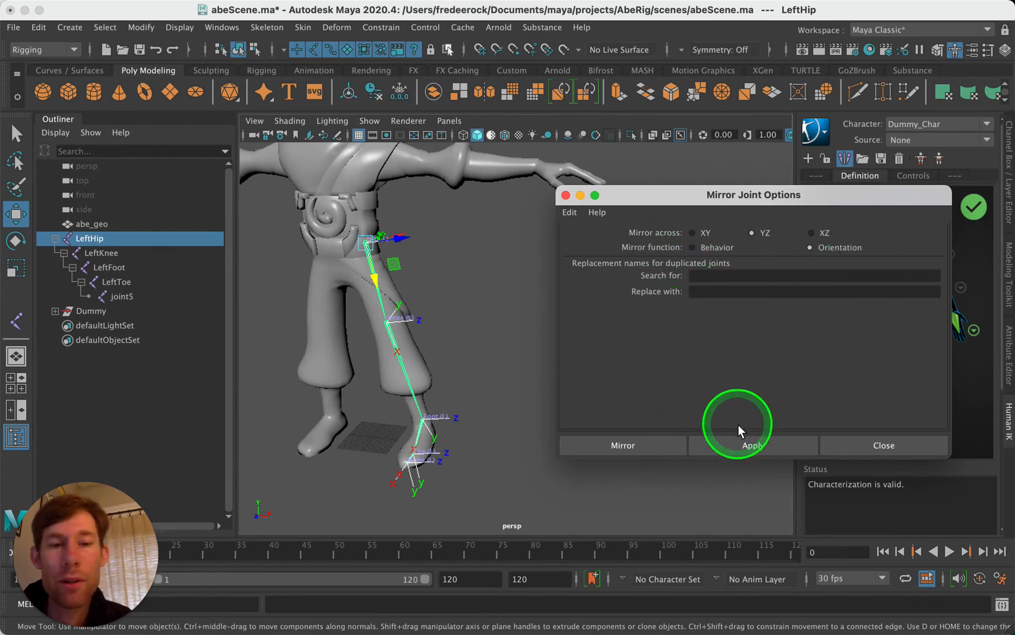
{"action": "left_click", "coordinate": [747, 442]}
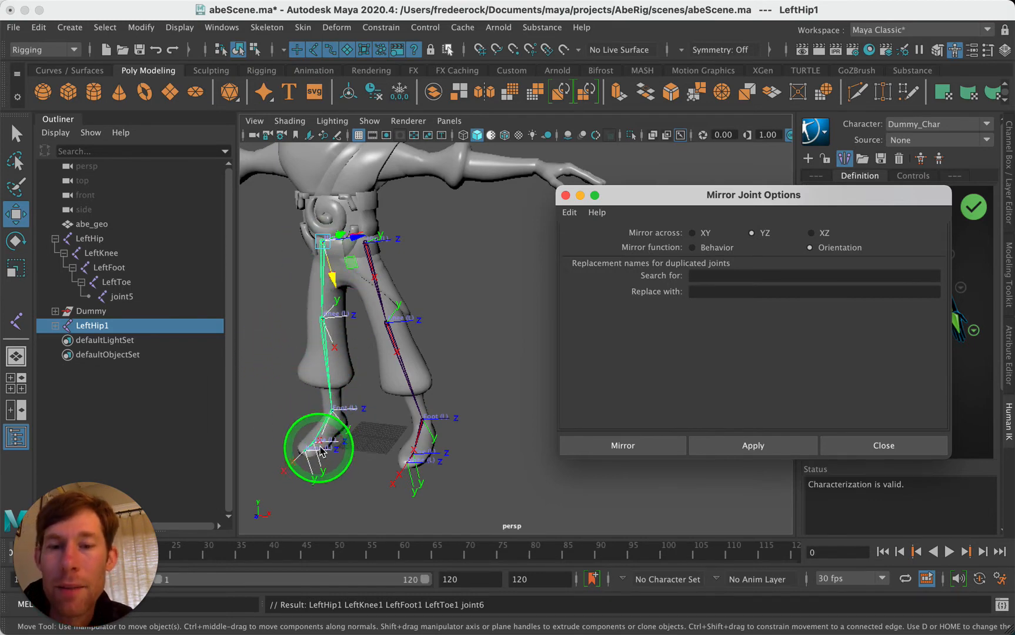
{"action": "left_click_drag", "start_coordinate": [279, 340], "coordinate": [316, 332], "text": "alt"}
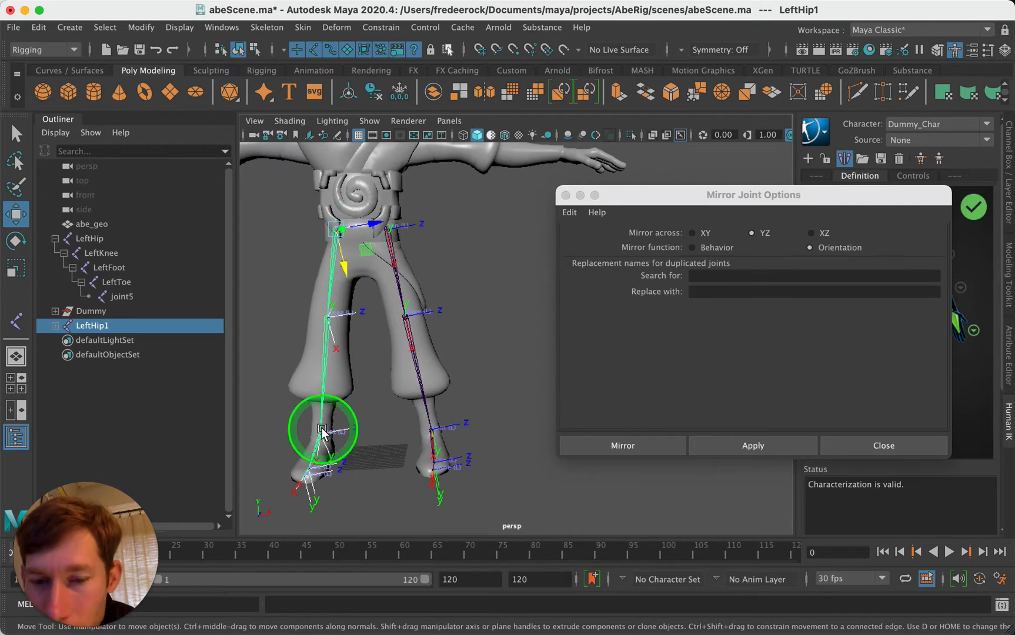
{"action": "left_click_drag", "start_coordinate": [322, 431], "coordinate": [299, 295], "text": "alt"}
{"action": "key", "text": "super+z"}
Step: Mirror the LeftHip chain across YZ with the Behavior function and inspect the axes of the mirrored leg
{"action": "left_click", "coordinate": [711, 248]}
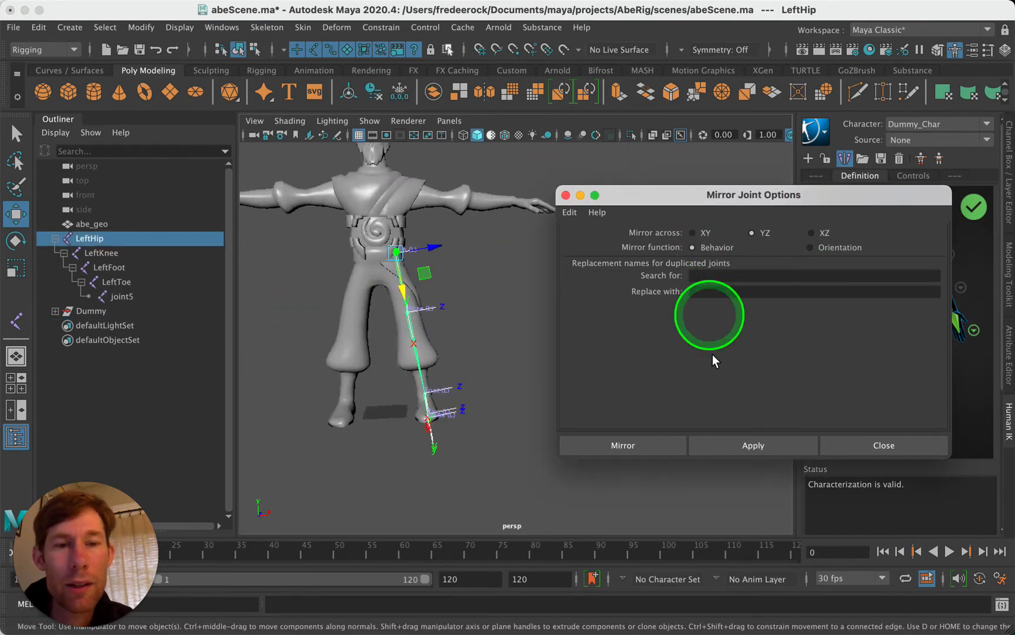
{"action": "left_click", "coordinate": [734, 441]}
{"action": "left_click_drag", "start_coordinate": [293, 354], "coordinate": [351, 313], "text": "alt"}
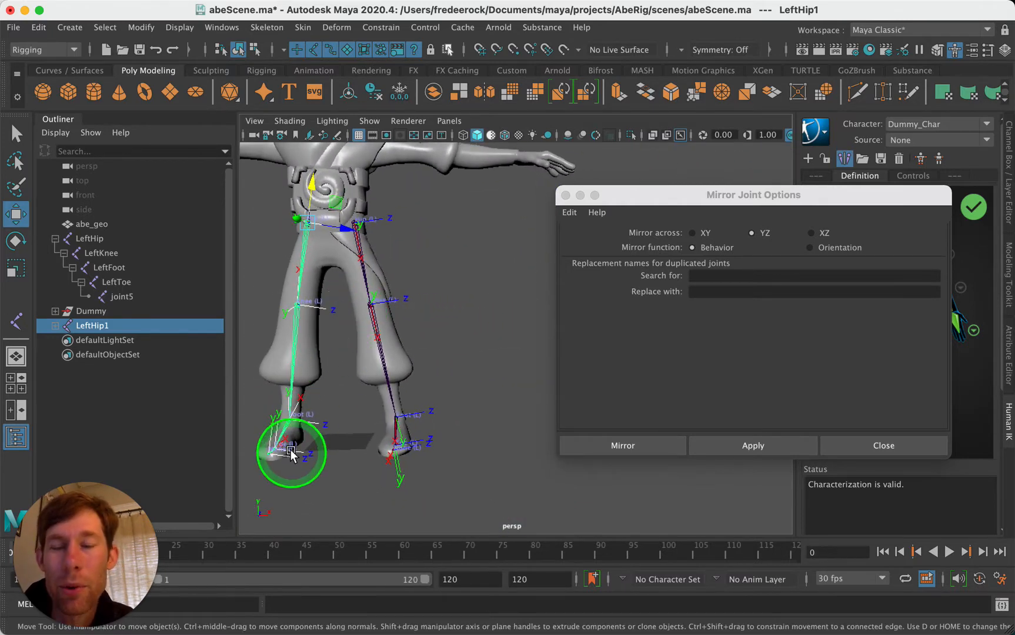
{"action": "middle_click_drag", "start_coordinate": [300, 244], "coordinate": [348, 248], "text": "alt"}
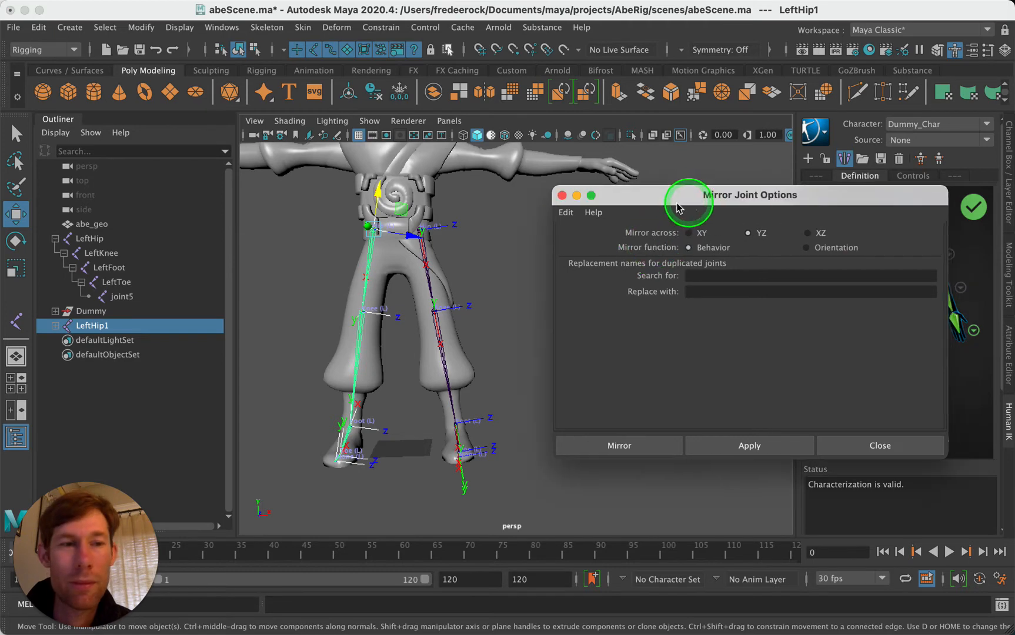
{"action": "left_click_drag", "start_coordinate": [692, 204], "coordinate": [607, 205]}
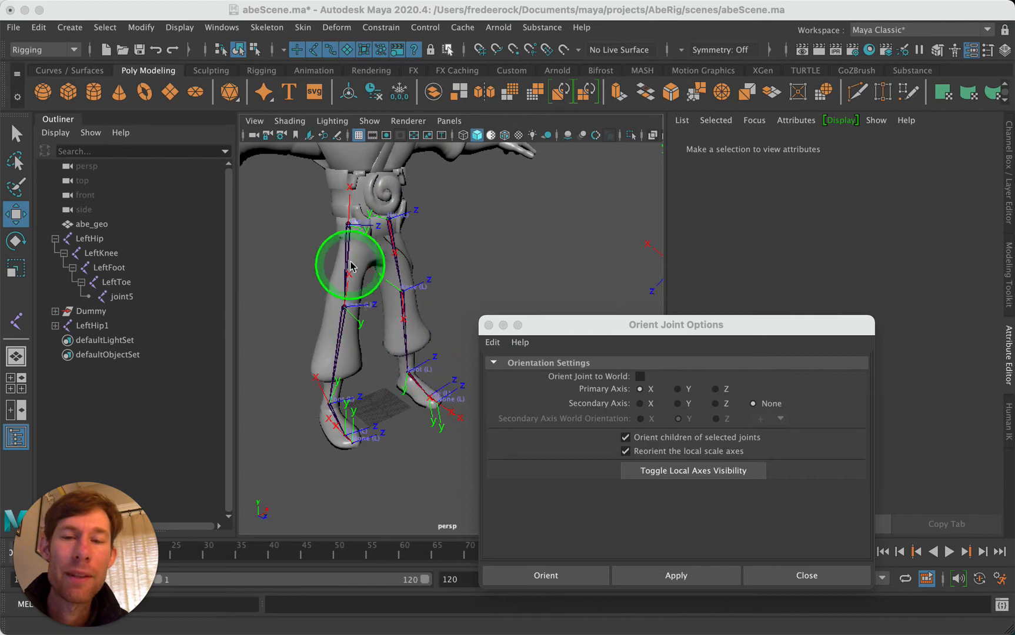
Step: Label the joints of the mirrored LeftHip1 chain as Right side
{"action": "mouse_move", "coordinate": [534, 234]}
{"action": "left_mouse_down", "text": "alt"}
{"action": "mouse_move", "coordinate": [490, 236]}
{"action": "mouse_move", "coordinate": [518, 231]}
{"action": "left_mouse_up", "text": "alt"}
{"action": "left_click", "coordinate": [282, 205]}
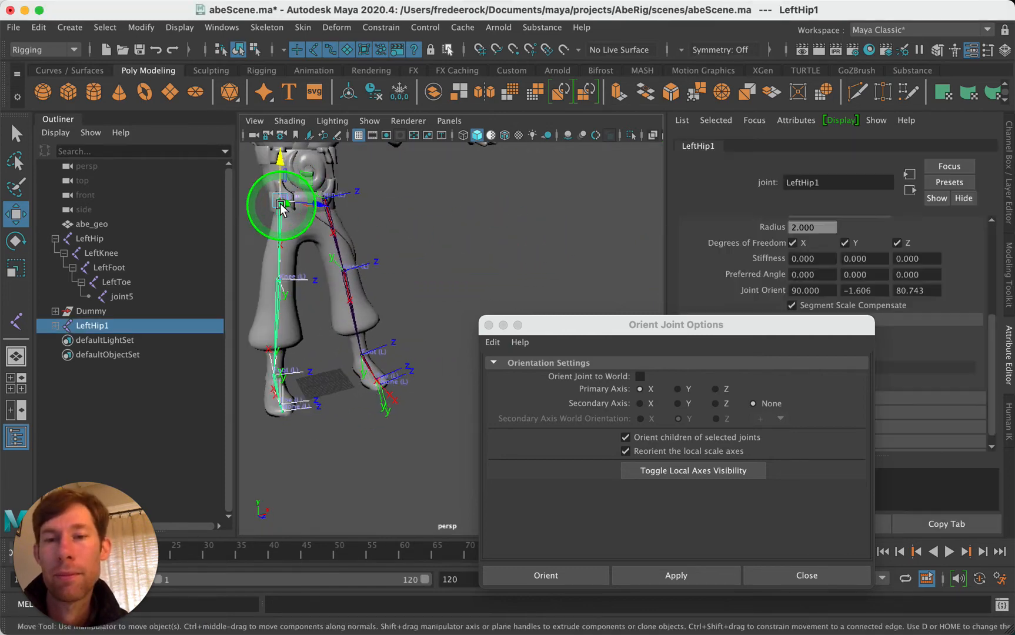
{"action": "key", "text": "f"}
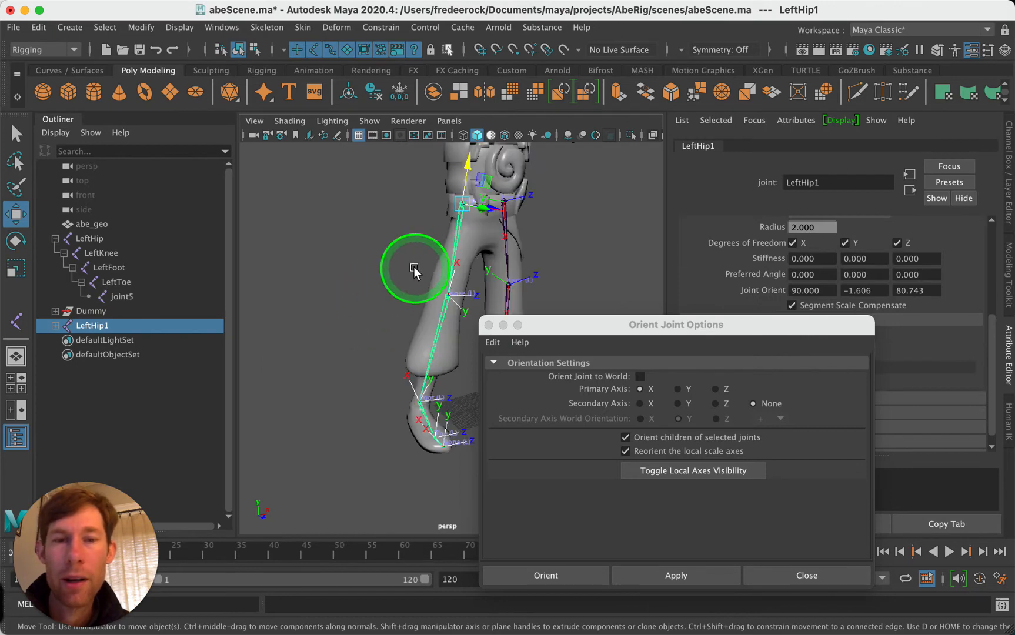
{"action": "middle_click_drag", "start_coordinate": [415, 270], "coordinate": [361, 269], "text": "alt"}
{"action": "left_click_drag", "start_coordinate": [361, 271], "coordinate": [327, 260], "text": "alt"}
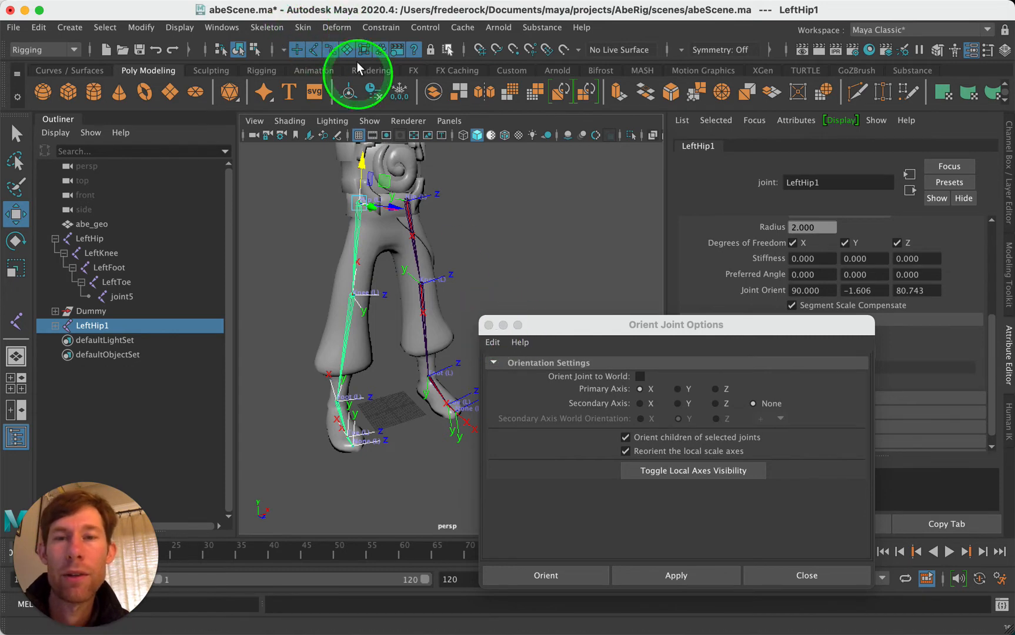
{"action": "left_click", "coordinate": [267, 28]}
{"action": "mouse_move", "coordinate": [388, 183]}
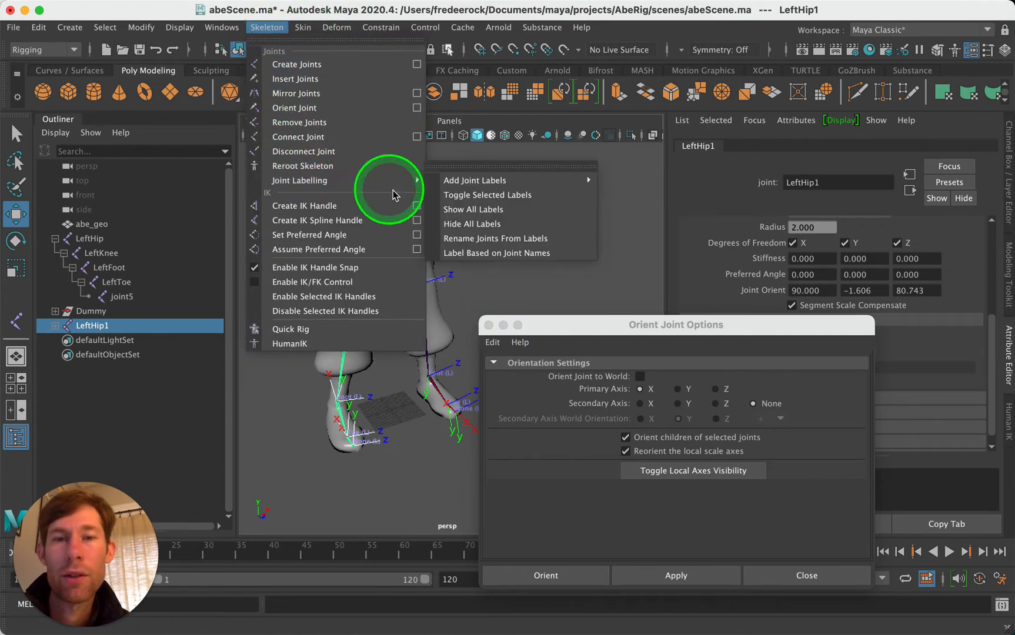
{"action": "mouse_move", "coordinate": [588, 184]}
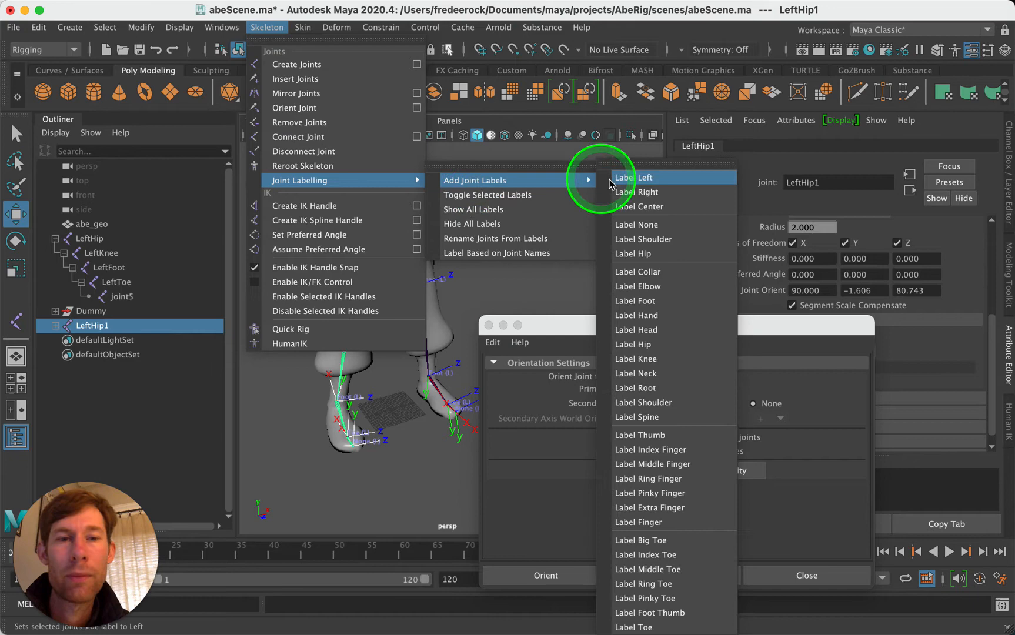
{"action": "left_click", "coordinate": [643, 193]}
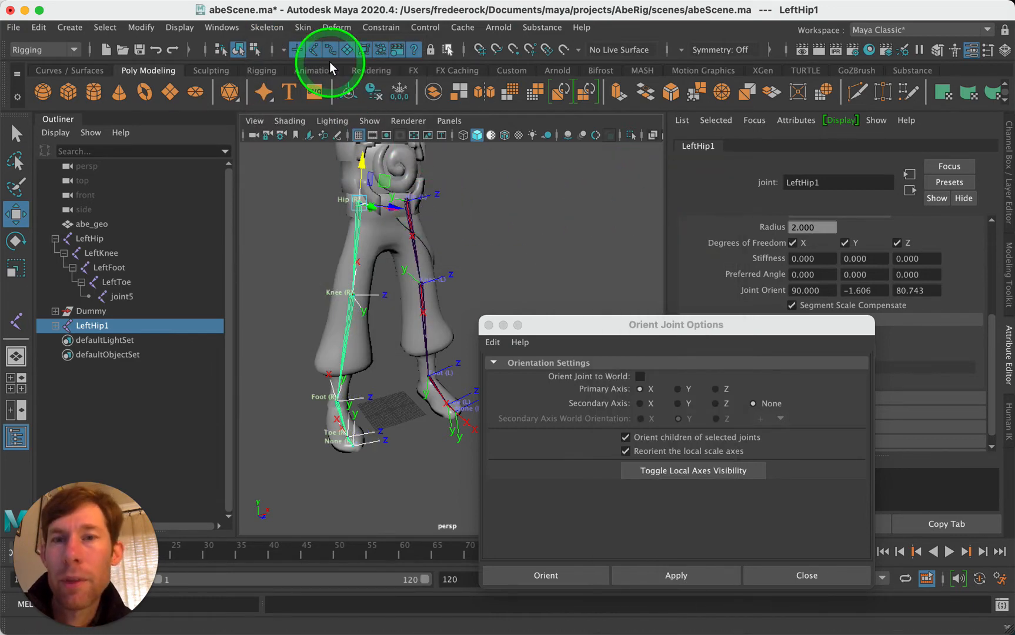
Step: Rename the mirrored leg's joints from their joint labels
{"action": "left_click", "coordinate": [303, 28]}
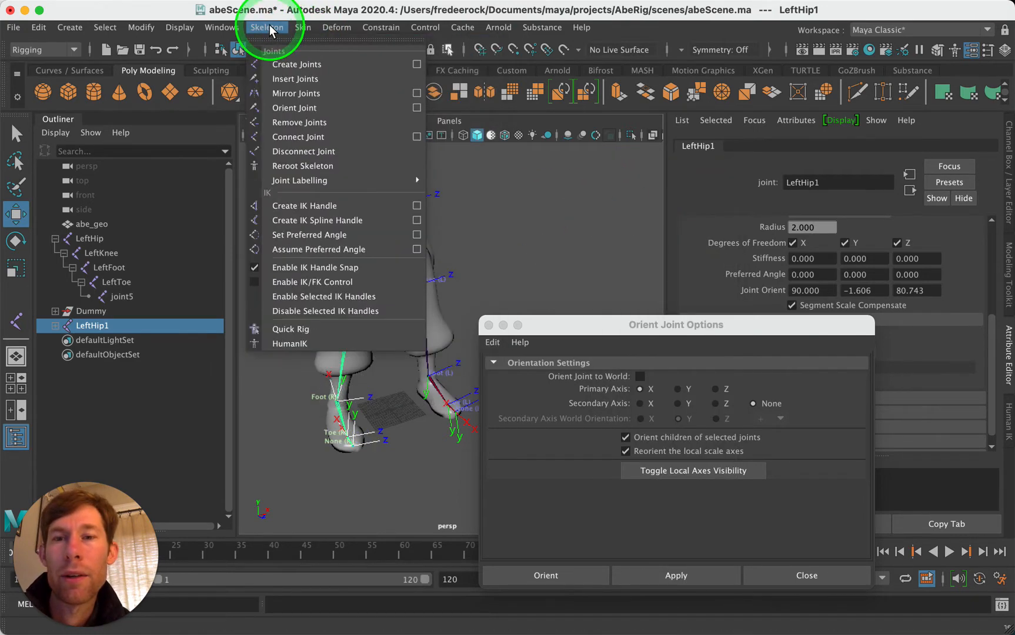
{"action": "mouse_move", "coordinate": [305, 181]}
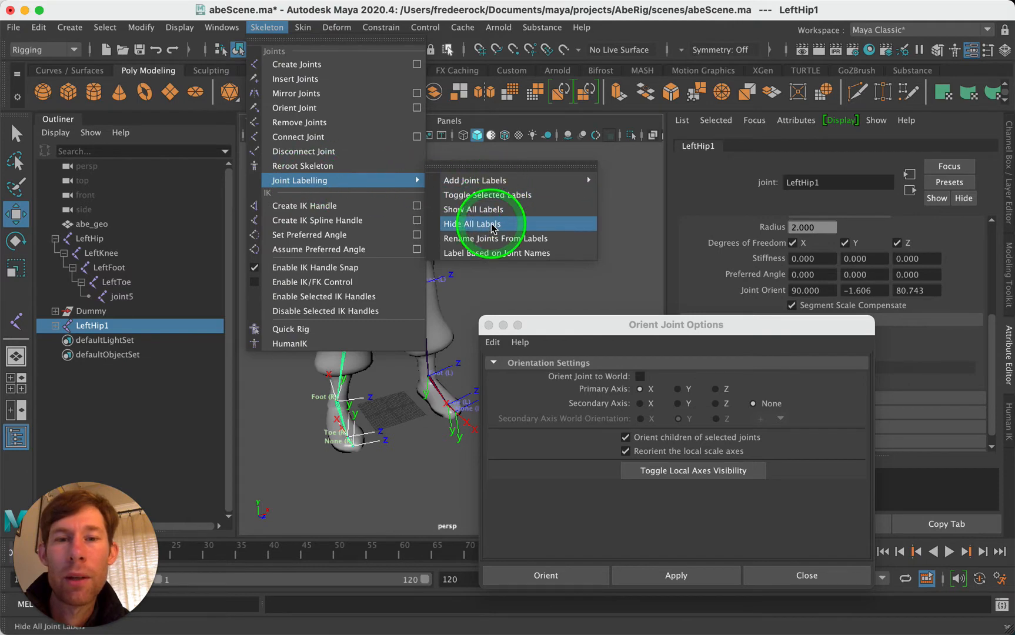
{"action": "left_click", "coordinate": [493, 241]}
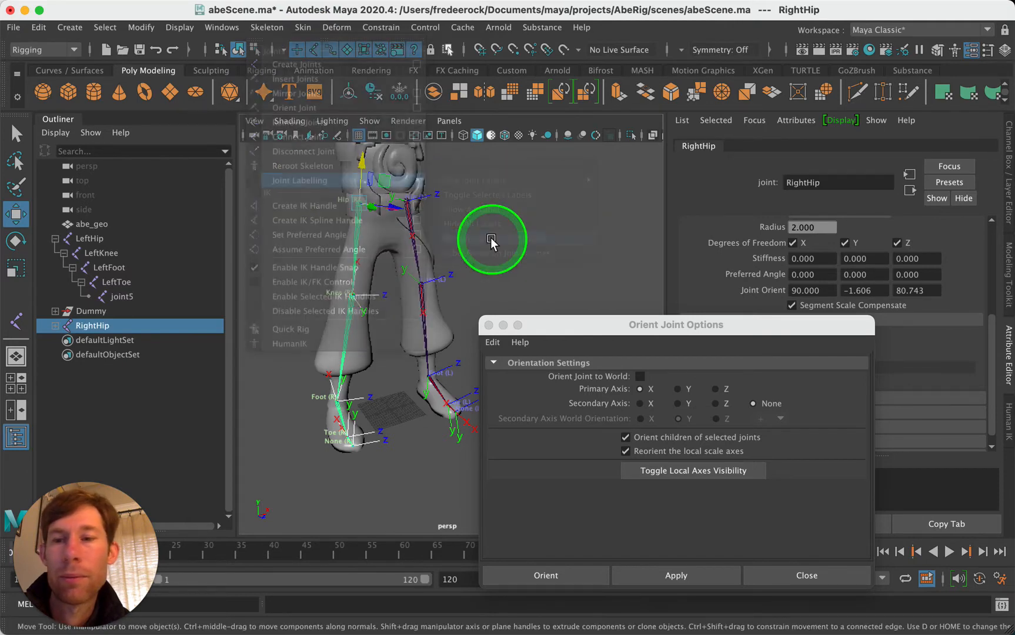
Step: Collapse the LeftHip hierarchy and place RightHip above LeftHip in the Outliner
{"action": "left_click", "coordinate": [90, 313]}
{"action": "left_click", "coordinate": [87, 325]}
{"action": "left_click", "coordinate": [55, 238]}
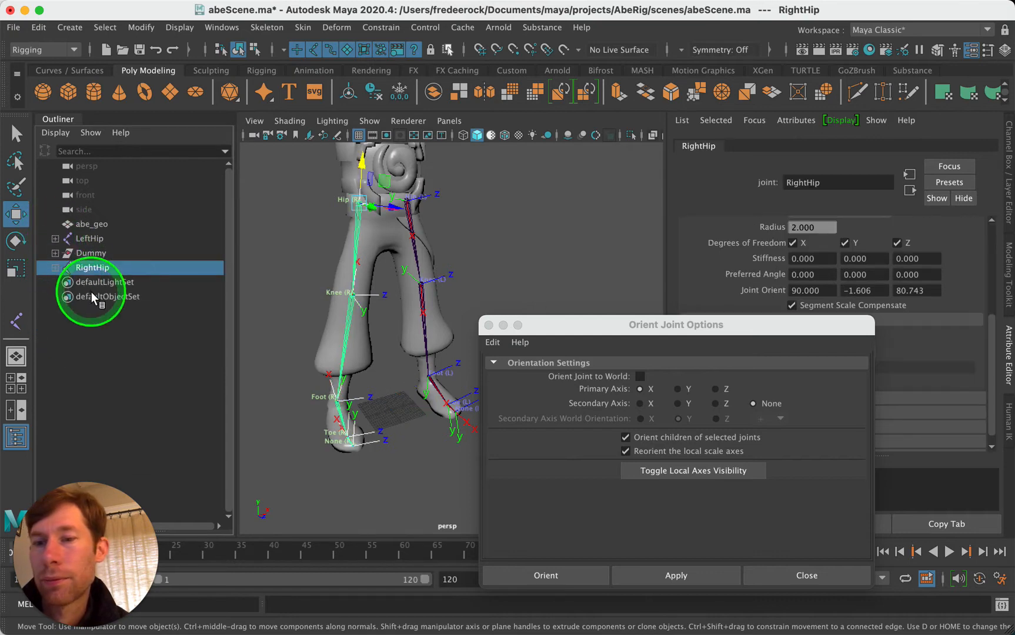
{"action": "left_click_drag", "start_coordinate": [103, 235], "coordinate": [106, 238]}
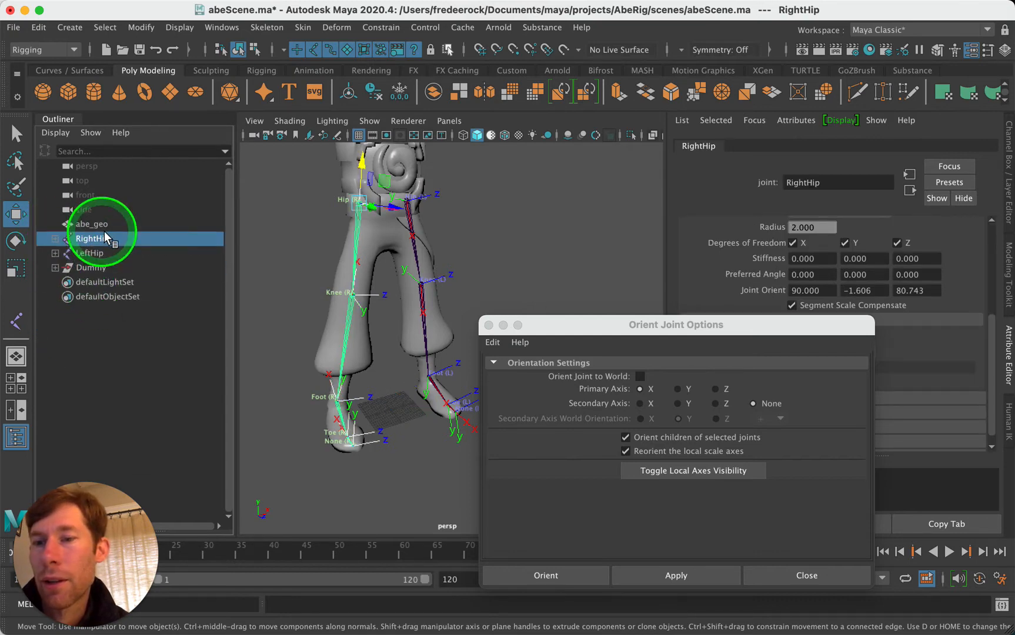
{"action": "left_click", "coordinate": [97, 253]}
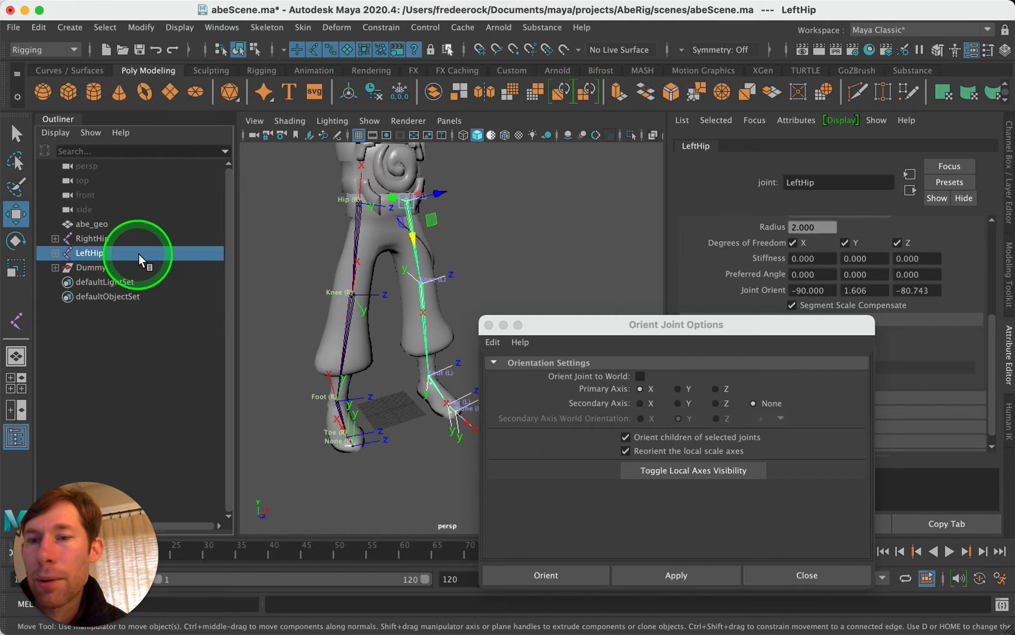
{"action": "left_click", "coordinate": [490, 219]}
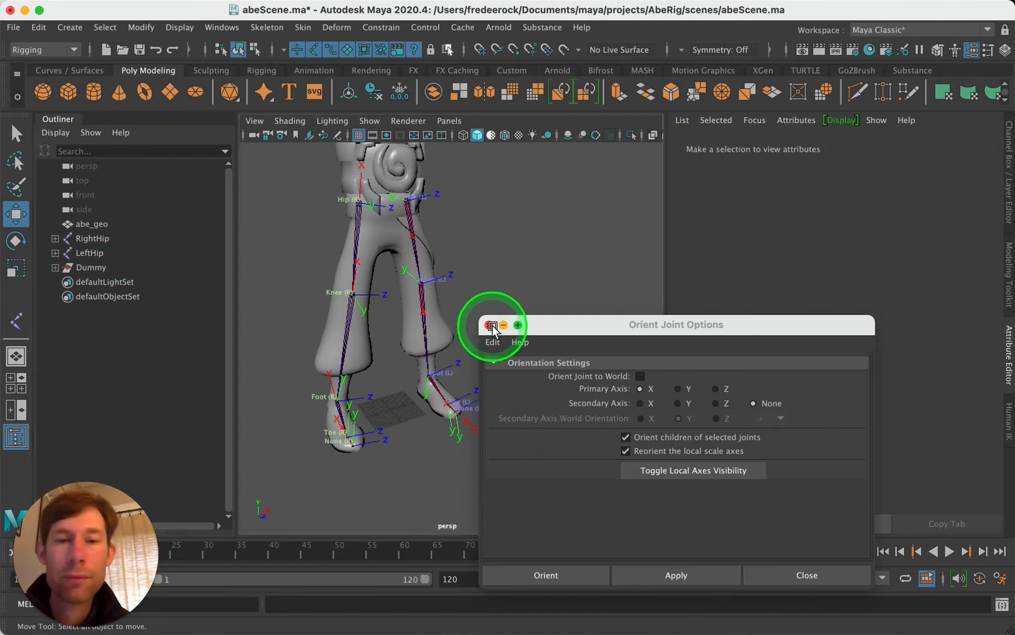
Step: Close the Orient Joint Options and delete the Dummy object from the scene
{"action": "left_click", "coordinate": [488, 326]}
{"action": "middle_click_drag", "start_coordinate": [527, 216], "coordinate": [438, 340], "text": "alt"}
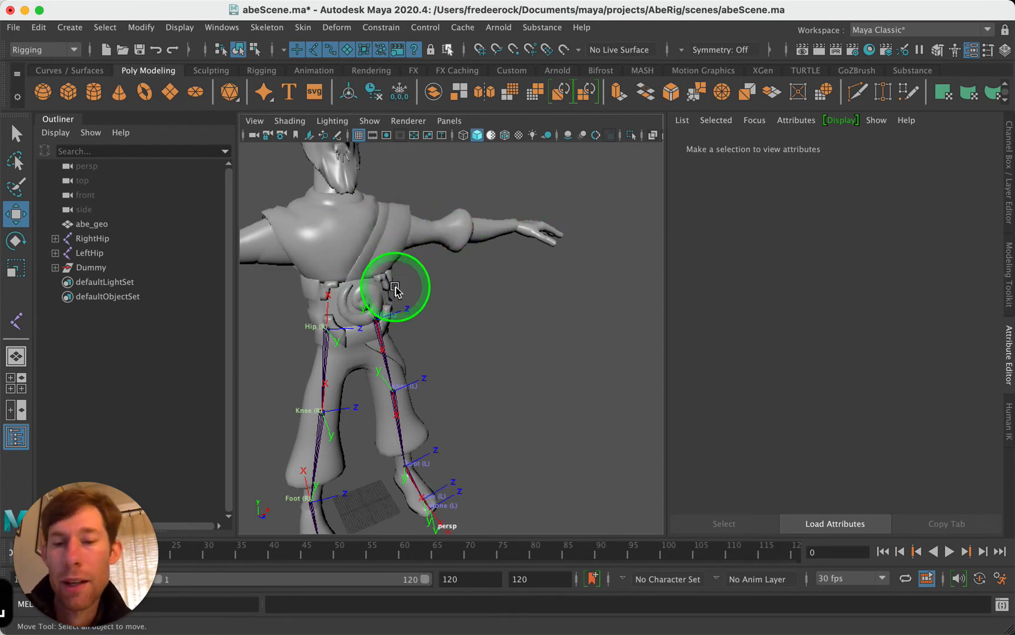
{"action": "key", "text": "space"}
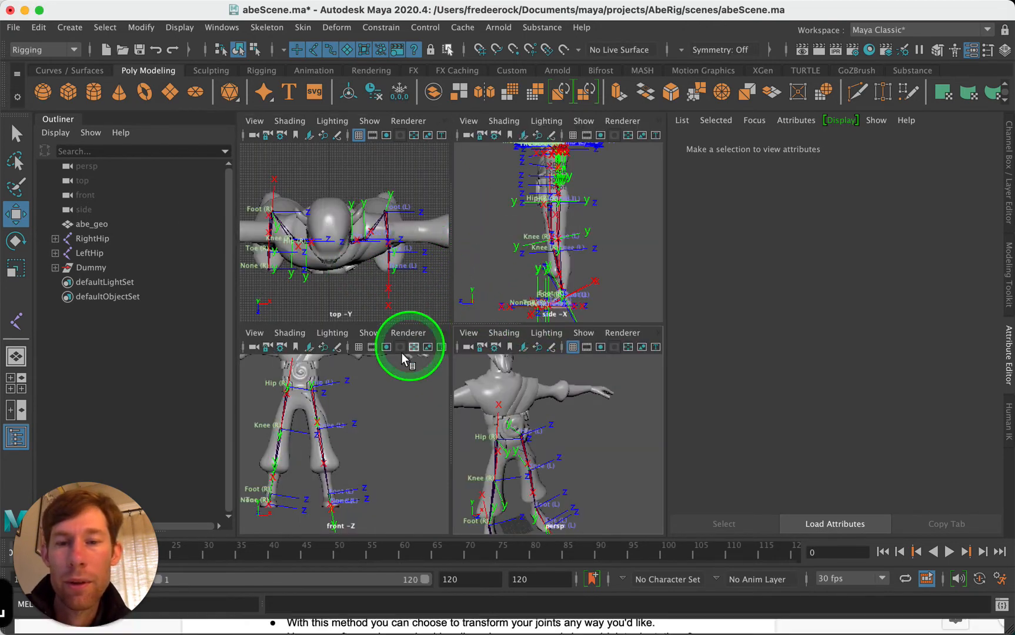
{"action": "left_click", "coordinate": [125, 268]}
{"action": "key", "text": "Delete"}
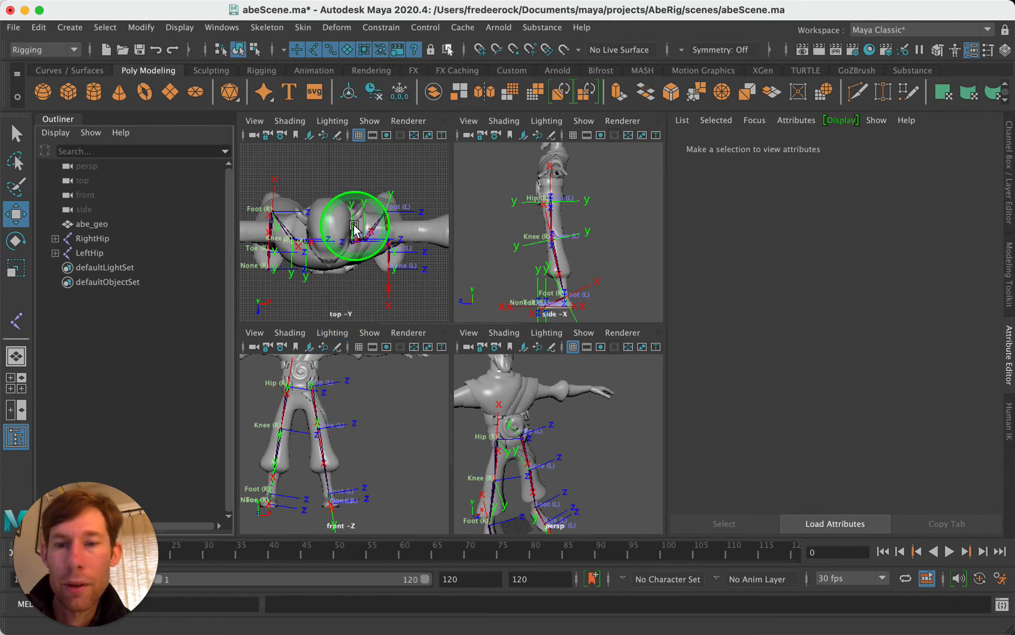
Step: Hide the local rotation axes on the full joint hierarchies of RightHip and LeftHip
{"action": "key", "text": "space"}
{"action": "scroll", "coordinate": [349, 252], "scroll_direction": "down", "scroll_amount": 3}
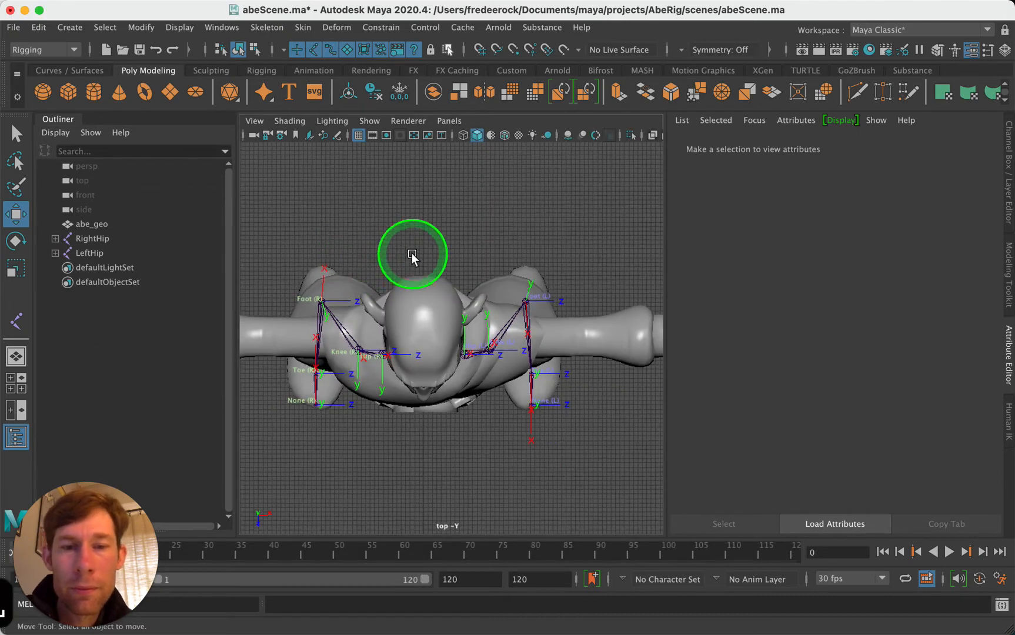
{"action": "middle_click_drag", "start_coordinate": [414, 253], "coordinate": [377, 239], "text": "alt"}
{"action": "left_click", "coordinate": [118, 240]}
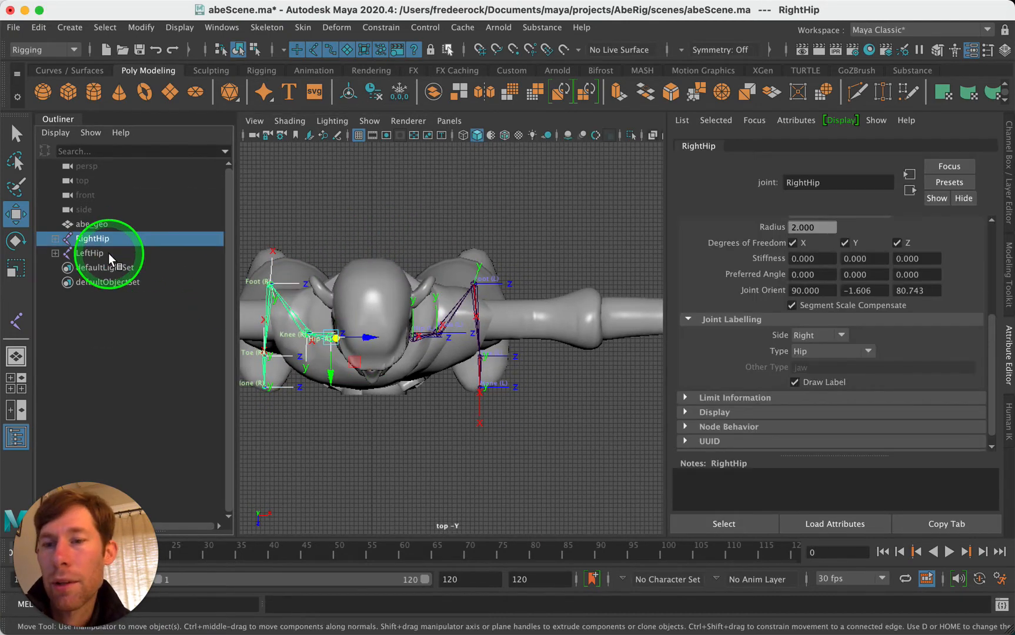
{"action": "left_click", "coordinate": [109, 253], "text": "shift"}
{"action": "left_click", "coordinate": [106, 28]}
{"action": "left_click", "coordinate": [112, 94]}
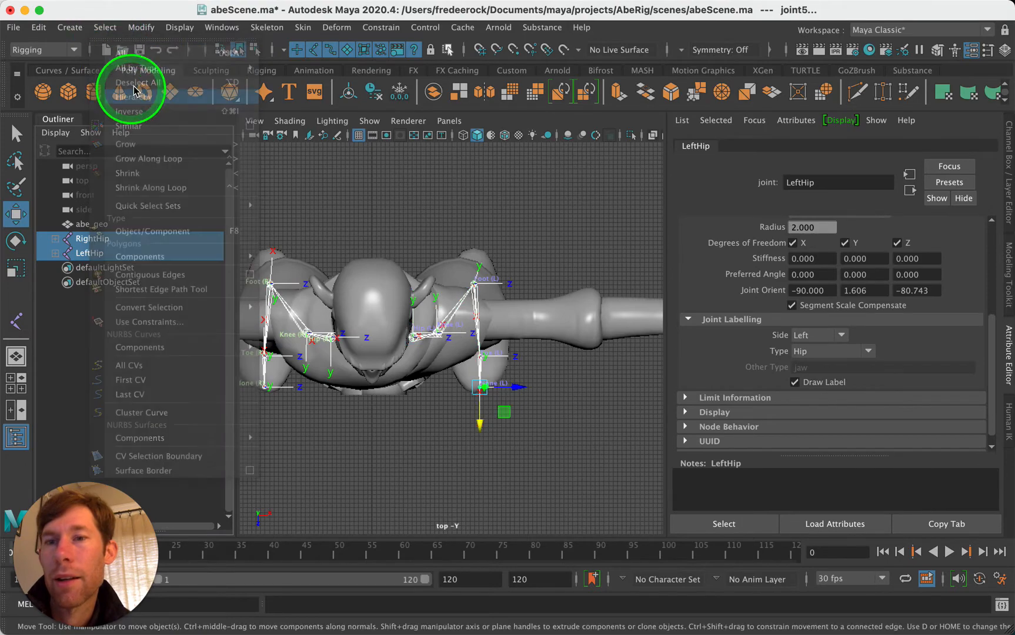
{"action": "left_click", "coordinate": [180, 27]}
{"action": "mouse_move", "coordinate": [254, 194]}
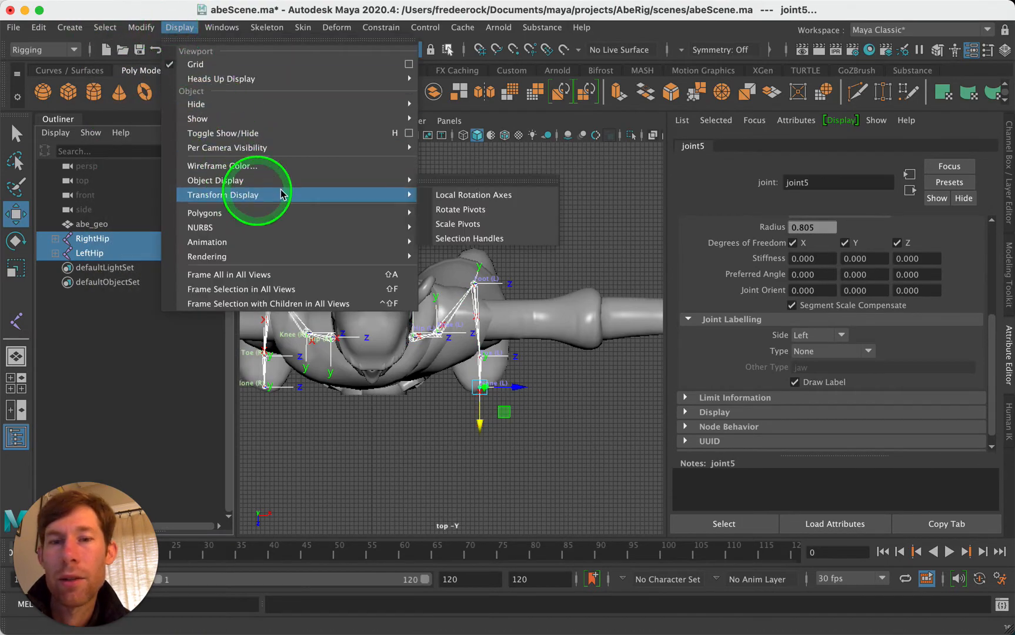
{"action": "left_click", "coordinate": [491, 200]}
{"action": "left_click", "coordinate": [431, 448]}
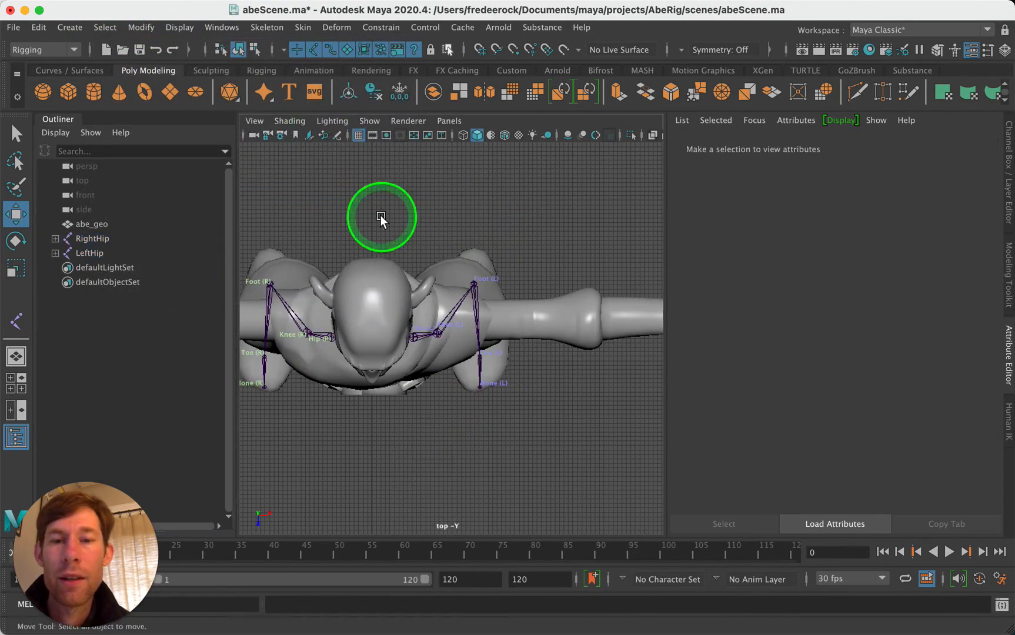
Step: Create a five-joint chain in the top view from the left collarbone through shoulder, elbow and wrist to the palm
{"action": "scroll", "coordinate": [482, 418], "scroll_direction": "down", "scroll_amount": 3}
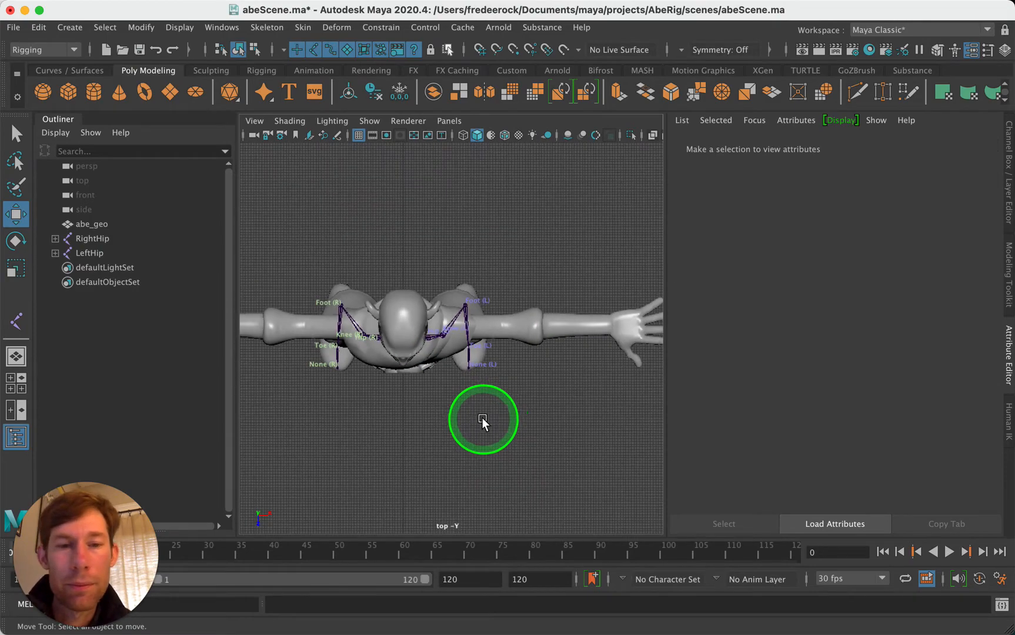
{"action": "middle_click_drag", "start_coordinate": [550, 430], "coordinate": [489, 417], "text": "alt"}
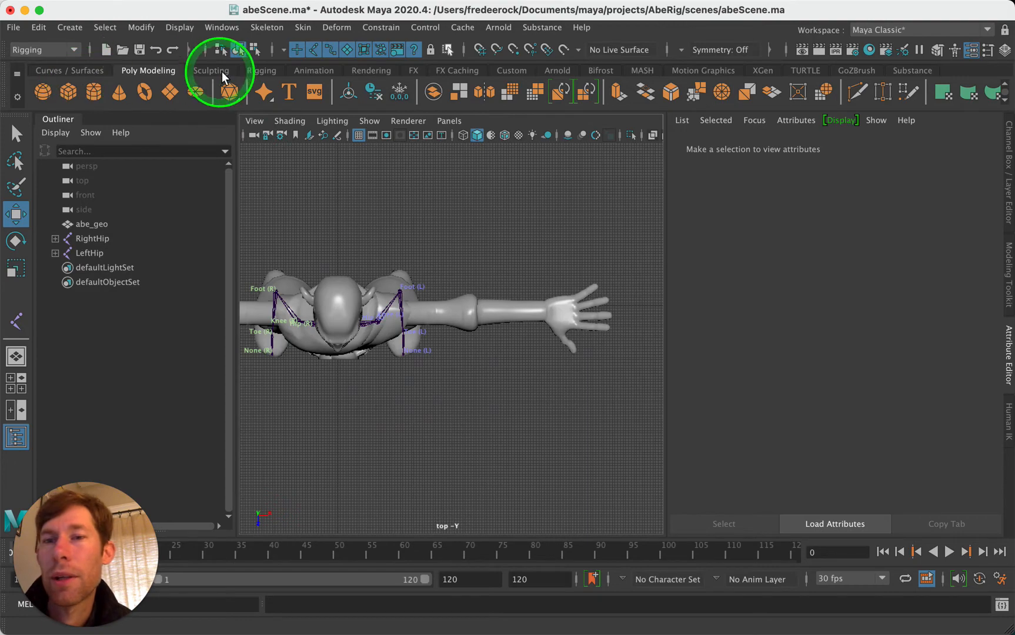
{"action": "left_click", "coordinate": [254, 71]}
{"action": "left_click", "coordinate": [68, 89]}
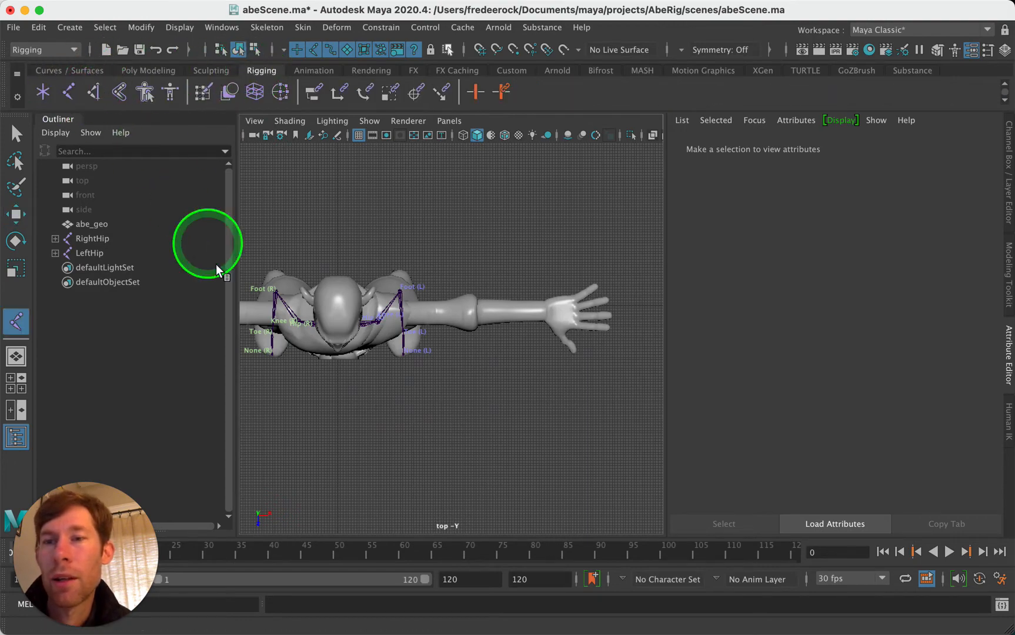
{"action": "scroll", "coordinate": [353, 344], "scroll_direction": "up", "scroll_amount": 5}
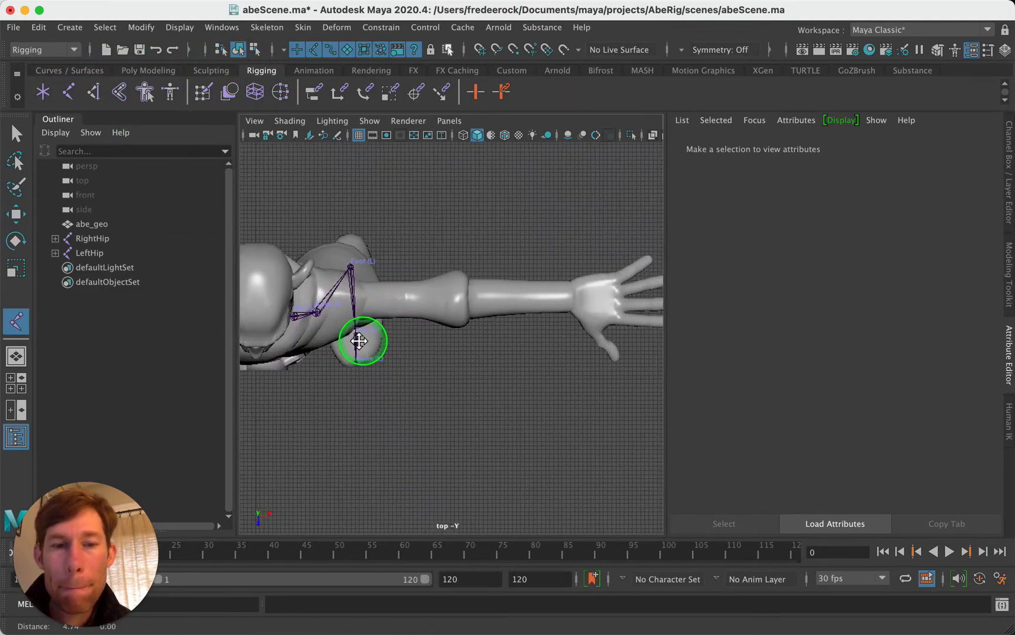
{"action": "middle_click_drag", "start_coordinate": [359, 341], "coordinate": [319, 340], "text": "alt"}
{"action": "scroll", "coordinate": [325, 348], "scroll_direction": "down", "scroll_amount": 2}
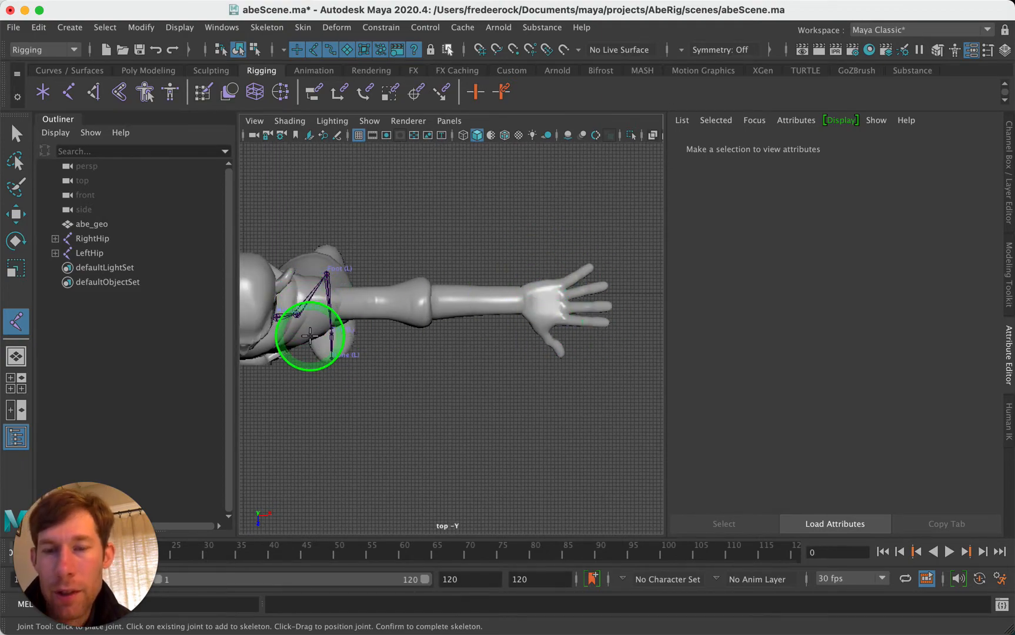
{"action": "scroll", "coordinate": [310, 335], "scroll_direction": "down", "scroll_amount": 2}
{"action": "middle_click_drag", "start_coordinate": [310, 336], "coordinate": [346, 297], "text": "alt"}
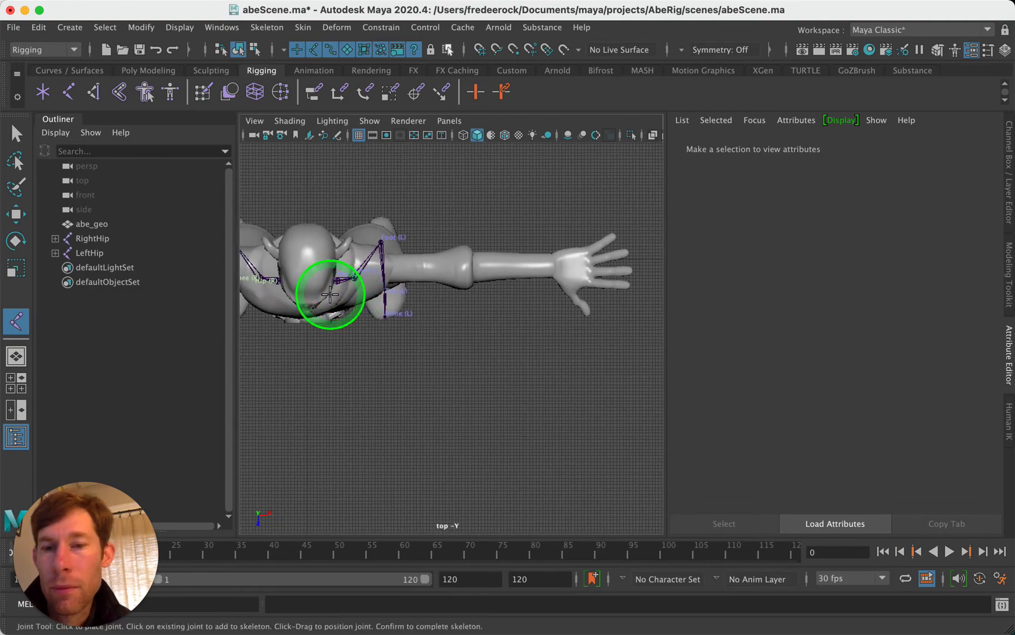
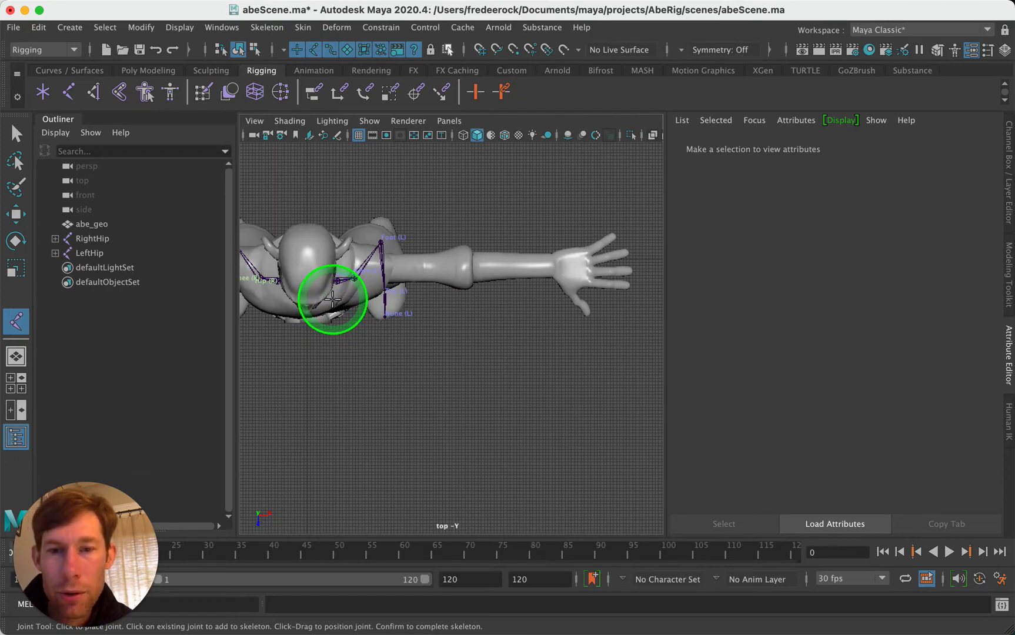
{"action": "left_click", "coordinate": [332, 300]}
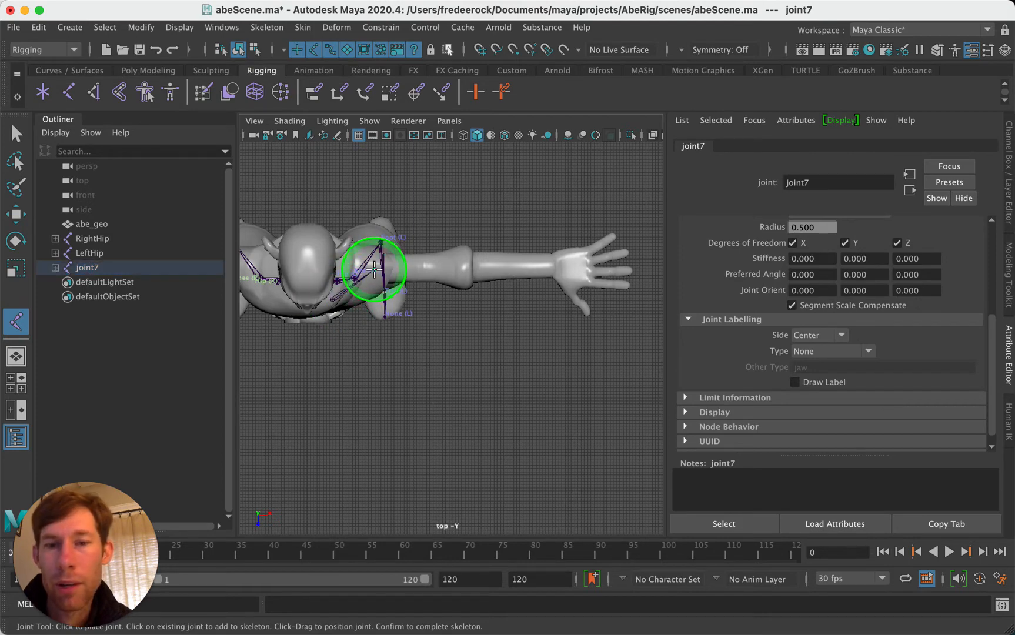
{"action": "left_click", "coordinate": [374, 269]}
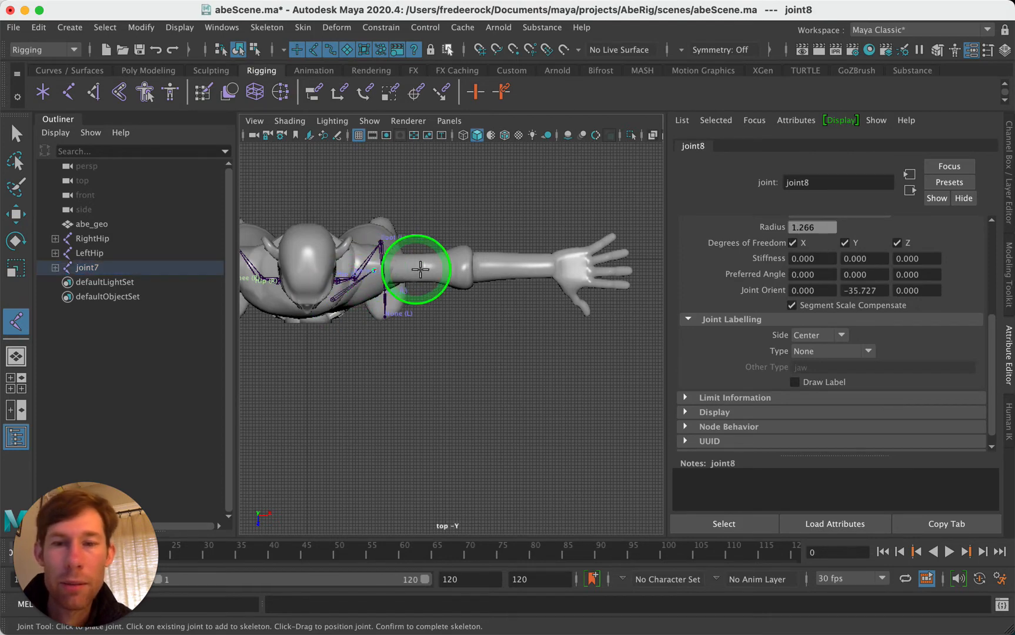
{"action": "left_click", "coordinate": [463, 260]}
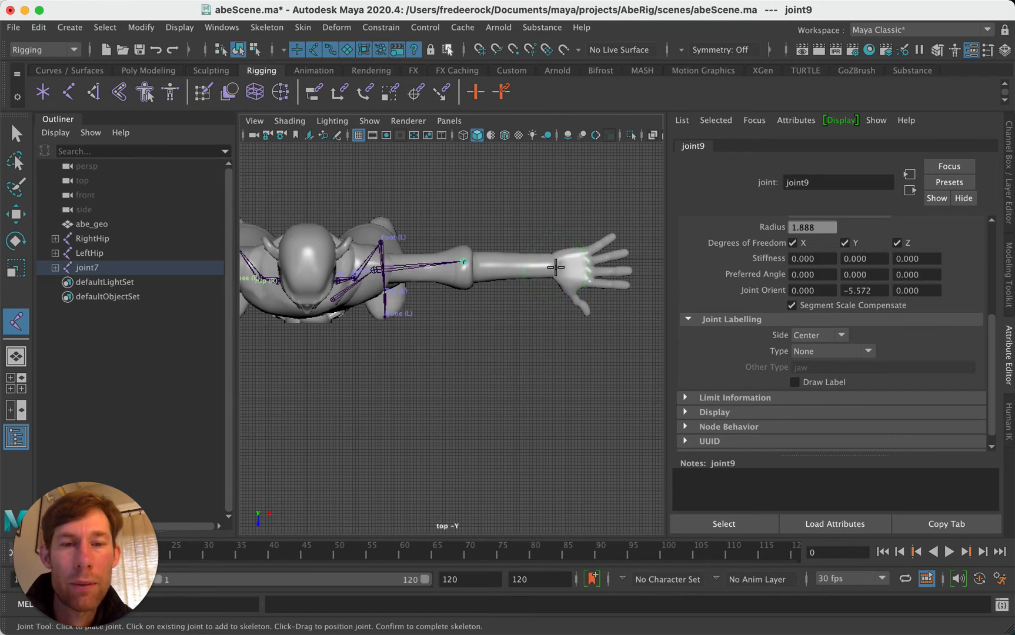
{"action": "left_click", "coordinate": [556, 268]}
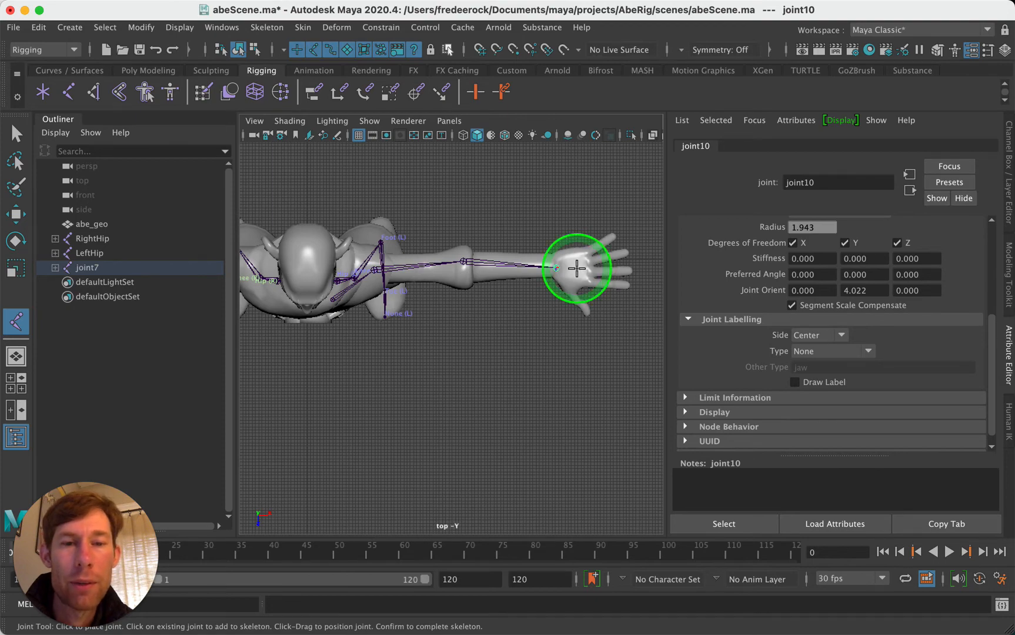
{"action": "left_click", "coordinate": [577, 269]}
{"action": "key", "text": "Return"}
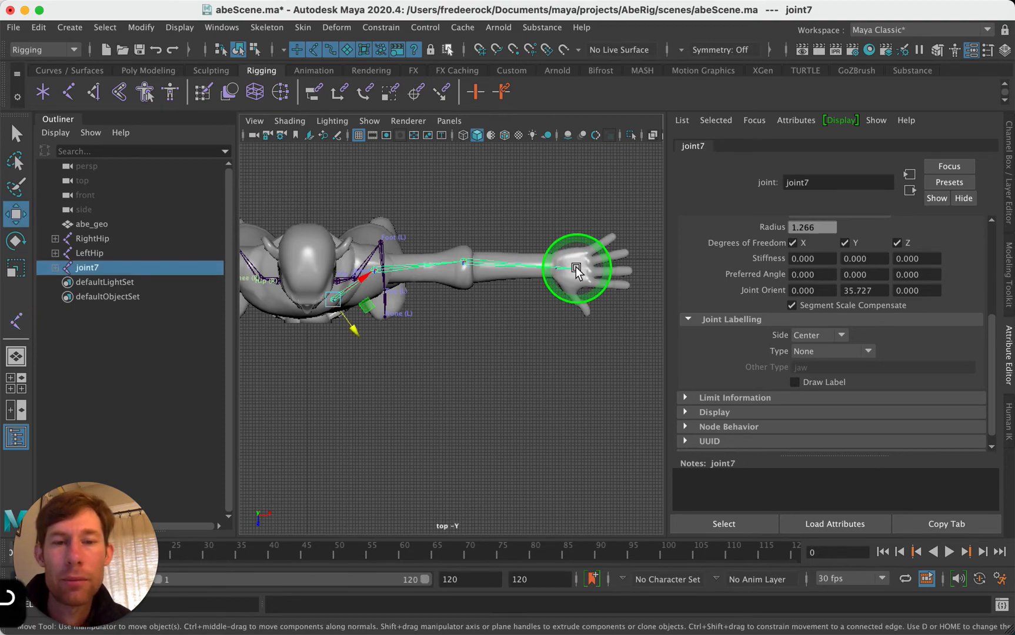
Step: Raise the new arm joint chain vertically in the front view from the feet to the height of the left arm
{"action": "key", "text": "w"}
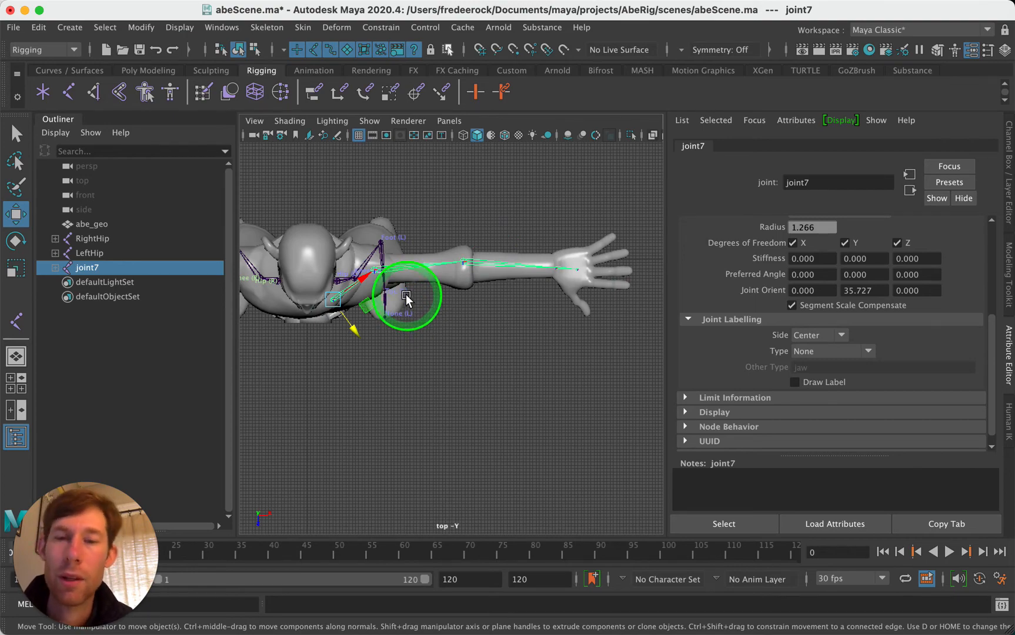
{"action": "key", "text": "space"}
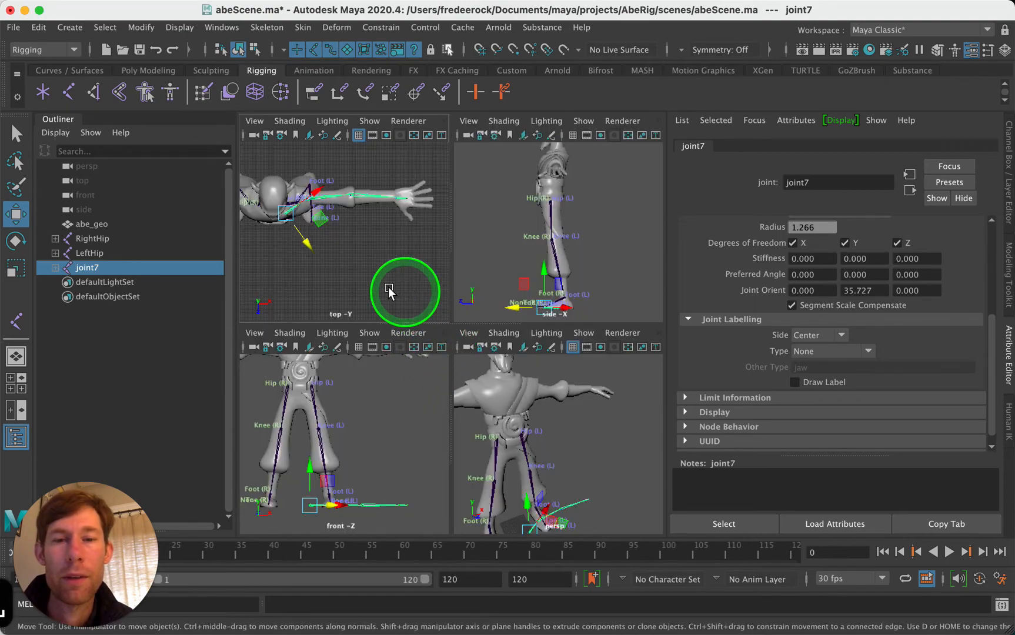
{"action": "key", "text": "space"}
{"action": "scroll", "coordinate": [515, 469], "scroll_direction": "down", "scroll_amount": 3}
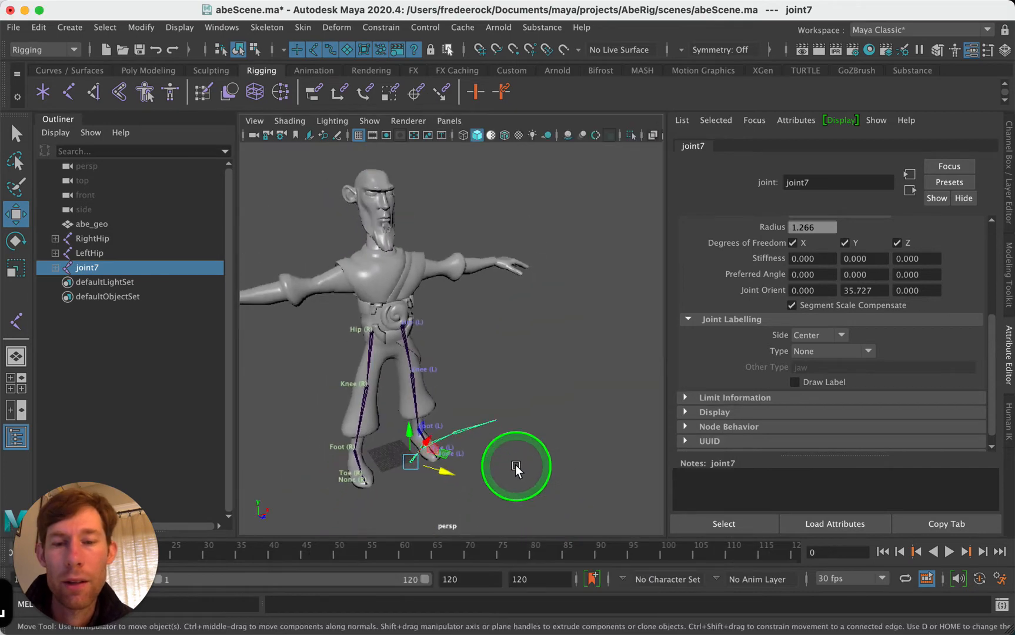
{"action": "left_click_drag", "start_coordinate": [507, 461], "coordinate": [454, 438], "text": "alt"}
{"action": "key", "text": "space"}
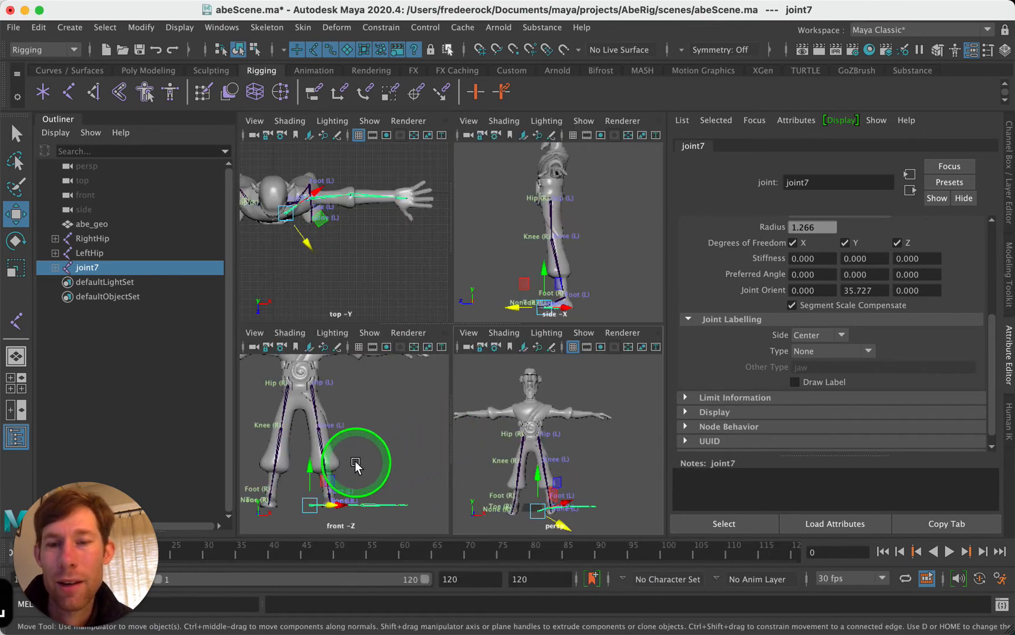
{"action": "key", "text": "space"}
{"action": "scroll", "coordinate": [355, 463], "scroll_direction": "down", "scroll_amount": 1}
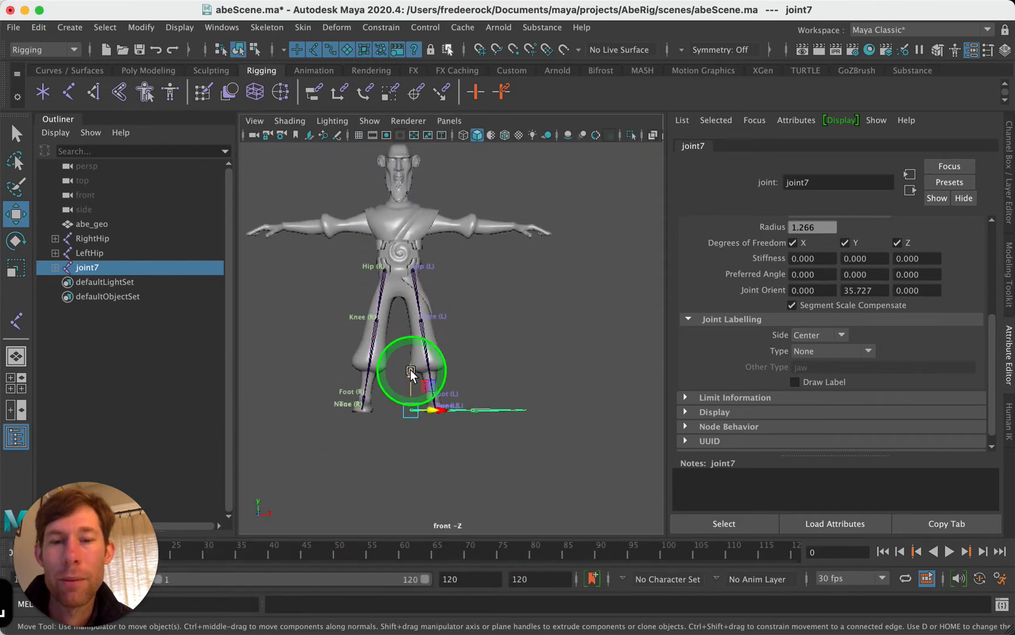
{"action": "left_click_drag", "start_coordinate": [410, 372], "coordinate": [402, 182]}
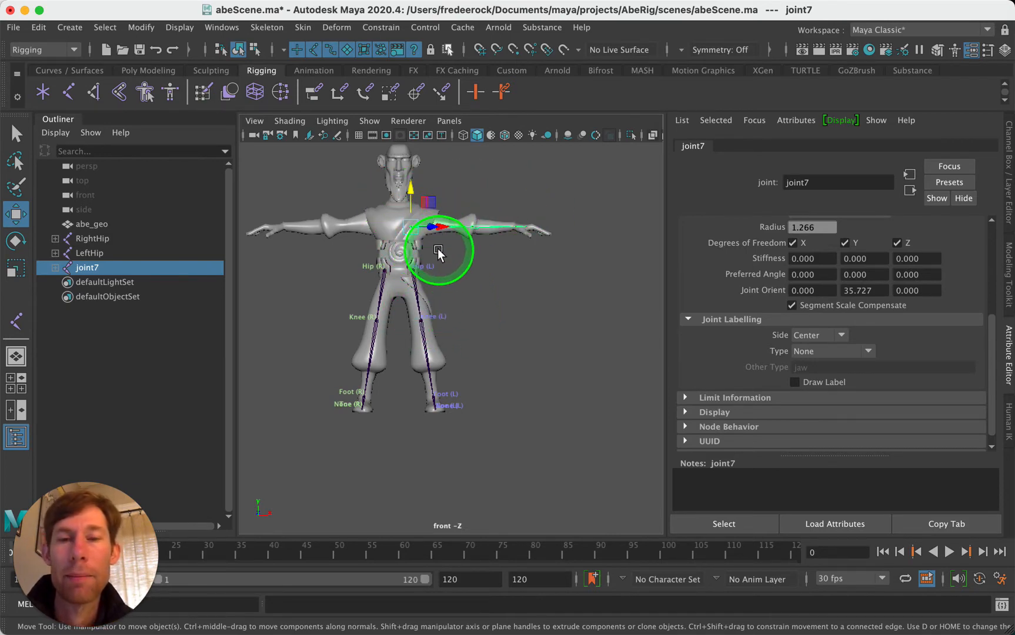
Step: Examine the arm chain's placement inside the left arm in the side view and in a close perspective view
{"action": "key", "text": "space"}
{"action": "key", "text": "space"}
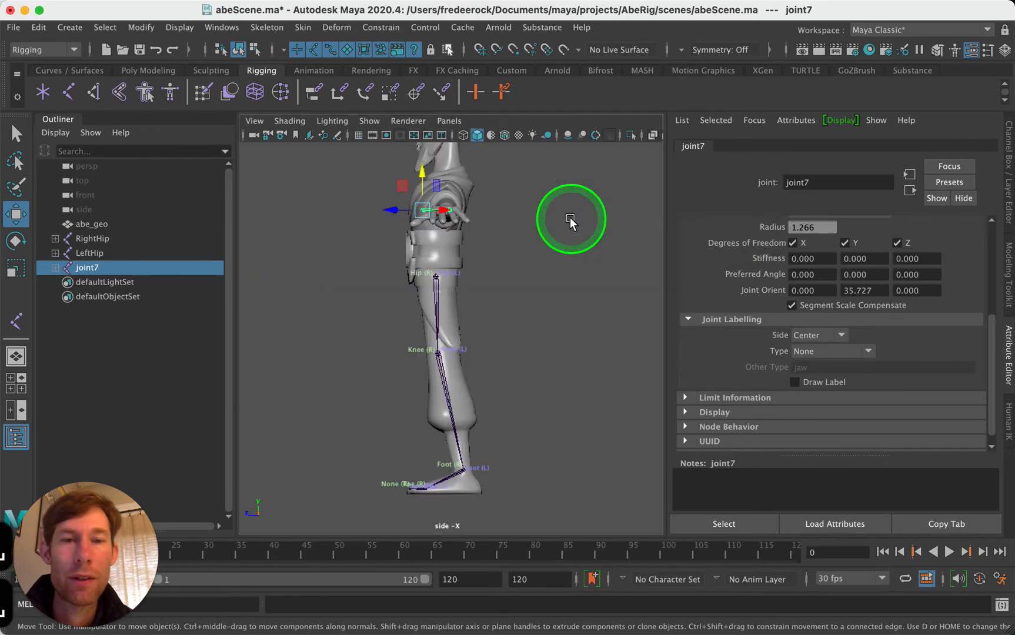
{"action": "key", "text": "space"}
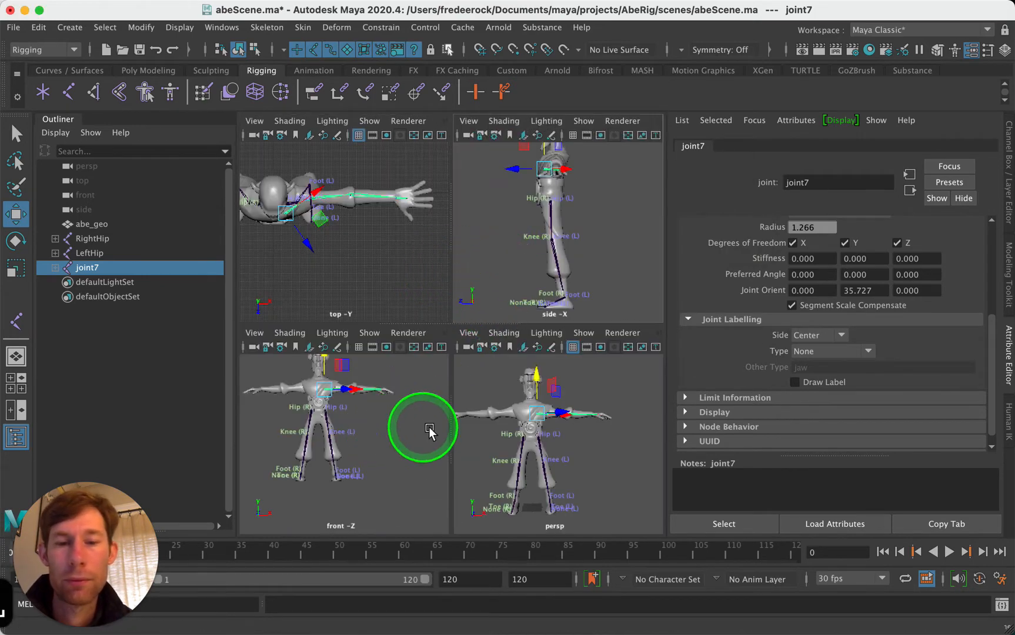
{"action": "key", "text": "space"}
{"action": "left_click_drag", "start_coordinate": [468, 250], "coordinate": [504, 278], "text": "alt"}
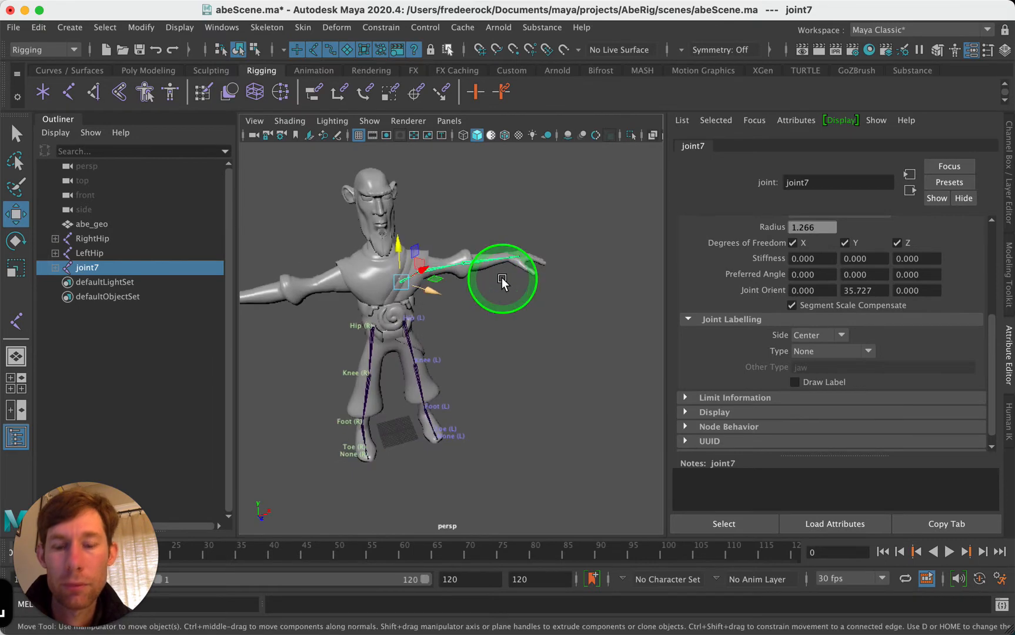
{"action": "key", "text": "f"}
{"action": "scroll", "coordinate": [463, 333], "scroll_direction": "up", "scroll_amount": 5}
{"action": "left_click_drag", "start_coordinate": [462, 333], "coordinate": [460, 390], "text": "alt"}
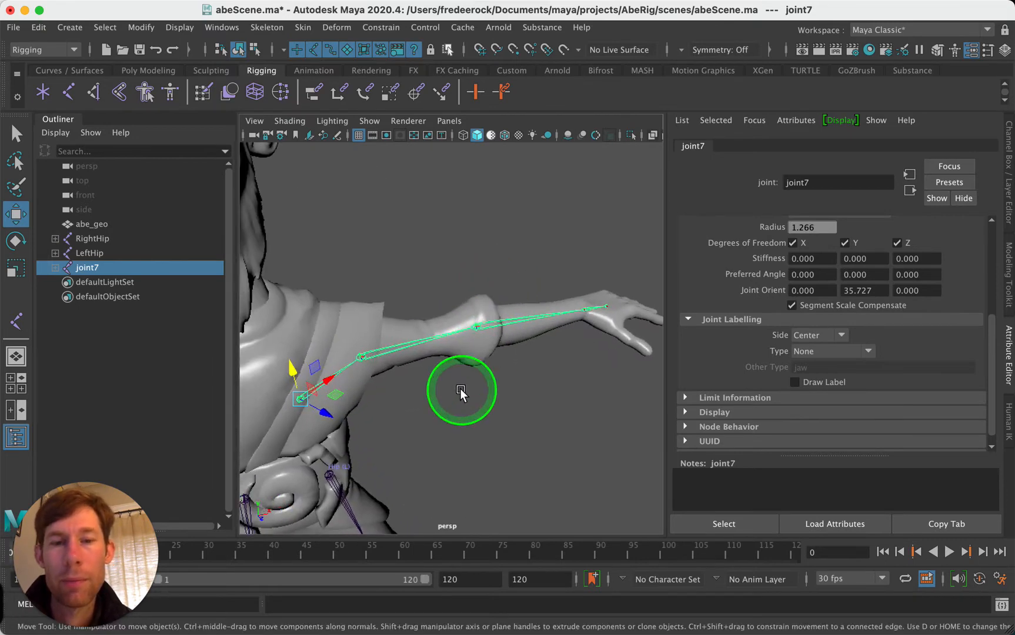
Step: Show the local rotation axes on the full joint7 arm hierarchy through the Orient Joint Options and examine their orientation
{"action": "left_click", "coordinate": [246, 70]}
{"action": "left_click", "coordinate": [271, 28]}
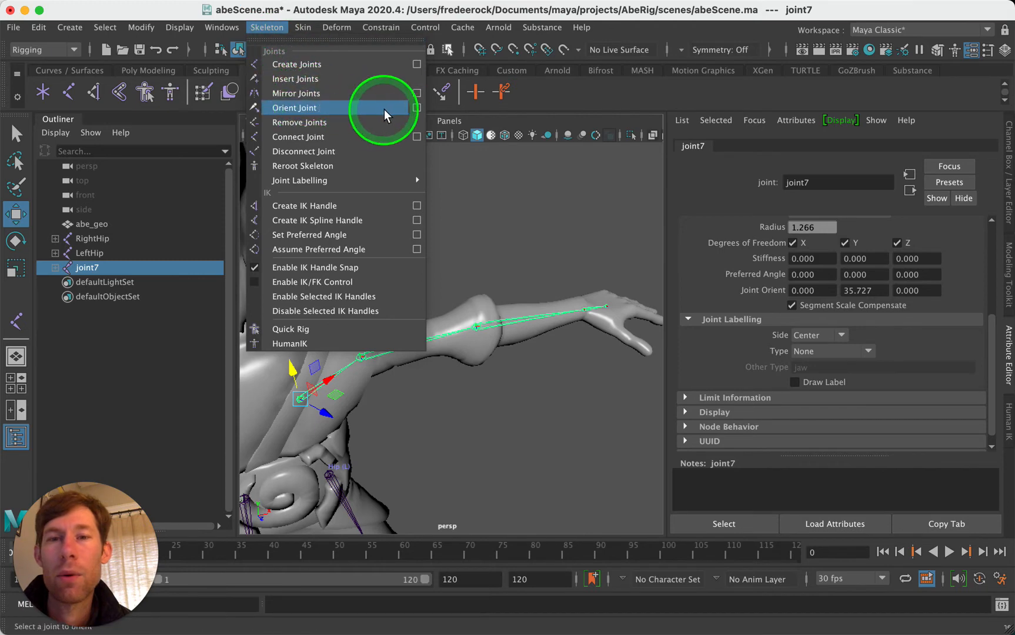
{"action": "left_click", "coordinate": [415, 110]}
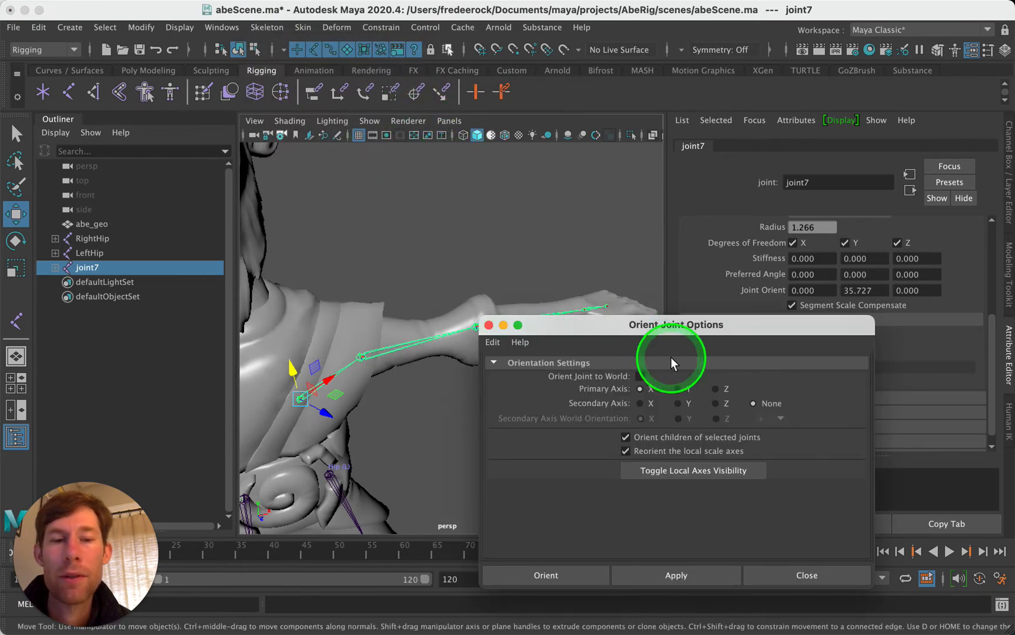
{"action": "left_click", "coordinate": [105, 27]}
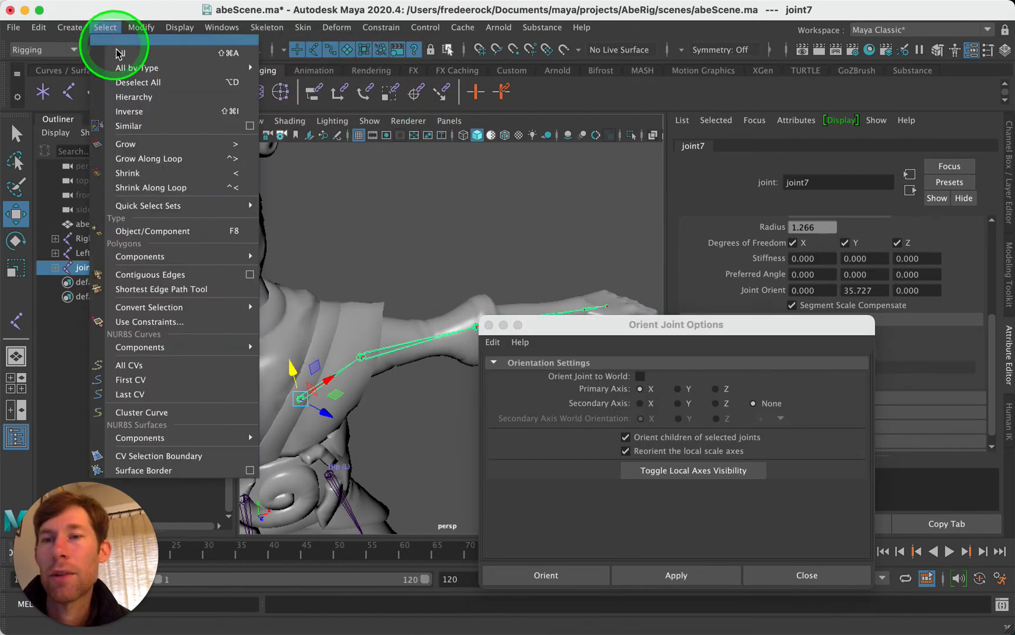
{"action": "left_click", "coordinate": [134, 89]}
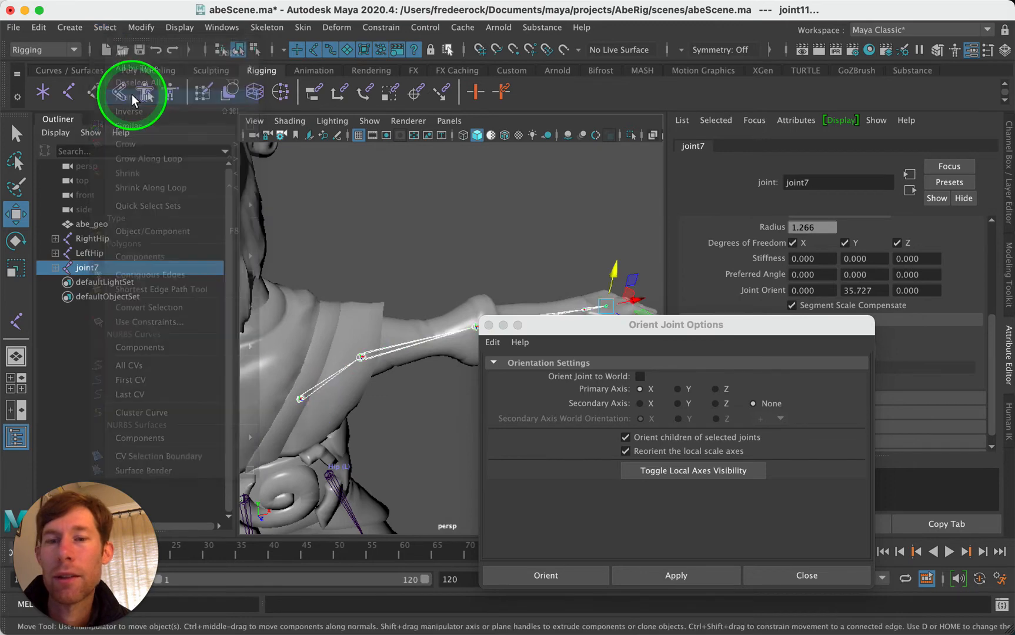
{"action": "left_click", "coordinate": [663, 472]}
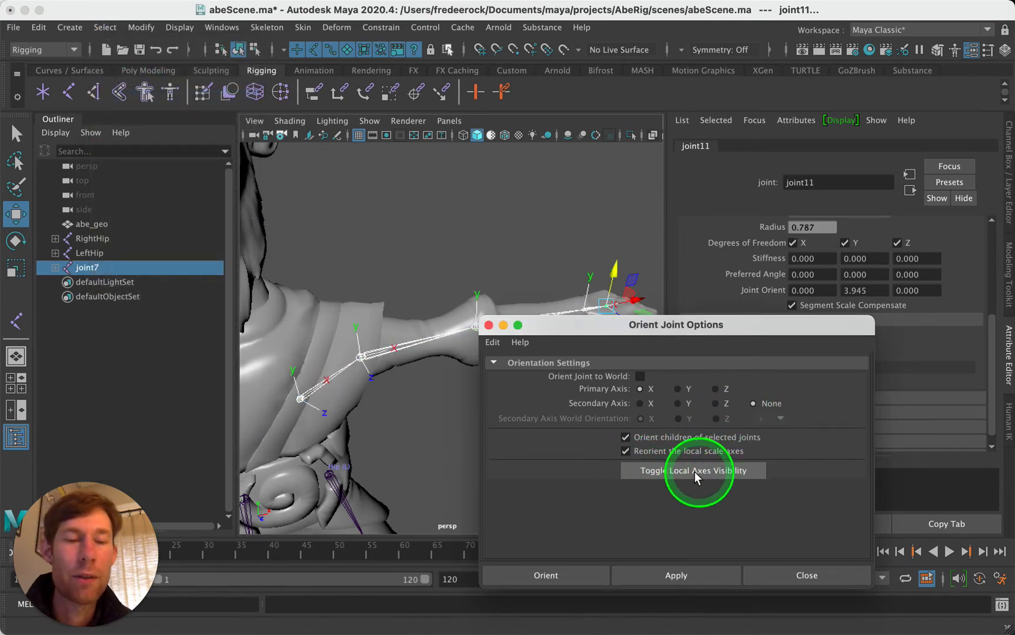
{"action": "left_click_drag", "start_coordinate": [608, 325], "coordinate": [651, 408]}
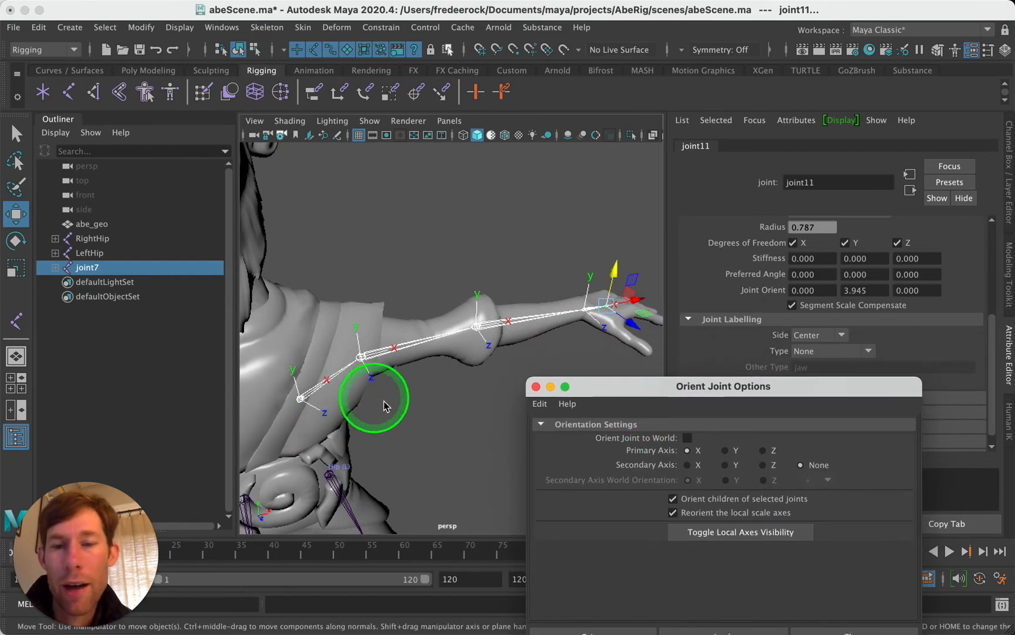
{"action": "left_click_drag", "start_coordinate": [384, 406], "coordinate": [429, 421], "text": "alt"}
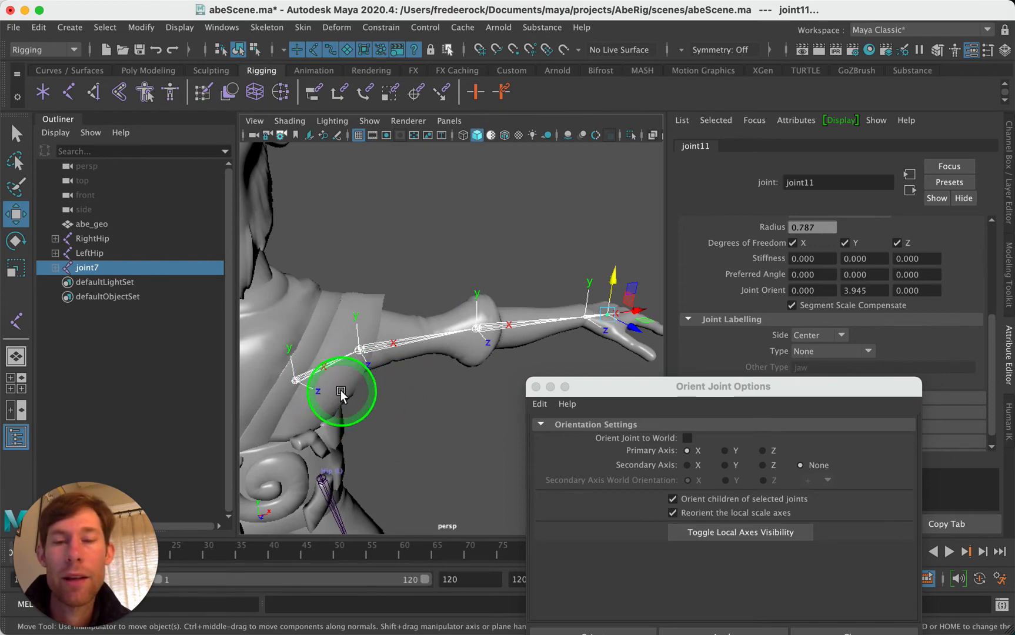
Step: Examine the local axes of the joints along the character's left arm
{"action": "left_click", "coordinate": [417, 414]}
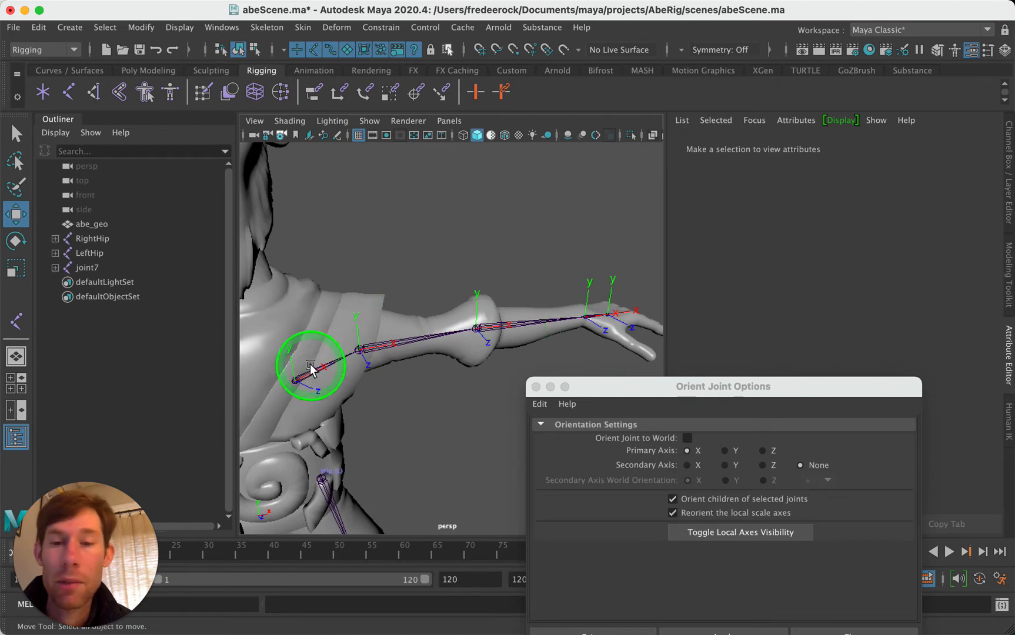
{"action": "left_click", "coordinate": [295, 383]}
{"action": "left_click", "coordinate": [371, 430]}
{"action": "scroll", "coordinate": [371, 430], "scroll_direction": "down", "scroll_amount": 5}
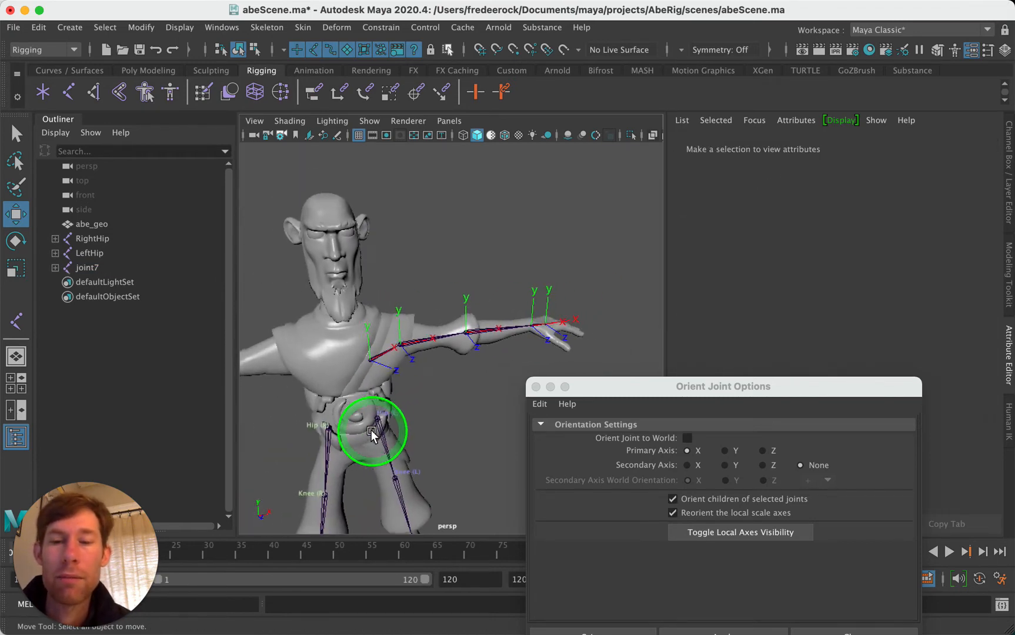
{"action": "scroll", "coordinate": [446, 450], "scroll_direction": "up", "scroll_amount": 3}
{"action": "scroll", "coordinate": [446, 465], "scroll_direction": "down", "scroll_amount": 3}
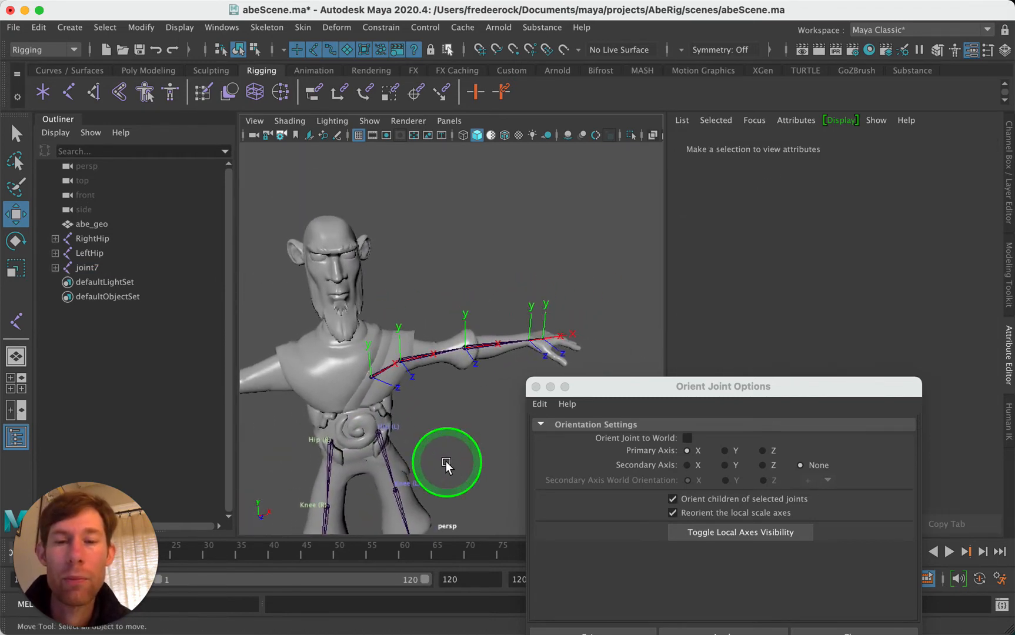
Step: Reset the Orient Joint options to their defaults and apply them to the left arm chain from its root joint, joint7
{"action": "left_click", "coordinate": [371, 379]}
{"action": "scroll", "coordinate": [414, 406], "scroll_direction": "up", "scroll_amount": 5}
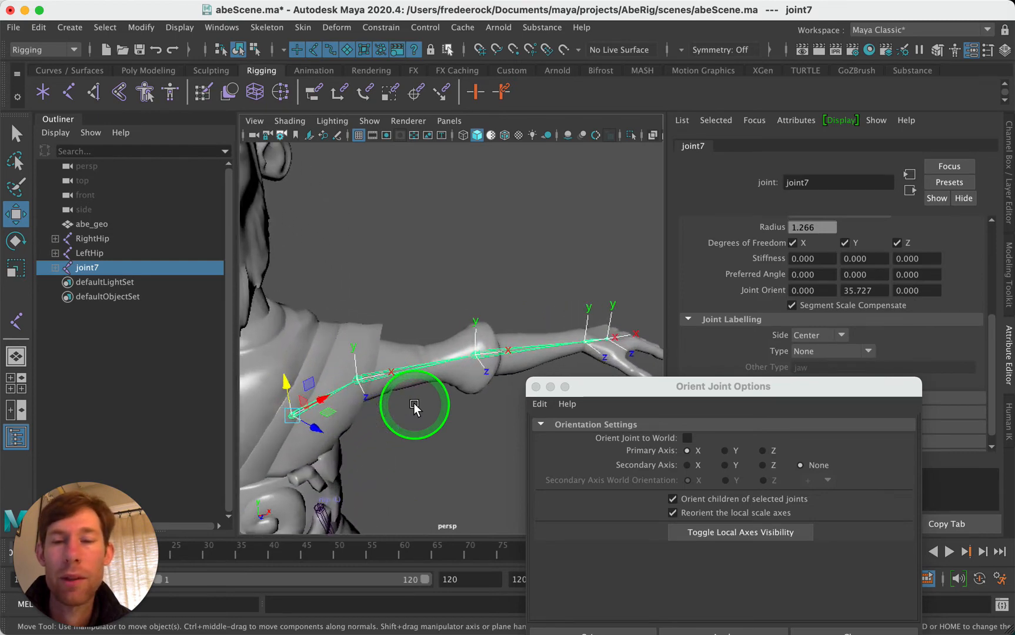
{"action": "scroll", "coordinate": [414, 407], "scroll_direction": "down", "scroll_amount": 1}
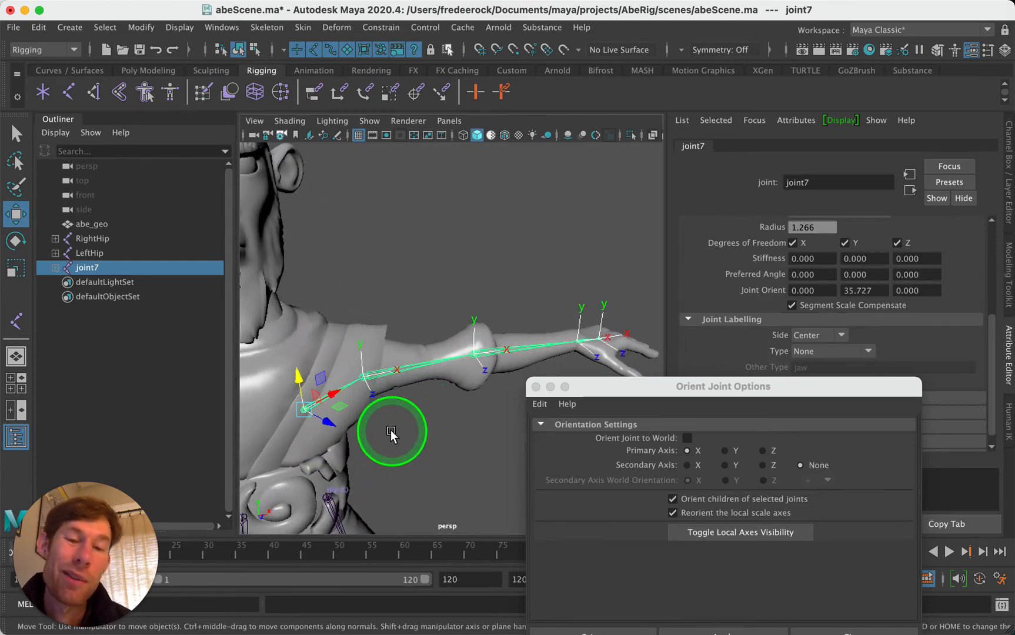
{"action": "middle_click_drag", "start_coordinate": [400, 440], "coordinate": [399, 424], "text": "alt"}
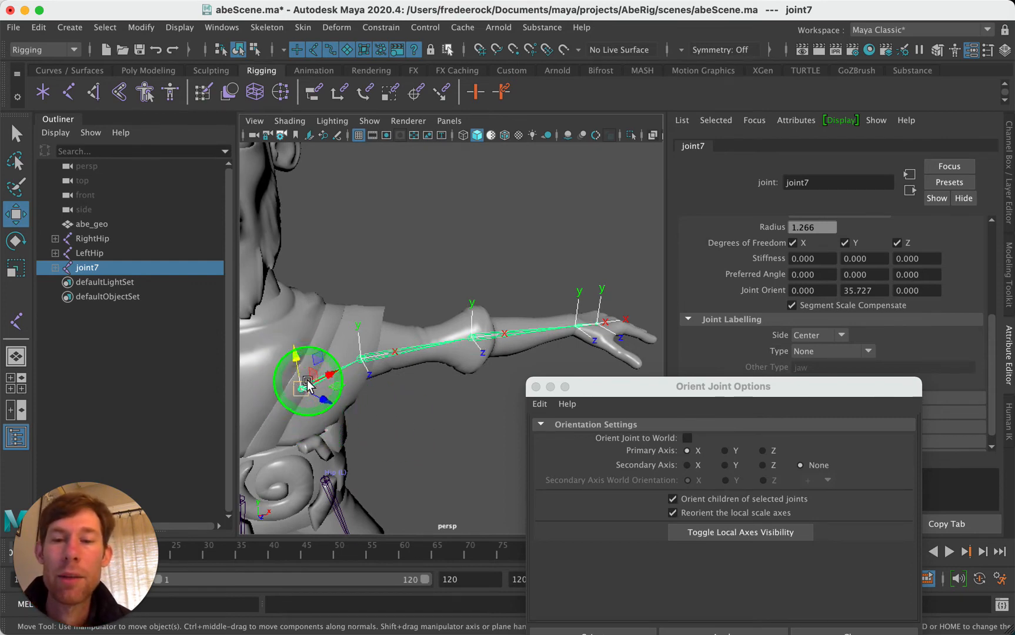
{"action": "left_click", "coordinate": [540, 404]}
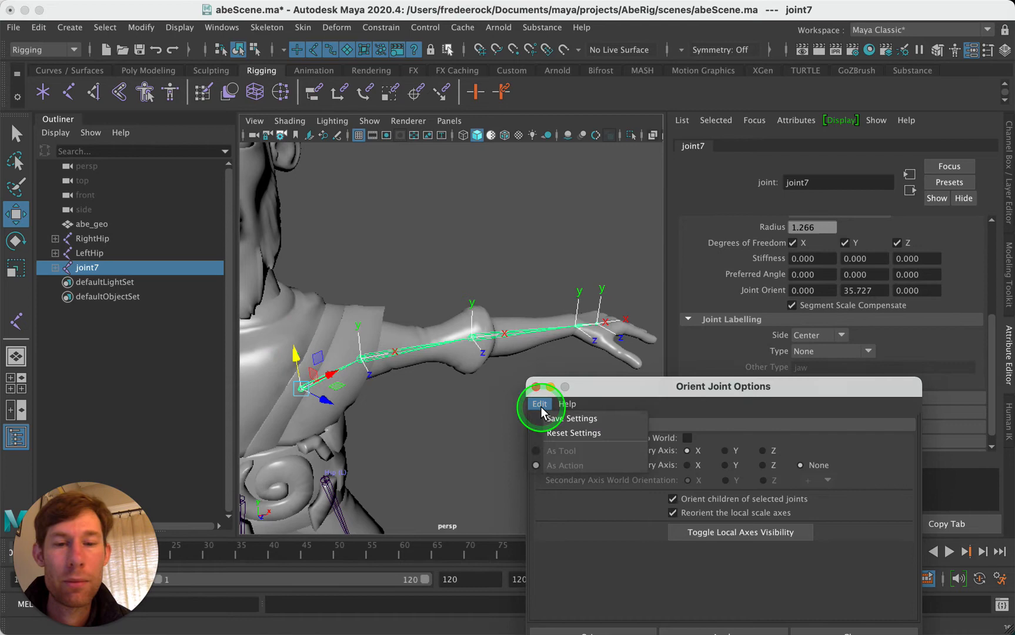
{"action": "left_click", "coordinate": [567, 432]}
{"action": "left_click_drag", "start_coordinate": [706, 395], "coordinate": [731, 227]}
{"action": "left_click", "coordinate": [748, 469]}
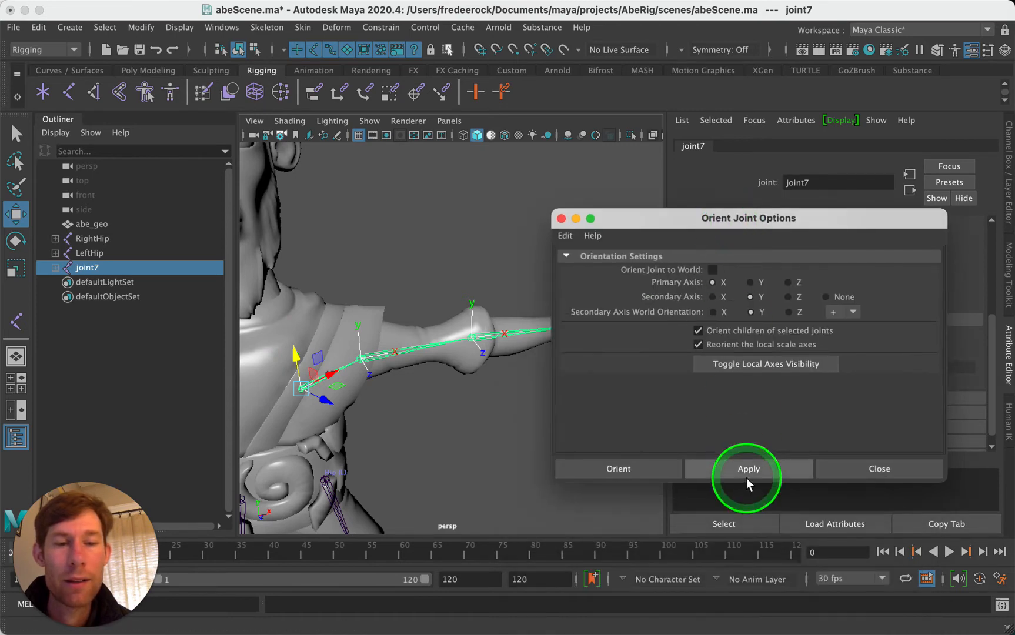
Step: Reorient the left arm chain with primary axis X, secondary axis Z and secondary world orientation +Y, then close the orient options
{"action": "left_click", "coordinate": [404, 435]}
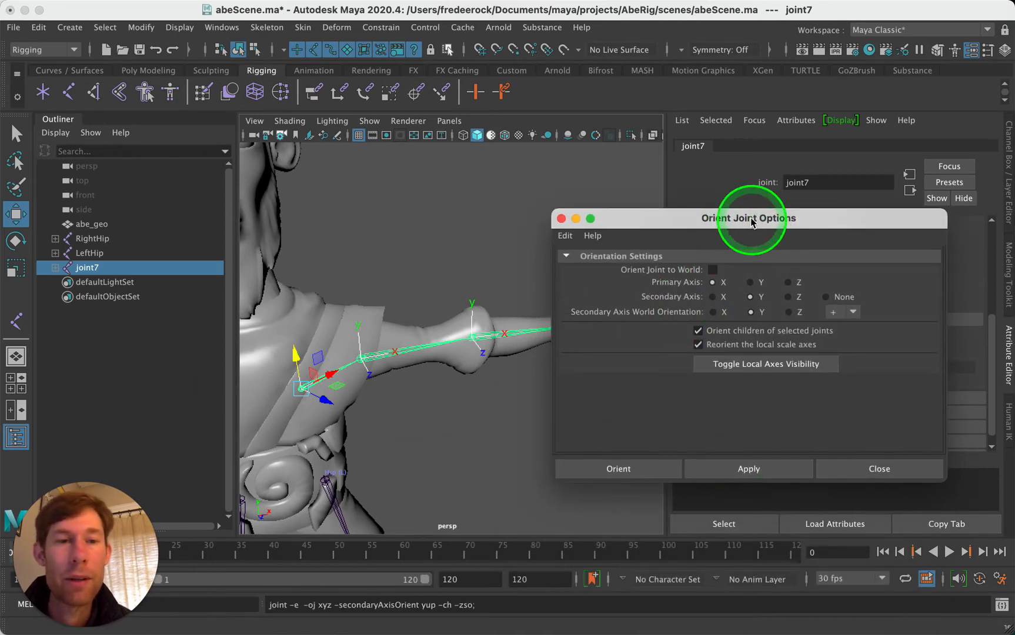
{"action": "left_click_drag", "start_coordinate": [751, 220], "coordinate": [767, 295]}
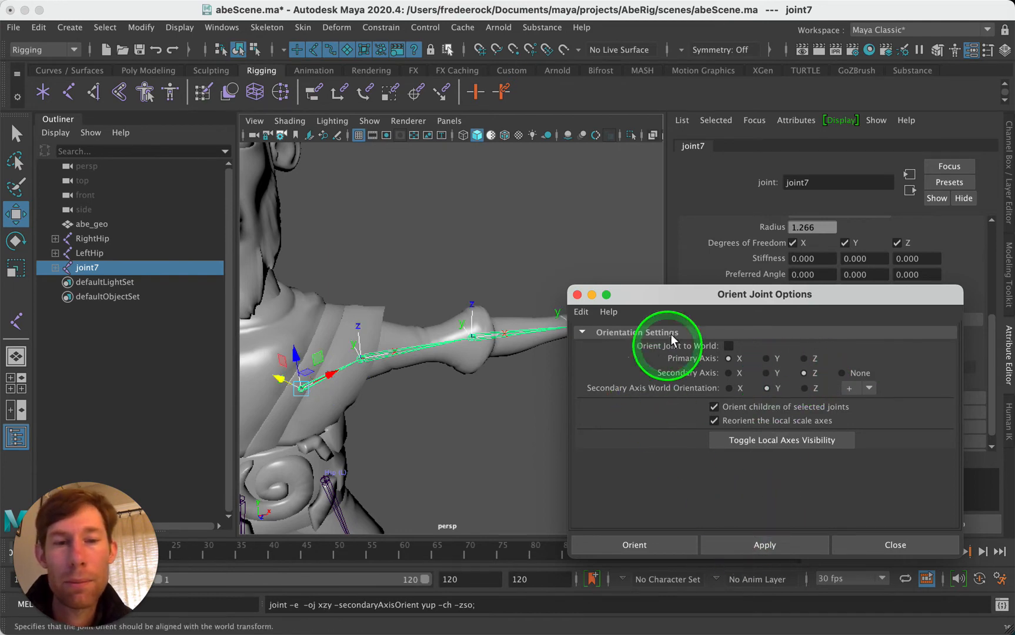
{"action": "left_click_drag", "start_coordinate": [670, 294], "coordinate": [684, 371]}
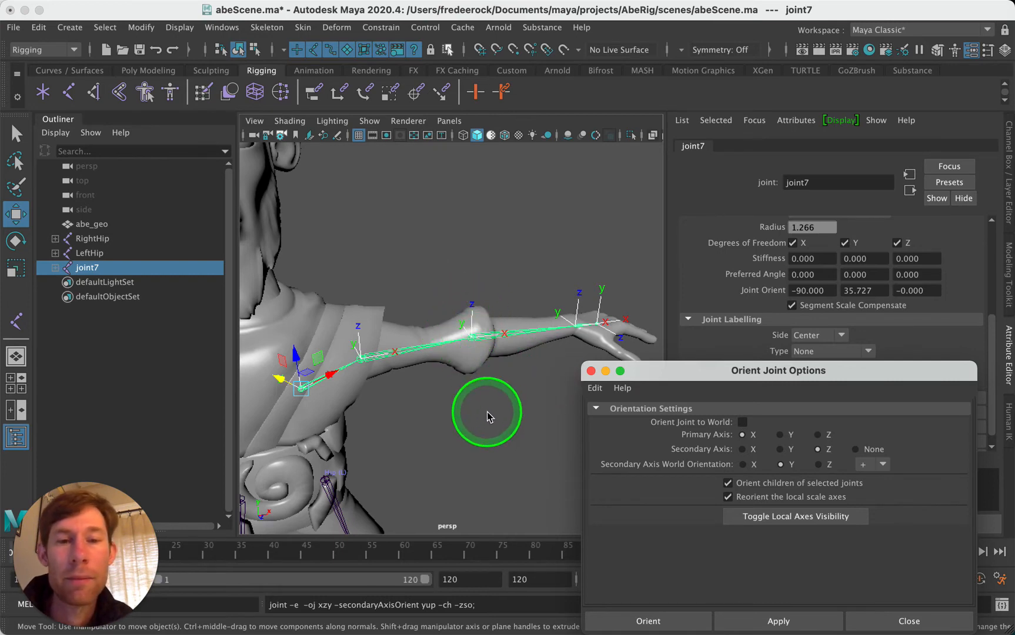
{"action": "left_click", "coordinate": [389, 420]}
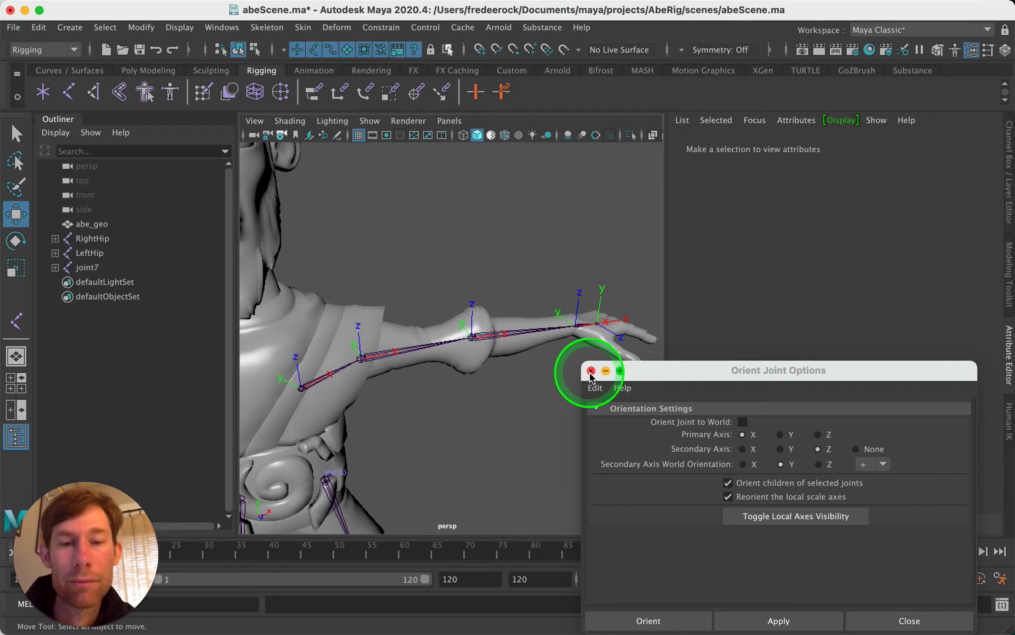
{"action": "left_click", "coordinate": [591, 371]}
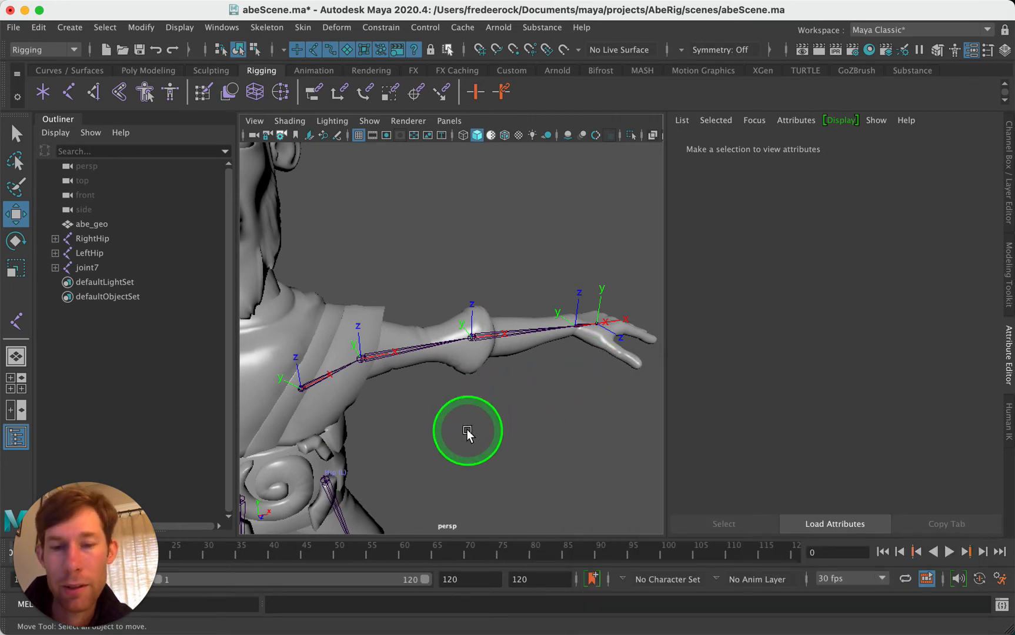
Step: Examine the left arm joints' reoriented axes in the front view and return to the perspective view
{"action": "middle_click_drag", "start_coordinate": [464, 445], "coordinate": [543, 428], "text": "alt"}
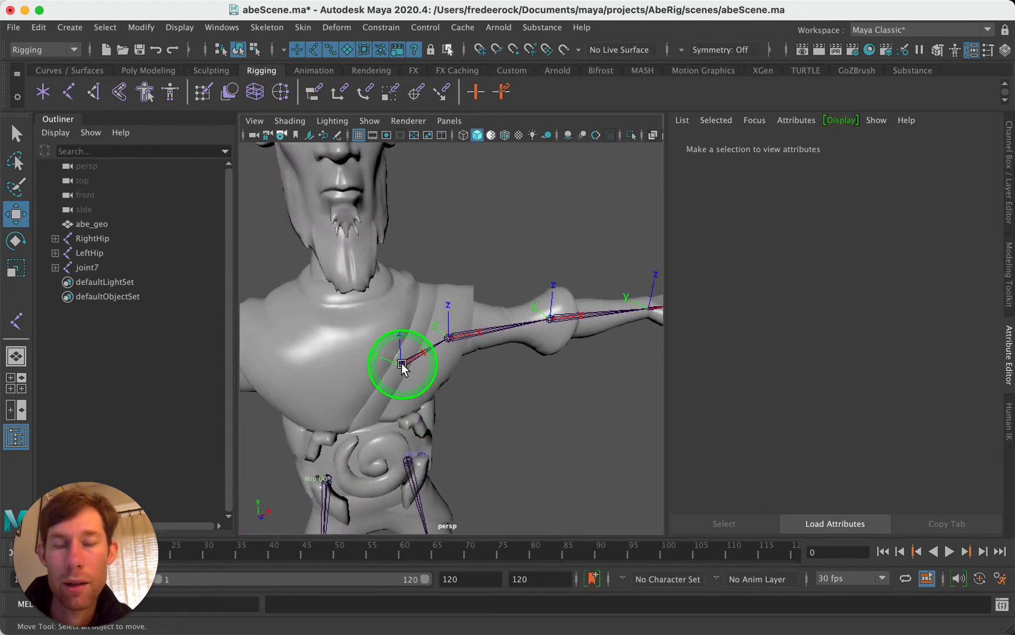
{"action": "key", "text": "space"}
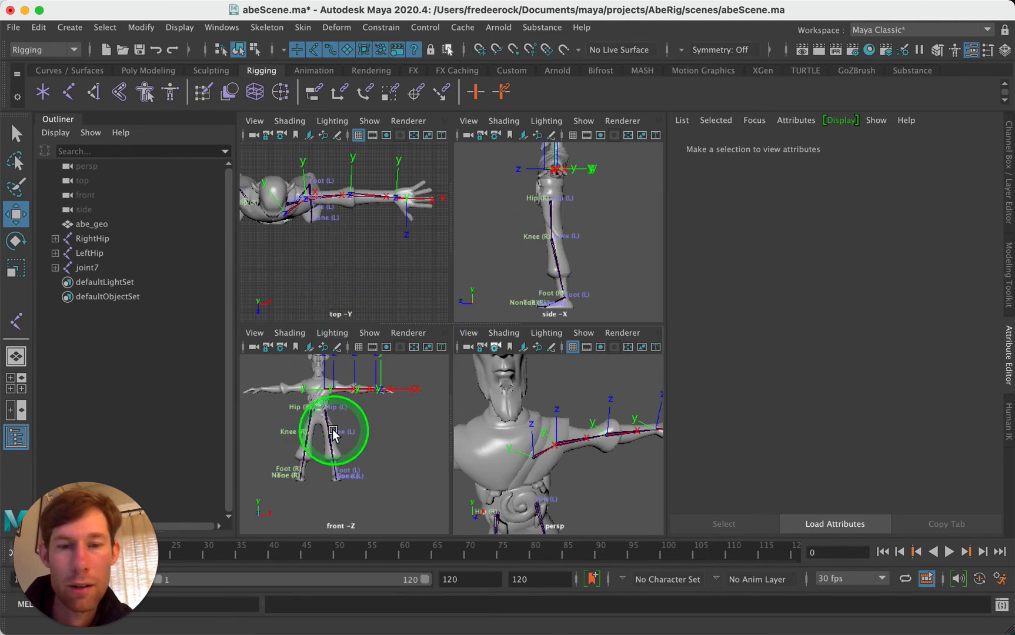
{"action": "key", "text": "space"}
{"action": "scroll", "coordinate": [406, 285], "scroll_direction": "up", "scroll_amount": 3}
{"action": "scroll", "coordinate": [459, 339], "scroll_direction": "up", "scroll_amount": 6}
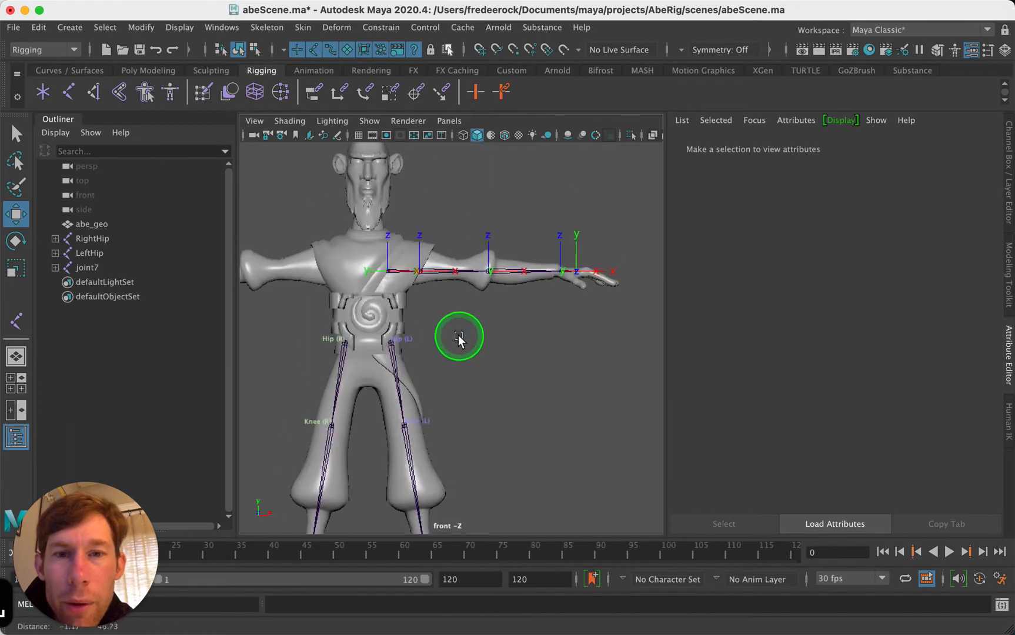
{"action": "middle_click_drag", "start_coordinate": [459, 340], "coordinate": [430, 364], "text": "alt"}
{"action": "middle_click_drag", "start_coordinate": [430, 360], "coordinate": [428, 360], "text": "alt"}
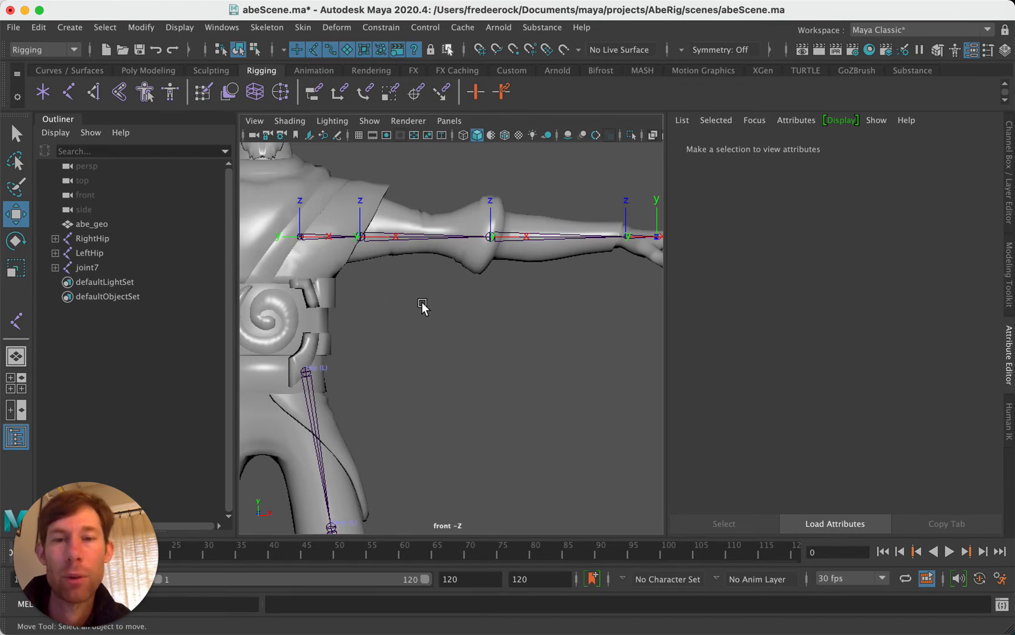
{"action": "key", "text": "space"}
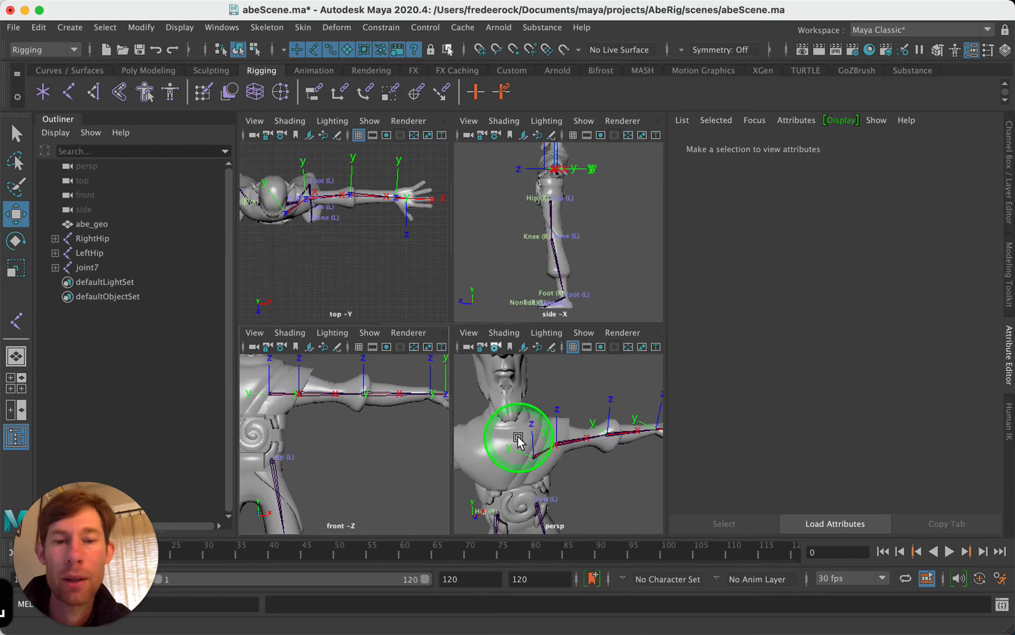
{"action": "key", "text": "space"}
Step: Label the left arm chain's root joint as Collar and show all joint labels
{"action": "left_click", "coordinate": [401, 361]}
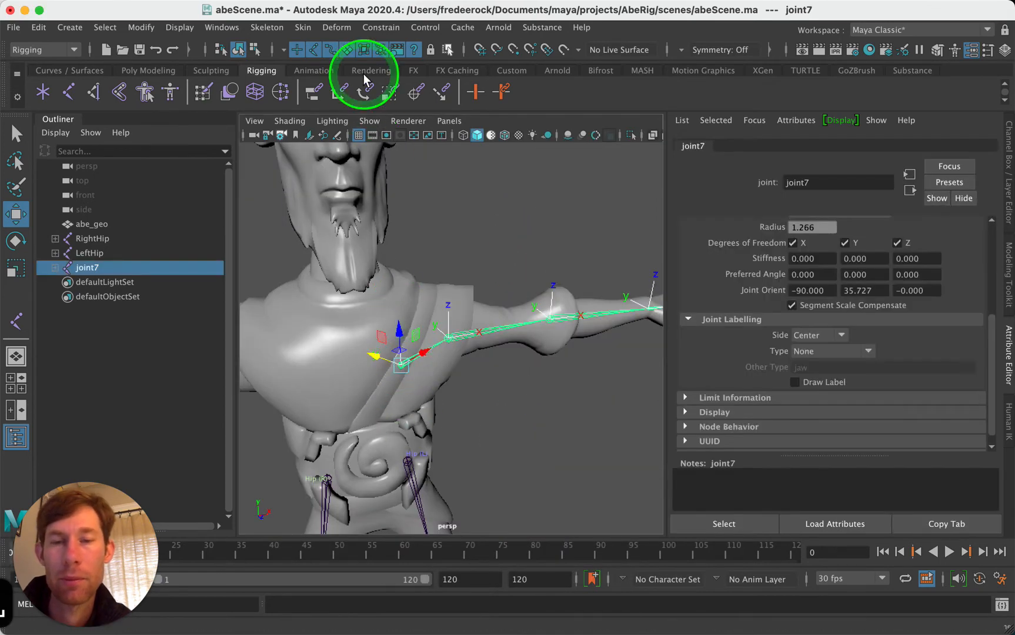
{"action": "left_click", "coordinate": [266, 28]}
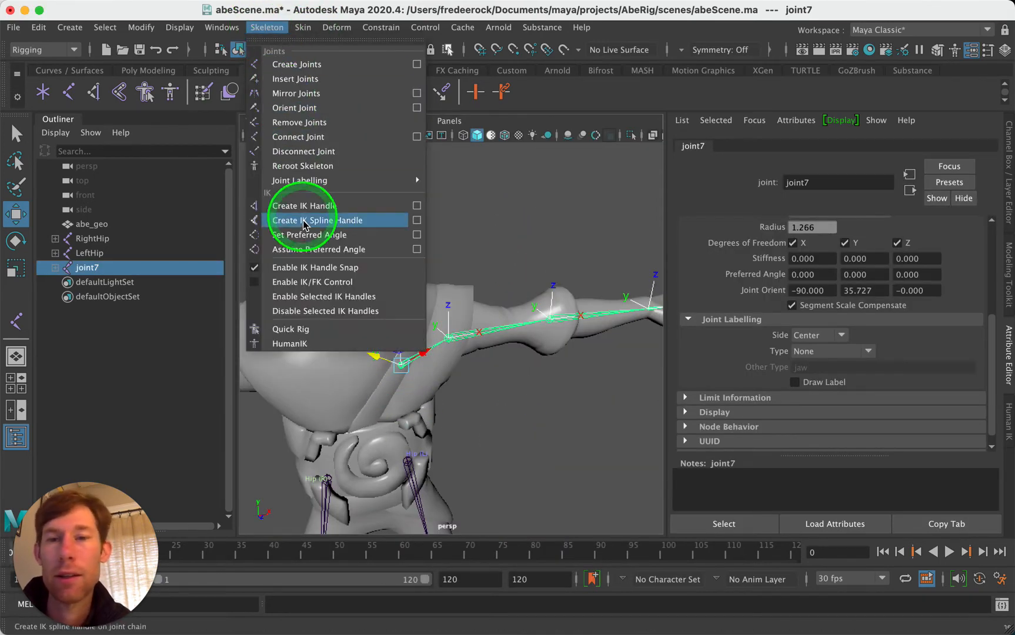
{"action": "mouse_move", "coordinate": [299, 181]}
{"action": "mouse_move", "coordinate": [539, 182]}
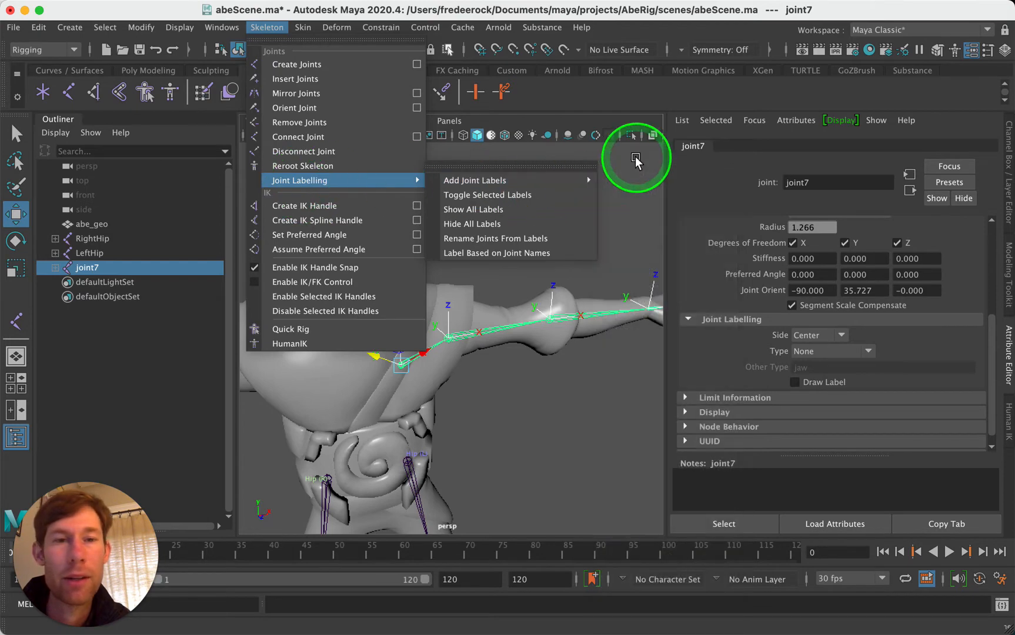
{"action": "left_click", "coordinate": [637, 164]}
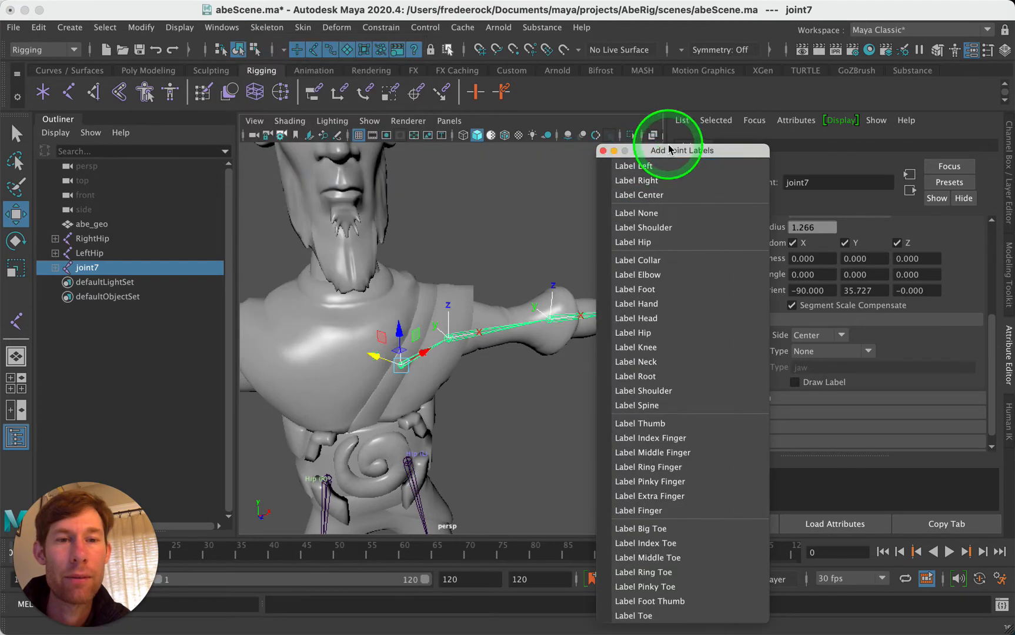
{"action": "left_click_drag", "start_coordinate": [665, 151], "coordinate": [717, 112]}
{"action": "left_click", "coordinate": [753, 226]}
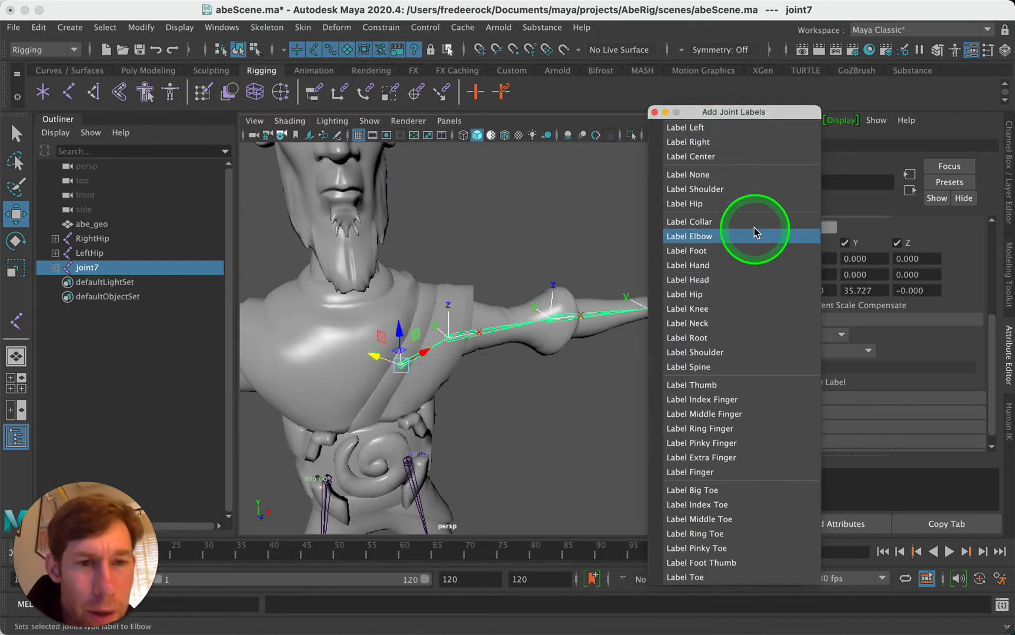
{"action": "left_click_drag", "start_coordinate": [753, 225], "coordinate": [727, 224]}
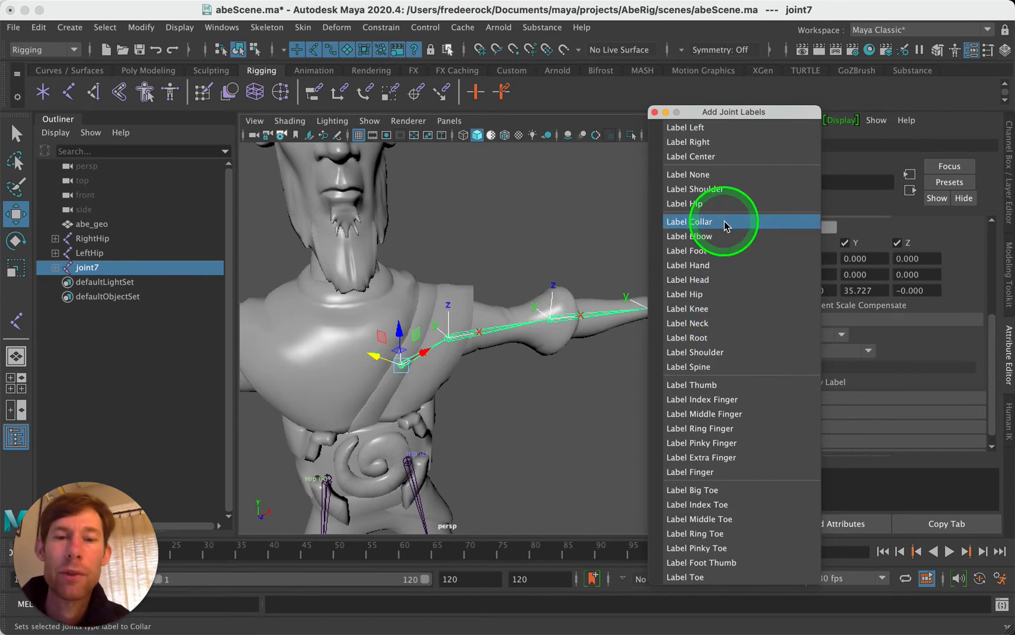
{"action": "left_click_drag", "start_coordinate": [727, 227], "coordinate": [727, 226]}
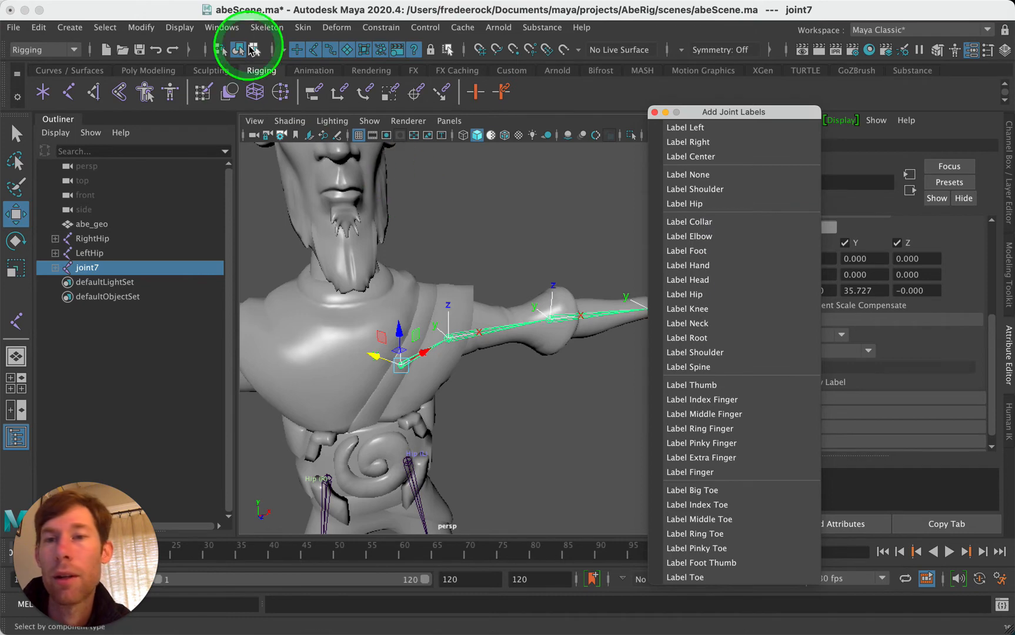
{"action": "left_click_drag", "start_coordinate": [263, 34], "coordinate": [499, 217]}
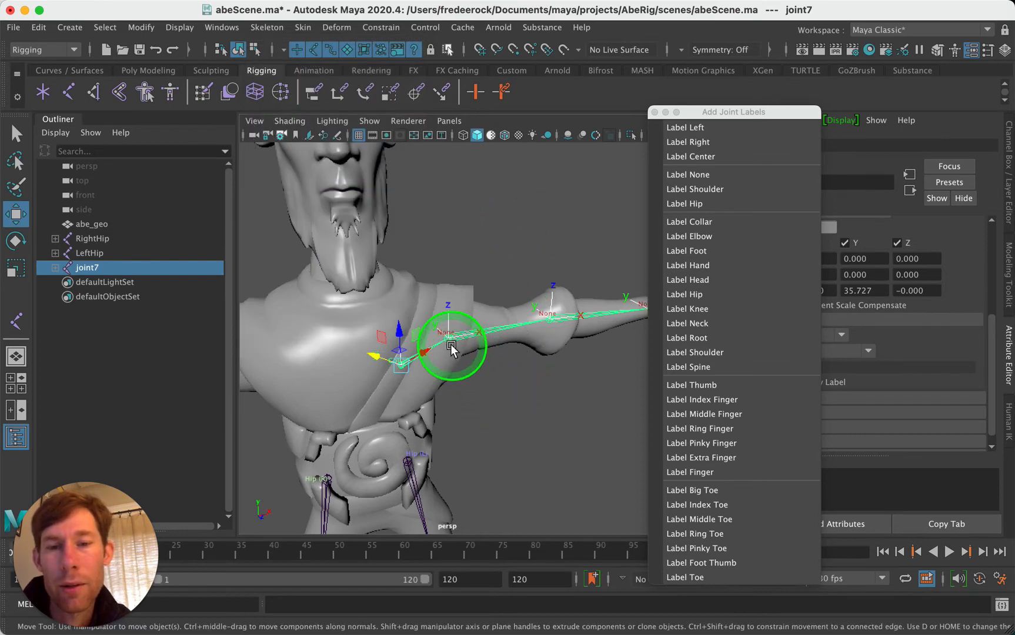
Step: Label the left upper-arm joint as Shoulder and the joint at the middle of the arm as Elbow
{"action": "left_click", "coordinate": [451, 348]}
{"action": "left_click_drag", "start_coordinate": [716, 293], "coordinate": [710, 351]}
{"action": "left_click", "coordinate": [562, 315]}
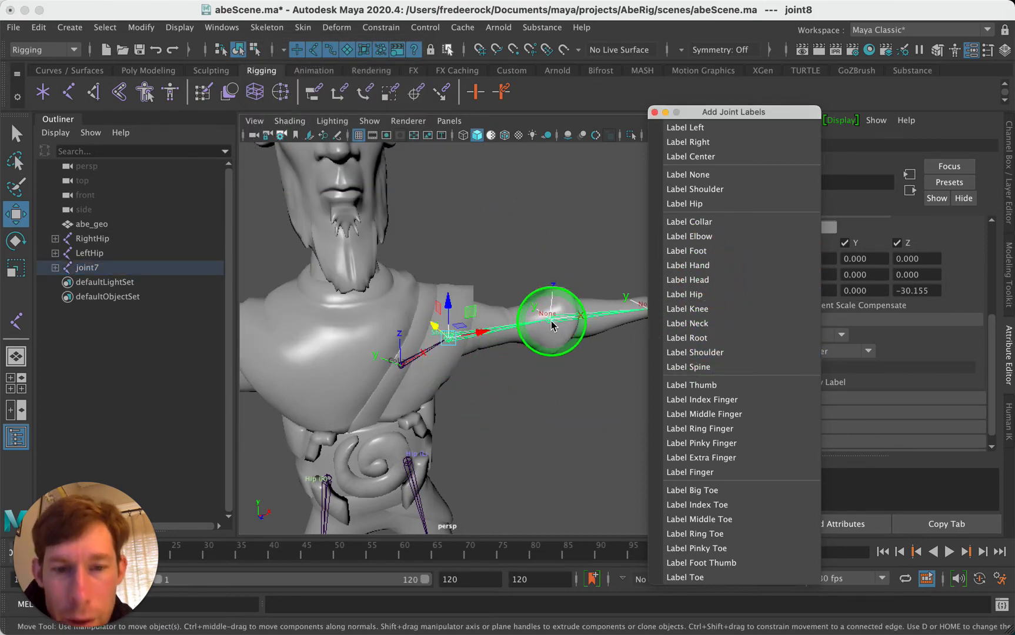
{"action": "left_click_drag", "start_coordinate": [676, 309], "coordinate": [708, 238]}
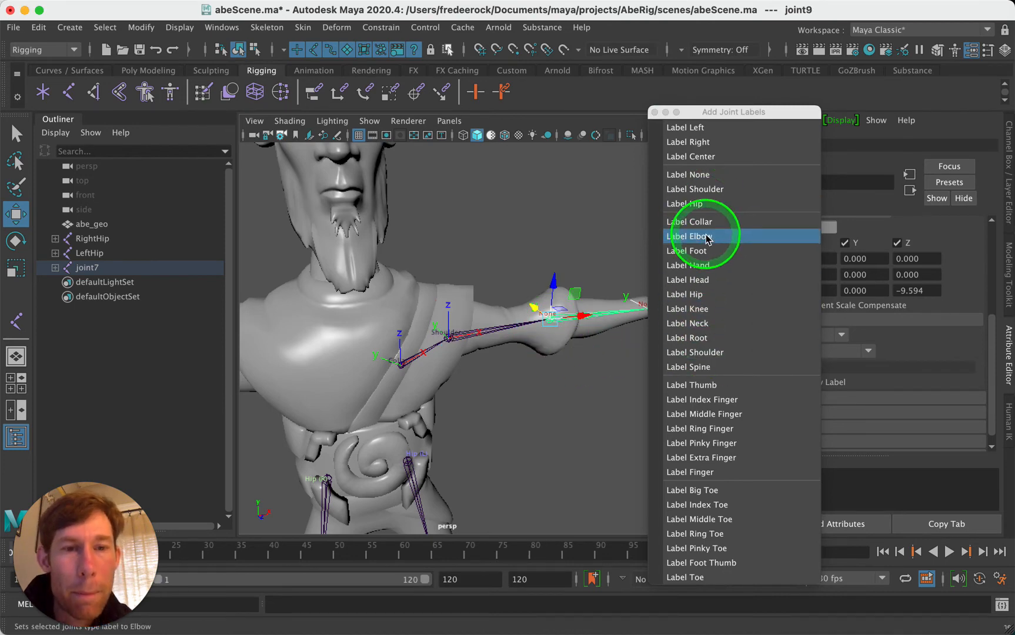
{"action": "left_click", "coordinate": [708, 238]}
Step: Label the left wrist joint as Hand
{"action": "middle_click_drag", "start_coordinate": [581, 374], "coordinate": [446, 366], "text": "alt"}
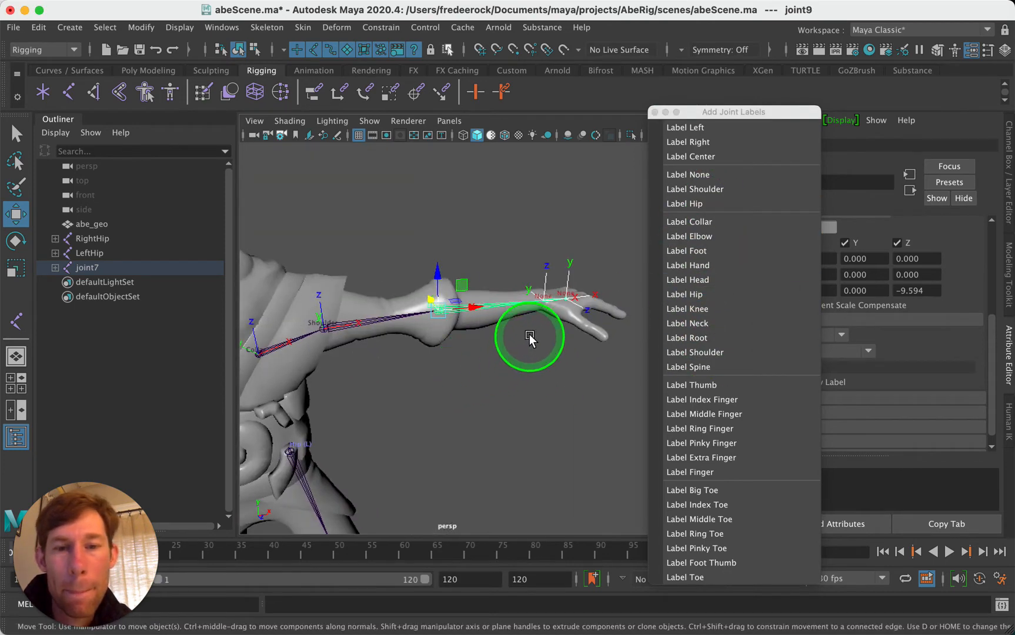
{"action": "left_click", "coordinate": [548, 308]}
{"action": "left_click_drag", "start_coordinate": [650, 307], "coordinate": [716, 270]}
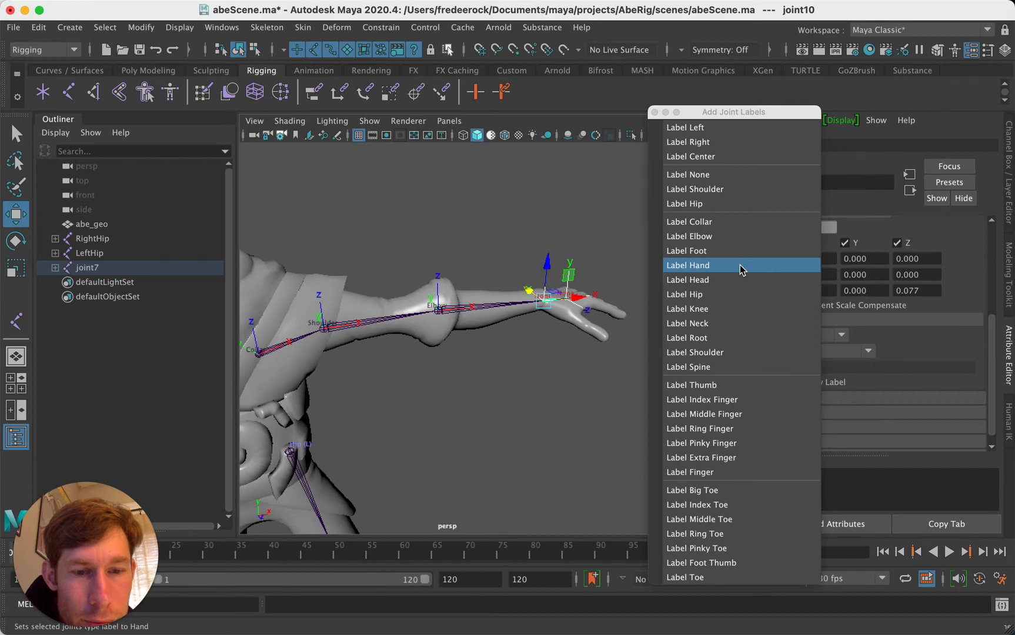
{"action": "left_click", "coordinate": [739, 267]}
Step: Close the list of joint labels and open the HumanIK character definition
{"action": "left_click", "coordinate": [543, 360]}
{"action": "scroll", "coordinate": [543, 360], "scroll_direction": "up", "scroll_amount": 2}
{"action": "scroll", "coordinate": [543, 361], "scroll_direction": "up", "scroll_amount": 4}
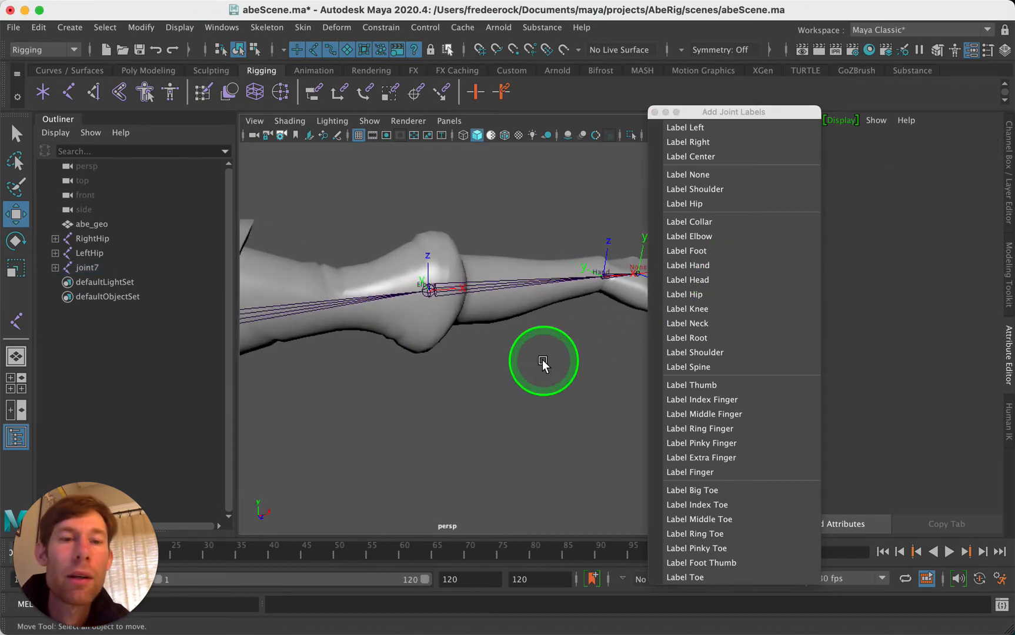
{"action": "middle_click_drag", "start_coordinate": [543, 361], "coordinate": [342, 383], "text": "alt"}
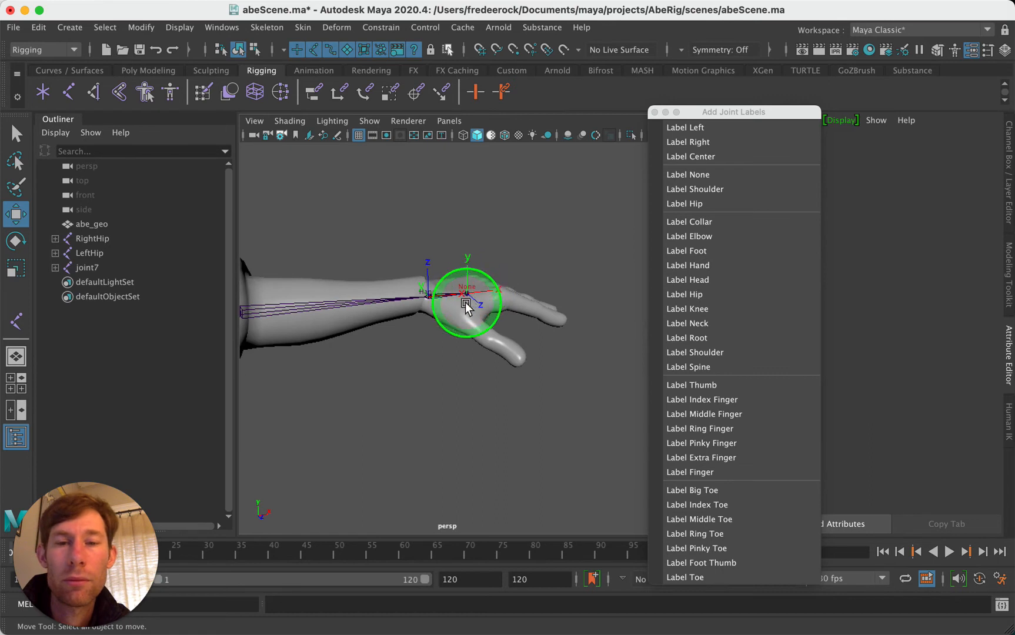
{"action": "scroll", "coordinate": [447, 333], "scroll_direction": "down", "scroll_amount": 6}
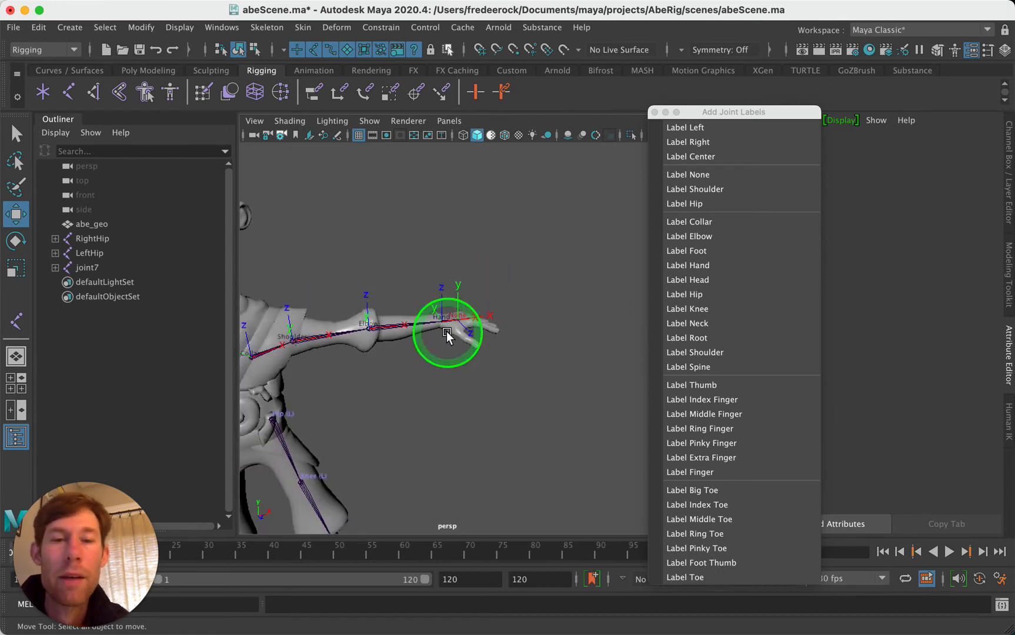
{"action": "left_click", "coordinate": [654, 112]}
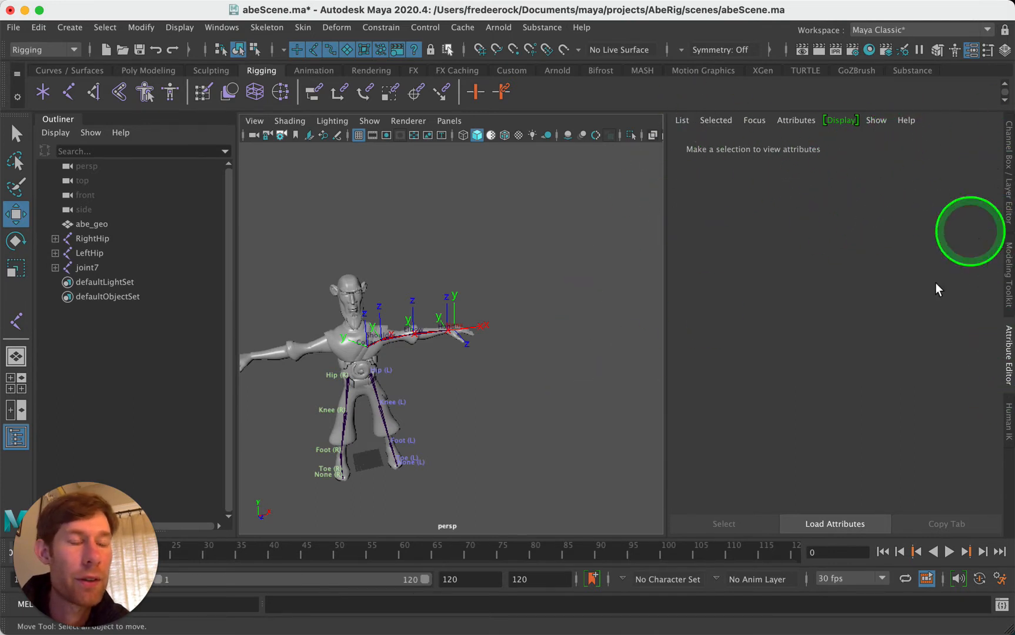
{"action": "left_click", "coordinate": [1009, 431]}
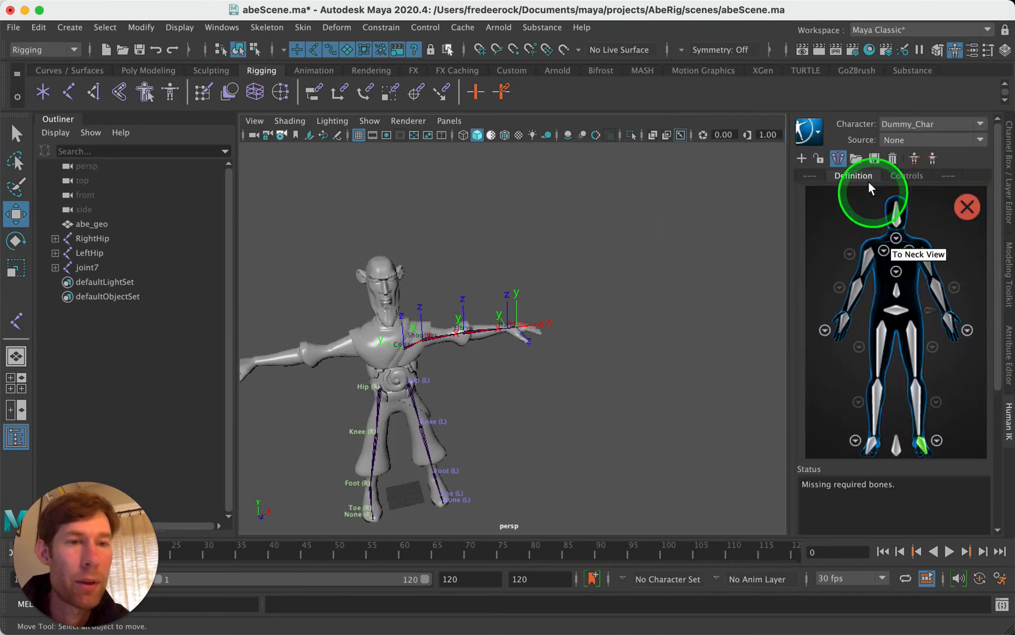
Step: Set the active character to None and import the Human IK example
{"action": "left_click", "coordinate": [821, 135]}
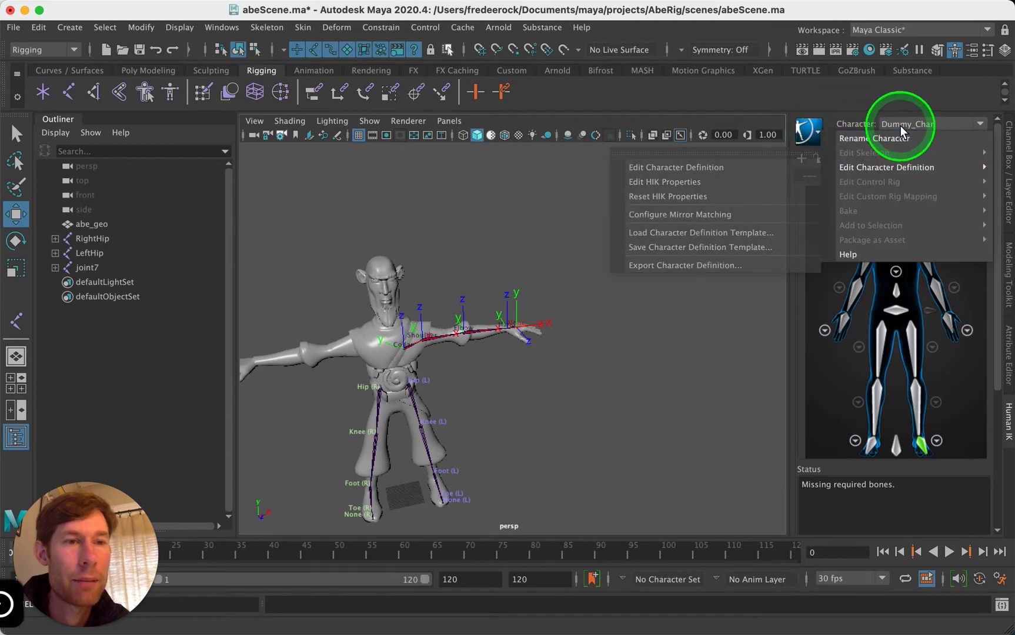
{"action": "left_click", "coordinate": [900, 125]}
{"action": "left_click", "coordinate": [900, 125]}
{"action": "left_click", "coordinate": [901, 140]}
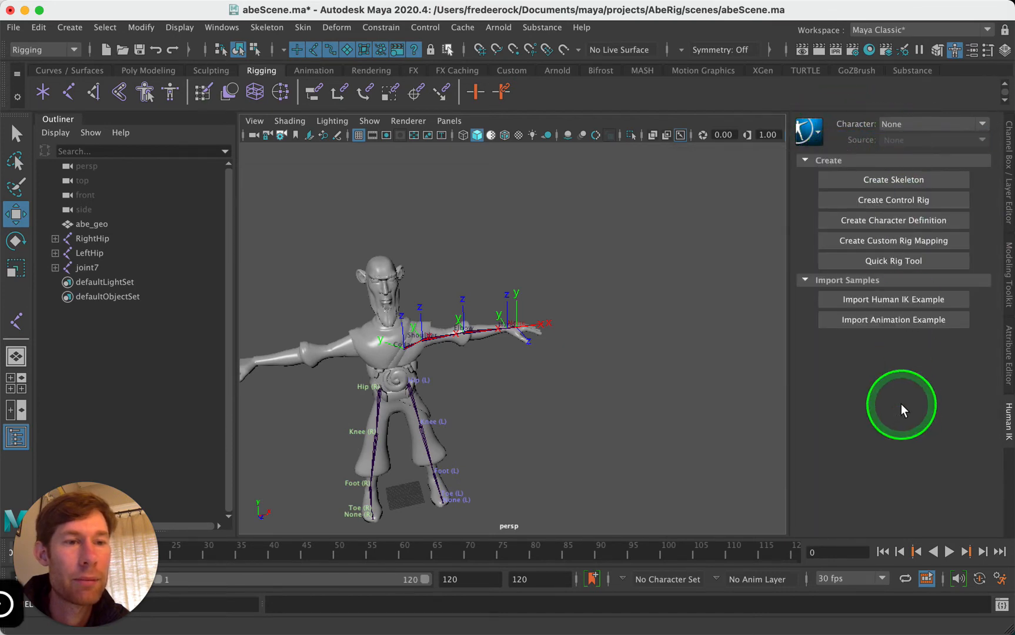
{"action": "left_click", "coordinate": [891, 299]}
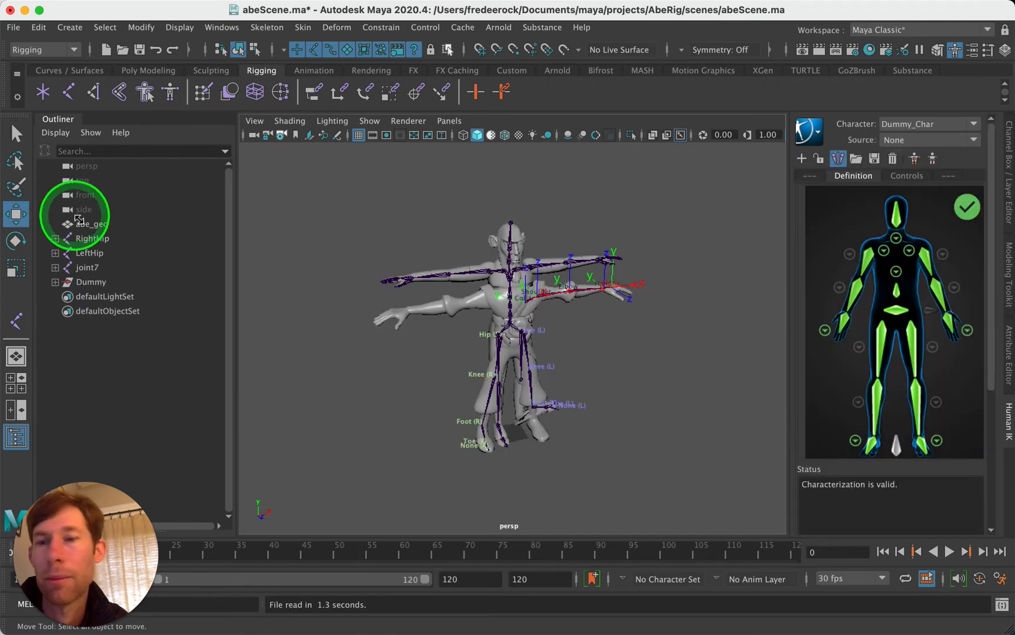
Step: Move the imported dummy sideways by its Hips joint until it stands clear of the Abe model
{"action": "left_click", "coordinate": [108, 283]}
{"action": "left_click", "coordinate": [627, 356]}
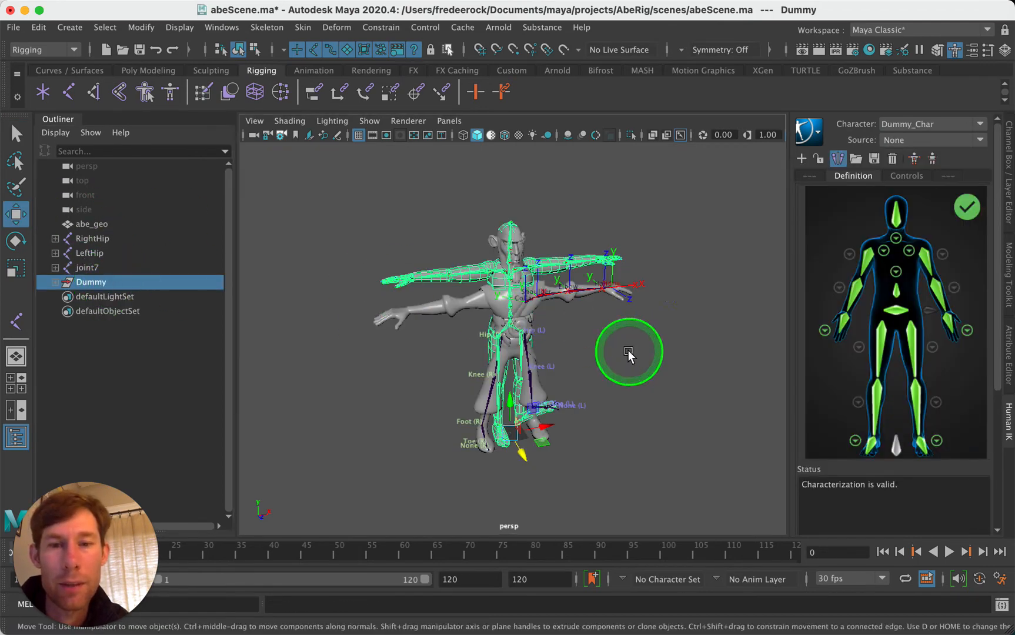
{"action": "left_click_drag", "start_coordinate": [508, 328], "coordinate": [759, 299]}
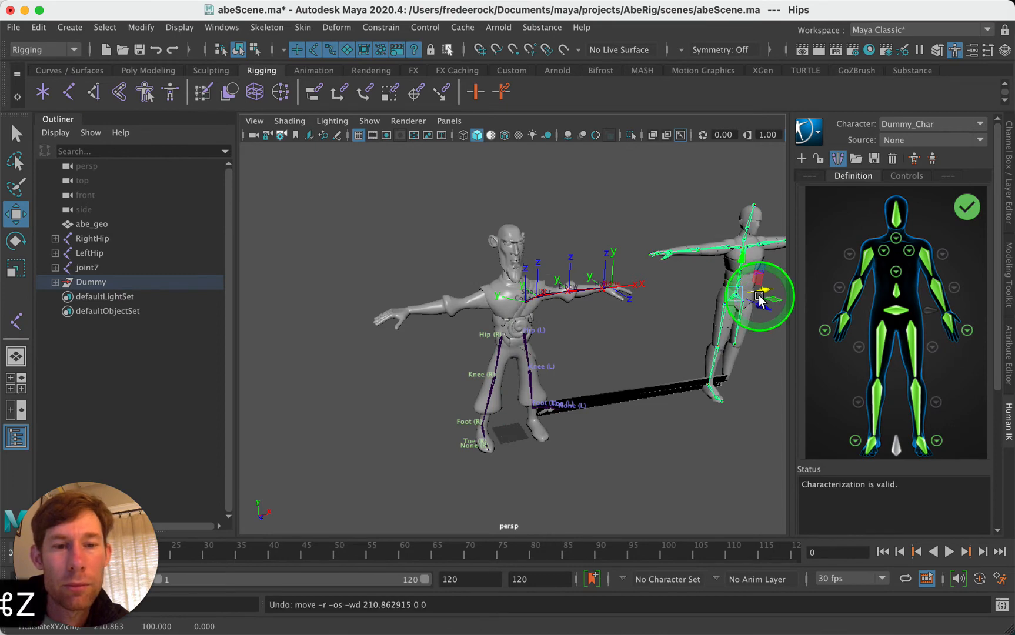
{"action": "key", "text": "super+z"}
{"action": "key", "text": "super+z"}
{"action": "left_click", "coordinate": [510, 328]}
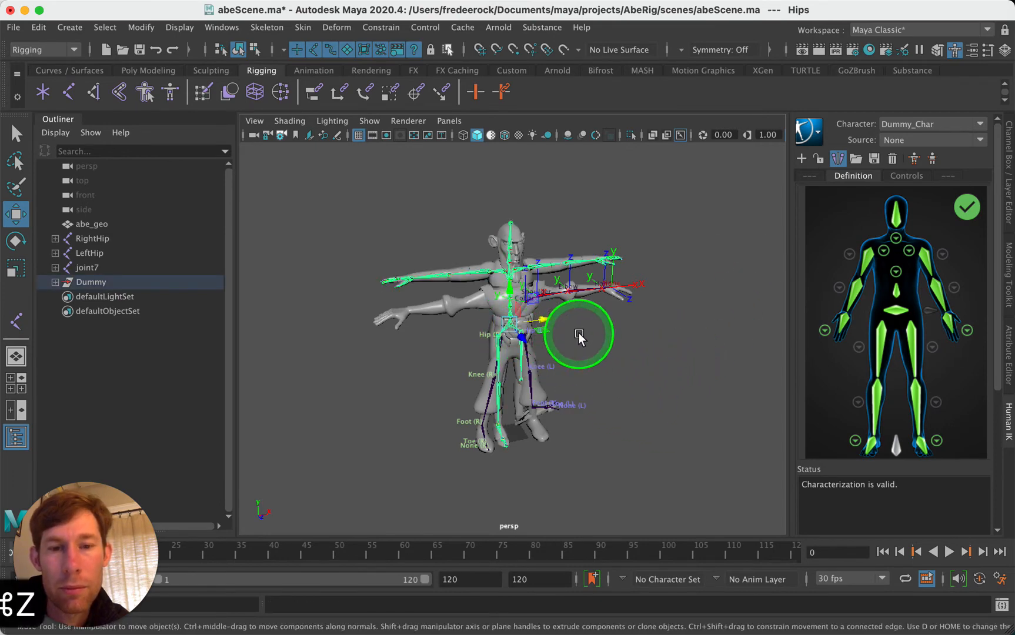
{"action": "left_click_drag", "start_coordinate": [549, 325], "coordinate": [793, 290]}
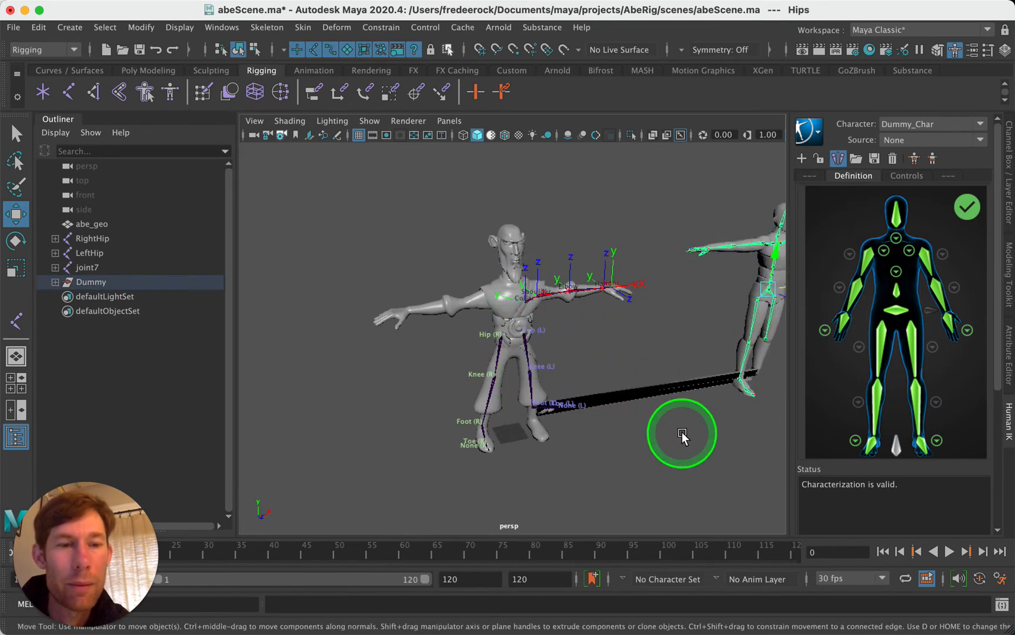
Step: Examine the dummy's hand skeletons, selecting the RightHand, LeftHand and left finger base joints in turn
{"action": "left_click_drag", "start_coordinate": [680, 431], "coordinate": [521, 442], "text": "alt"}
{"action": "scroll", "coordinate": [521, 440], "scroll_direction": "up", "scroll_amount": 10}
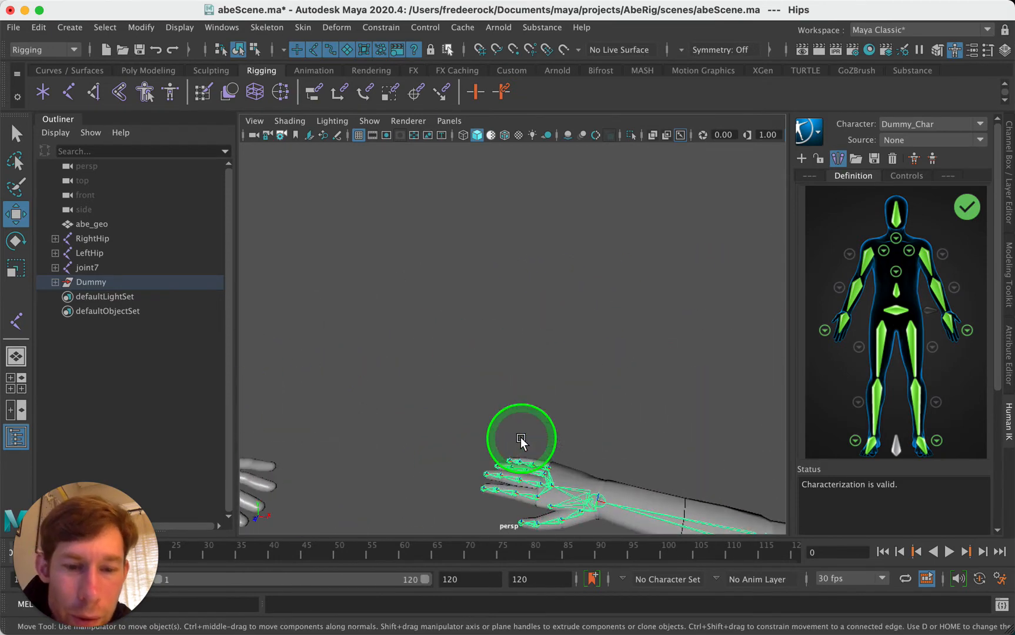
{"action": "left_click", "coordinate": [478, 441]}
{"action": "left_click_drag", "start_coordinate": [476, 442], "coordinate": [510, 454], "text": "alt"}
{"action": "left_click", "coordinate": [615, 432]}
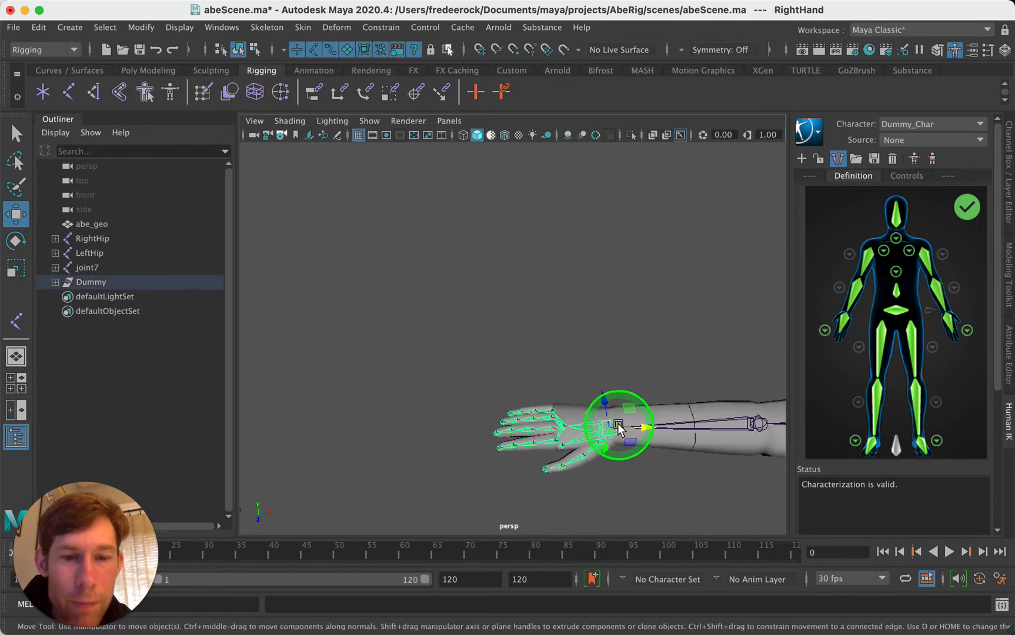
{"action": "left_click_drag", "start_coordinate": [627, 460], "coordinate": [590, 466], "text": "alt"}
{"action": "left_click_drag", "start_coordinate": [497, 417], "coordinate": [227, 267], "text": "alt"}
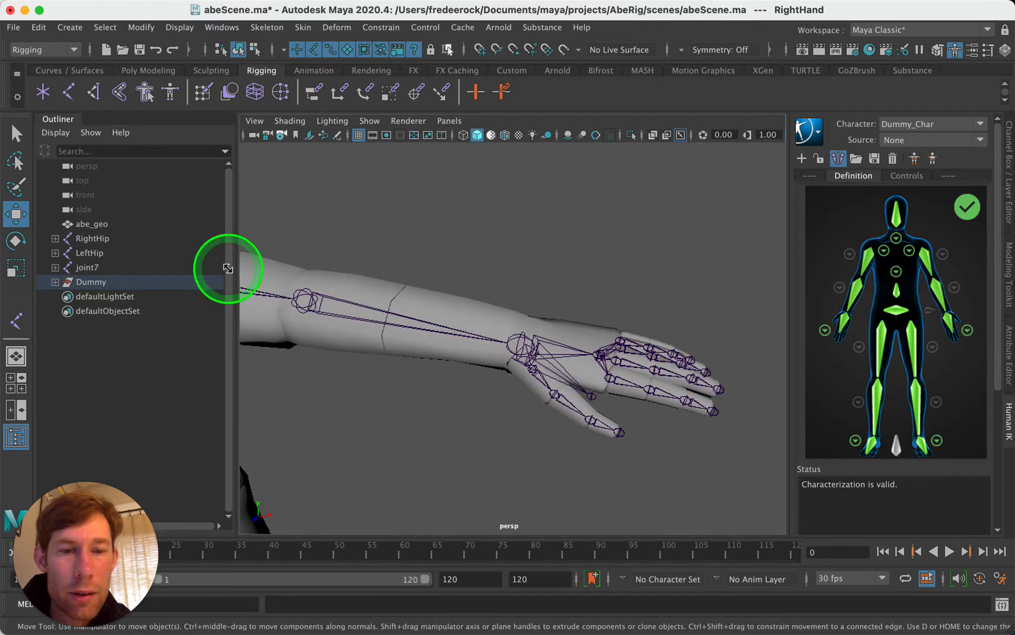
{"action": "left_click", "coordinate": [507, 281]}
{"action": "left_click", "coordinate": [525, 347]}
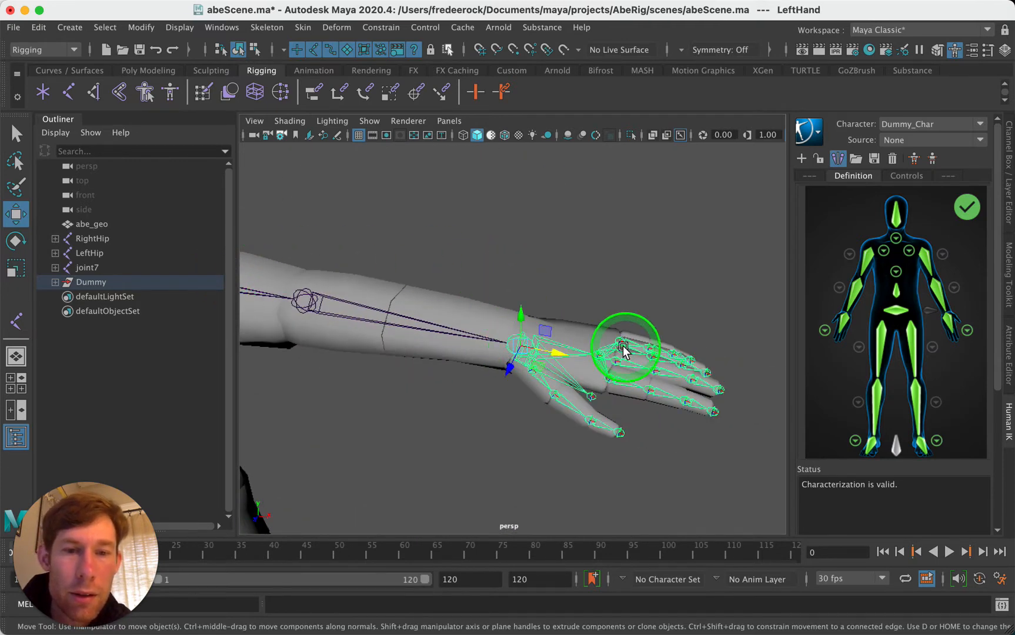
{"action": "left_click", "coordinate": [600, 354]}
{"action": "left_click", "coordinate": [545, 259]}
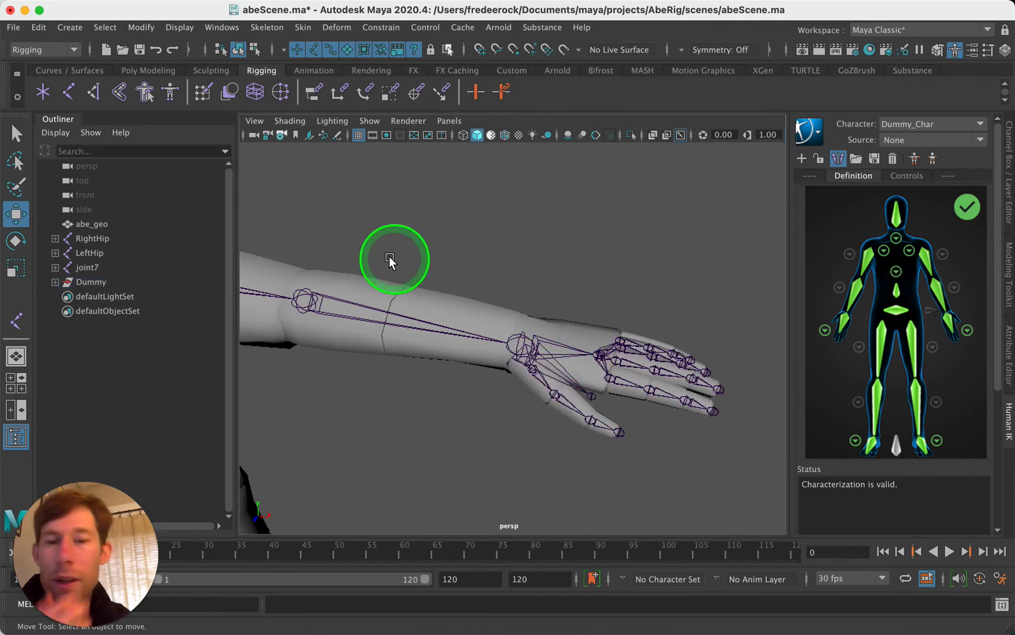
Step: Select the dummy's LeftShoulder joint and show all joint labels
{"action": "key", "text": "f"}
{"action": "left_click", "coordinate": [364, 302]}
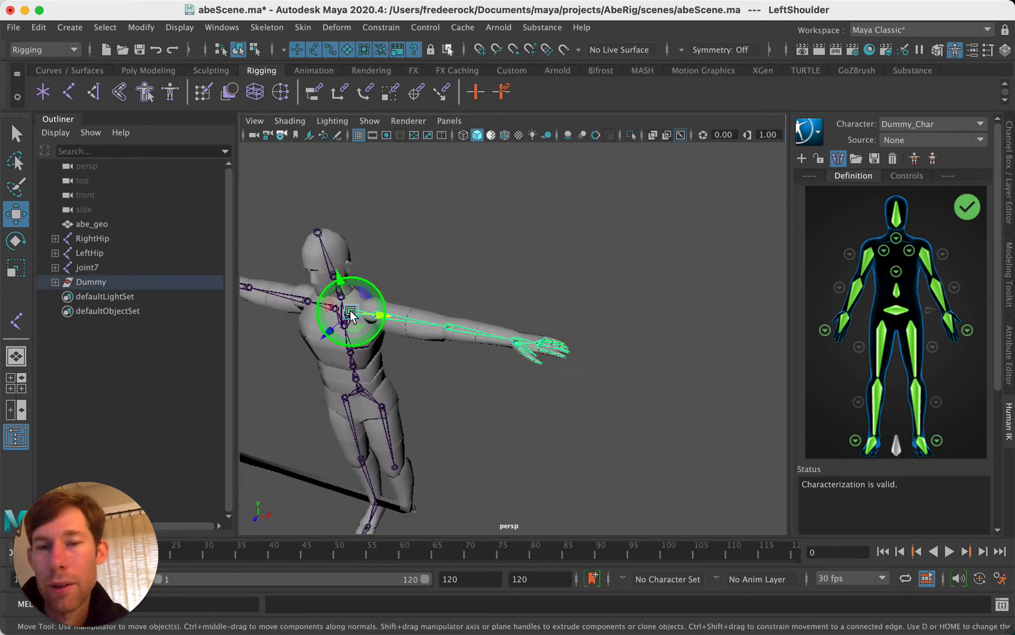
{"action": "left_click", "coordinate": [302, 27]}
{"action": "mouse_move", "coordinate": [267, 27]}
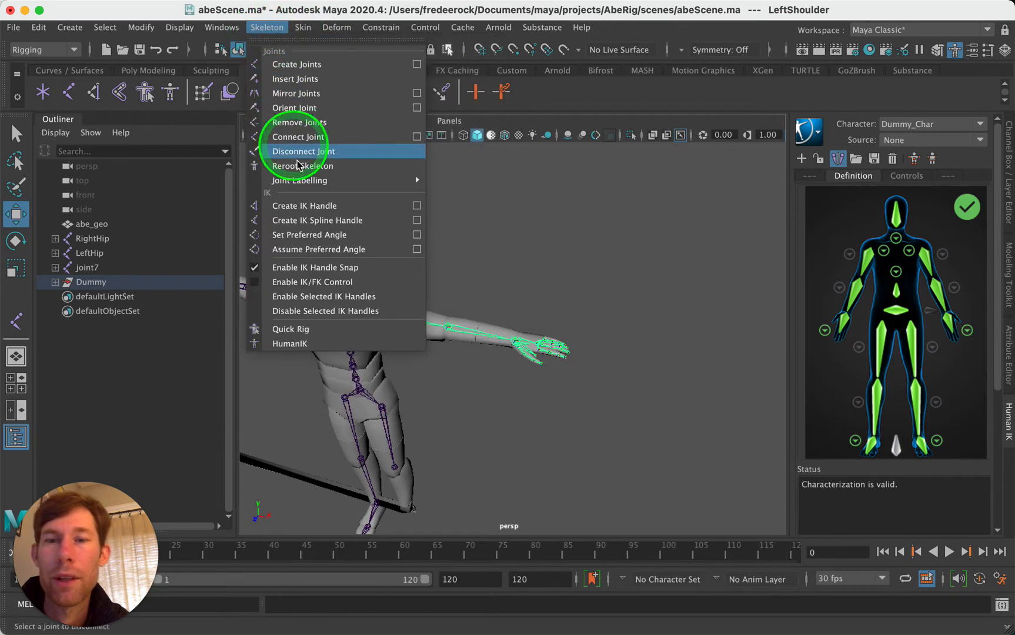
{"action": "mouse_move", "coordinate": [317, 180]}
{"action": "left_click", "coordinate": [516, 210]}
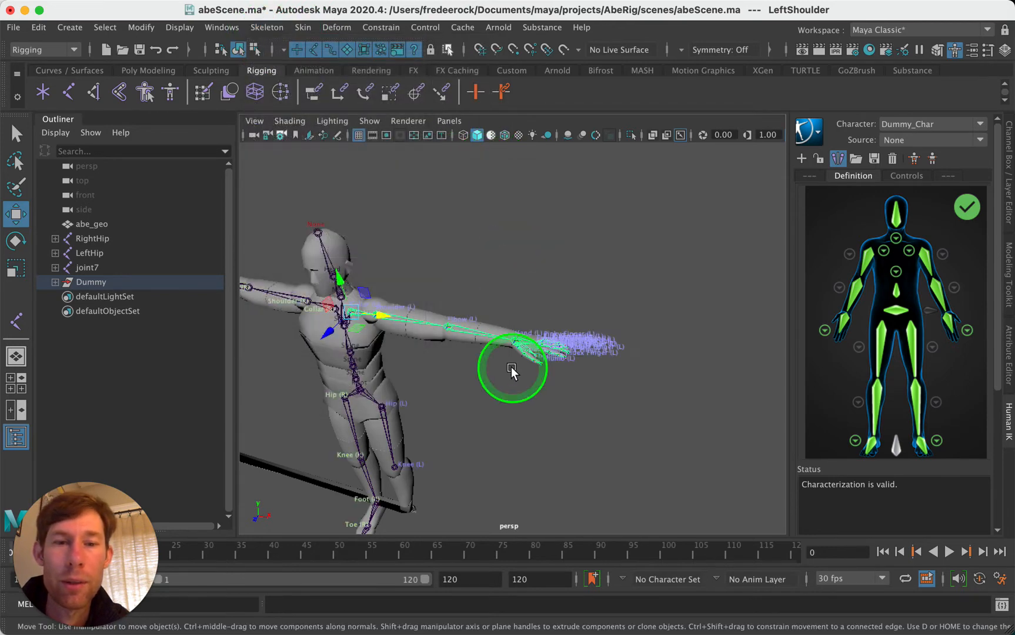
Step: Examine the labels on the dummy's left wrist, finger base, thumb and finger joints
{"action": "scroll", "coordinate": [522, 360], "scroll_direction": "up", "scroll_amount": 10}
{"action": "scroll", "coordinate": [522, 360], "scroll_direction": "up", "scroll_amount": 3}
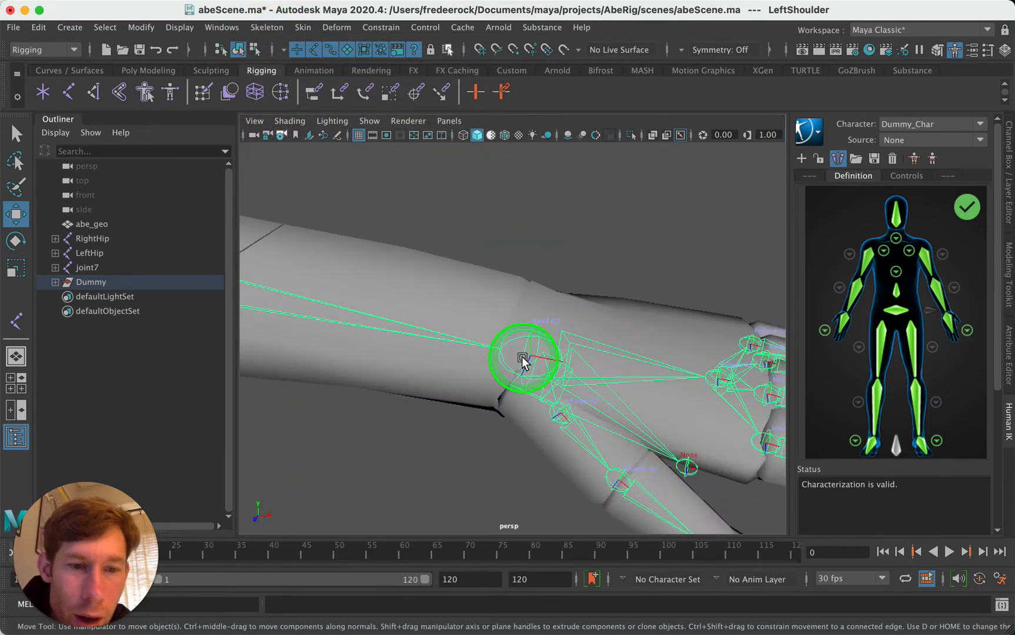
{"action": "left_click", "coordinate": [517, 358]}
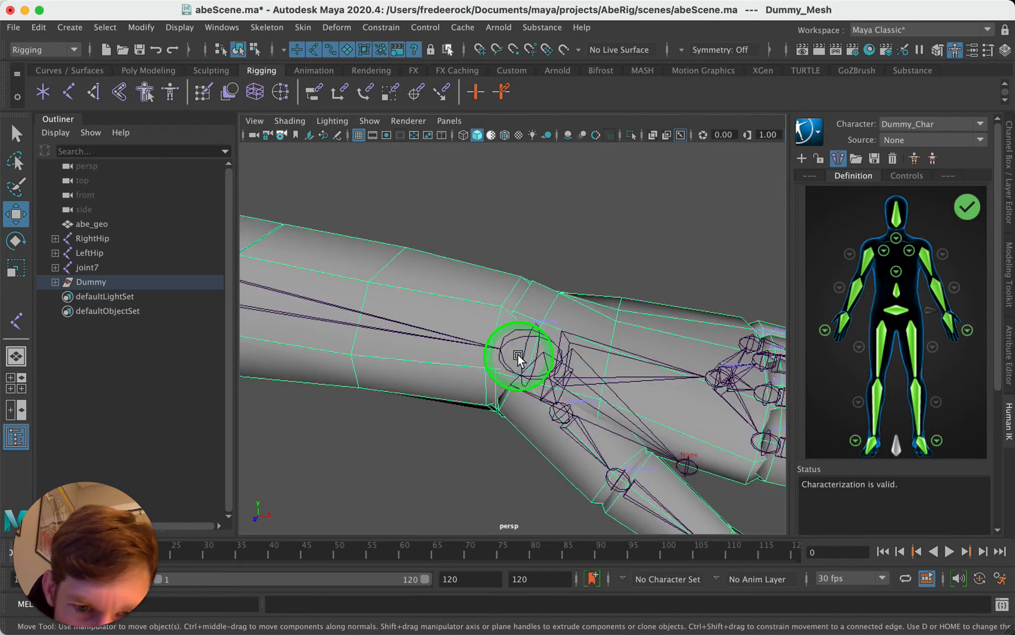
{"action": "left_click", "coordinate": [715, 377]}
{"action": "key", "text": "f"}
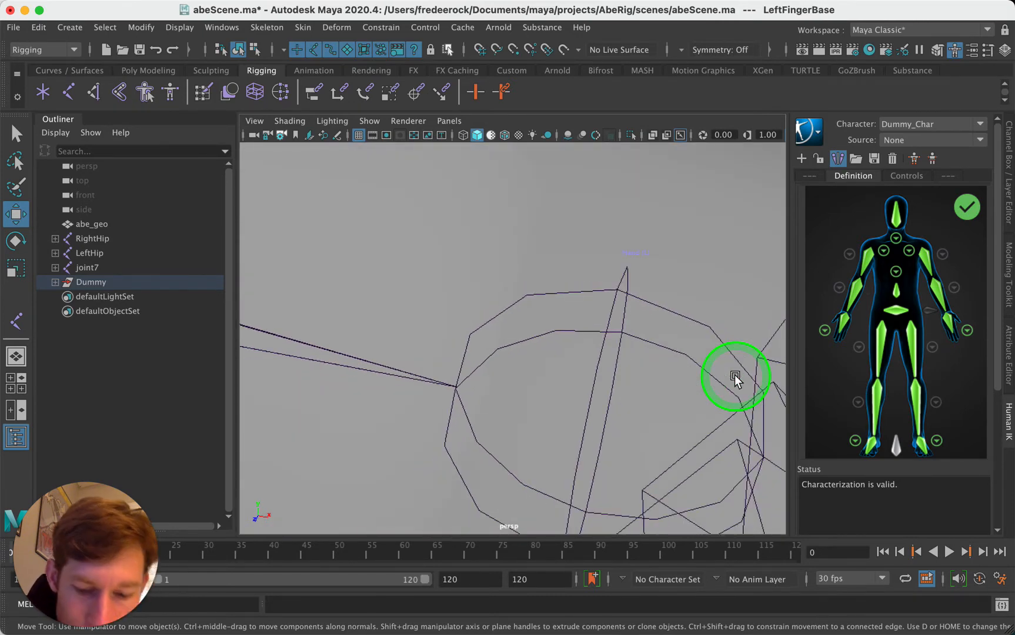
{"action": "scroll", "coordinate": [435, 338], "scroll_direction": "up", "scroll_amount": 2}
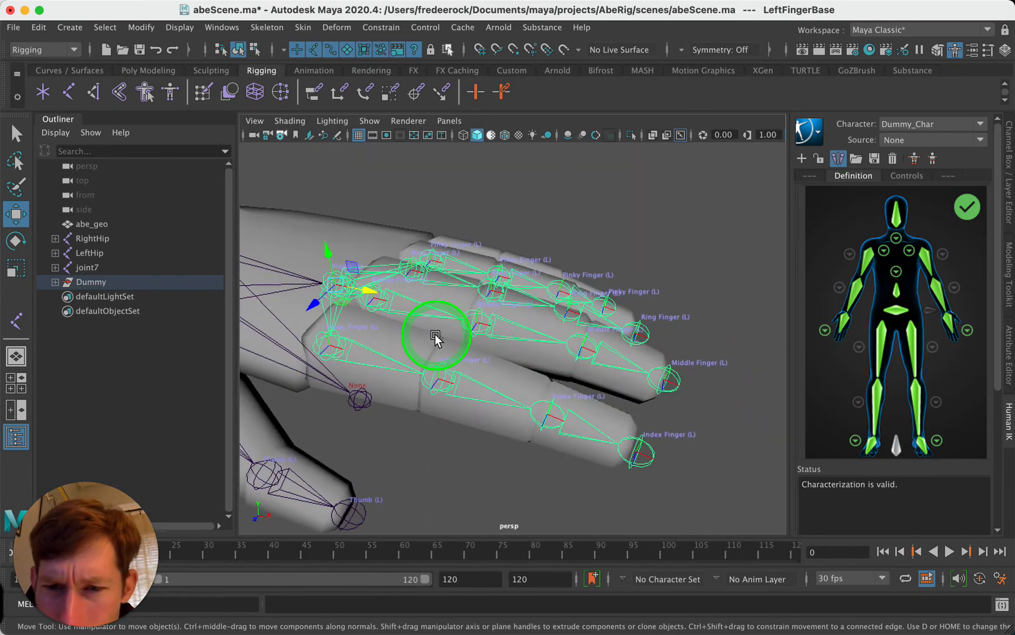
{"action": "left_click_drag", "start_coordinate": [346, 266], "coordinate": [391, 266], "text": "alt"}
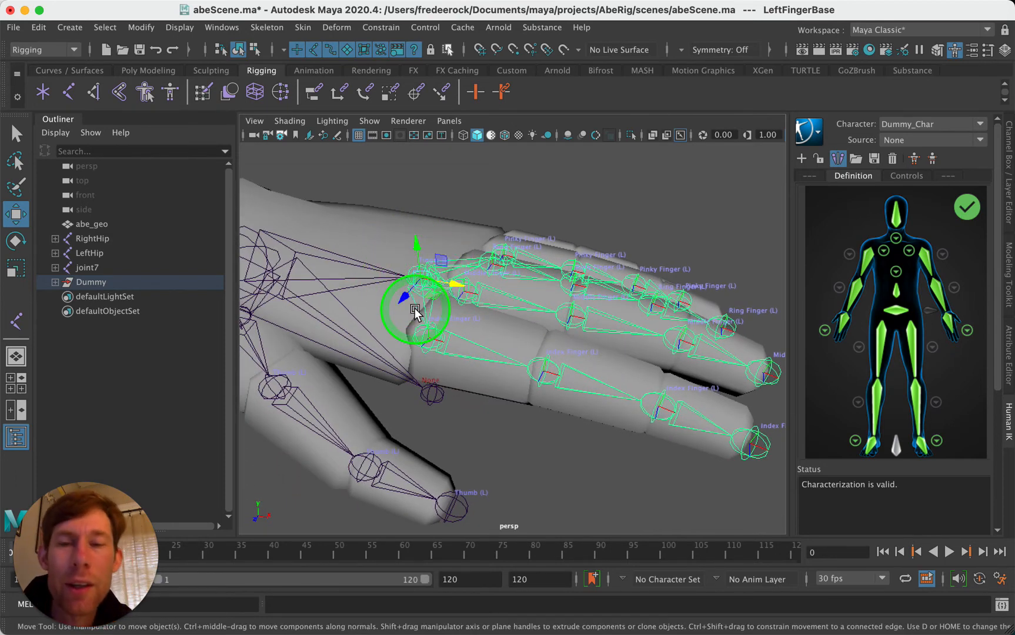
{"action": "scroll", "coordinate": [415, 311], "scroll_direction": "down", "scroll_amount": 5}
Step: Delete the imported Dummy from the scene
{"action": "left_click", "coordinate": [99, 282]}
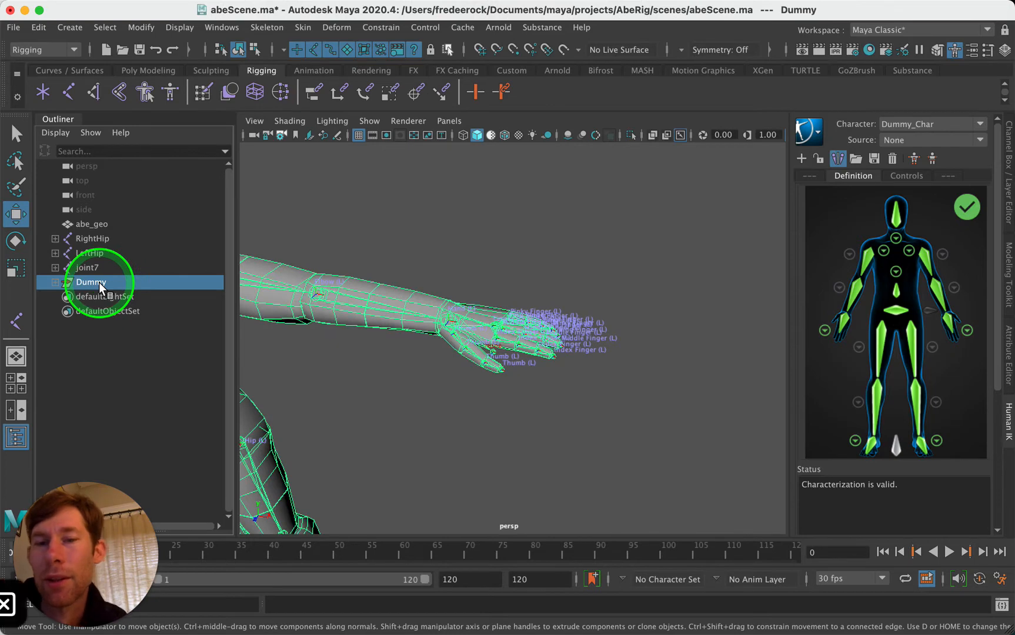
{"action": "key", "text": "Delete"}
{"action": "left_click", "coordinate": [439, 332]}
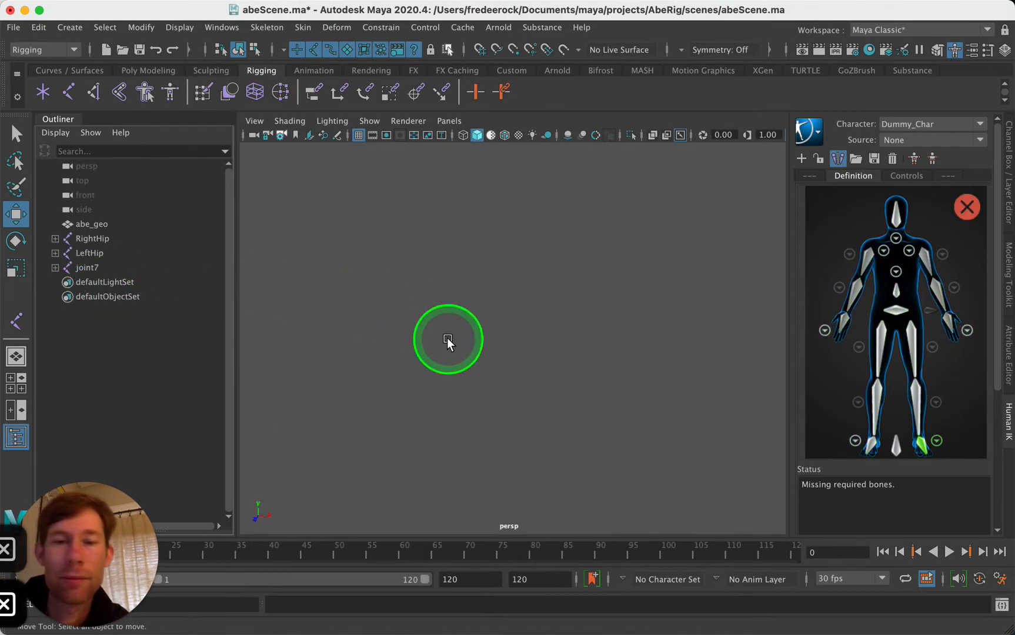
{"action": "left_click_drag", "start_coordinate": [447, 341], "coordinate": [512, 342], "text": "alt"}
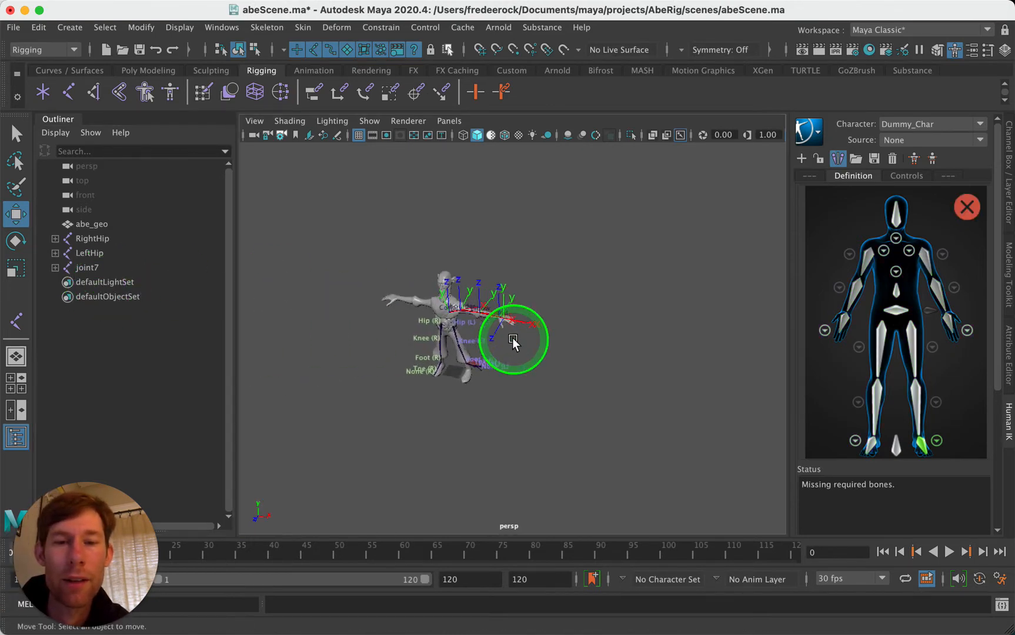
{"action": "scroll", "coordinate": [512, 342], "scroll_direction": "up", "scroll_amount": 8}
Step: Undo the dummy's deletion, the label display and the Hips move, continuing back through the earlier history
{"action": "key", "text": "z"}
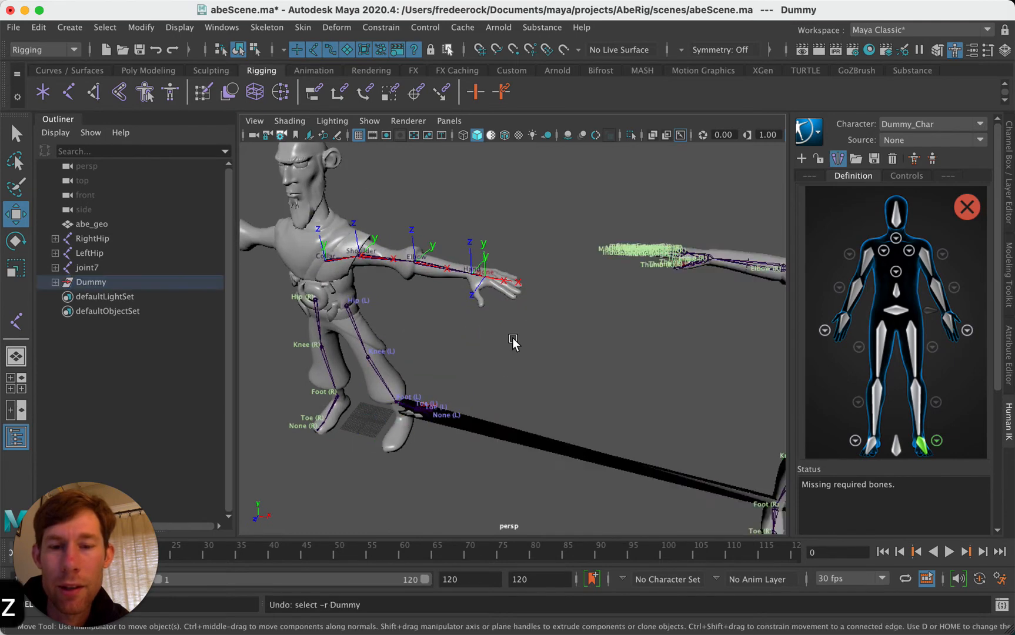
{"action": "key", "text": "z"}
{"action": "key", "text": "z"}
{"action": "key", "text": "z"}
{"action": "key", "text": "z"}
{"action": "key", "text": "z"}
{"action": "key", "text": "z"}
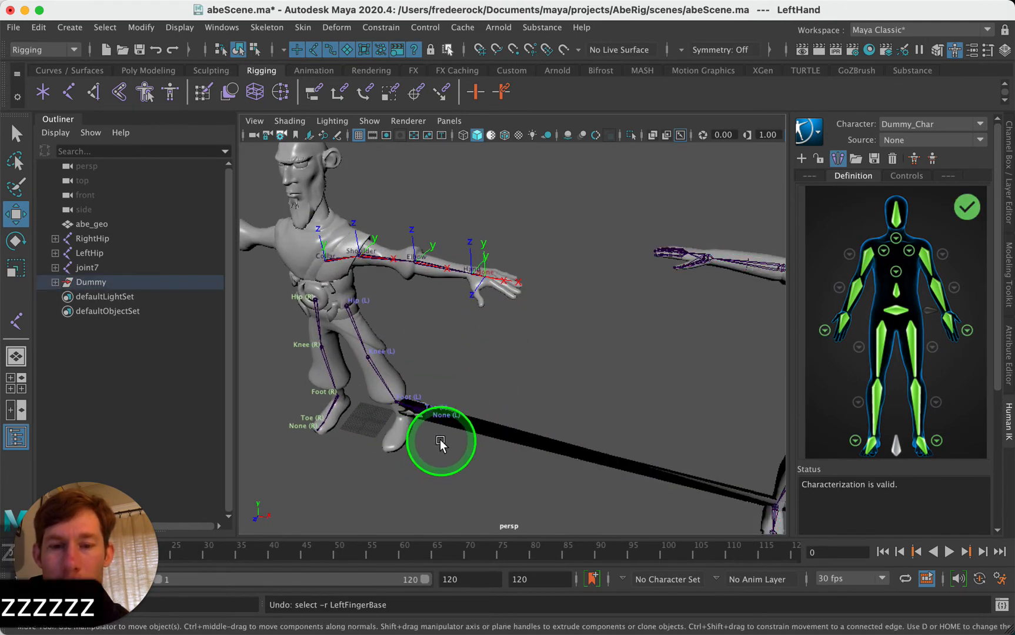
{"action": "key", "text": "z"}
{"action": "key", "text": "z"}
{"action": "key", "text": "z"}
{"action": "key", "text": "z"}
{"action": "key", "text": "z"}
{"action": "key", "text": "z"}
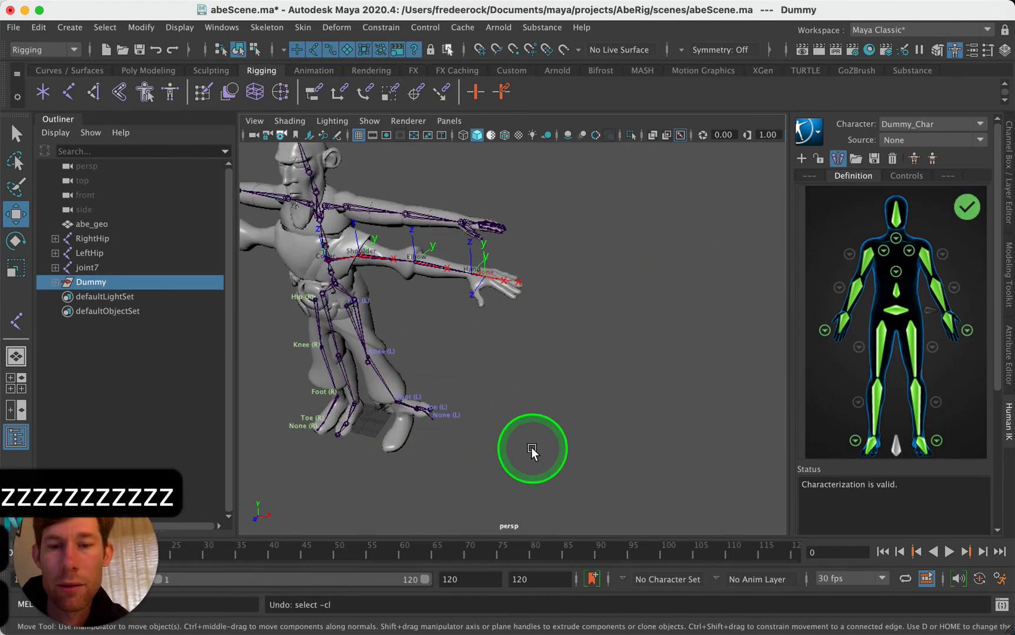
{"action": "key", "text": "z"}
{"action": "key", "text": "z"}
{"action": "key", "text": "z"}
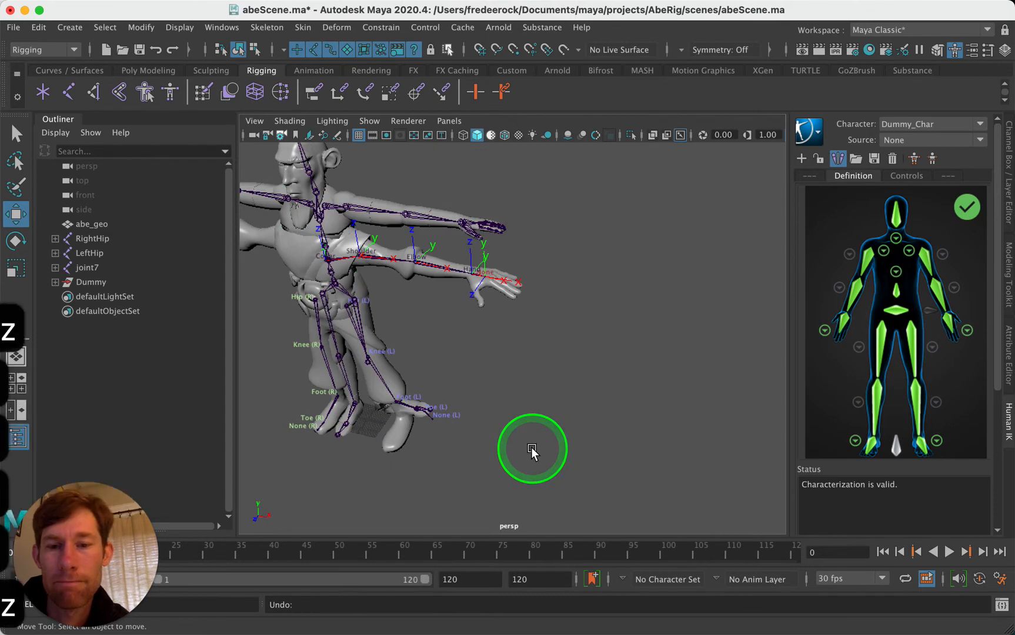
{"action": "key", "text": "z"}
{"action": "key", "text": "z"}
{"action": "key", "text": "z"}
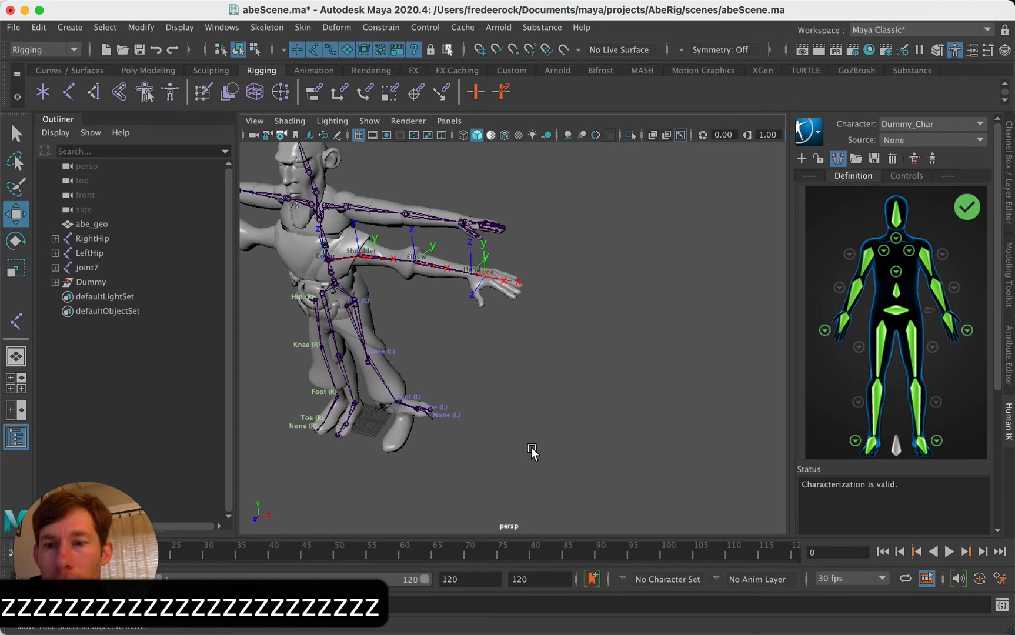
{"action": "key", "text": "z"}
{"action": "key", "text": "z"}
{"action": "key", "text": "z"}
{"action": "key", "text": "z"}
{"action": "key", "text": "z"}
{"action": "key", "text": "z"}
{"action": "key", "text": "z"}
{"action": "key", "text": "z"}
{"action": "key", "text": "z"}
{"action": "key", "text": "z"}
{"action": "left_click", "coordinate": [554, 442]}
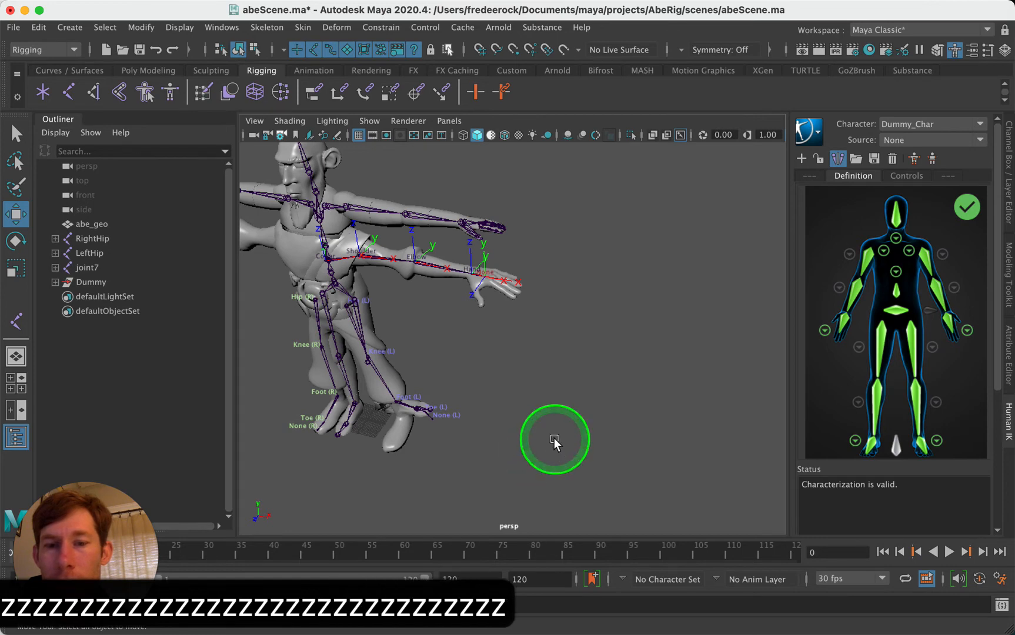
{"action": "key", "text": "z"}
{"action": "key", "text": "z"}
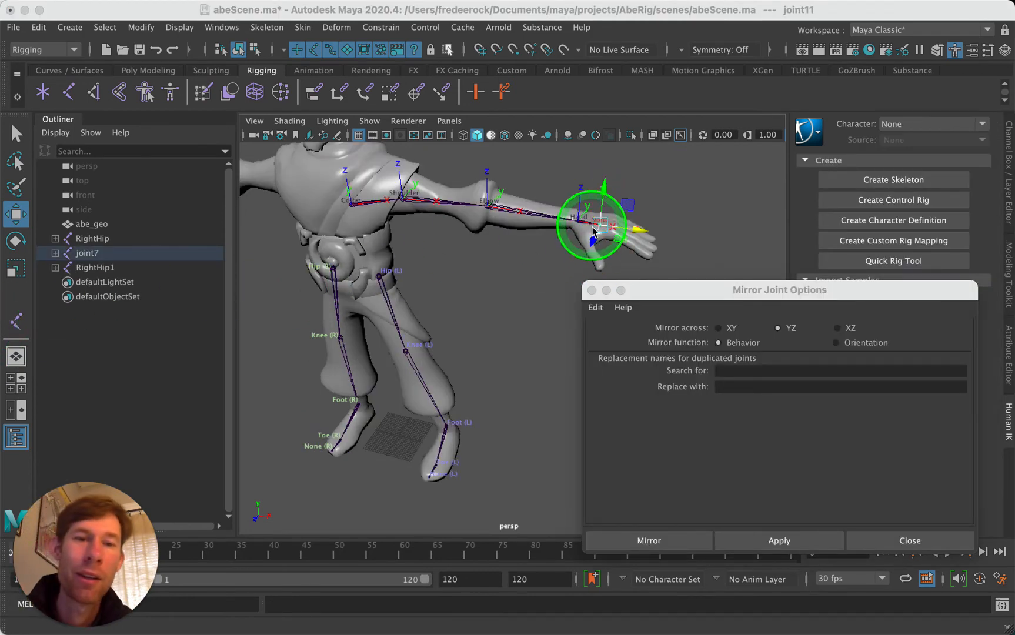
Step: Close the Mirror Joint options and clear the joint selection
{"action": "scroll", "coordinate": [619, 231], "scroll_direction": "up", "scroll_amount": 3}
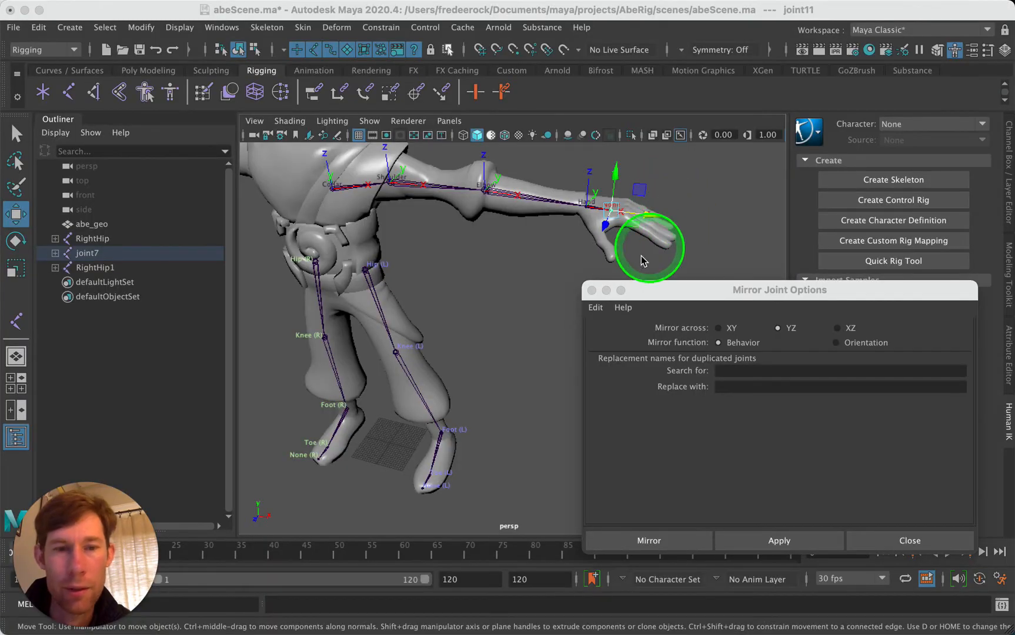
{"action": "left_click", "coordinate": [592, 290]}
{"action": "left_click", "coordinate": [550, 298]}
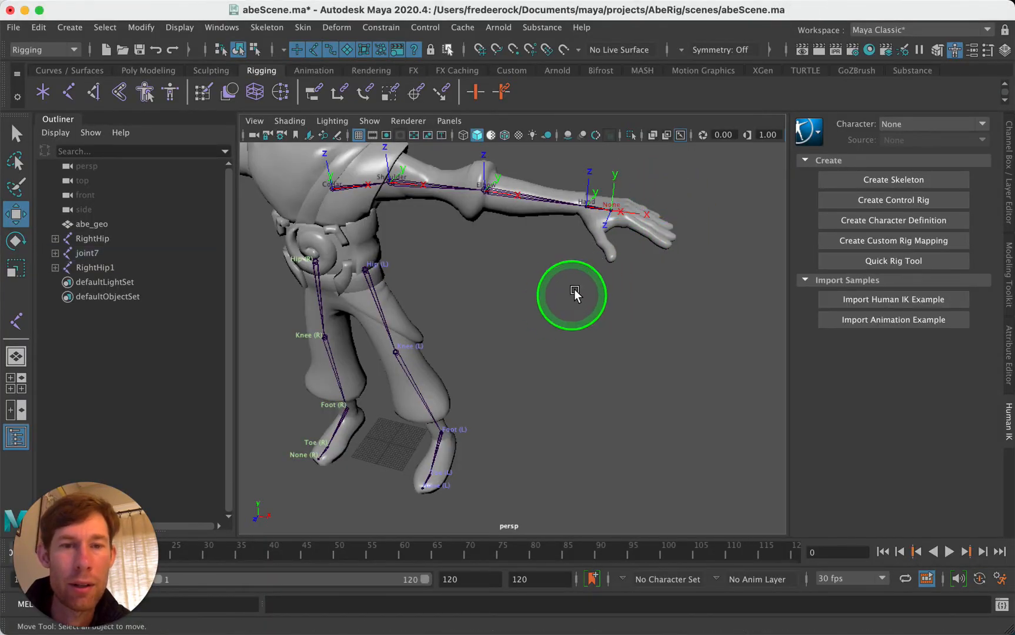
Step: Label the end joint of the left arm chain as Finger
{"action": "left_click", "coordinate": [612, 210]}
{"action": "middle_click_drag", "start_coordinate": [607, 315], "coordinate": [567, 339], "text": "alt"}
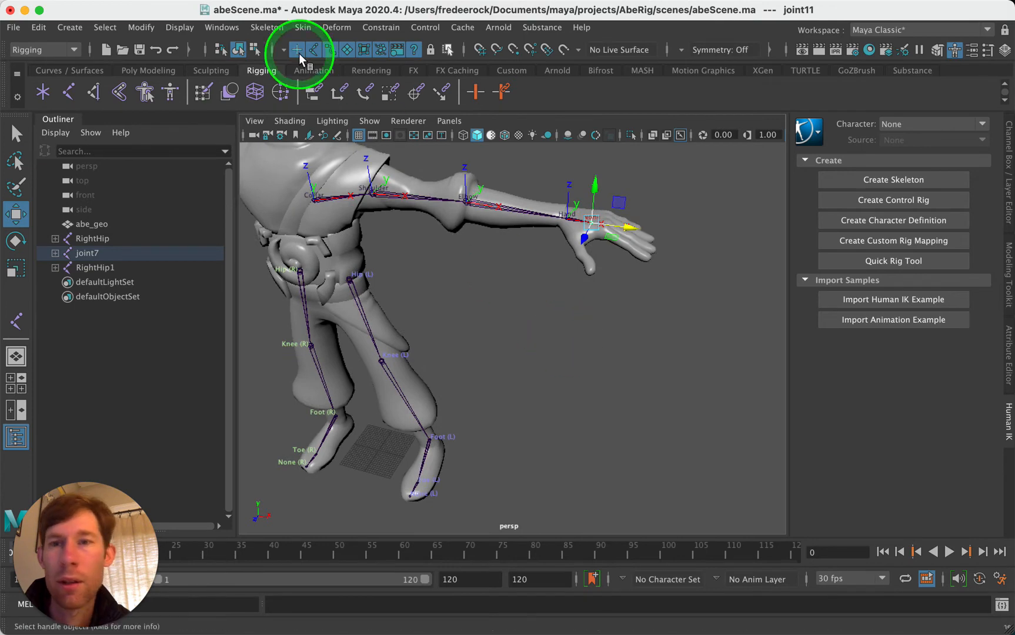
{"action": "left_click", "coordinate": [266, 27]}
{"action": "mouse_move", "coordinate": [401, 180]}
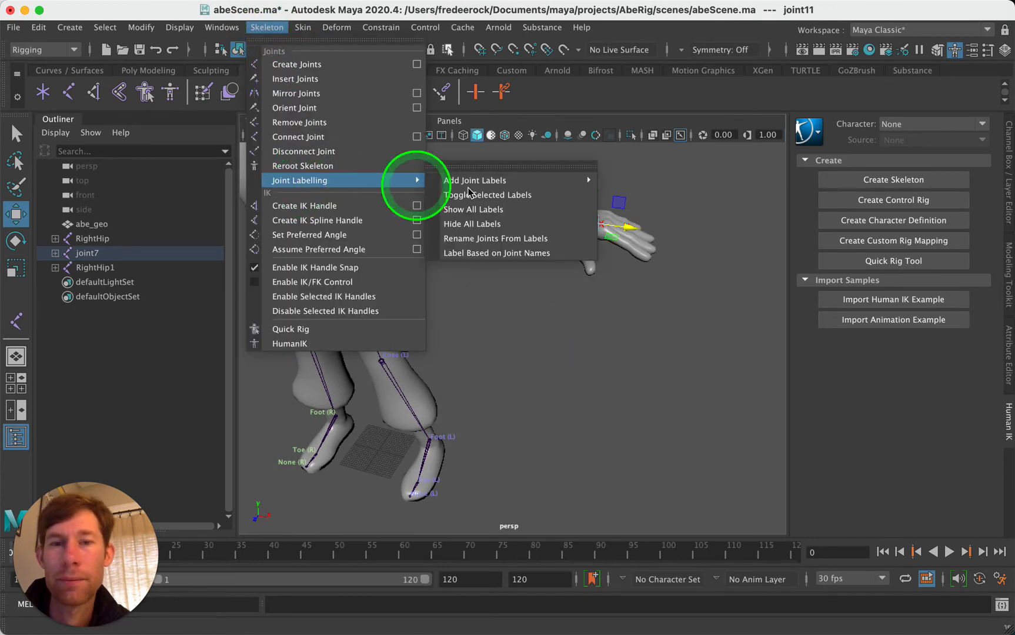
{"action": "mouse_move", "coordinate": [519, 185]}
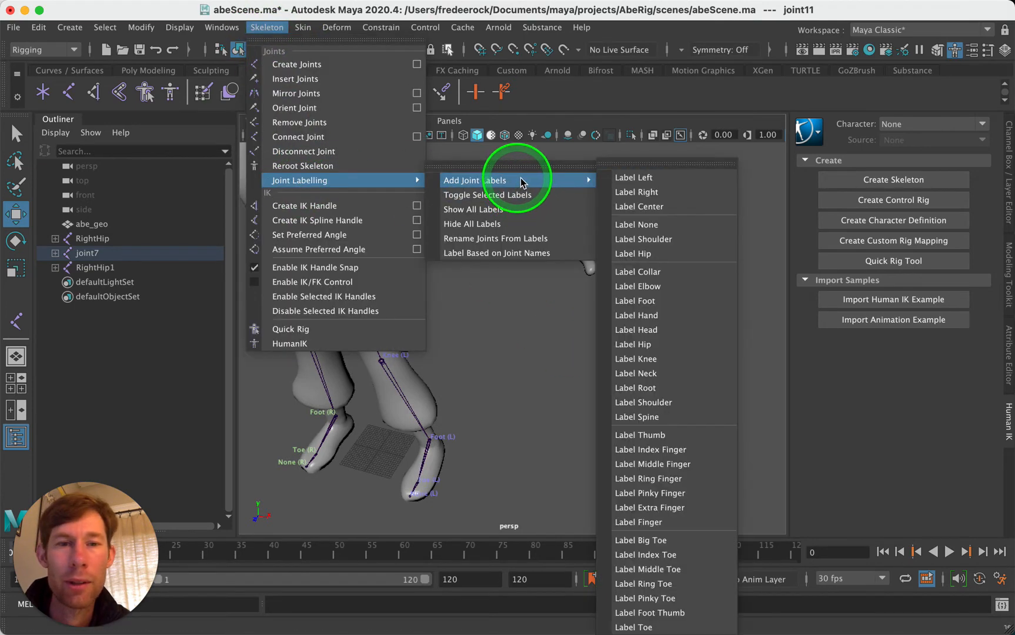
{"action": "left_click", "coordinate": [670, 523]}
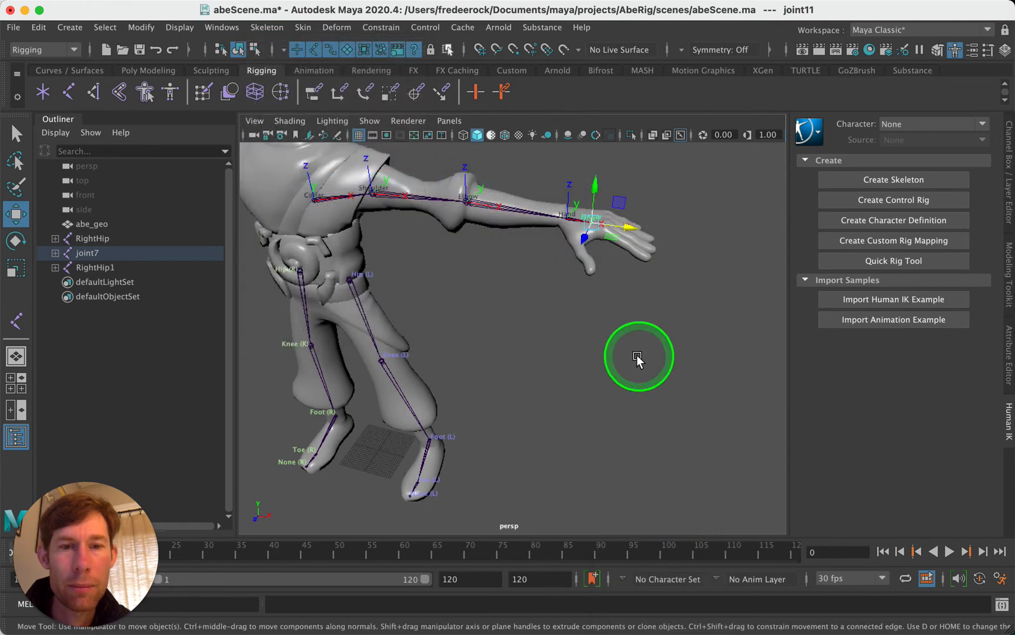
Step: Assign the Left side label to the whole left arm chain, starting from the collar joint, and clear the selection
{"action": "left_click", "coordinate": [316, 205]}
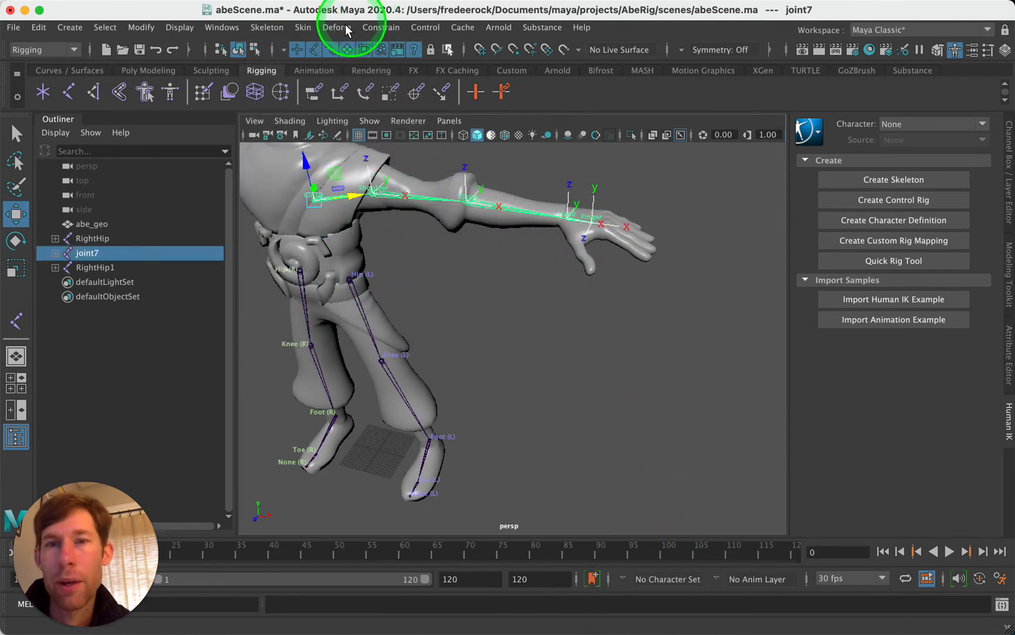
{"action": "left_click", "coordinate": [265, 28]}
{"action": "mouse_move", "coordinate": [300, 180]}
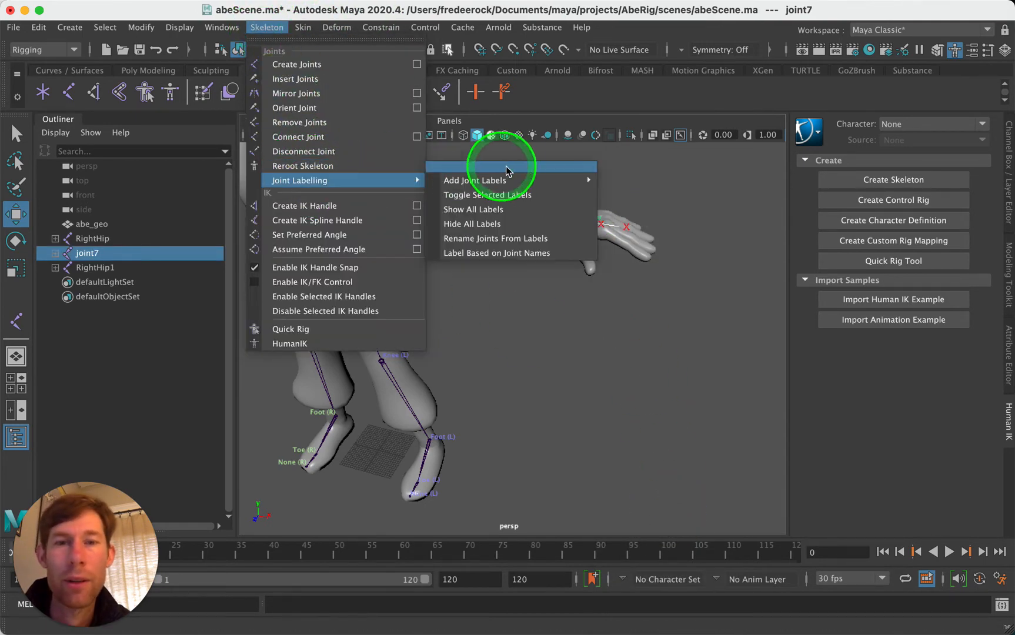
{"action": "mouse_move", "coordinate": [521, 182]}
{"action": "left_click", "coordinate": [634, 177]}
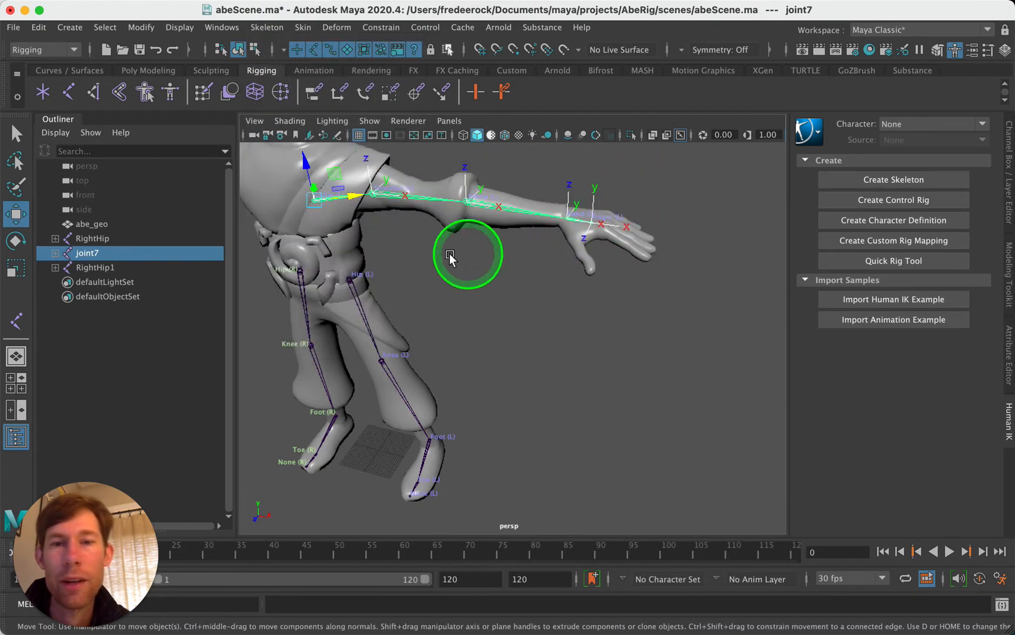
{"action": "left_click", "coordinate": [464, 319]}
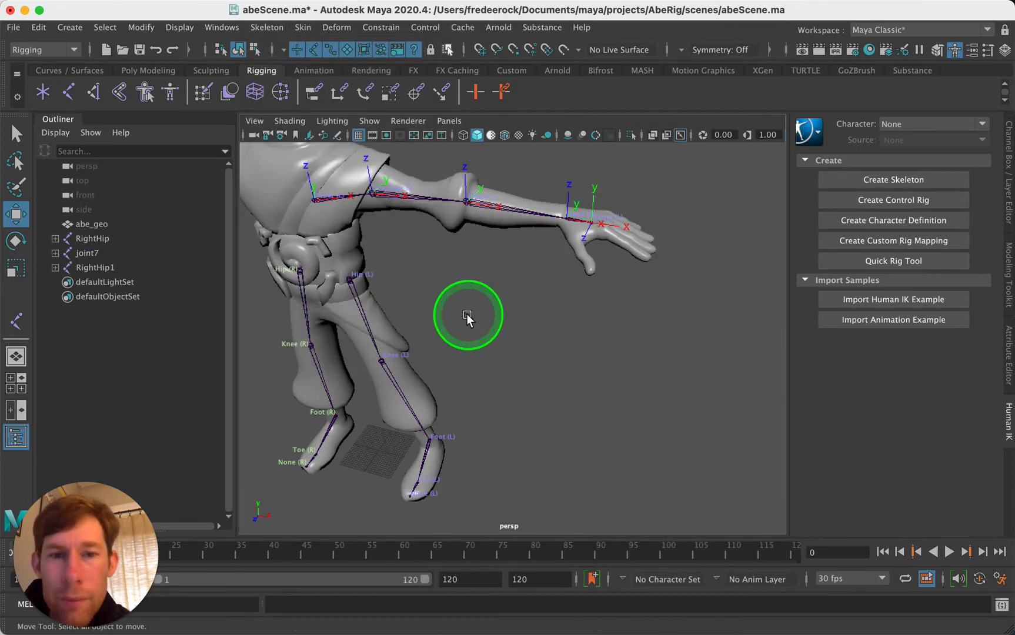
Step: Mirror the left arm joint chain from its collar joint to the character's right side
{"action": "left_click", "coordinate": [313, 202]}
{"action": "left_click_drag", "start_coordinate": [503, 303], "coordinate": [607, 317], "text": "alt"}
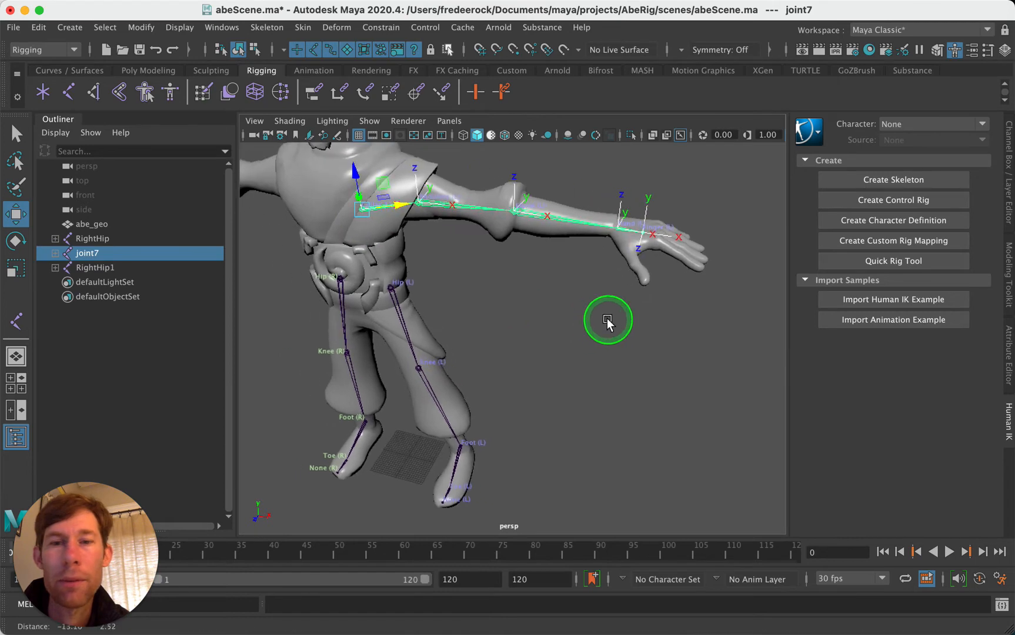
{"action": "left_click", "coordinate": [267, 27]}
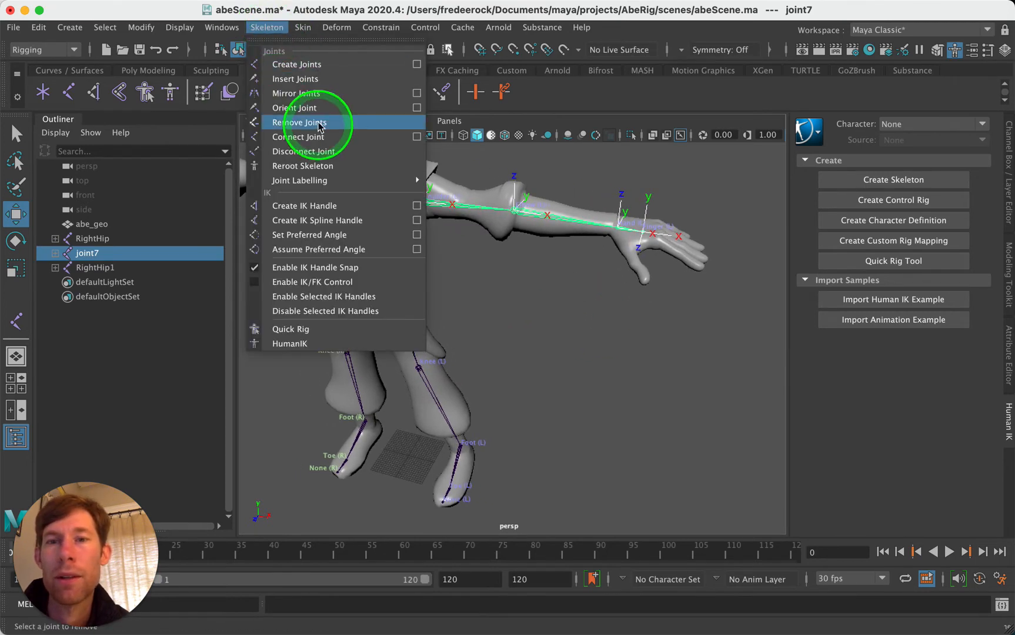
{"action": "left_click", "coordinate": [315, 99]}
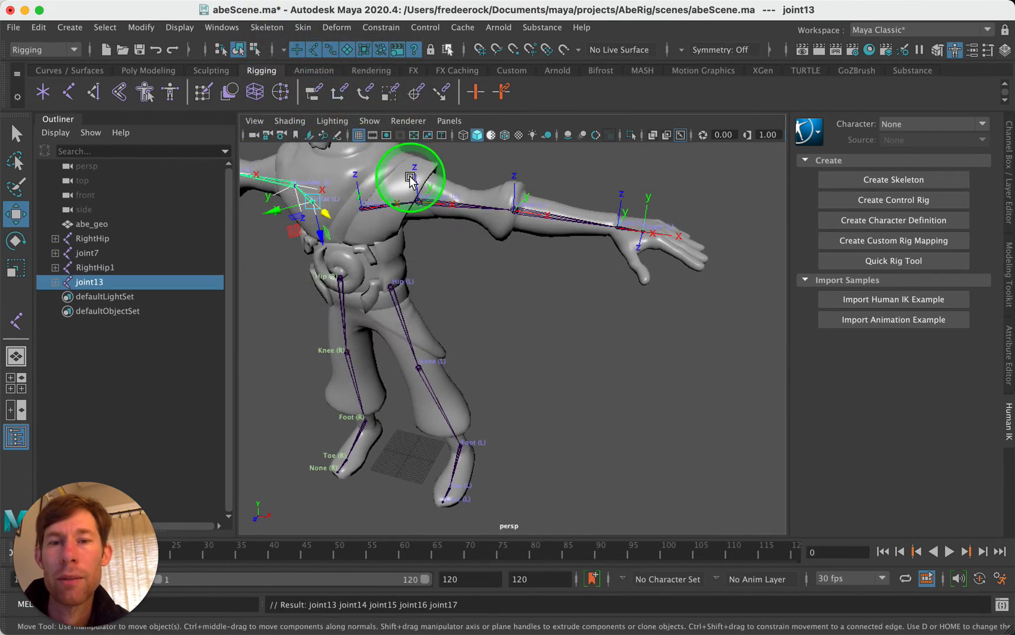
{"action": "middle_click_drag", "start_coordinate": [298, 342], "coordinate": [554, 340], "text": "alt"}
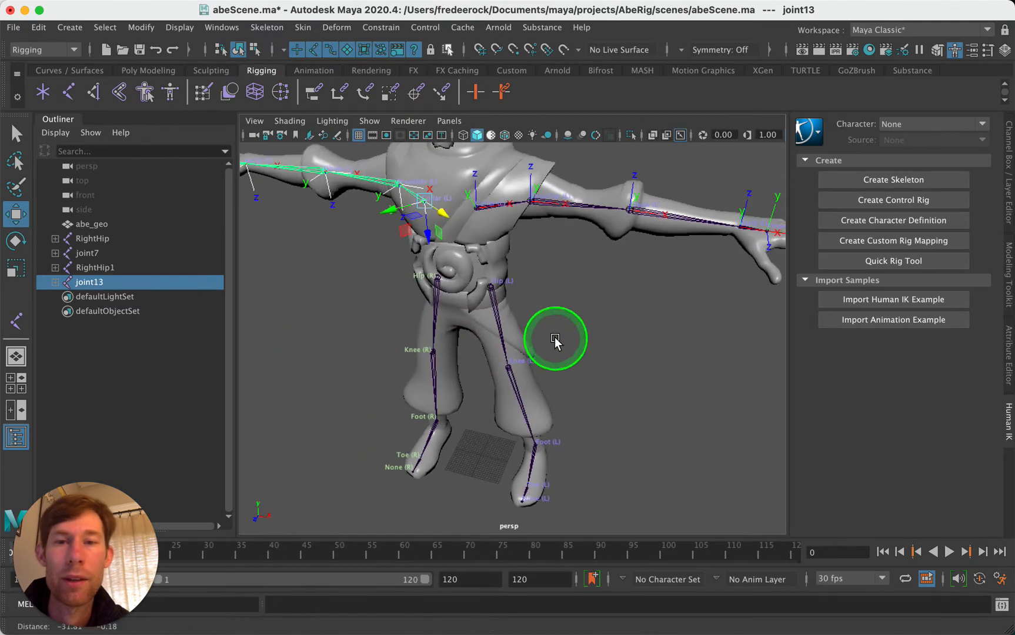
{"action": "left_click", "coordinate": [477, 208], "text": "shift"}
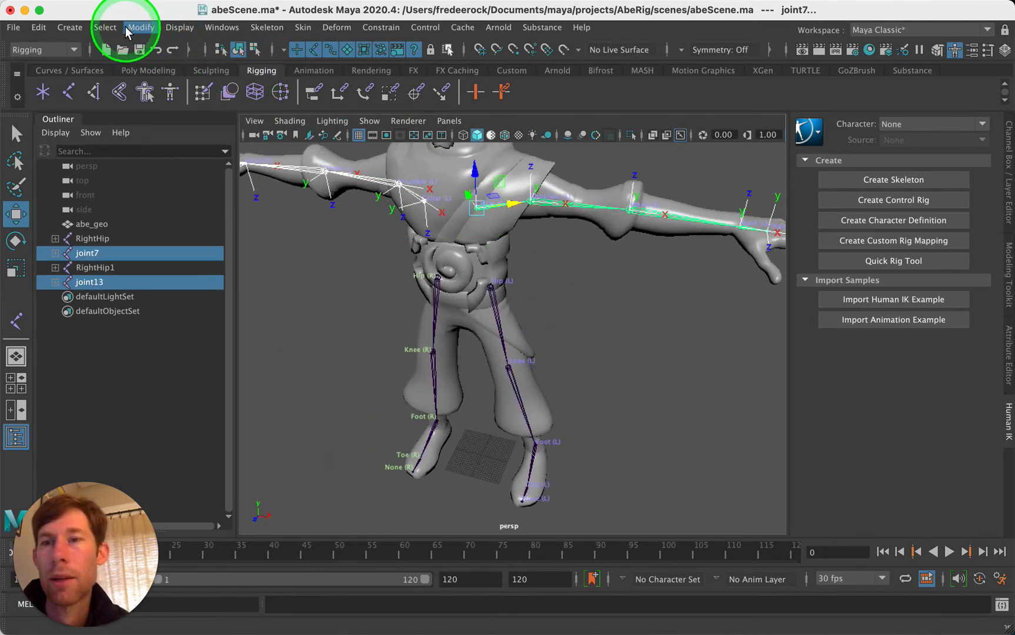
{"action": "left_click", "coordinate": [103, 27]}
{"action": "left_click", "coordinate": [374, 313]}
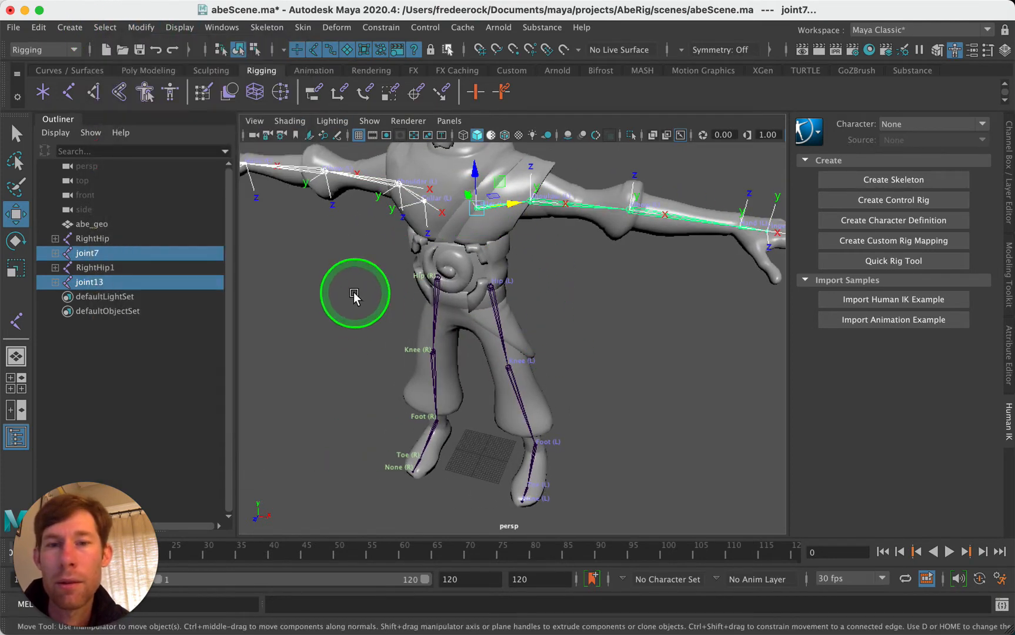
{"action": "middle_click_drag", "start_coordinate": [350, 289], "coordinate": [490, 423], "text": "alt"}
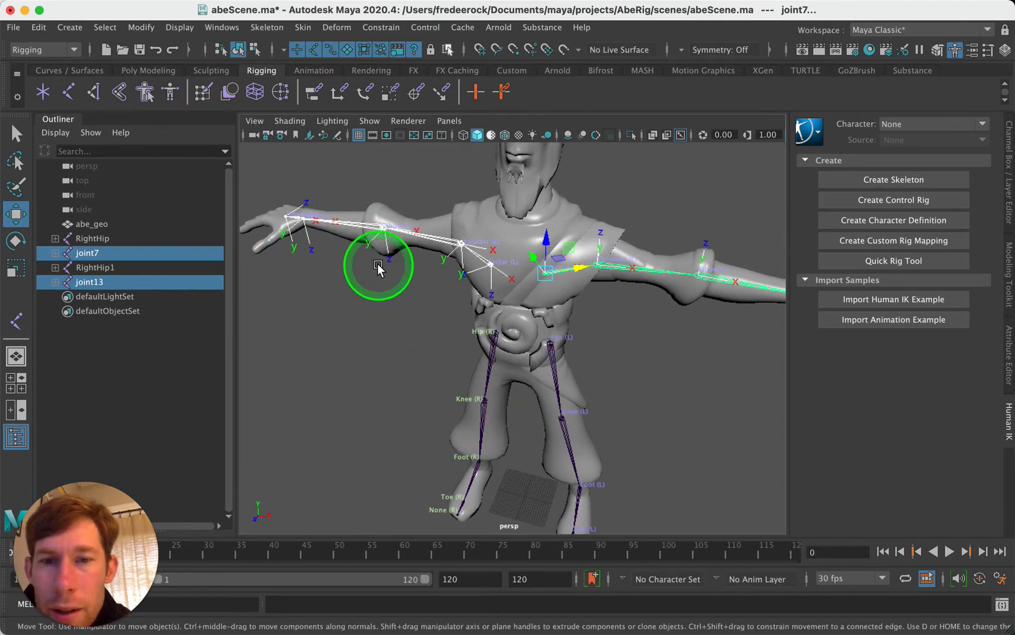
{"action": "left_click", "coordinate": [313, 271]}
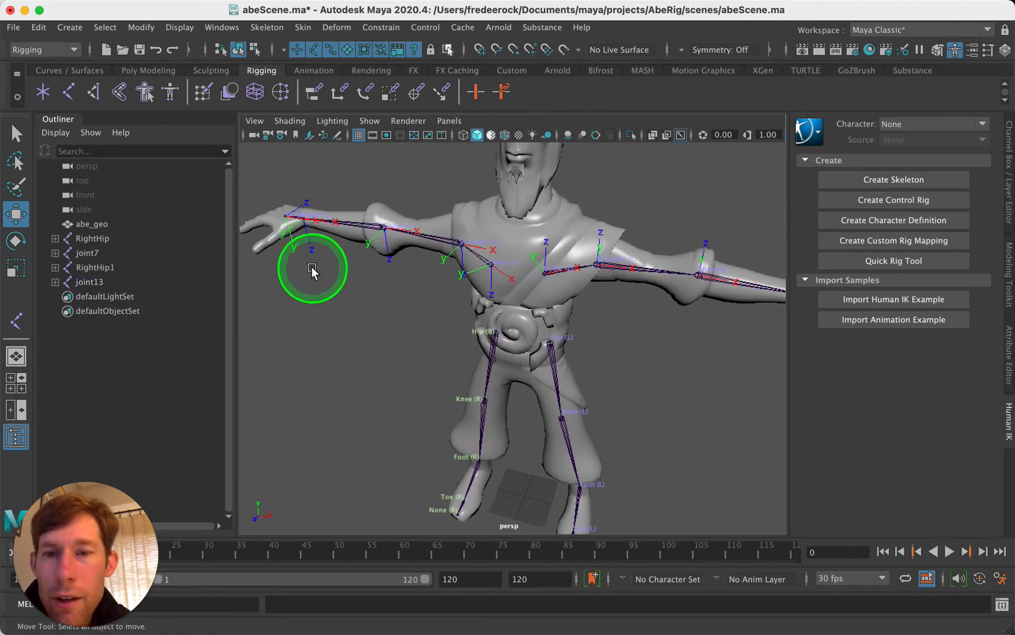
Step: Orient the mirrored right arm's end joint to the world axes and close the Orient Joint options
{"action": "left_click", "coordinate": [284, 222]}
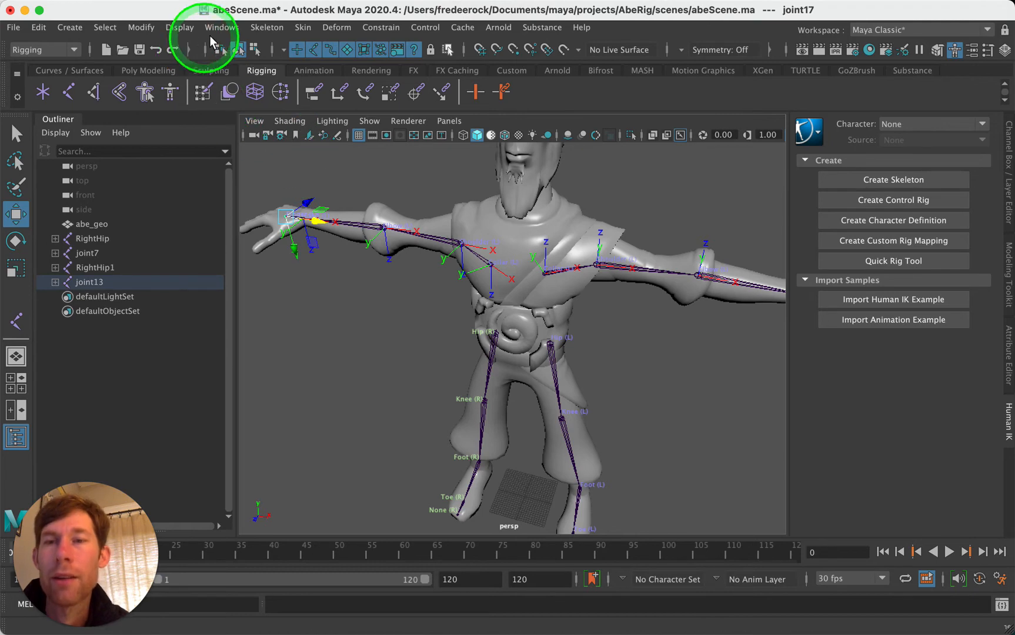
{"action": "left_click", "coordinate": [259, 29]}
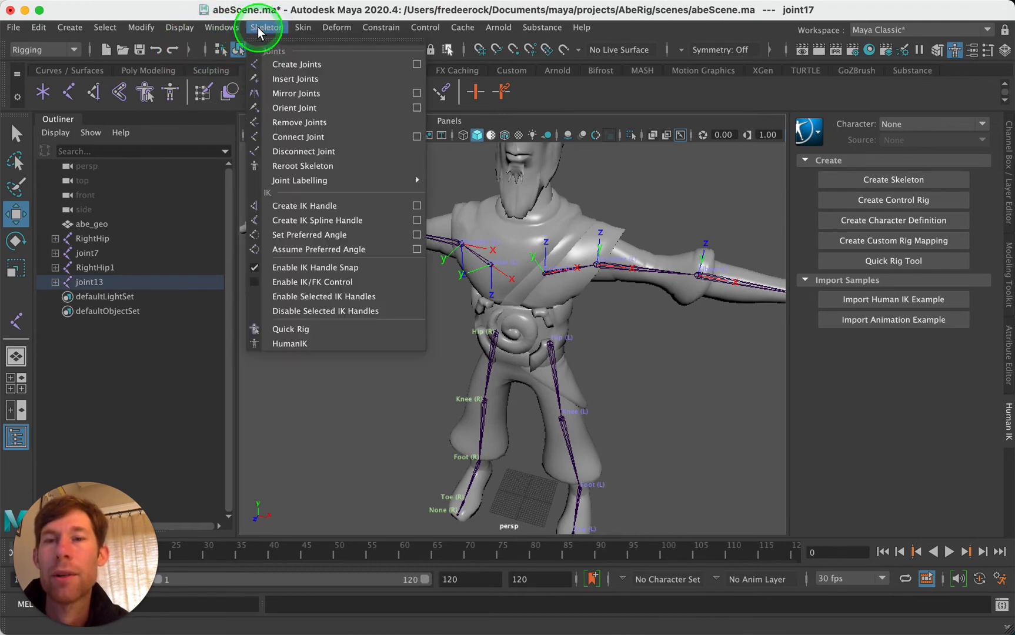
{"action": "left_click", "coordinate": [417, 109]}
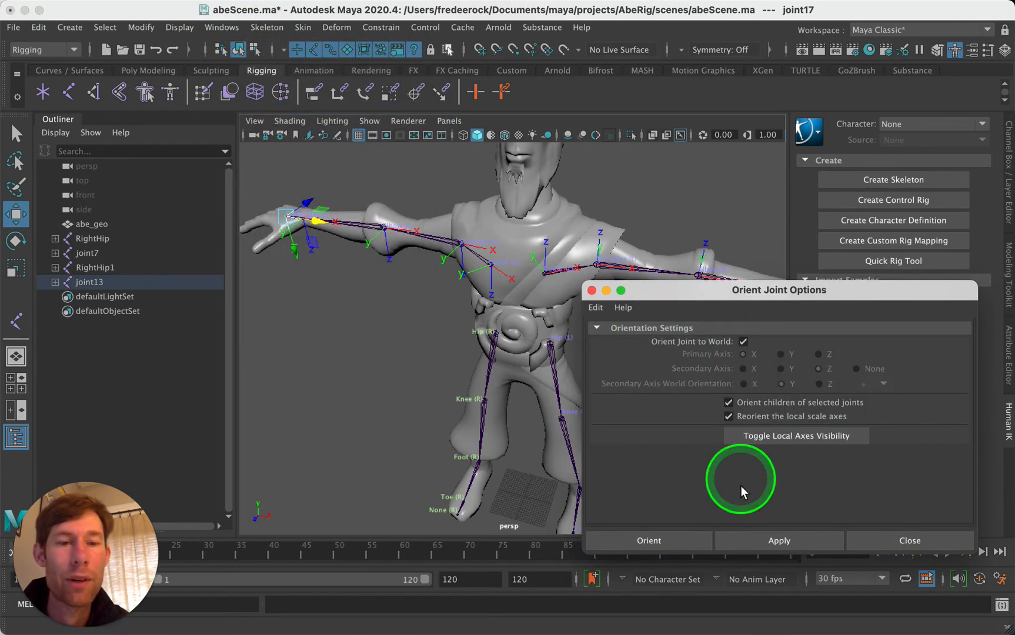
{"action": "left_click", "coordinate": [775, 541]}
{"action": "left_click", "coordinate": [369, 370]}
{"action": "left_click", "coordinate": [247, 247]}
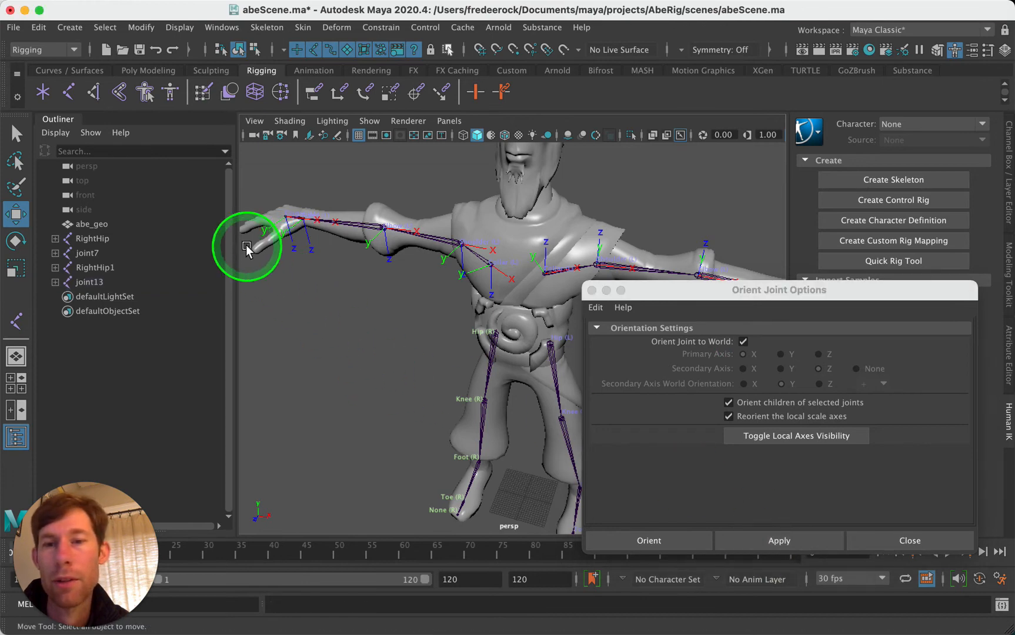
{"action": "left_click", "coordinate": [592, 290]}
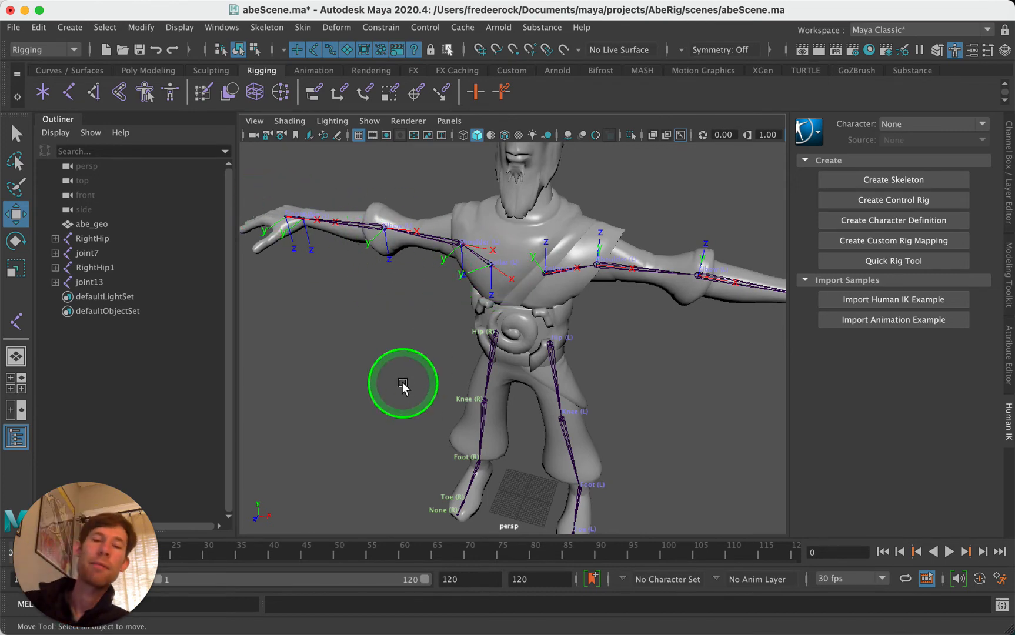
Step: Assign the Right side label to the whole mirrored right arm chain, starting from the collar joint
{"action": "left_click", "coordinate": [487, 266]}
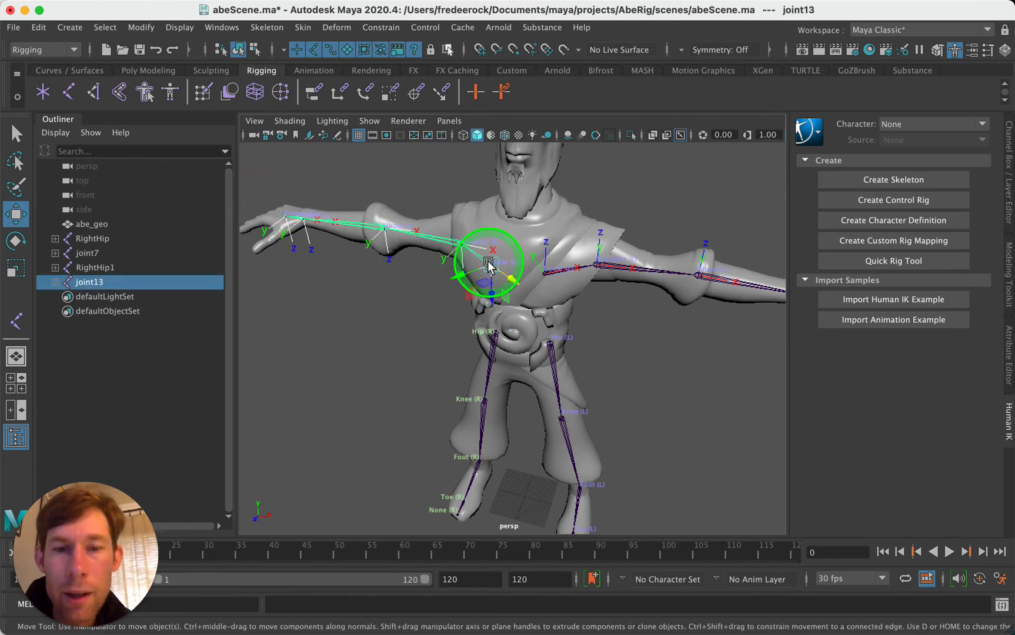
{"action": "left_click", "coordinate": [303, 27]}
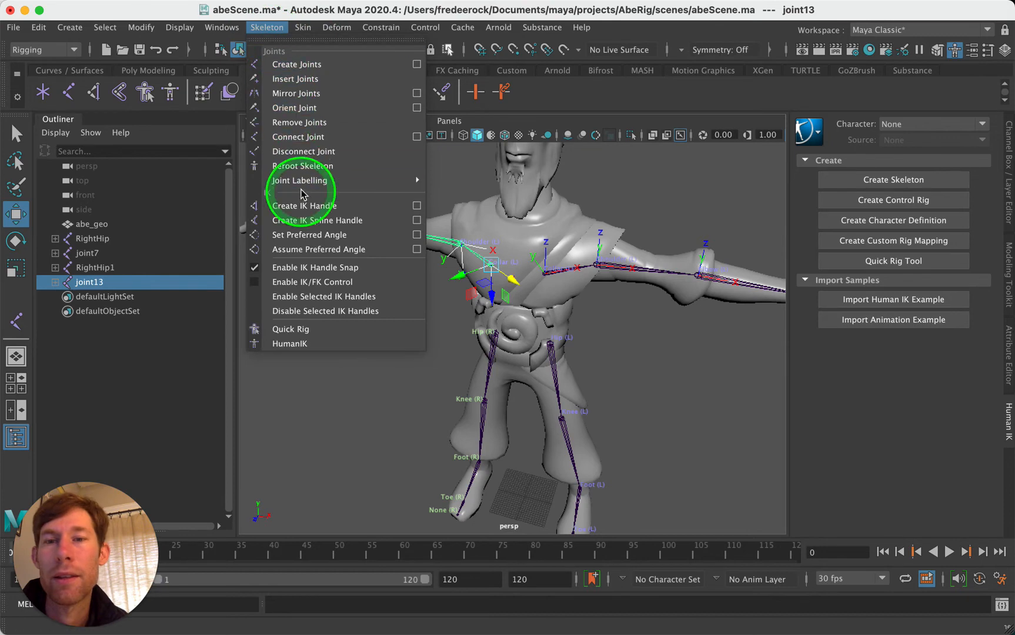
{"action": "mouse_move", "coordinate": [301, 180]}
{"action": "mouse_move", "coordinate": [565, 180]}
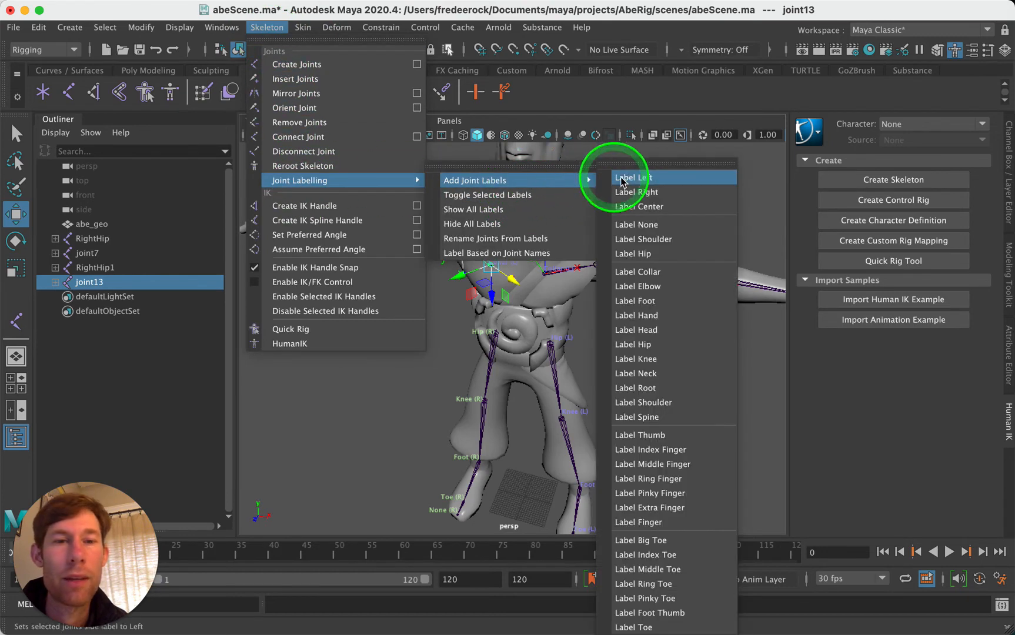
{"action": "left_click", "coordinate": [649, 194]}
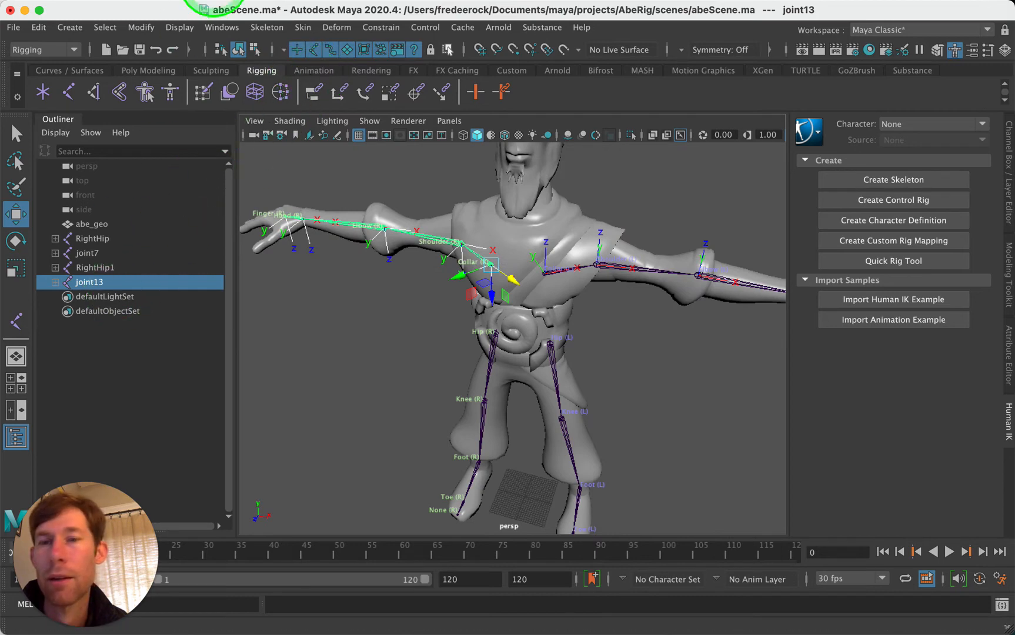
Step: Rename the right arm joints from their labels
{"action": "left_click", "coordinate": [274, 28]}
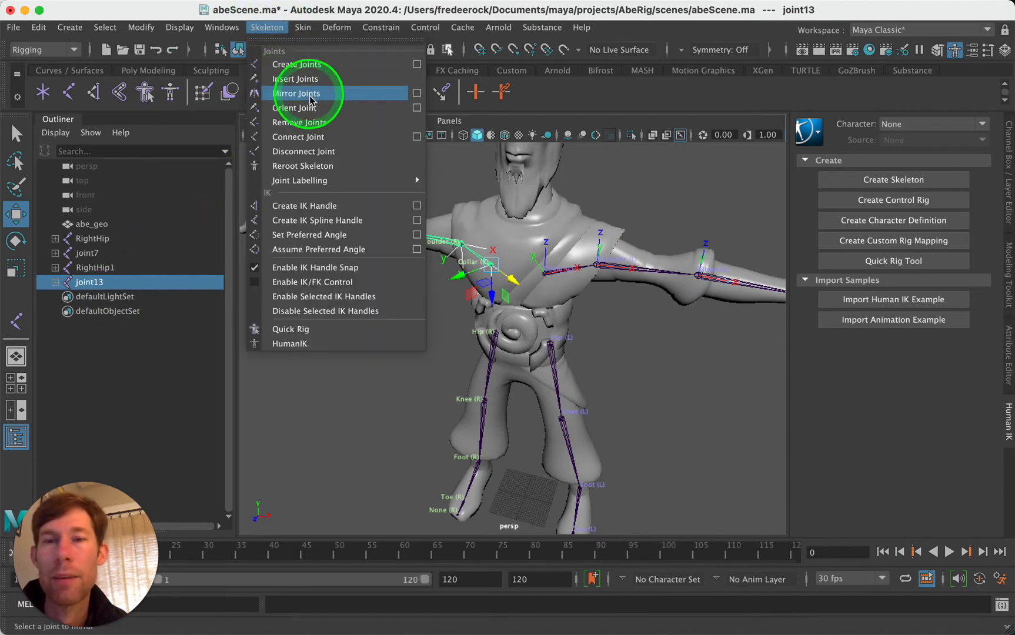
{"action": "mouse_move", "coordinate": [414, 180]}
{"action": "mouse_move", "coordinate": [532, 181]}
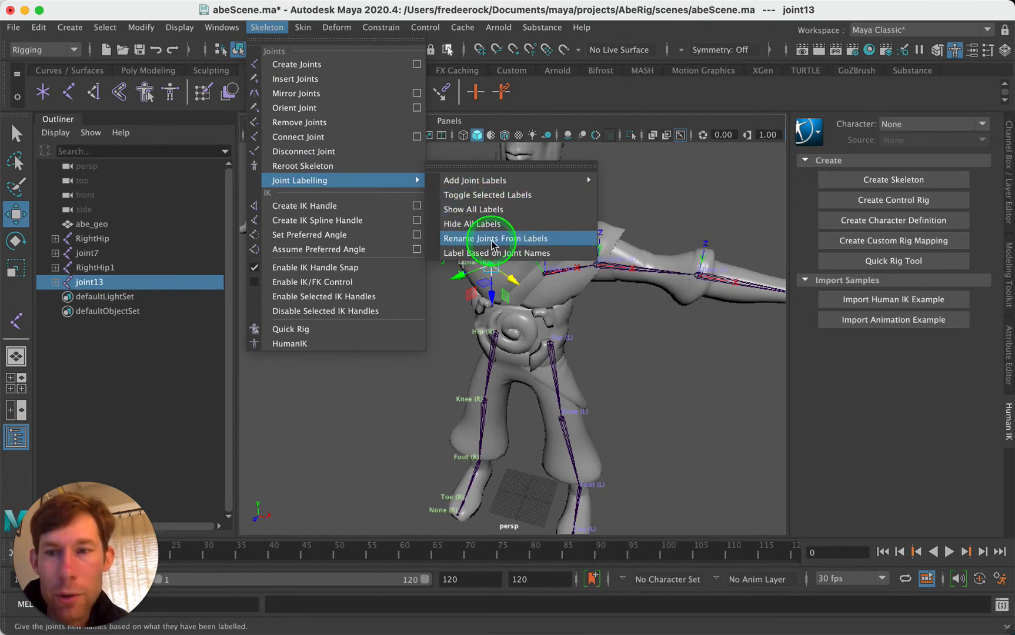
{"action": "left_click", "coordinate": [492, 246]}
Step: Rename the left arm joints from their labels, starting from the left collar joint
{"action": "left_click", "coordinate": [544, 277]}
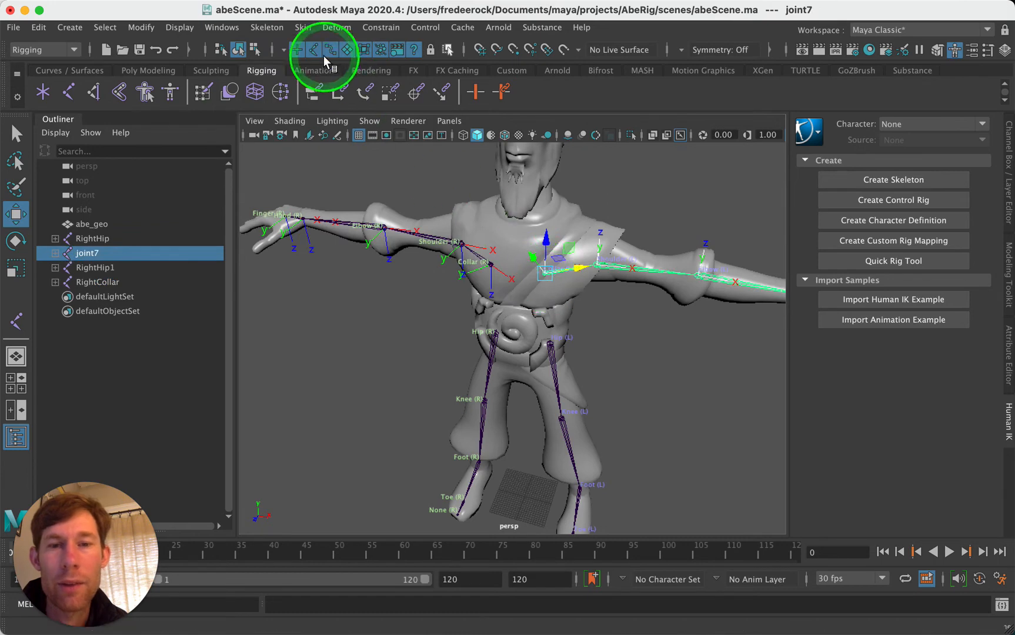
{"action": "left_click", "coordinate": [269, 27]}
{"action": "mouse_move", "coordinate": [289, 180]}
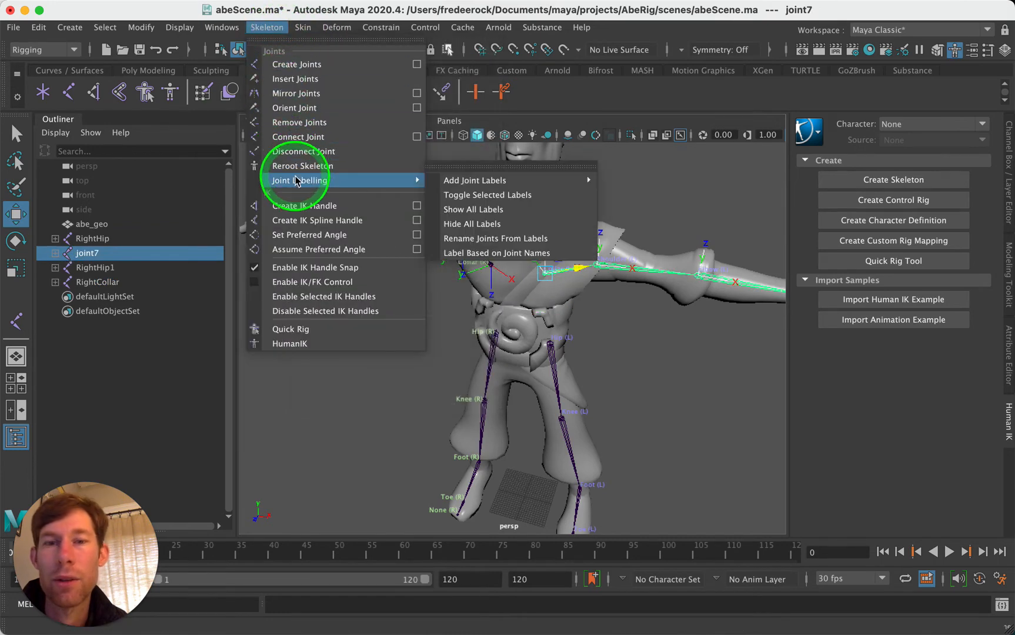
{"action": "left_click", "coordinate": [531, 239]}
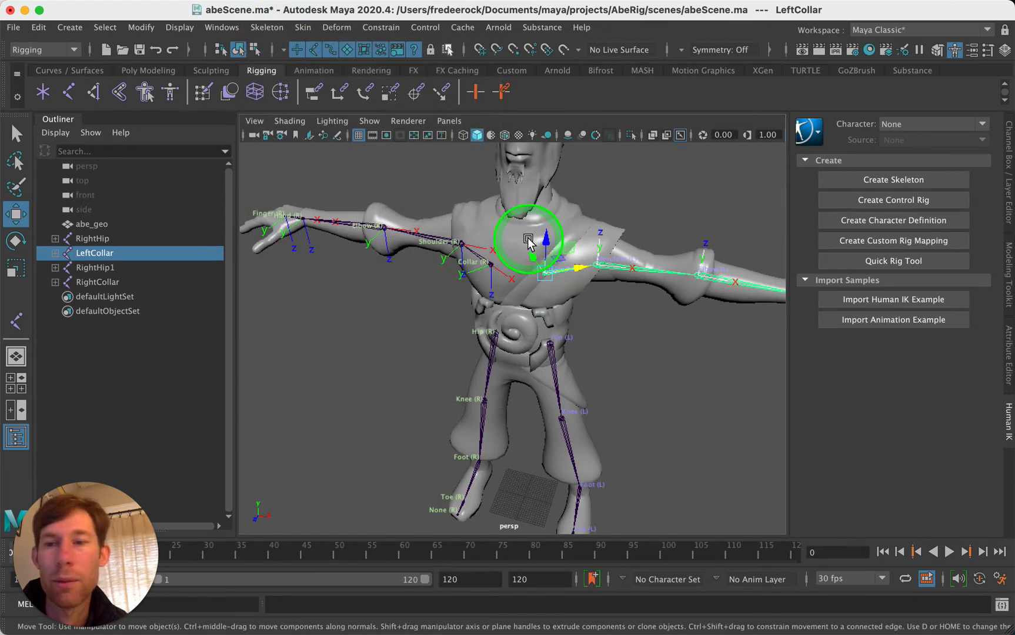
Step: Examine the joint names in the RightHip and LeftCollar hierarchies, then collapse them and clear the selection
{"action": "left_click", "coordinate": [90, 267]}
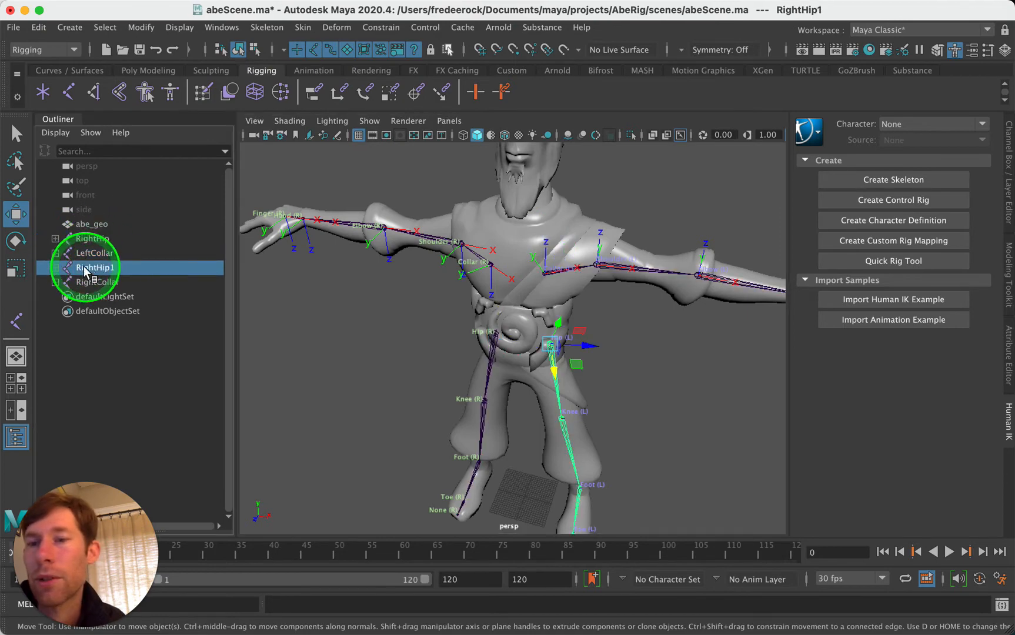
{"action": "left_click", "coordinate": [54, 238]}
{"action": "left_click", "coordinate": [56, 310]}
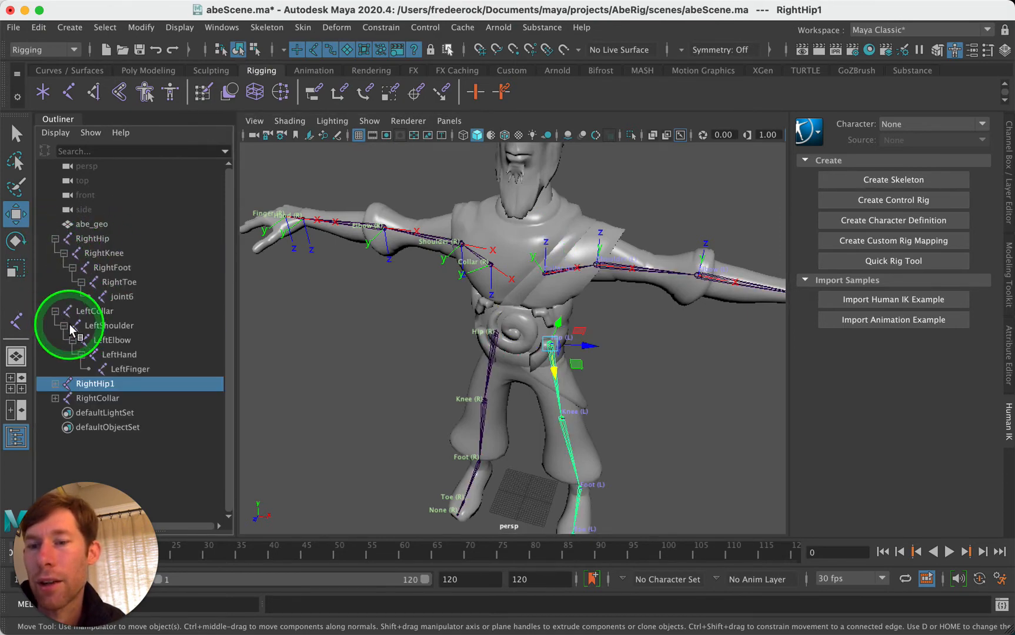
{"action": "left_click", "coordinate": [55, 311]}
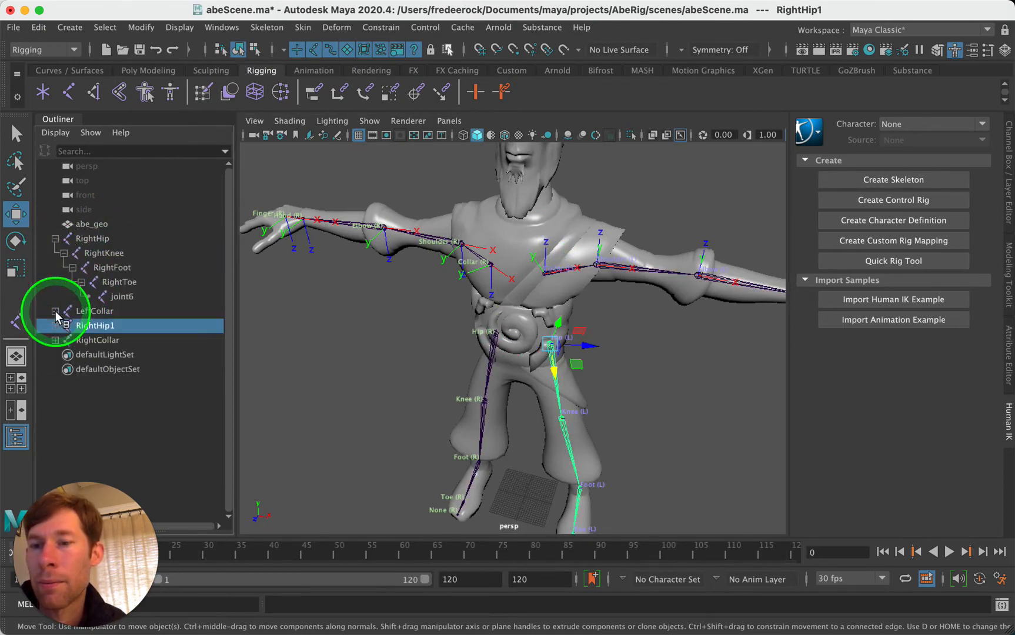
{"action": "left_click", "coordinate": [55, 238]}
{"action": "left_click", "coordinate": [352, 333]}
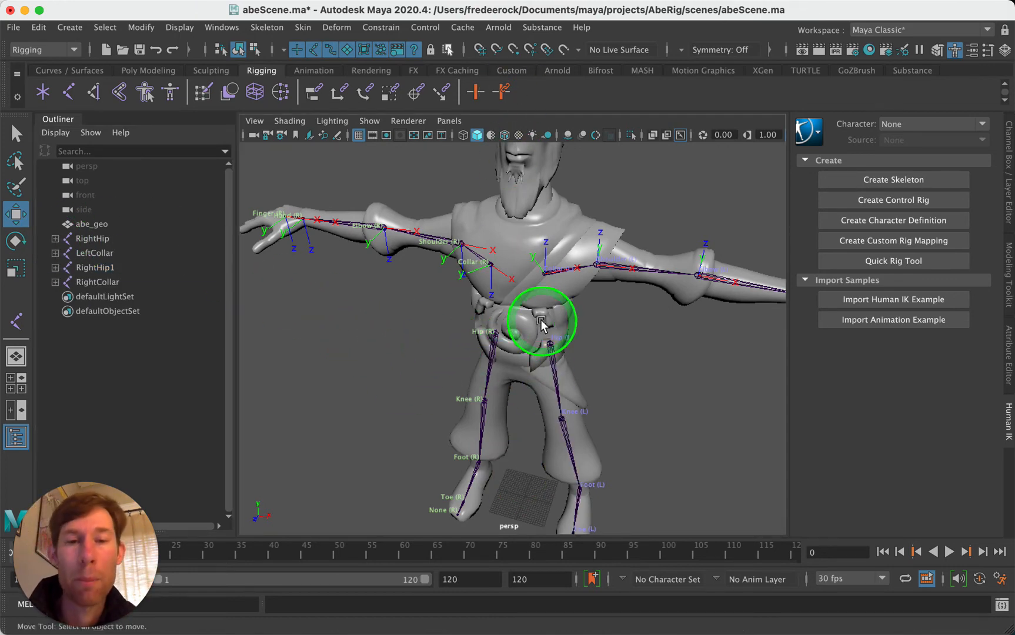
Step: Check the leg joint chains in the front view and in the side view
{"action": "key", "text": "space"}
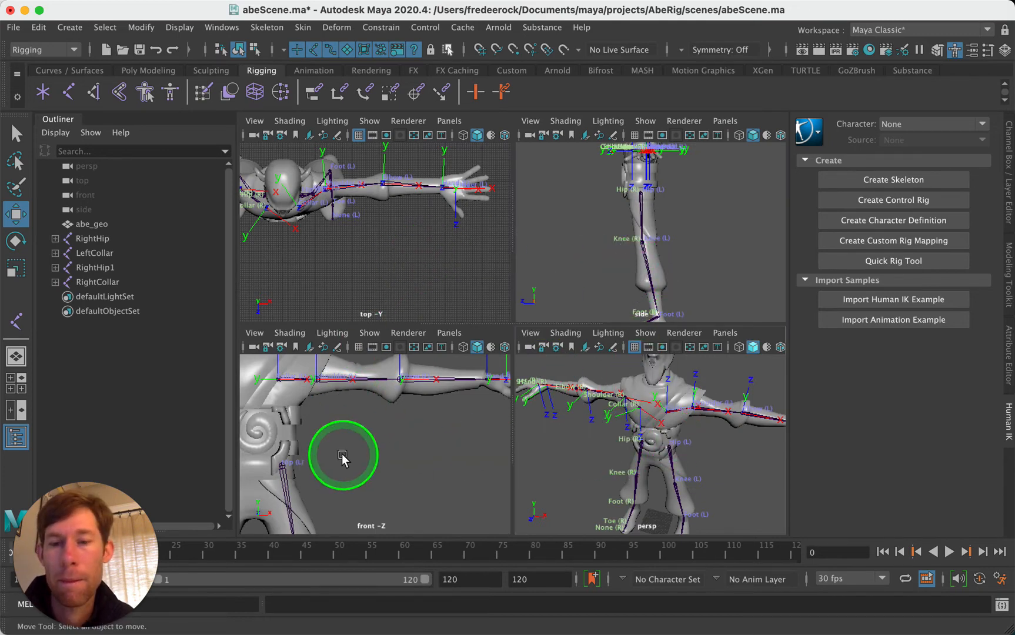
{"action": "key", "text": "space"}
{"action": "scroll", "coordinate": [342, 455], "scroll_direction": "down", "scroll_amount": 5}
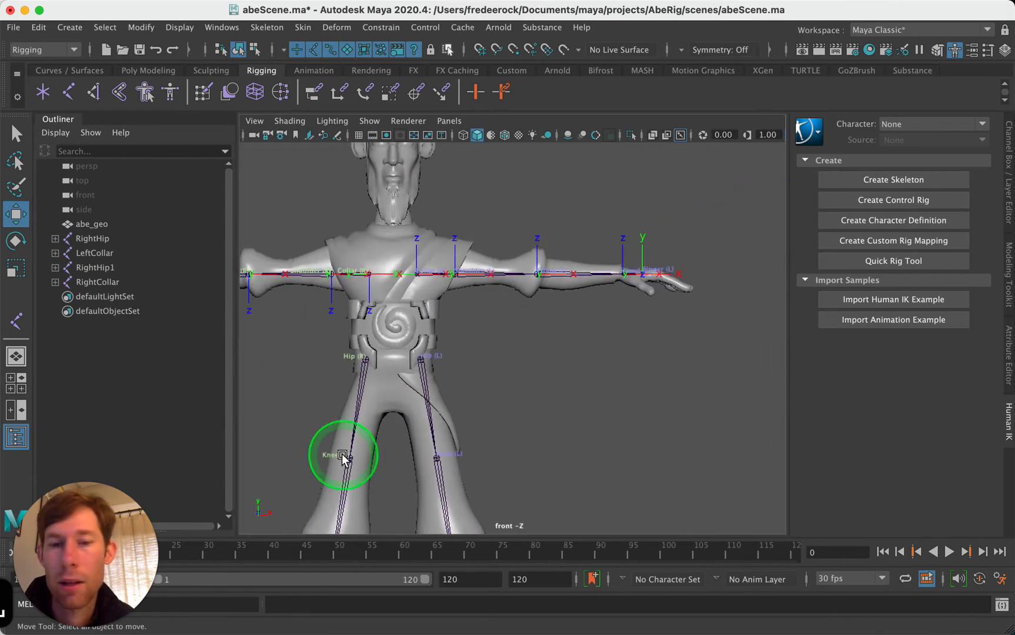
{"action": "scroll", "coordinate": [397, 276], "scroll_direction": "up", "scroll_amount": 5}
{"action": "middle_click_drag", "start_coordinate": [397, 276], "coordinate": [398, 302], "text": "alt"}
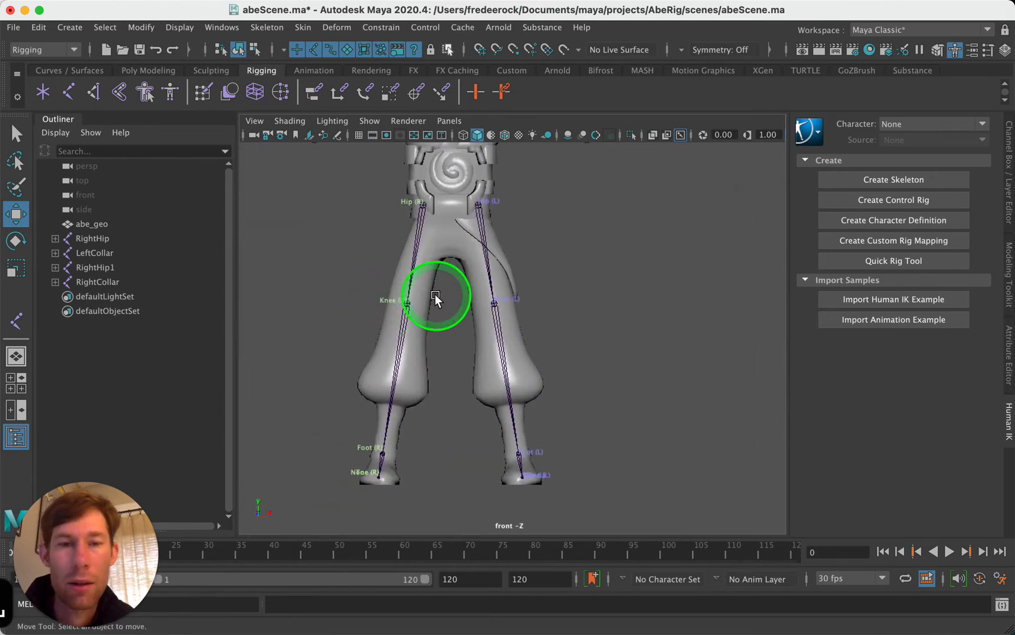
{"action": "key", "text": "space"}
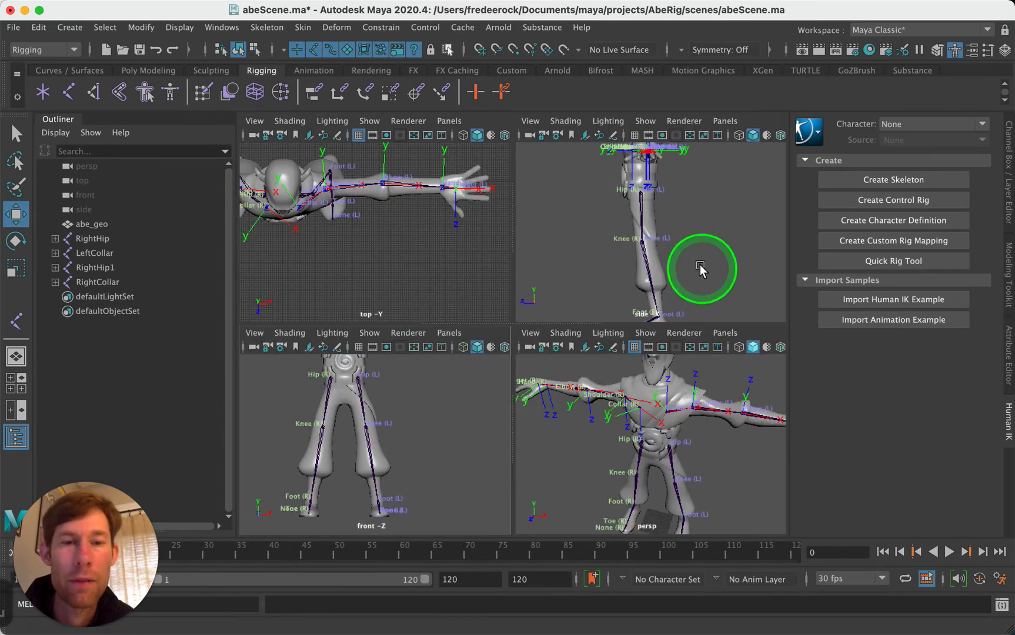
{"action": "key", "text": "space"}
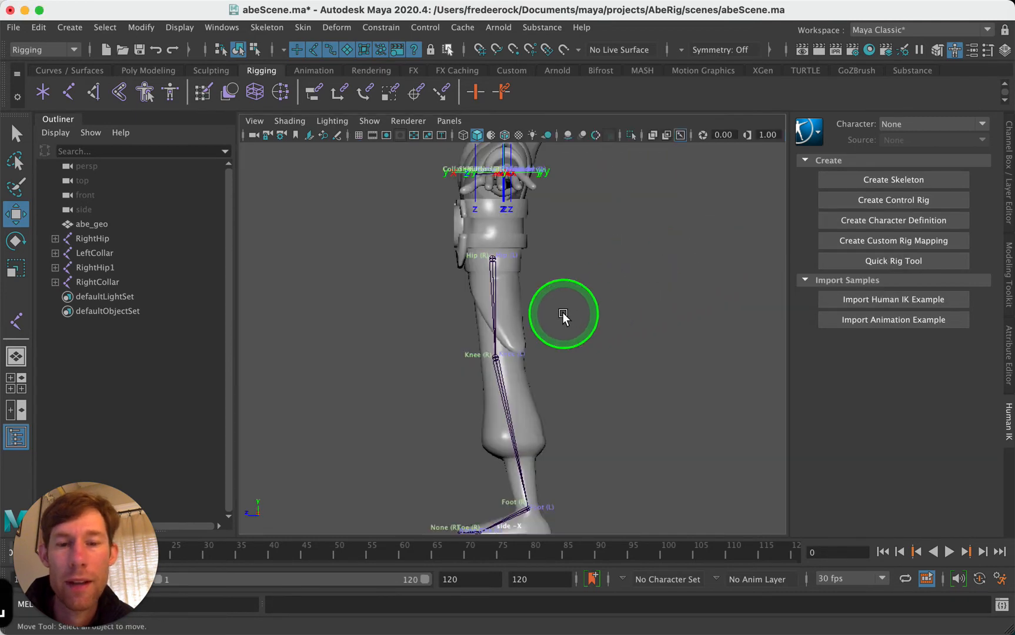
{"action": "scroll", "coordinate": [561, 314], "scroll_direction": "down", "scroll_amount": 3}
{"action": "middle_click_drag", "start_coordinate": [561, 314], "coordinate": [524, 254], "text": "alt"}
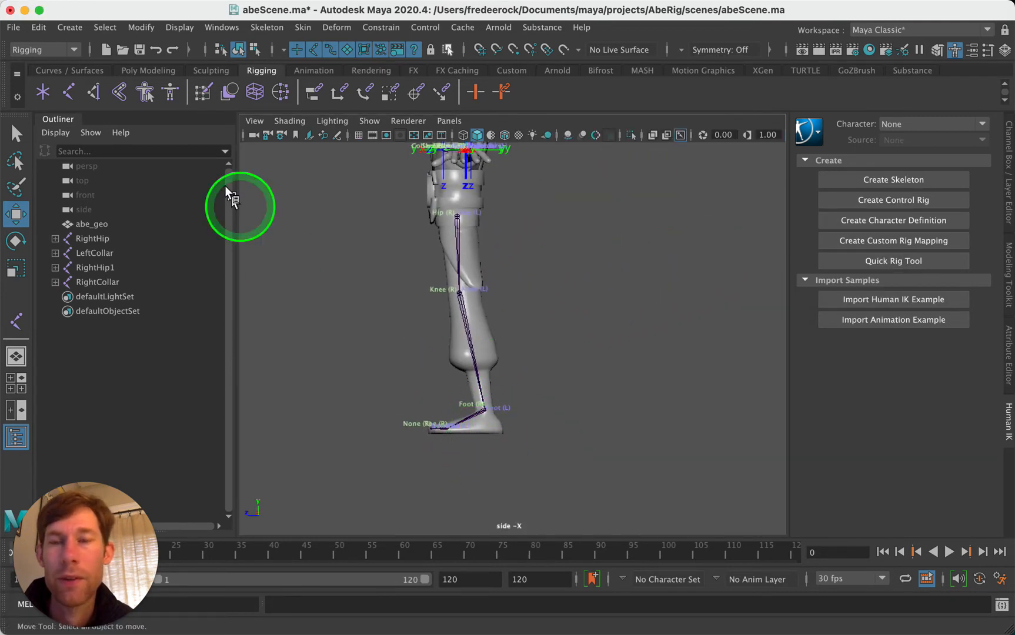
{"action": "left_click", "coordinate": [71, 94]}
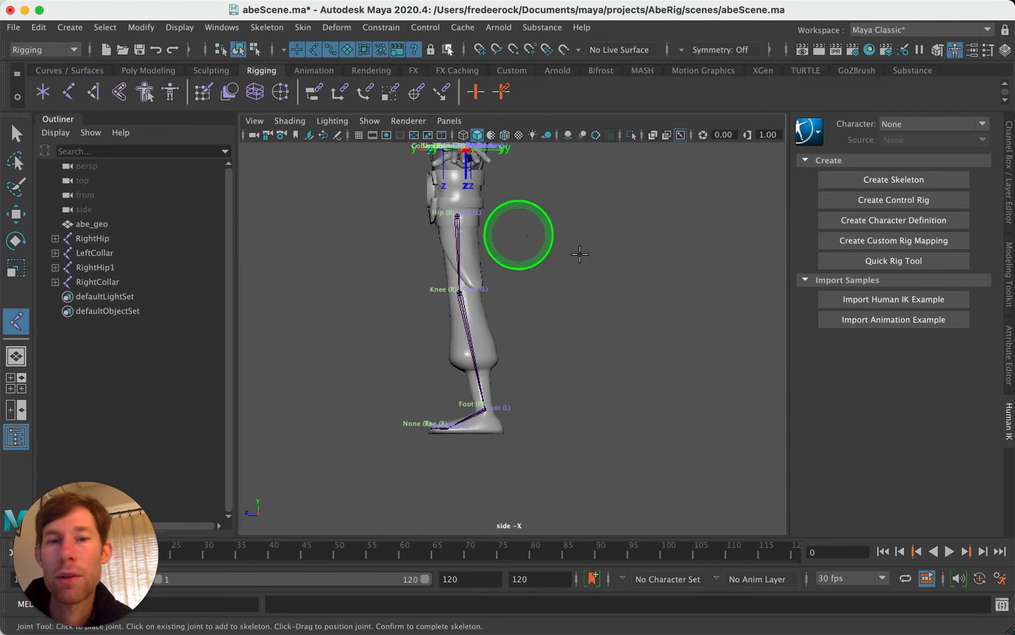
{"action": "middle_click_drag", "start_coordinate": [589, 222], "coordinate": [589, 418], "text": "alt"}
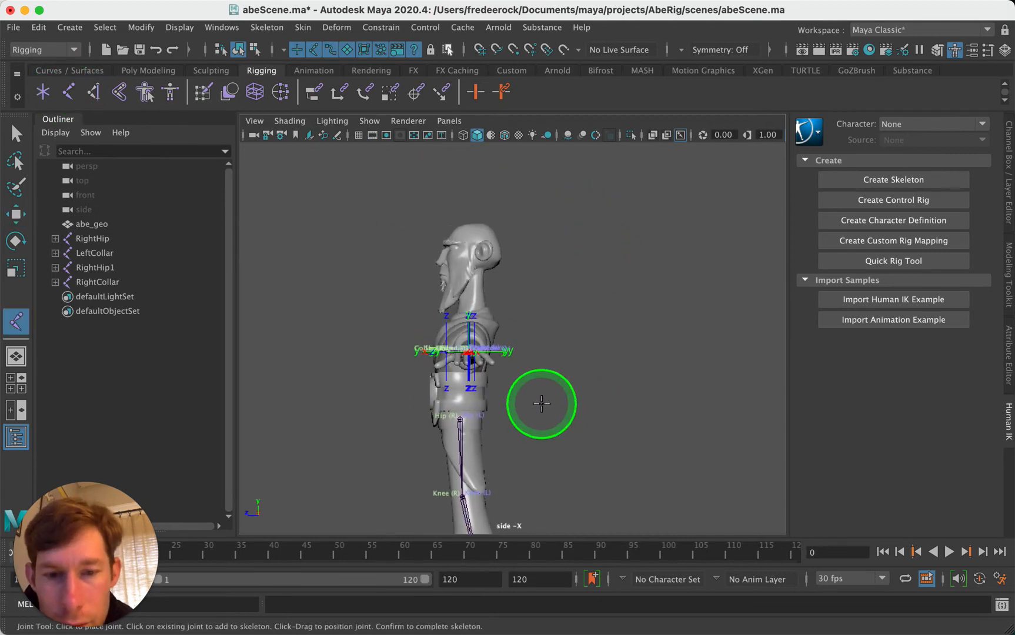
{"action": "scroll", "coordinate": [538, 403], "scroll_direction": "up", "scroll_amount": 5}
{"action": "scroll", "coordinate": [542, 404], "scroll_direction": "up", "scroll_amount": 2}
{"action": "middle_click_drag", "start_coordinate": [542, 405], "coordinate": [627, 319], "text": "alt"}
{"action": "left_click", "coordinate": [16, 135]}
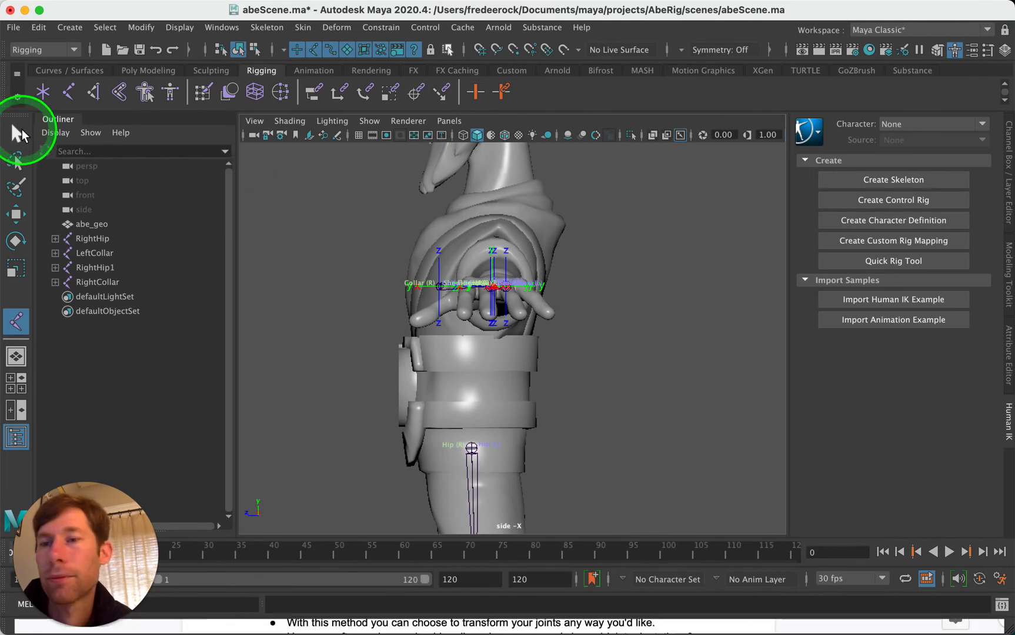
Step: Turn off the local rotation axes display for all joints in the LeftCollar and RightCollar hierarchies
{"action": "left_click", "coordinate": [488, 447]}
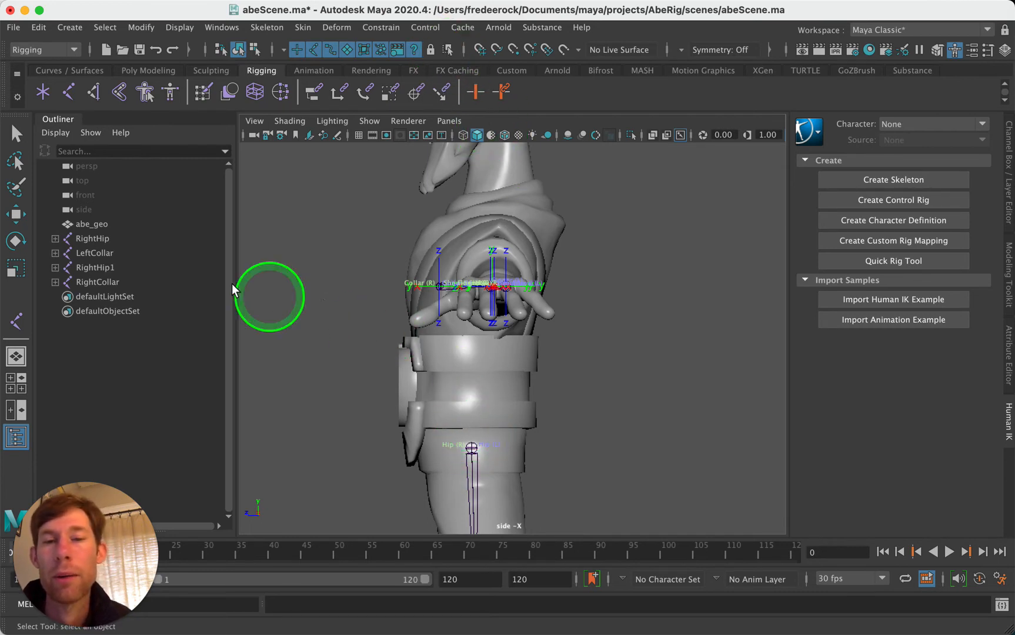
{"action": "left_click_drag", "start_coordinate": [422, 257], "coordinate": [647, 345]}
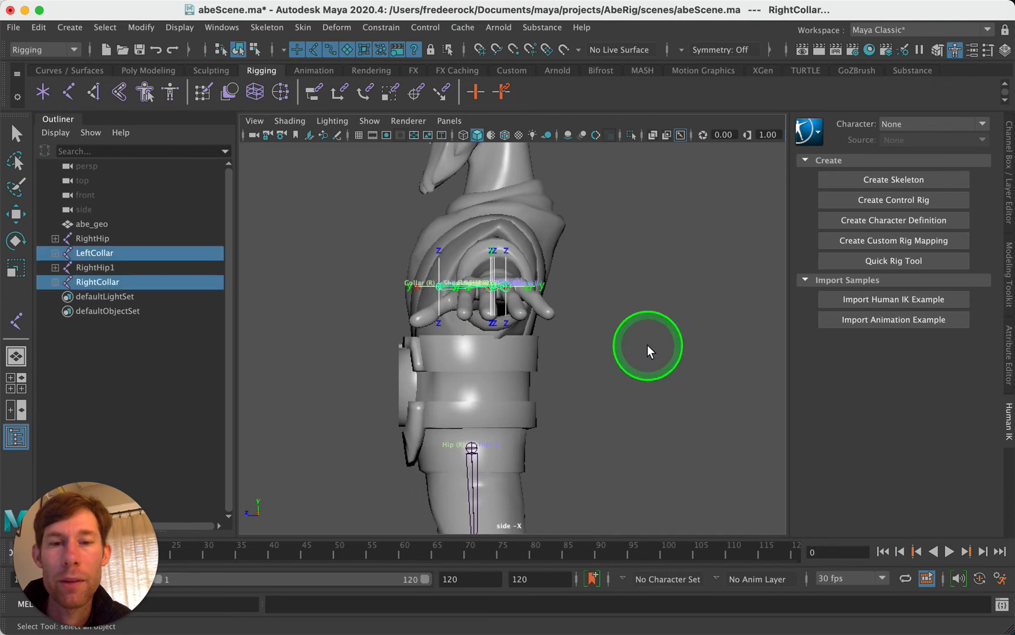
{"action": "left_click", "coordinate": [105, 27]}
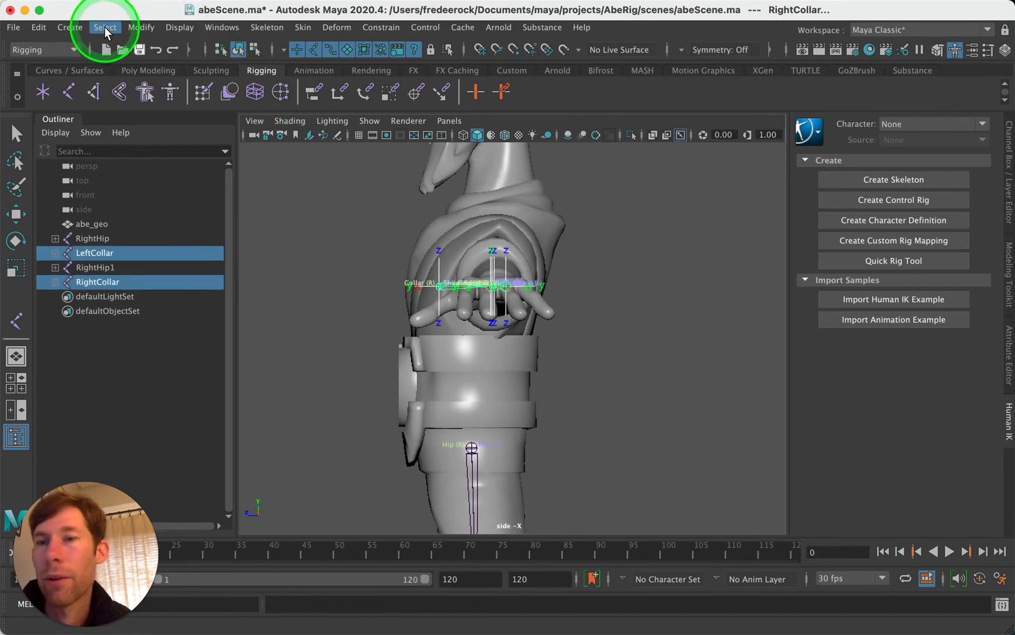
{"action": "left_click_drag", "start_coordinate": [104, 27], "coordinate": [140, 99]}
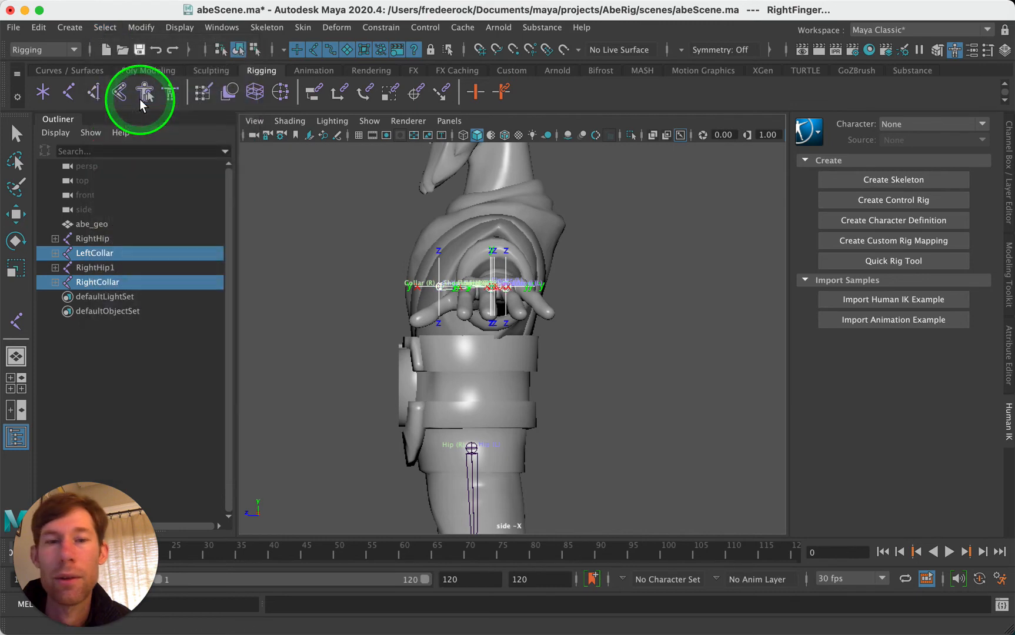
{"action": "left_click", "coordinate": [179, 28]}
{"action": "mouse_move", "coordinate": [253, 192]}
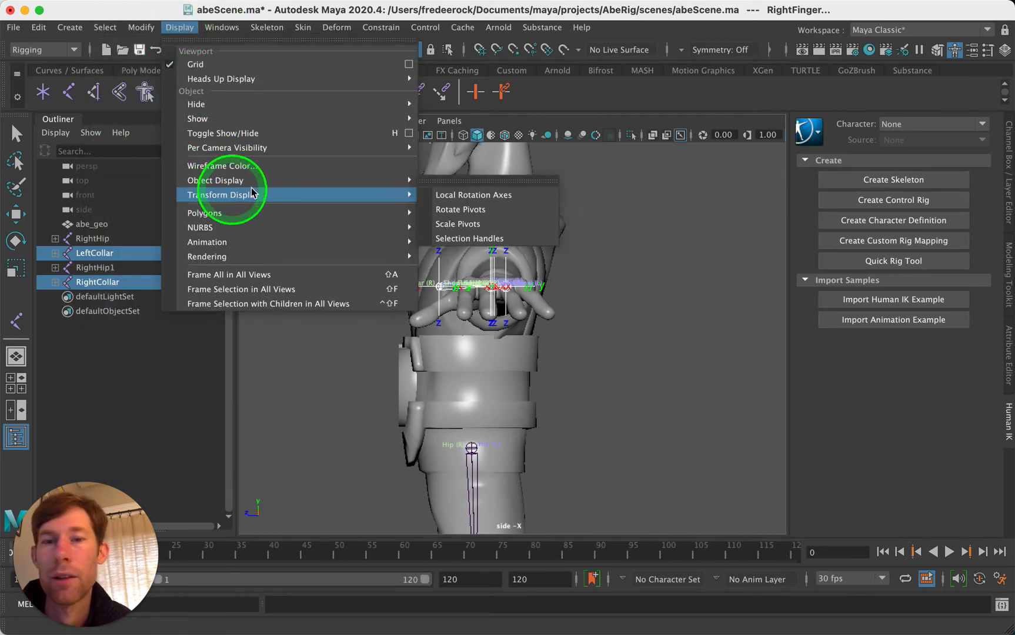
{"action": "left_click", "coordinate": [481, 195]}
{"action": "left_click", "coordinate": [630, 287]}
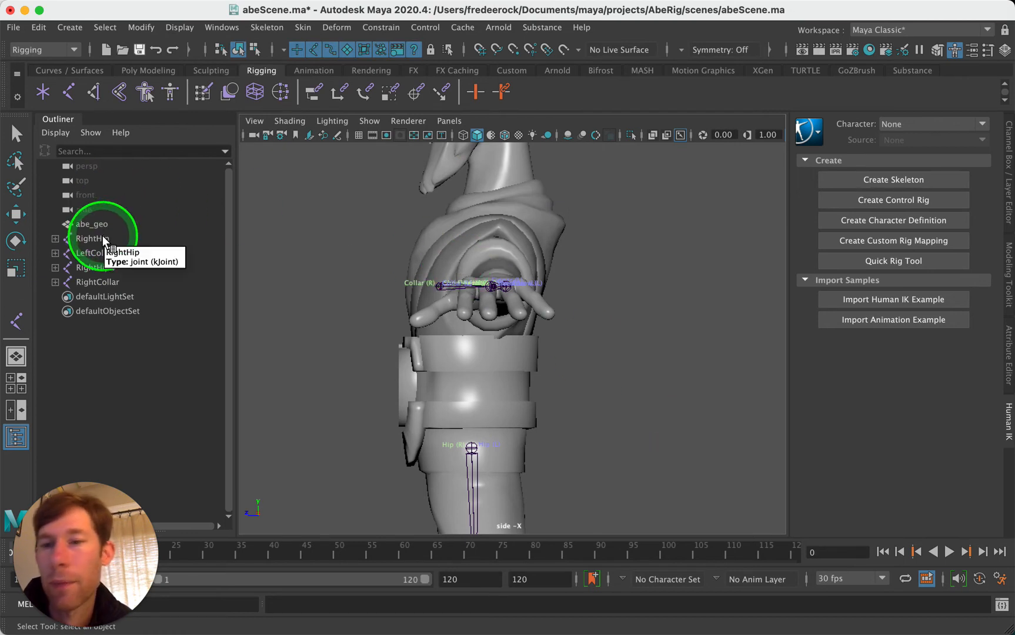
Step: Hide the LeftCollar and RightCollar joint chains
{"action": "left_click", "coordinate": [92, 252]}
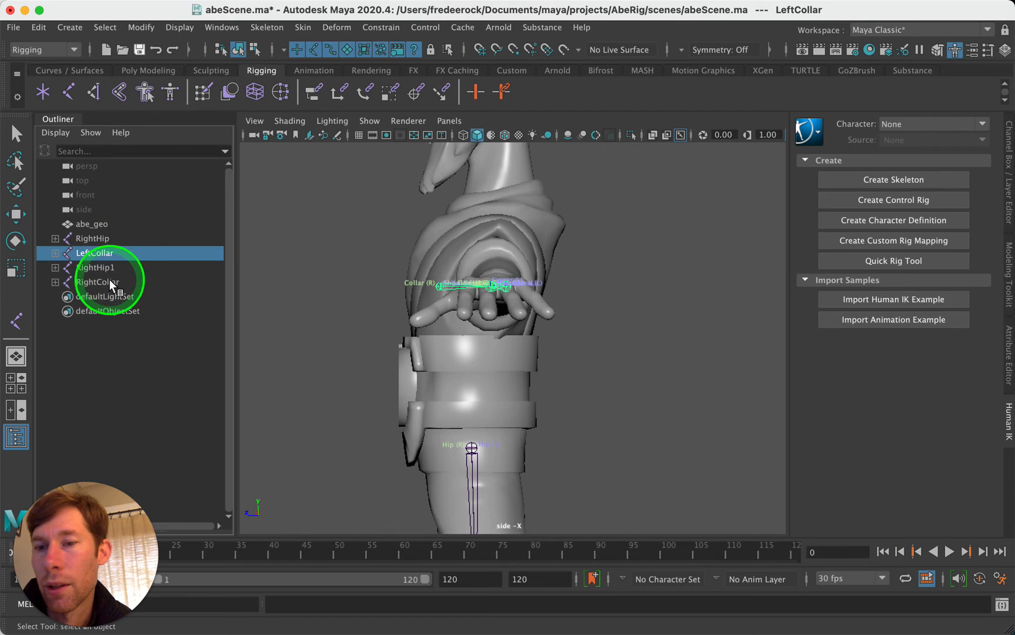
{"action": "left_click", "coordinate": [109, 281], "text": "super"}
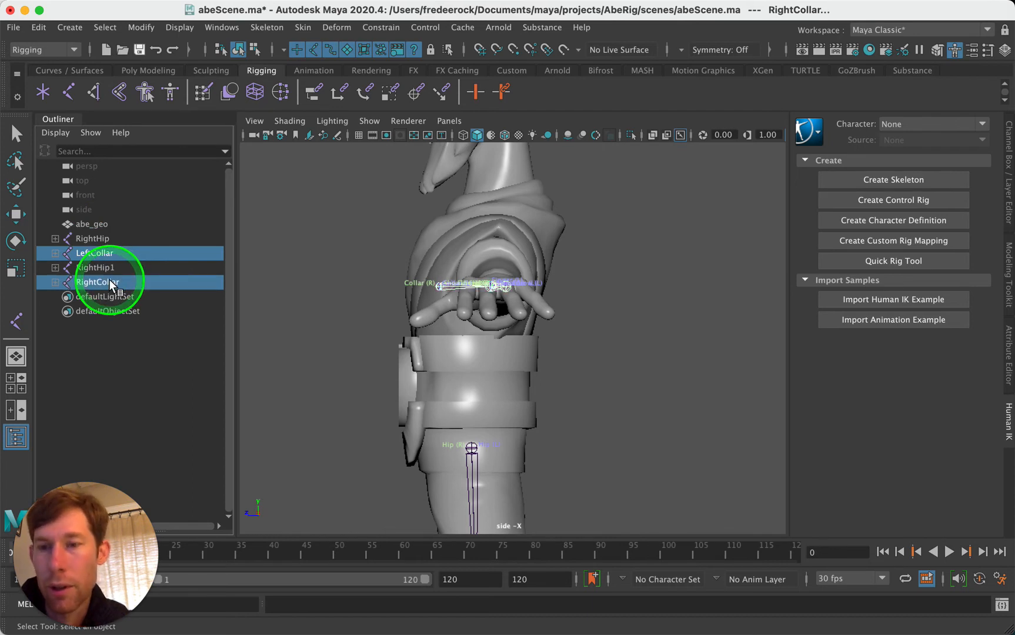
{"action": "key", "text": "ctrl+h"}
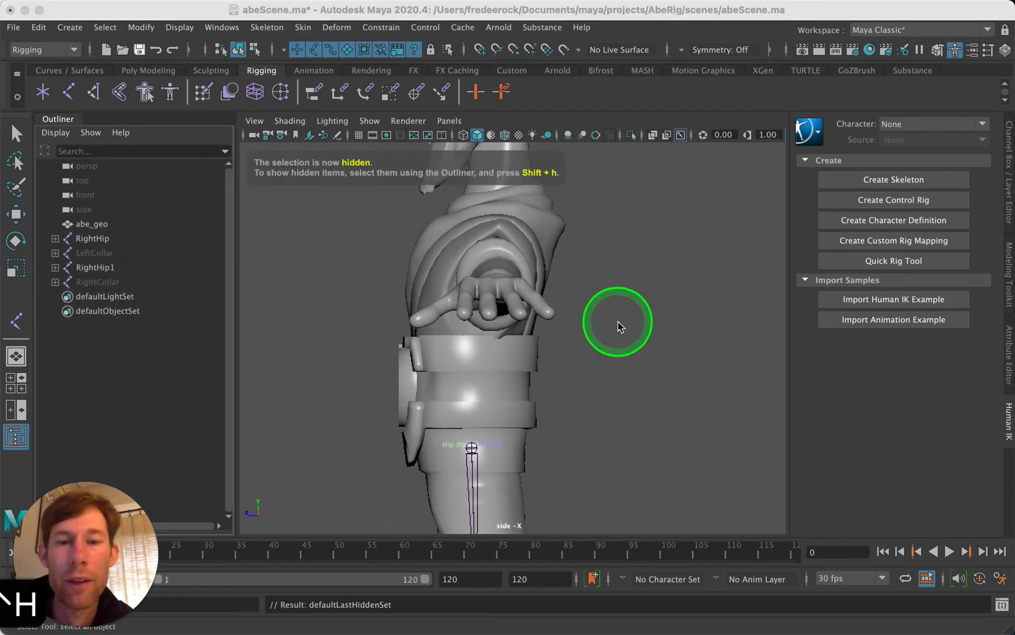
Step: In the side view, place a root joint just above the hips and four more joints up the spine to the base of the neck
{"action": "left_click", "coordinate": [69, 94]}
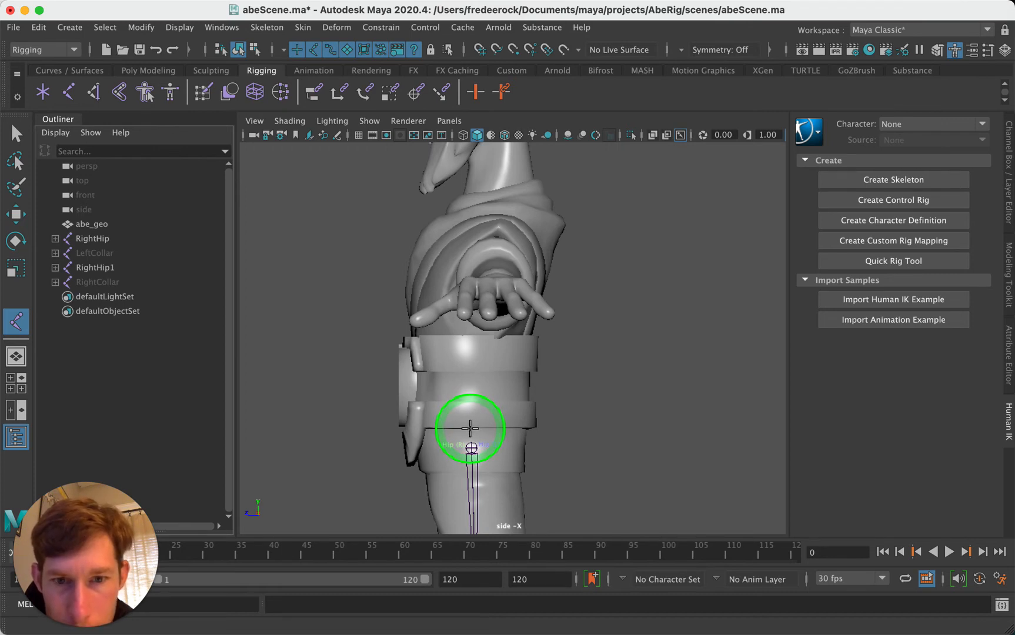
{"action": "left_click", "coordinate": [470, 428]}
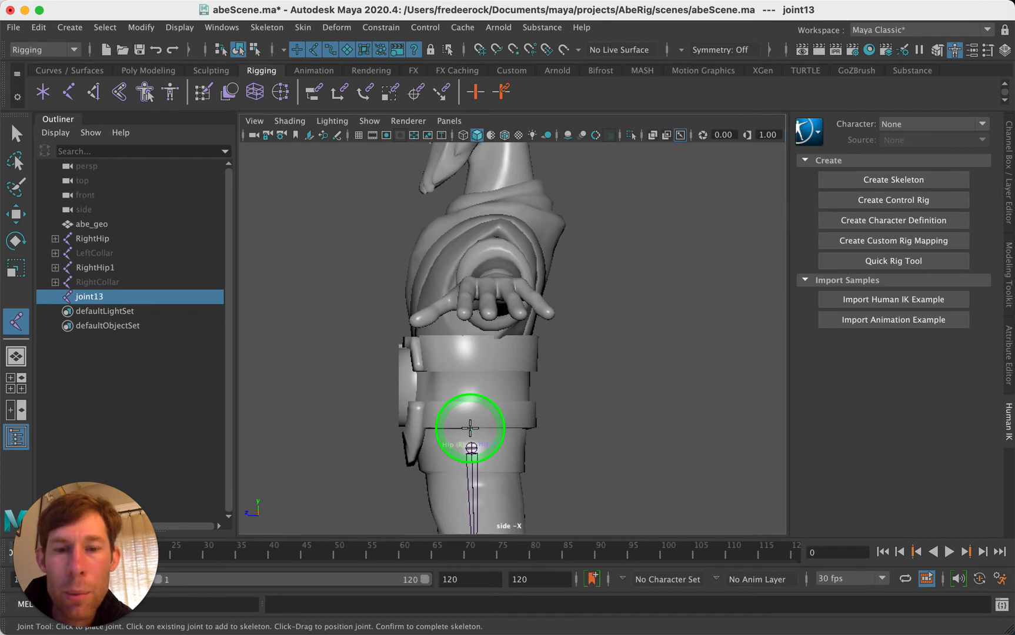
{"action": "key", "text": "super+z"}
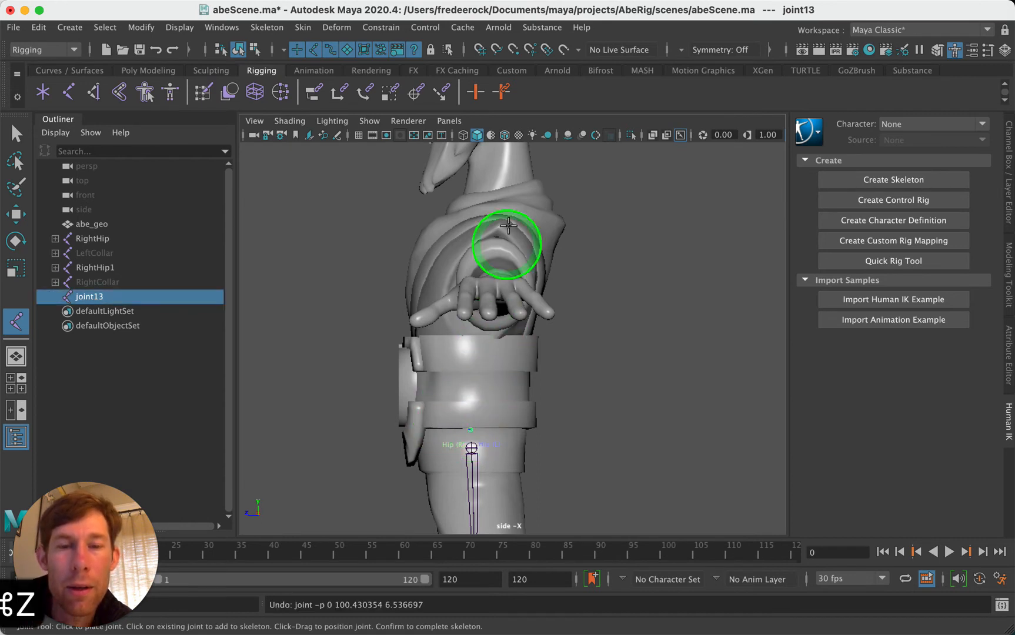
{"action": "middle_click_drag", "start_coordinate": [638, 279], "coordinate": [635, 319], "text": "alt"}
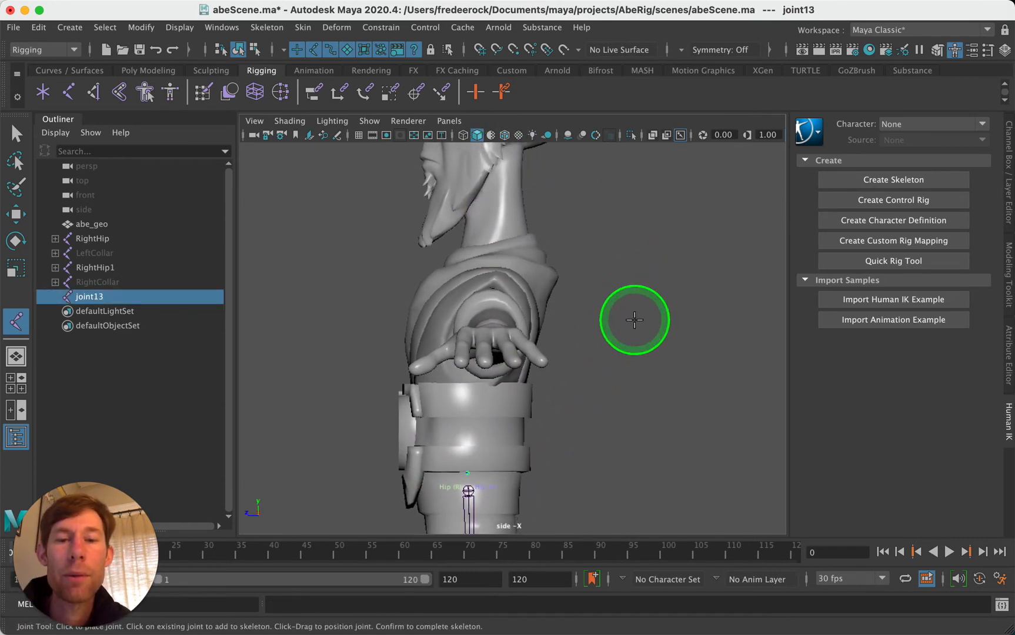
{"action": "scroll", "coordinate": [635, 319], "scroll_direction": "down", "scroll_amount": 2}
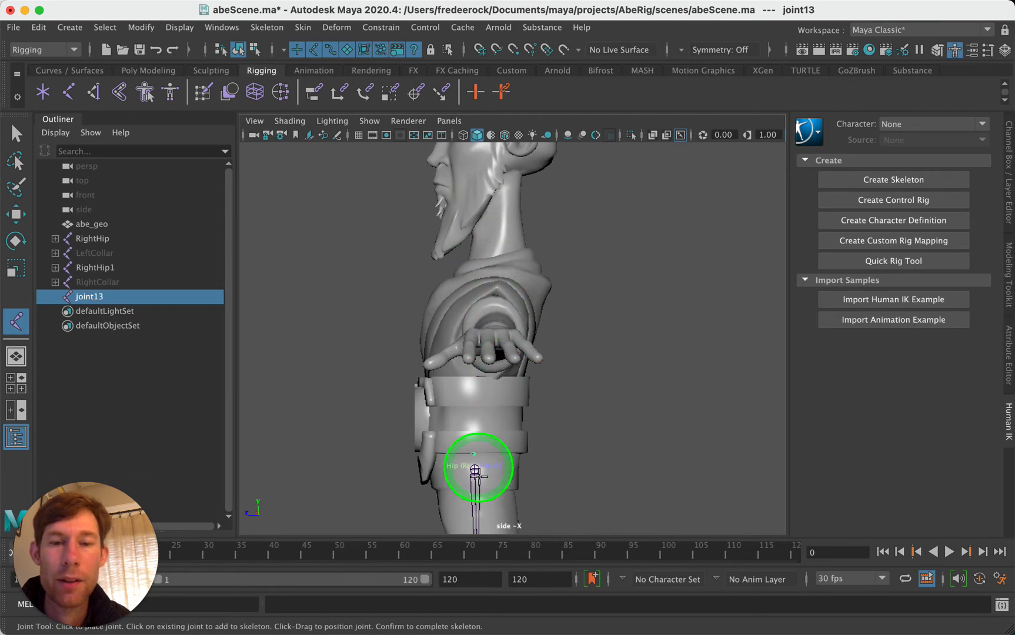
{"action": "left_click", "coordinate": [481, 418]}
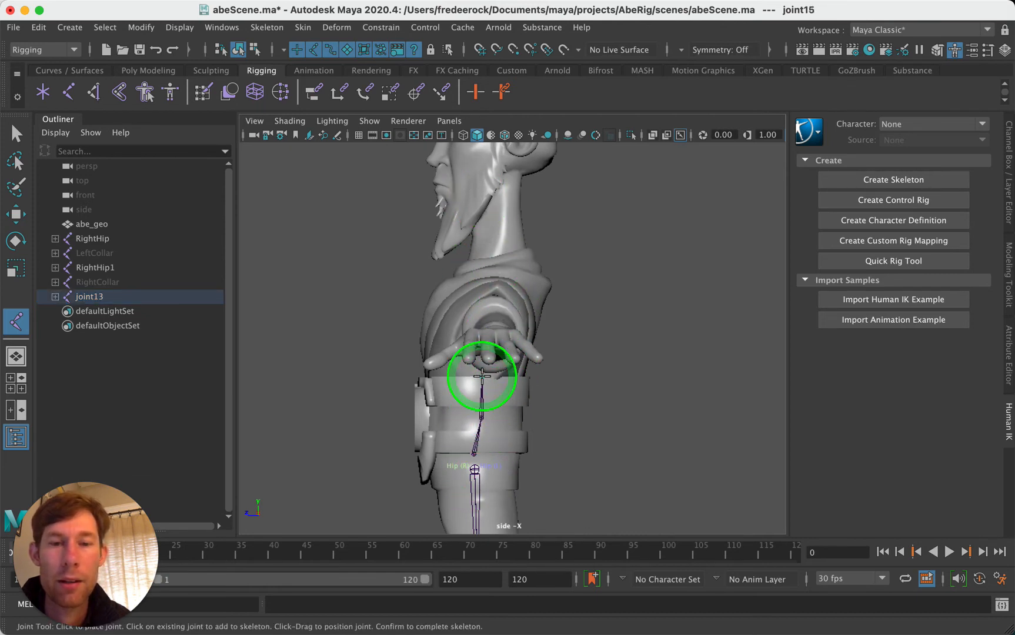
{"action": "left_click", "coordinate": [468, 323]}
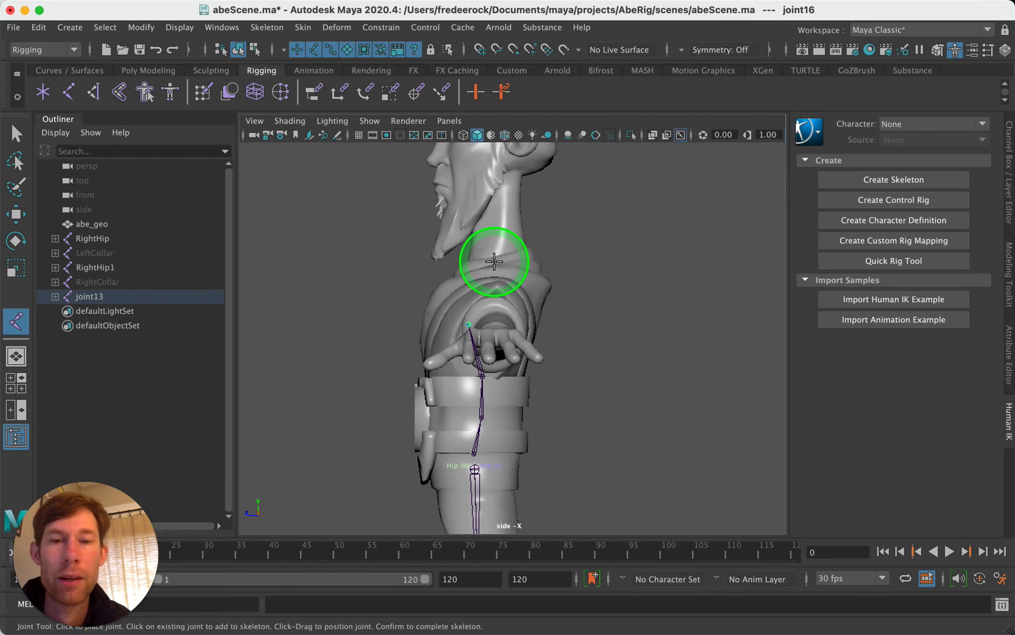
{"action": "left_click", "coordinate": [494, 261]}
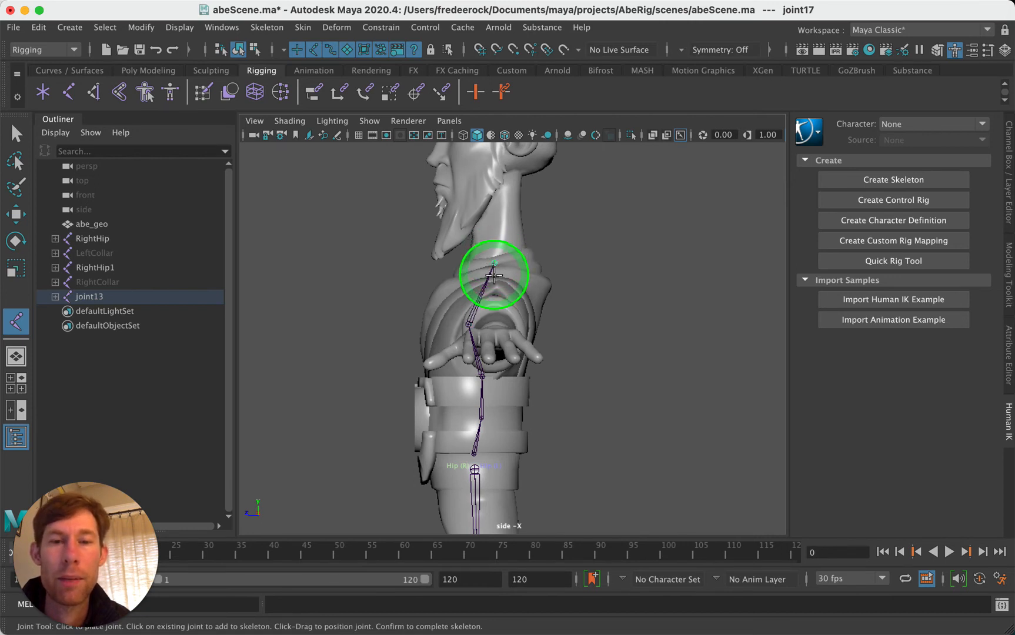
Step: Extend the spine chain with a joint at the base of the skull and one at the top of the head, and complete it
{"action": "middle_click_drag", "start_coordinate": [607, 206], "coordinate": [609, 370], "text": "alt"}
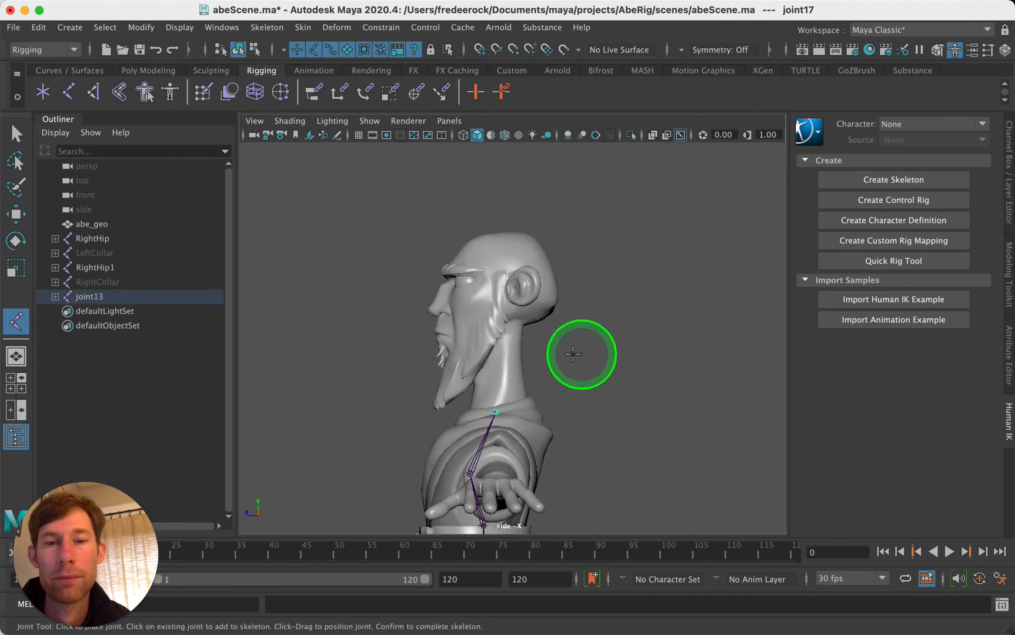
{"action": "left_click", "coordinate": [513, 323]}
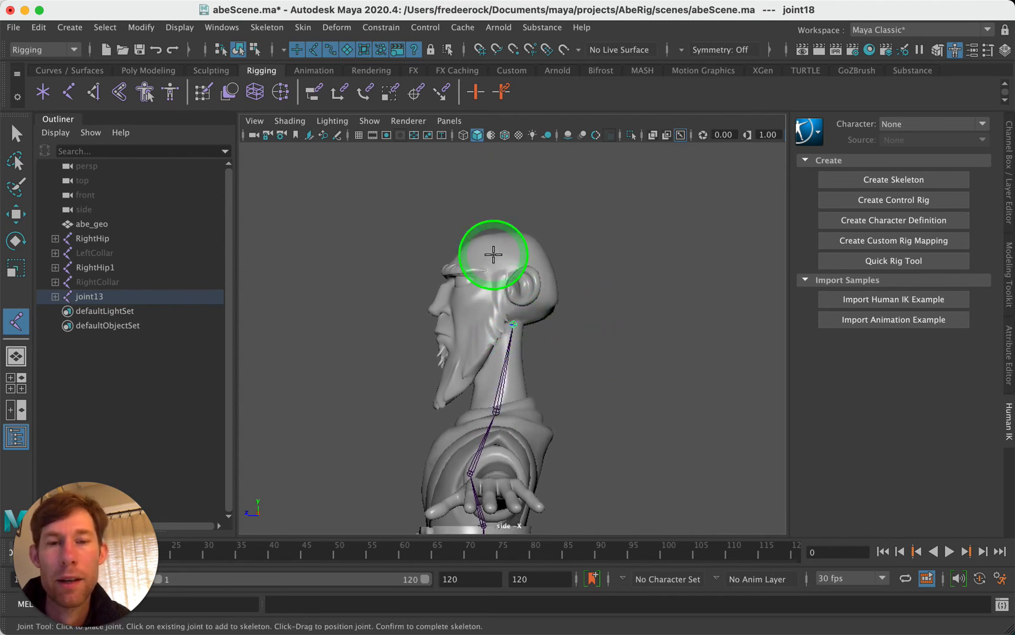
{"action": "left_click", "coordinate": [491, 235]}
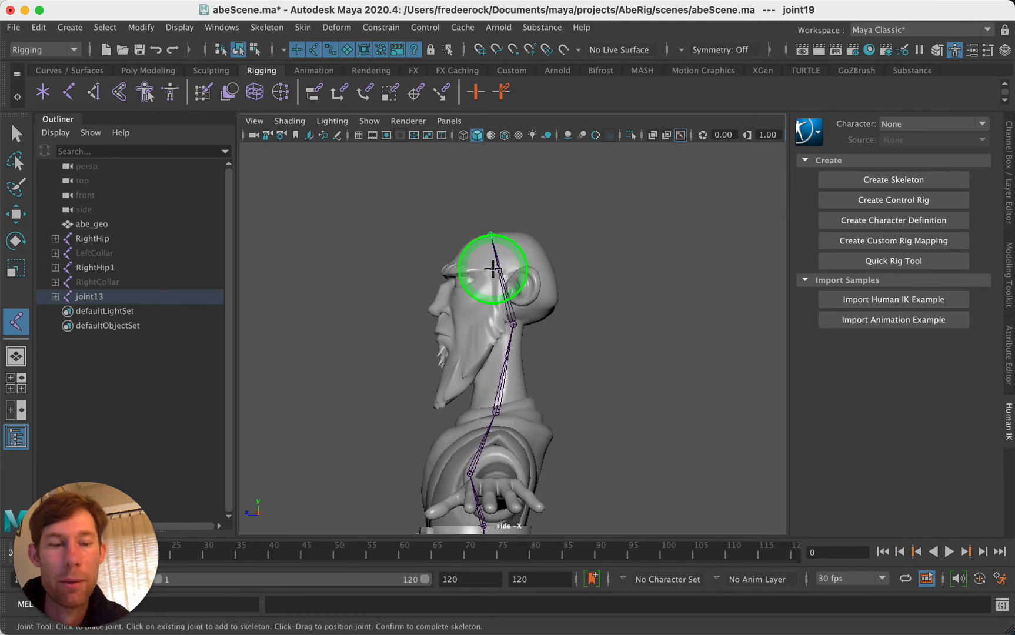
{"action": "key", "text": "Return"}
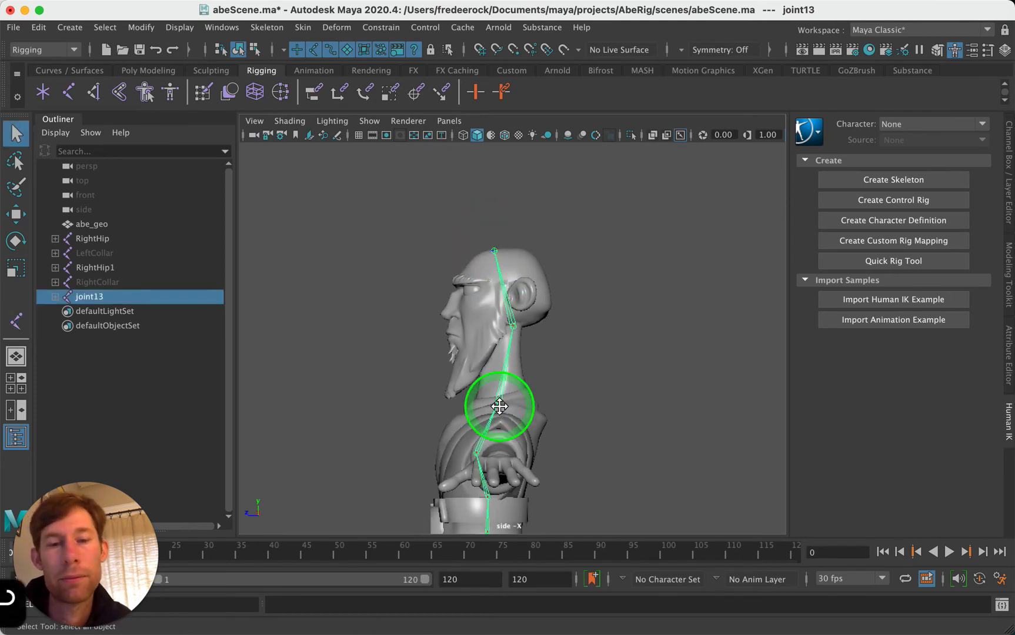
Step: Show the hidden LeftCollar and RightCollar joint chains again and clear the selection
{"action": "middle_click_drag", "start_coordinate": [494, 404], "coordinate": [476, 260], "text": "alt"}
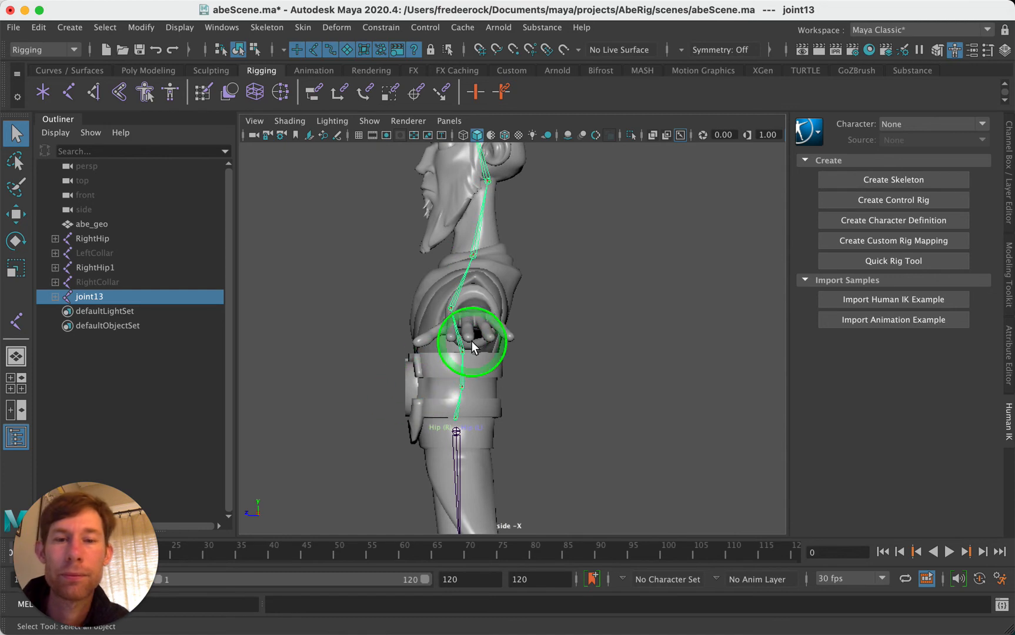
{"action": "left_click", "coordinate": [141, 254]}
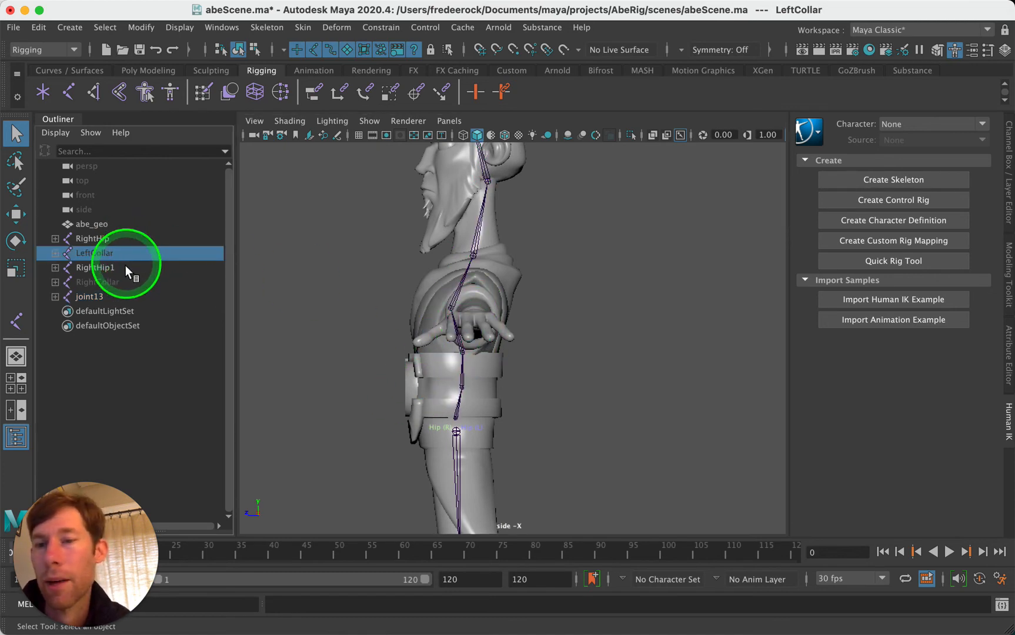
{"action": "left_click", "coordinate": [119, 281], "text": "super"}
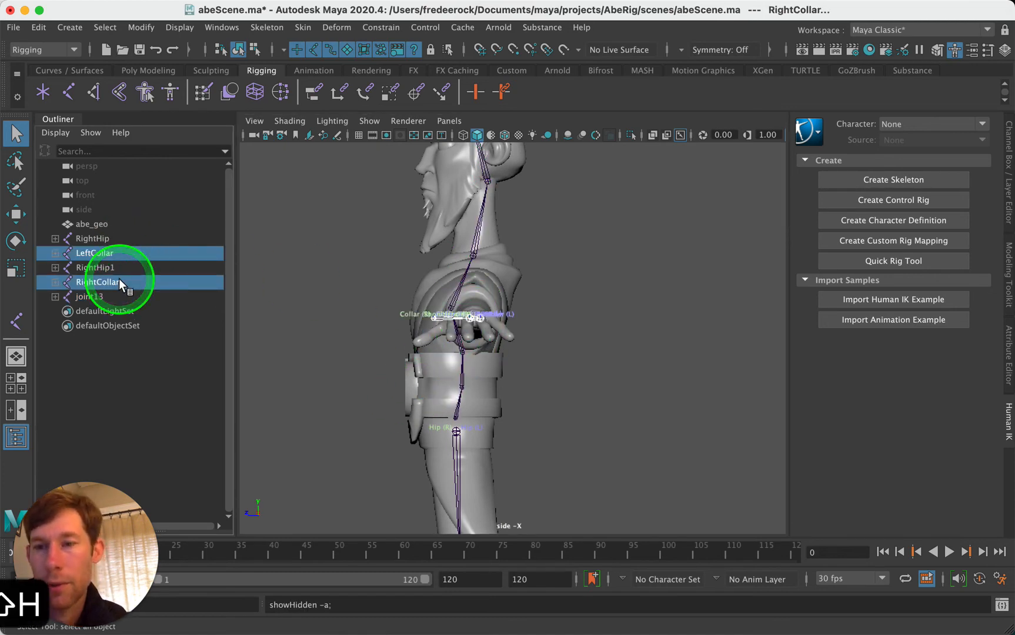
{"action": "left_click", "coordinate": [583, 284]}
{"action": "key", "text": "space"}
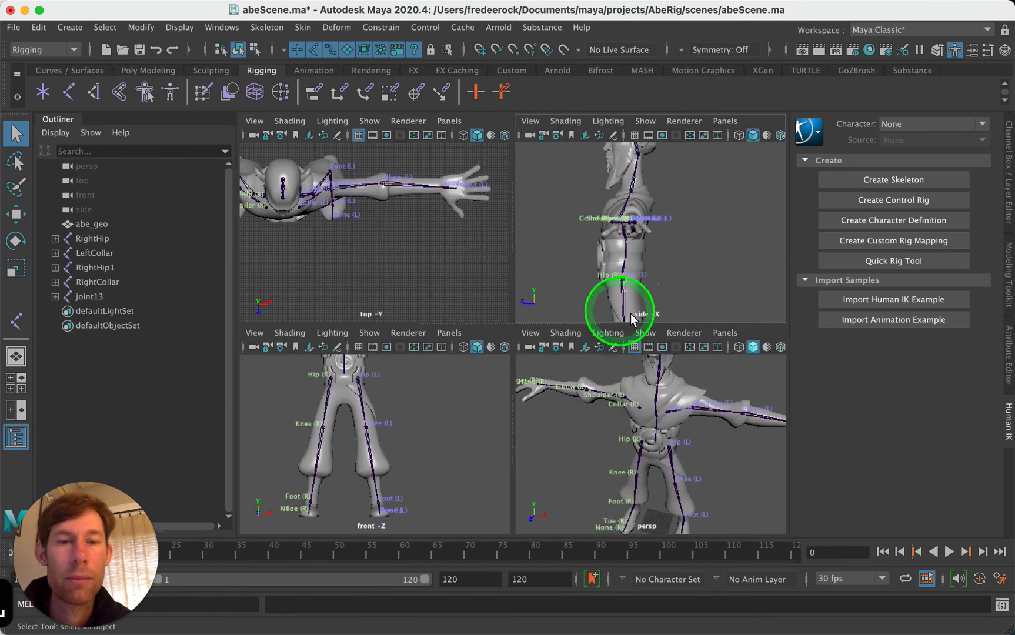
{"action": "key", "text": "space"}
{"action": "mouse_move", "coordinate": [496, 377]}
{"action": "left_mouse_down", "text": "alt"}
{"action": "mouse_move", "coordinate": [475, 414]}
{"action": "mouse_move", "coordinate": [504, 392]}
{"action": "mouse_move", "coordinate": [483, 387]}
{"action": "mouse_move", "coordinate": [497, 381]}
{"action": "left_mouse_up", "text": "alt"}
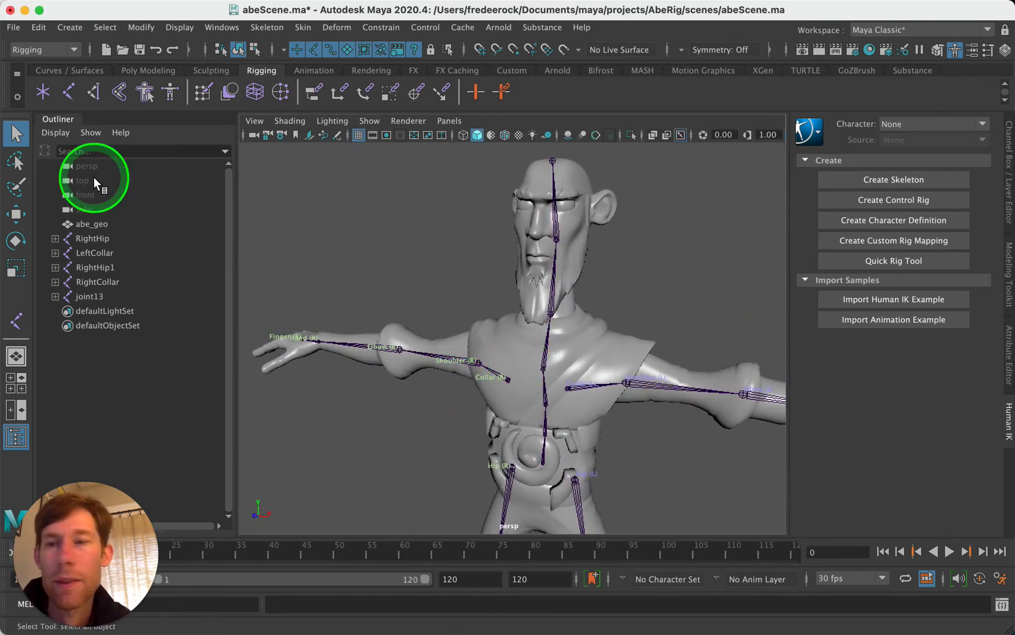
{"action": "left_click", "coordinate": [594, 360]}
{"action": "right_click_drag", "start_coordinate": [594, 360], "coordinate": [581, 369], "text": "alt"}
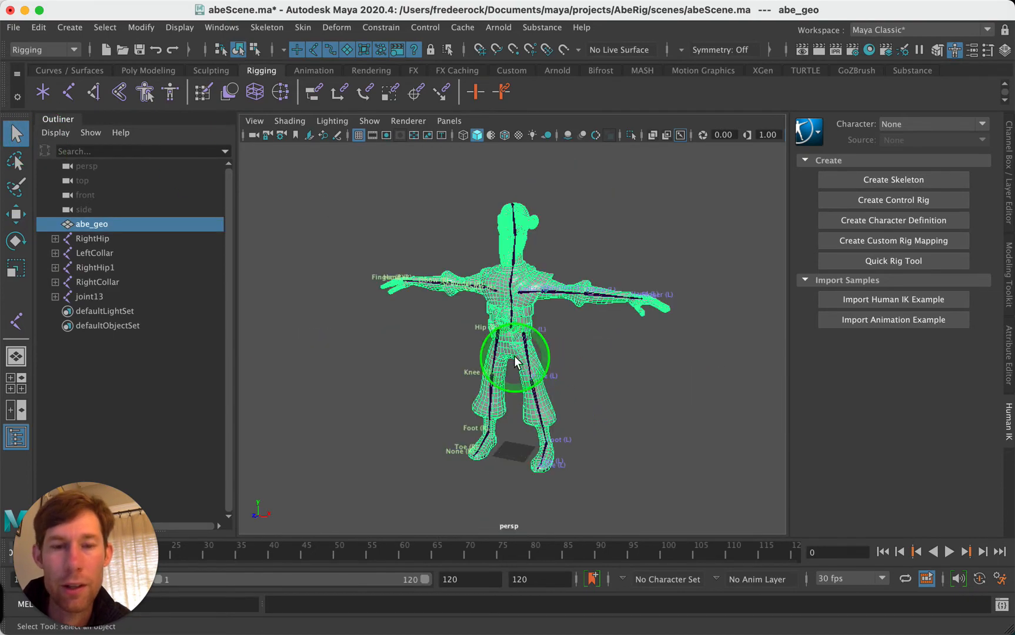
{"action": "scroll", "coordinate": [518, 355], "scroll_direction": "up", "scroll_amount": 5}
{"action": "left_click", "coordinate": [573, 318]}
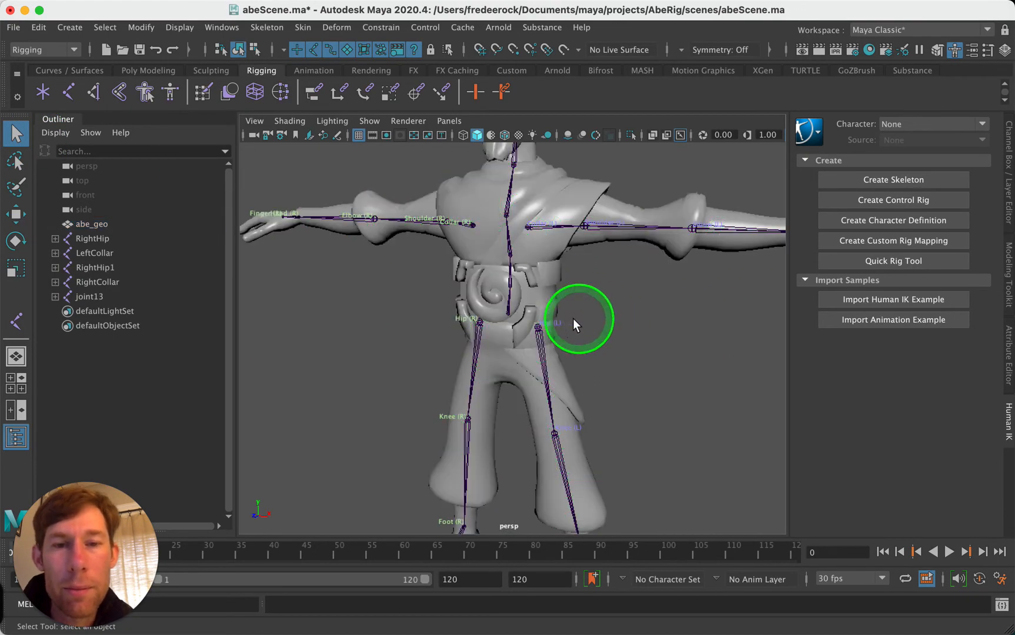
{"action": "right_click_drag", "start_coordinate": [573, 318], "coordinate": [657, 284], "text": "alt"}
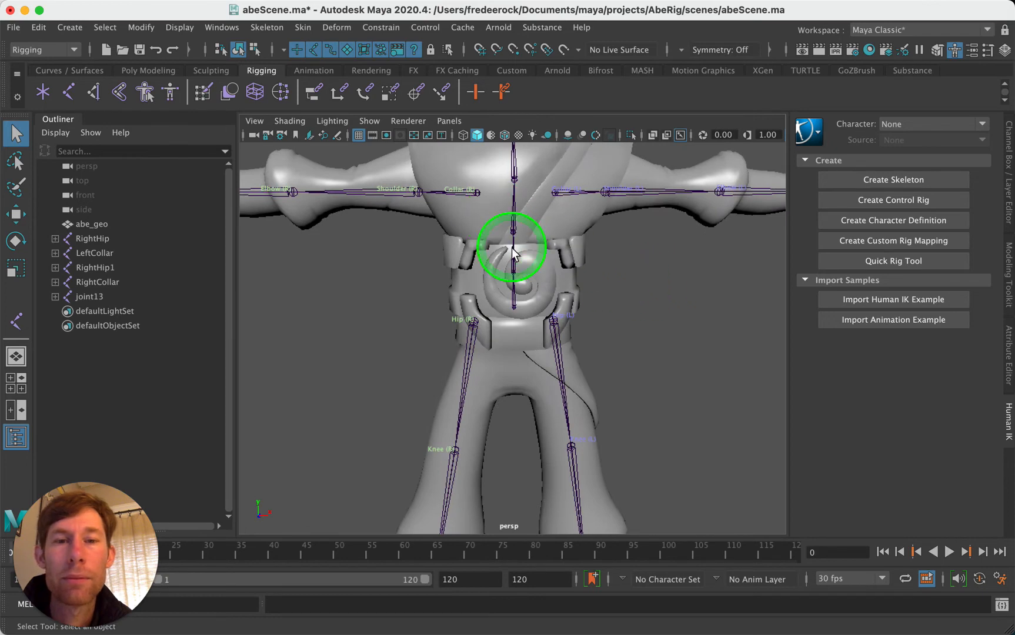
{"action": "middle_click_drag", "start_coordinate": [635, 257], "coordinate": [529, 385], "text": "alt"}
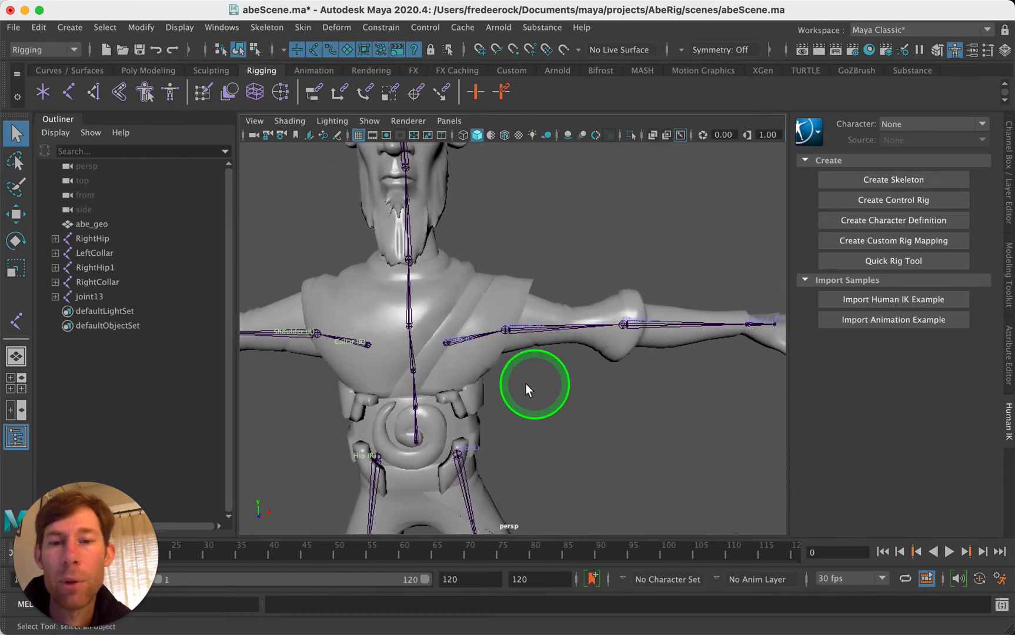
Step: Show the attributes of the mid-spine joint (joint15) and lengthen its bone by scaling it to about 1.37 in X
{"action": "left_click", "coordinate": [412, 363]}
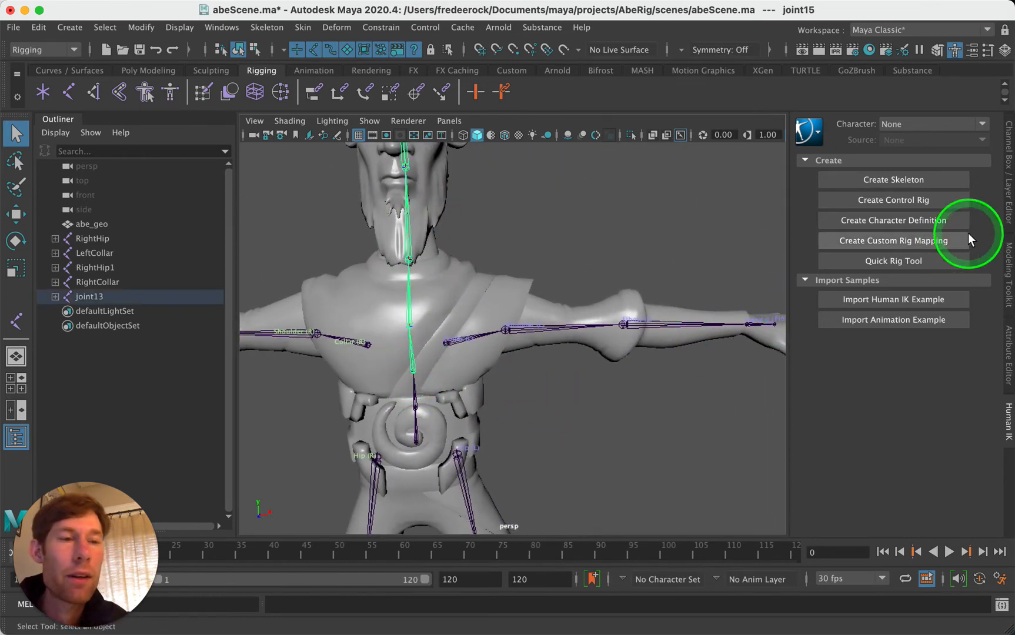
{"action": "left_click", "coordinate": [1006, 370]}
{"action": "scroll", "coordinate": [788, 305], "scroll_direction": "up", "scroll_amount": 5}
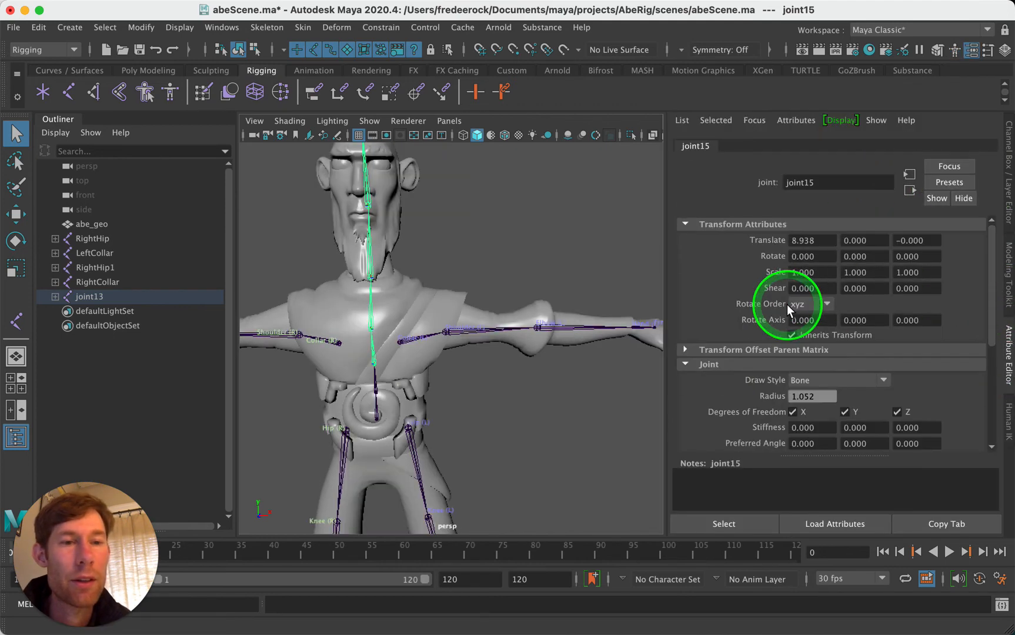
{"action": "key", "text": "r"}
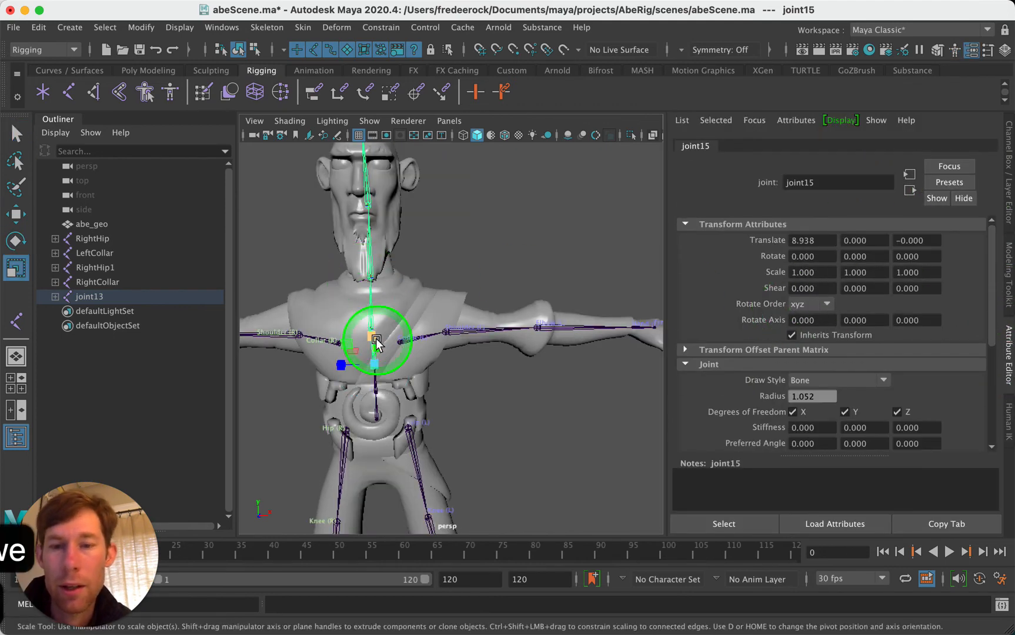
{"action": "left_click_drag", "start_coordinate": [479, 385], "coordinate": [404, 384], "text": "alt"}
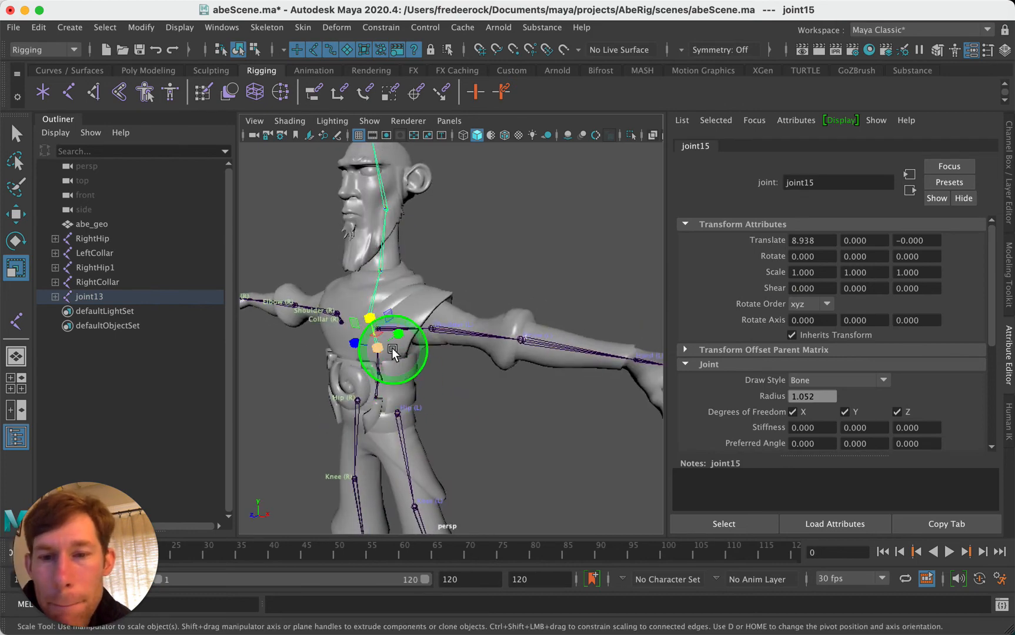
{"action": "scroll", "coordinate": [393, 350], "scroll_direction": "up", "scroll_amount": 5}
{"action": "middle_click_drag", "start_coordinate": [393, 350], "coordinate": [453, 374], "text": "alt"}
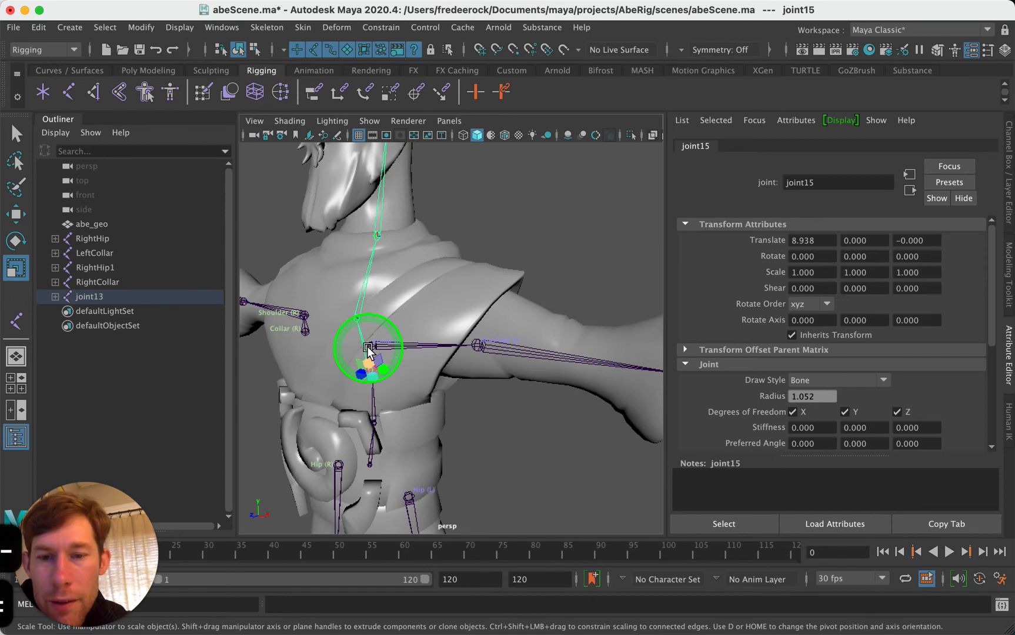
{"action": "left_click_drag", "start_coordinate": [471, 437], "coordinate": [495, 429], "text": "alt"}
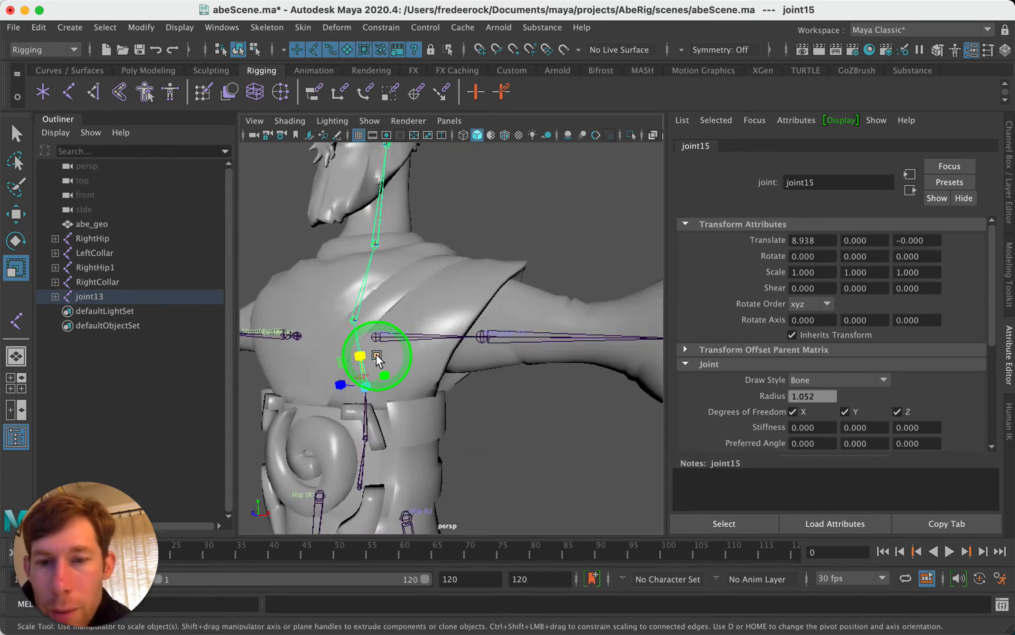
{"action": "left_click_drag", "start_coordinate": [362, 357], "coordinate": [362, 349]}
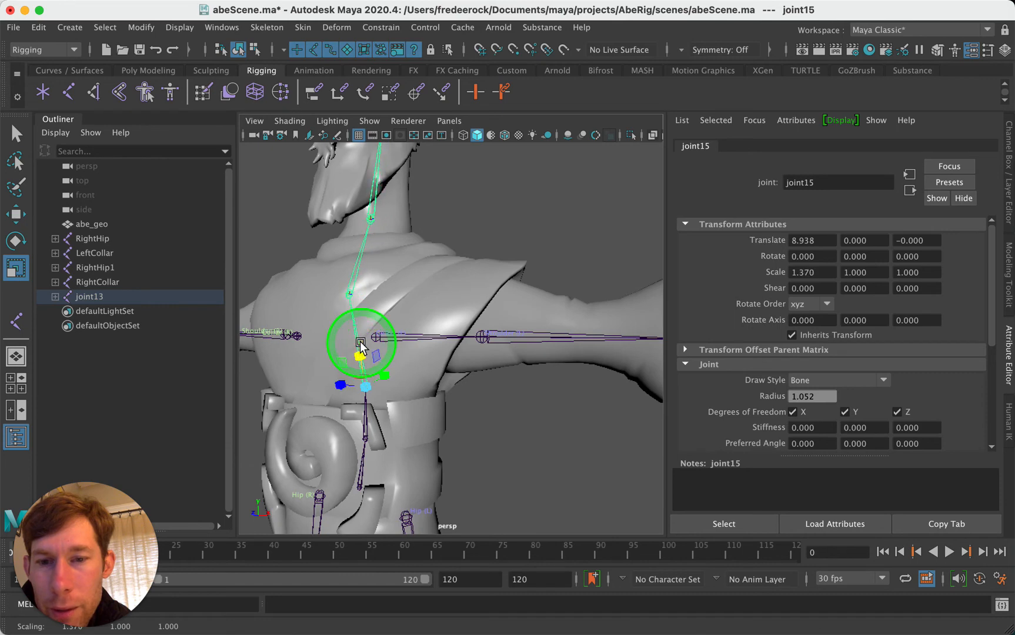
Step: Try scaling the upper spine joint (joint16) in X, set joint15's X scale to about 1.301, and clear the selection
{"action": "left_click", "coordinate": [350, 294]}
{"action": "left_click_drag", "start_coordinate": [347, 271], "coordinate": [356, 269]}
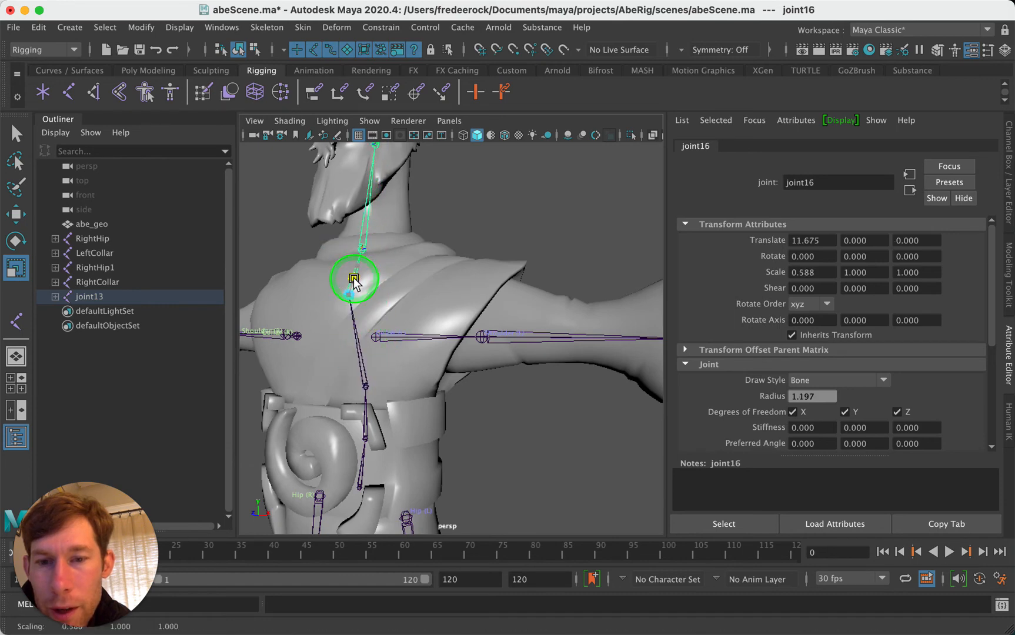
{"action": "left_click", "coordinate": [365, 384]}
{"action": "left_click_drag", "start_coordinate": [356, 341], "coordinate": [360, 356]}
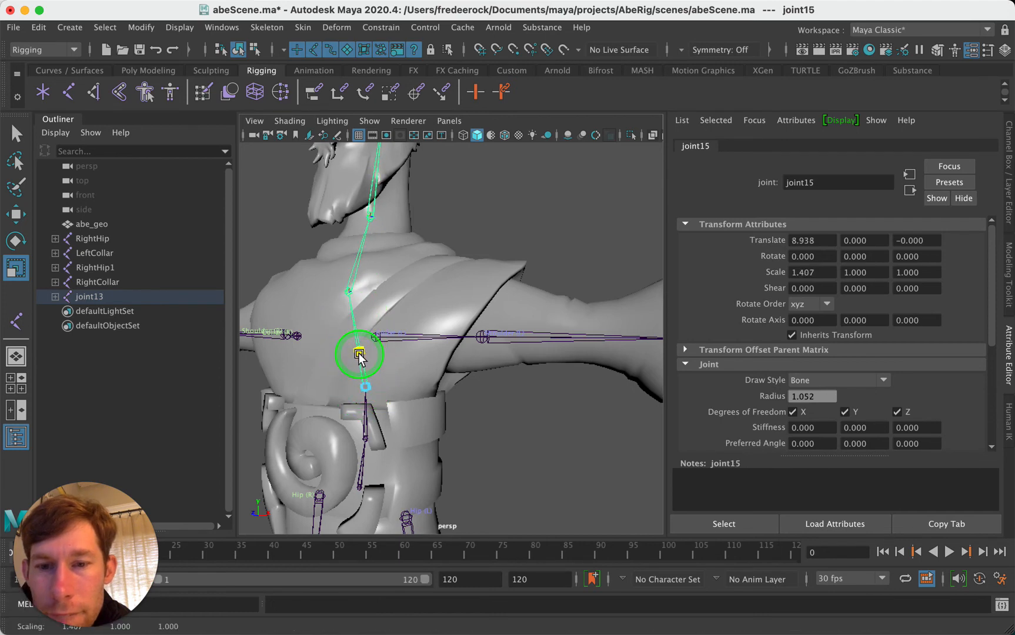
{"action": "left_click", "coordinate": [476, 426]}
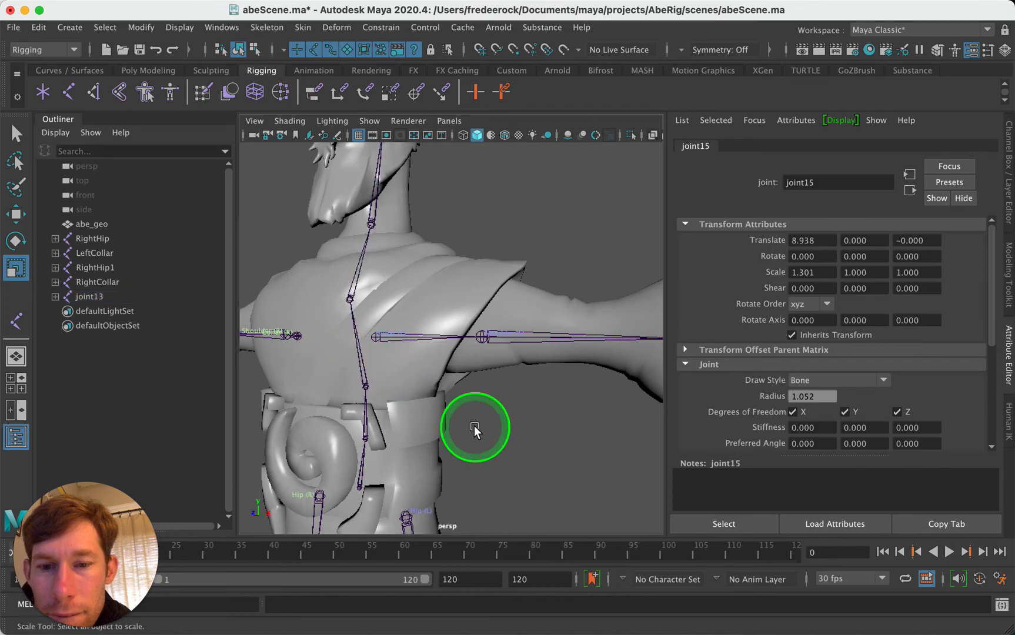
Step: Lengthen the lower spine bone by scaling the joint above the root (joint14) in X, and clear the selection
{"action": "left_click_drag", "start_coordinate": [478, 432], "coordinate": [490, 457], "text": "alt"}
{"action": "left_click", "coordinate": [371, 456]}
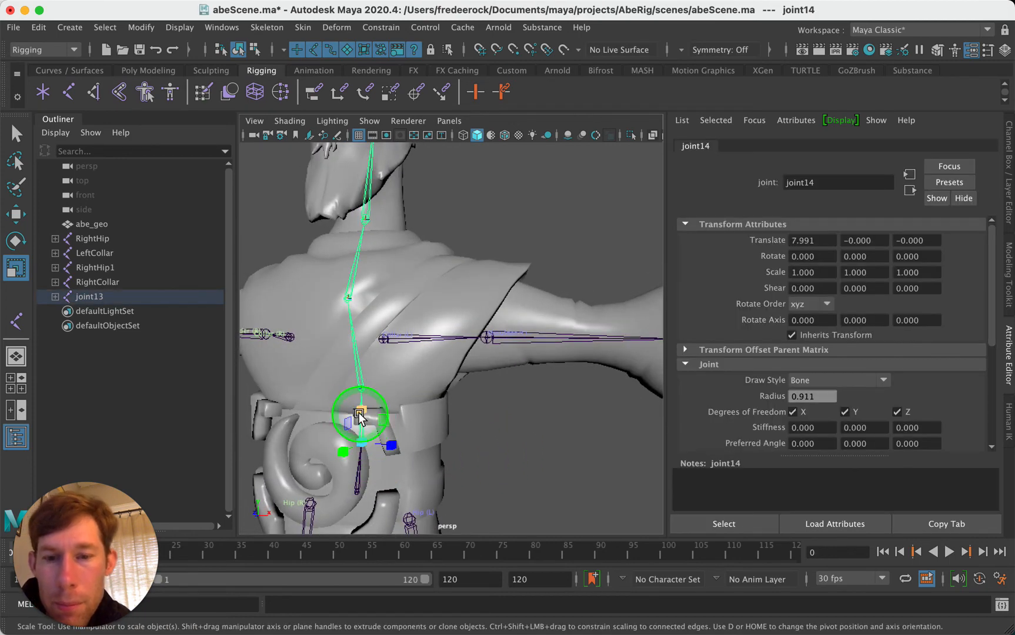
{"action": "left_click_drag", "start_coordinate": [358, 416], "coordinate": [360, 409]}
{"action": "left_click", "coordinate": [492, 423]}
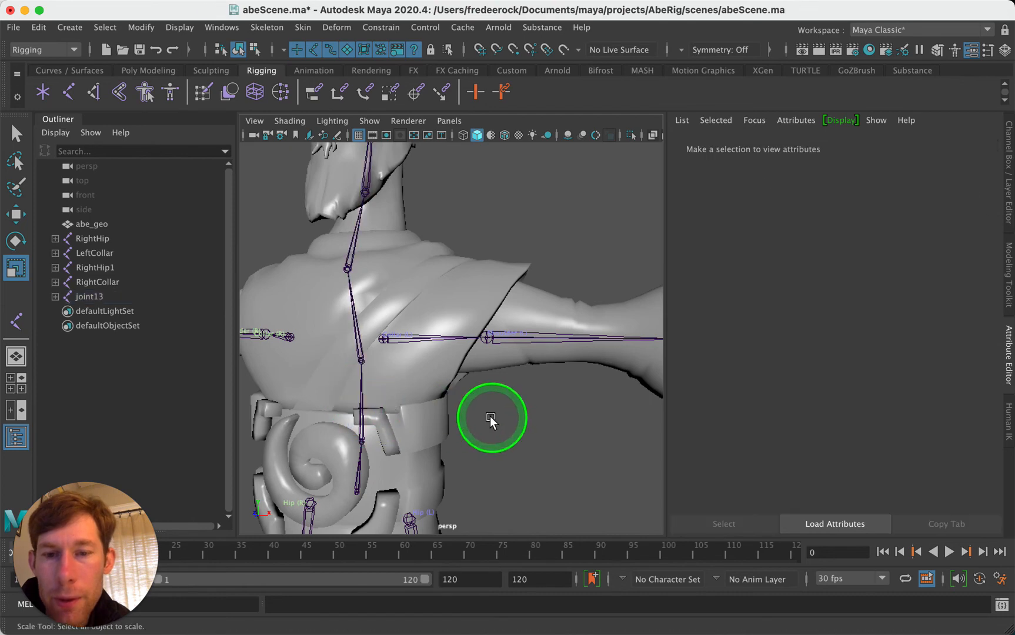
Step: Set the X scale of joint16 to about 0.703 and of joint15 to about 1.020, and clear the selection
{"action": "left_click_drag", "start_coordinate": [491, 423], "coordinate": [543, 429], "text": "alt"}
{"action": "left_click_drag", "start_coordinate": [495, 431], "coordinate": [339, 245], "text": "alt"}
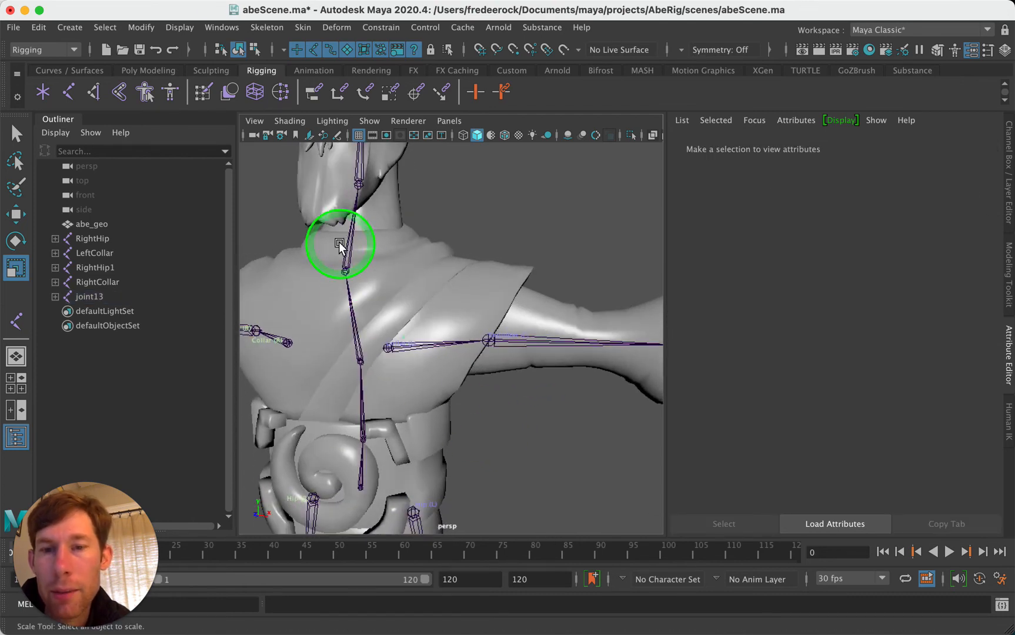
{"action": "left_click", "coordinate": [345, 264]}
{"action": "left_click", "coordinate": [351, 243]}
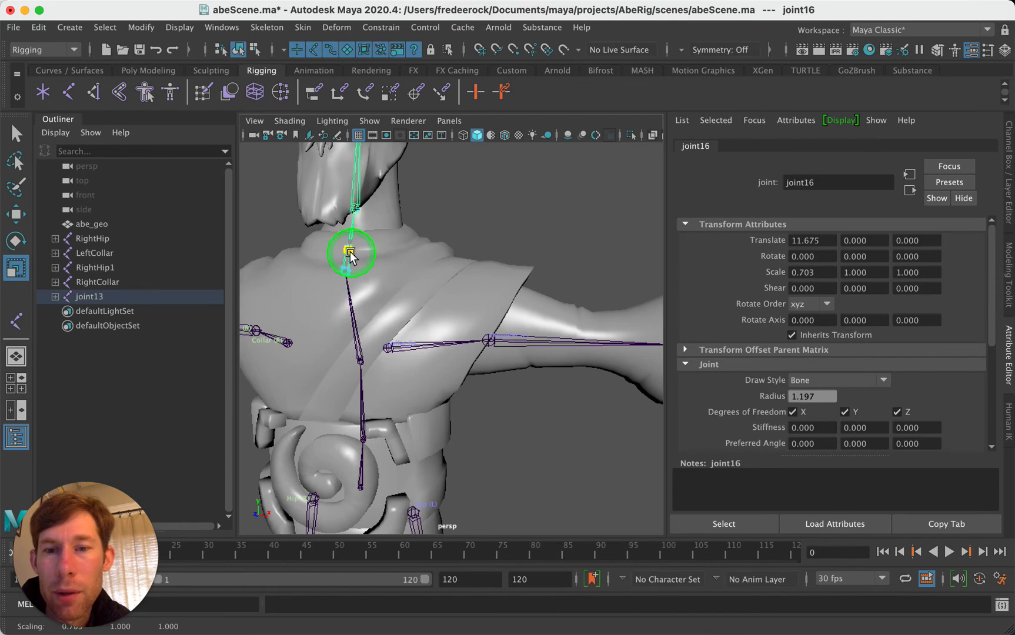
{"action": "left_click", "coordinate": [359, 361]}
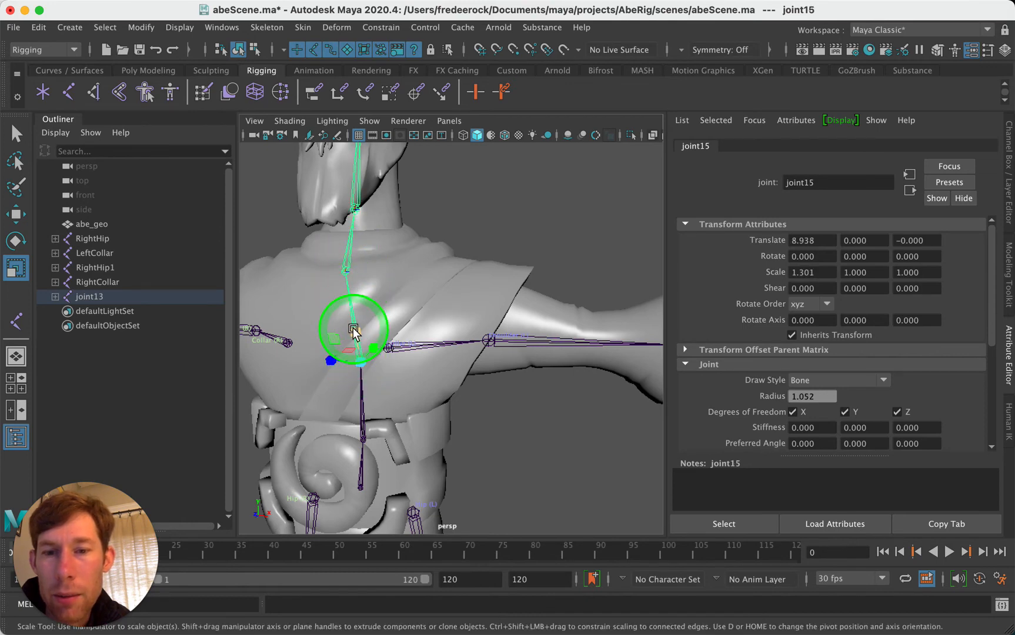
{"action": "left_click_drag", "start_coordinate": [353, 332], "coordinate": [355, 336]}
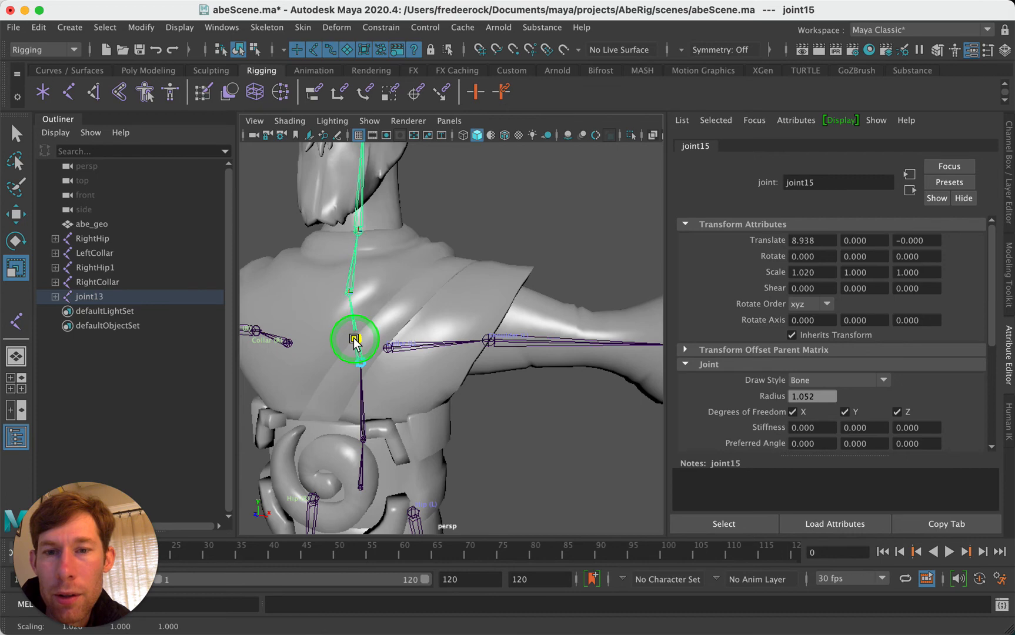
{"action": "left_click", "coordinate": [513, 219]}
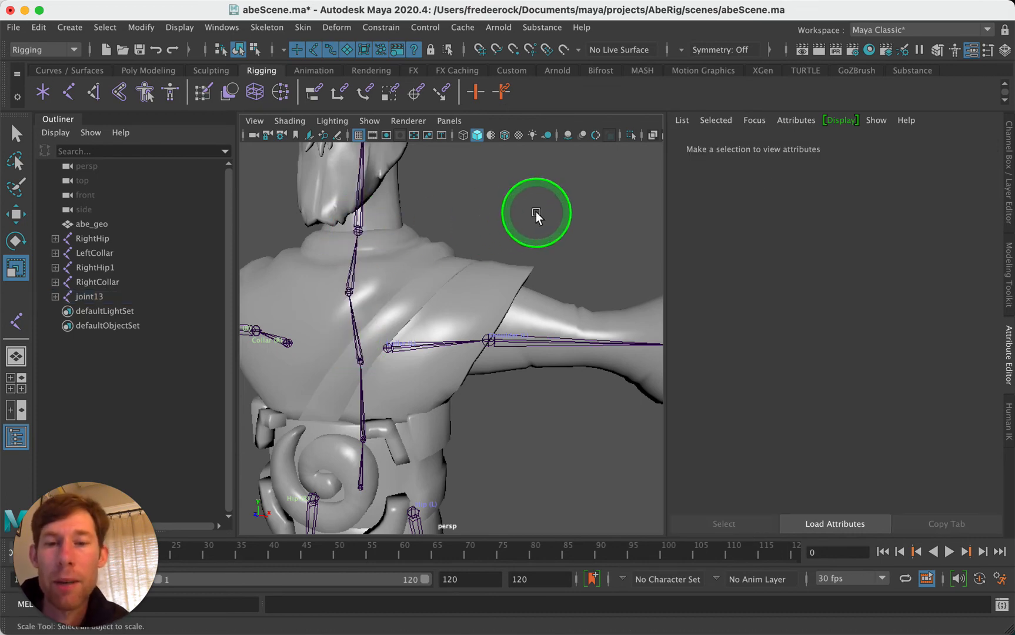
Step: Select the spine chain's root joint together with its whole hierarchy
{"action": "right_click_drag", "start_coordinate": [537, 216], "coordinate": [483, 317], "text": "alt"}
{"action": "left_click_drag", "start_coordinate": [469, 335], "coordinate": [525, 452], "text": "alt"}
{"action": "scroll", "coordinate": [526, 452], "scroll_direction": "down", "scroll_amount": 5}
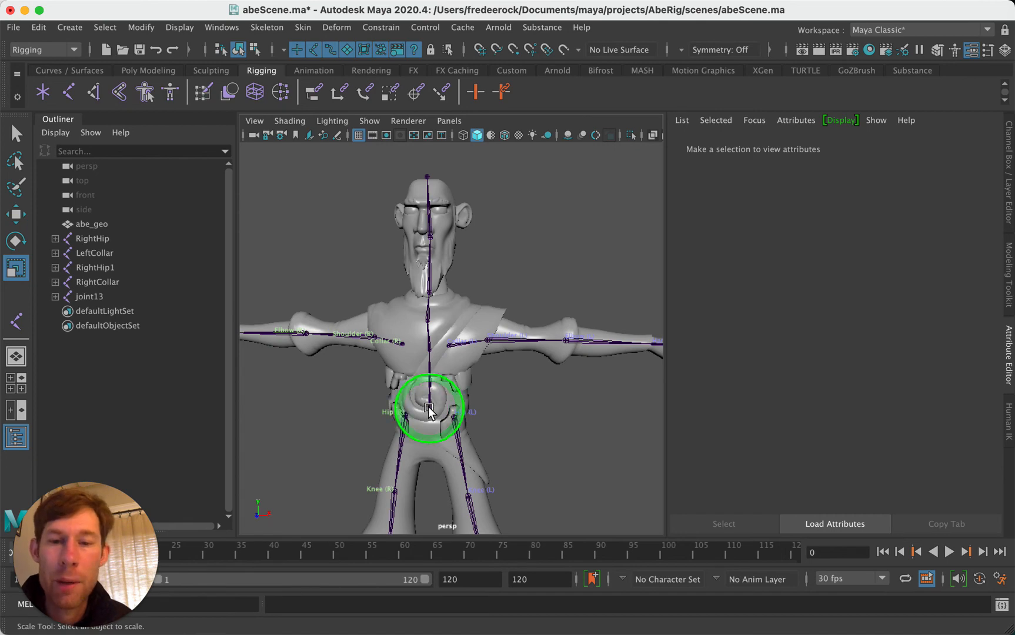
{"action": "left_click", "coordinate": [428, 410]}
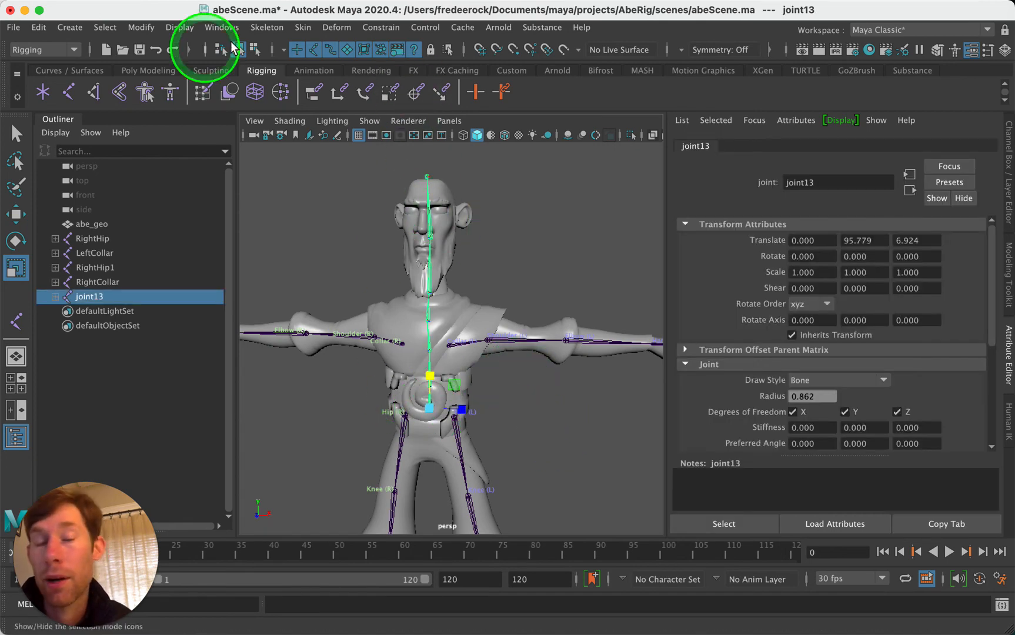
{"action": "left_click_drag", "start_coordinate": [516, 242], "coordinate": [419, 235], "text": "alt"}
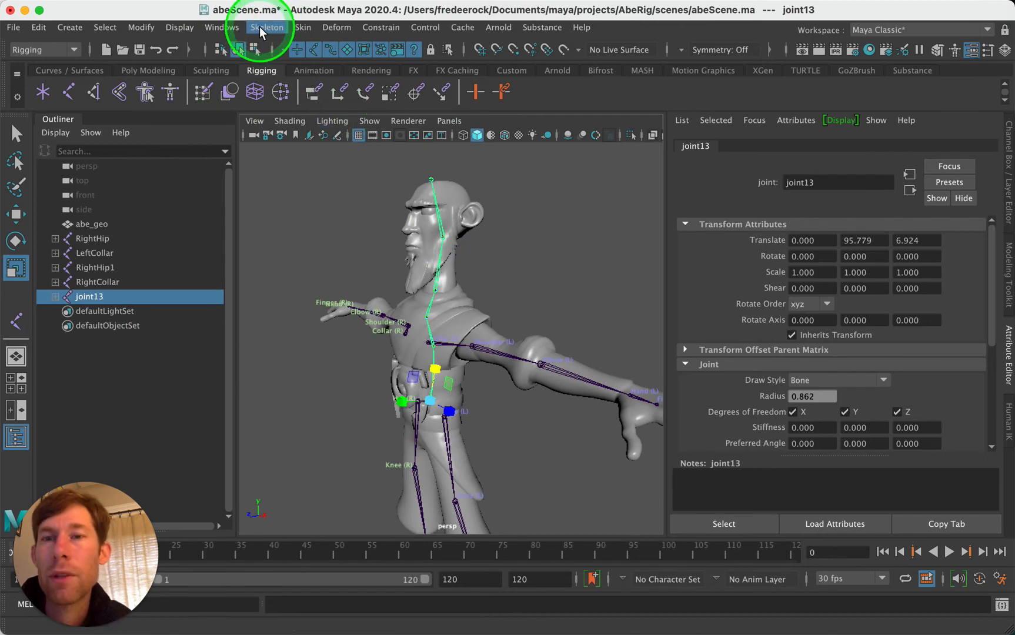
{"action": "left_click", "coordinate": [266, 27]}
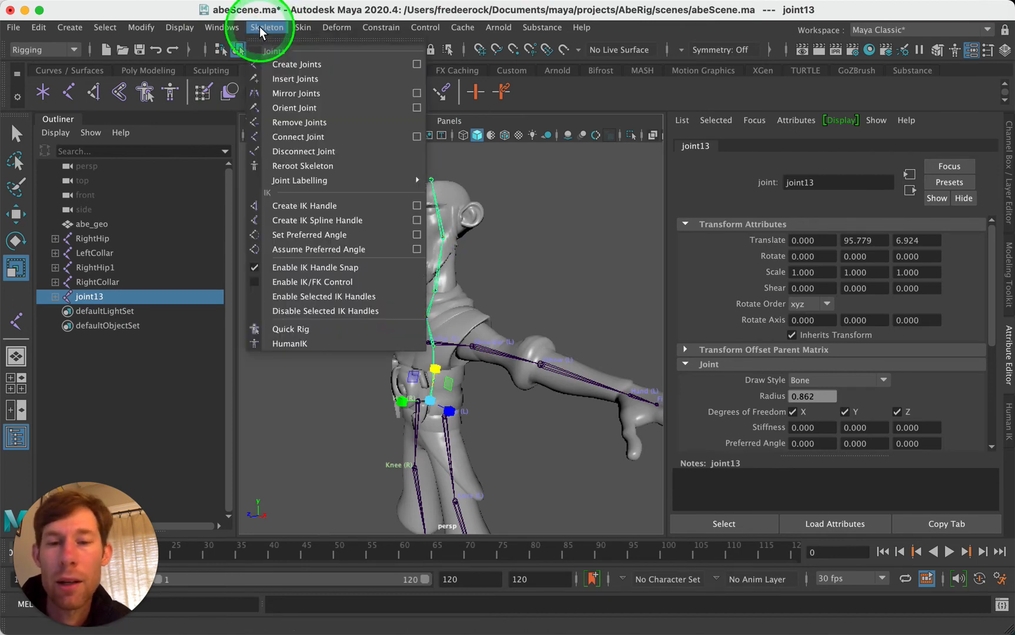
{"action": "mouse_move", "coordinate": [105, 27]}
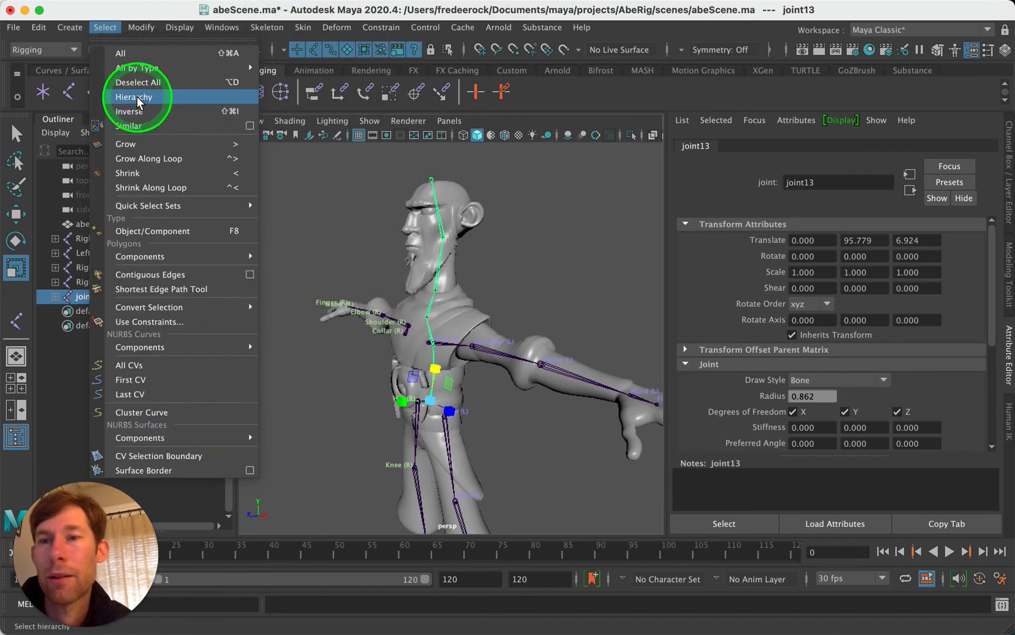
{"action": "left_click", "coordinate": [130, 115]}
Step: Display the local rotation axes of all the spine, neck and head joints and clear the selection
{"action": "left_click", "coordinate": [257, 28]}
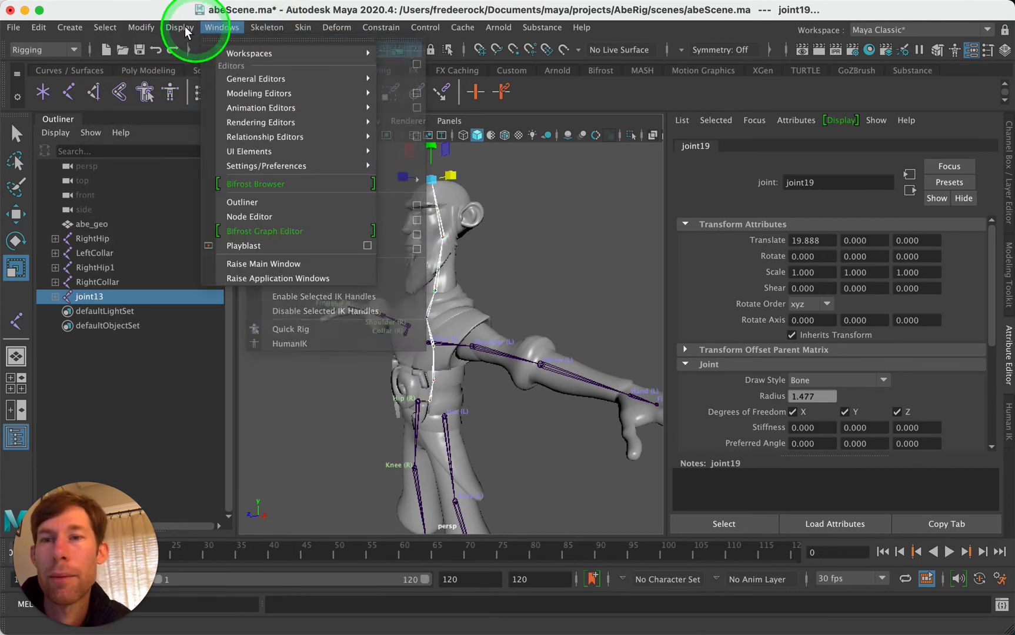
{"action": "mouse_move", "coordinate": [216, 197]}
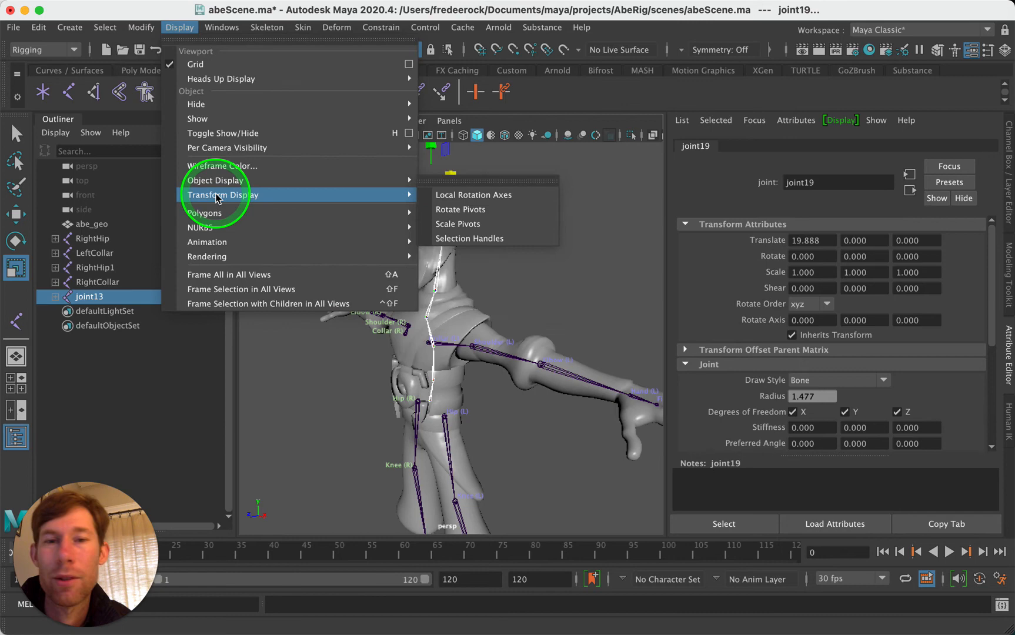
{"action": "left_click", "coordinate": [474, 195]}
{"action": "left_click", "coordinate": [346, 393]}
{"action": "left_click_drag", "start_coordinate": [346, 392], "coordinate": [448, 452], "text": "alt"}
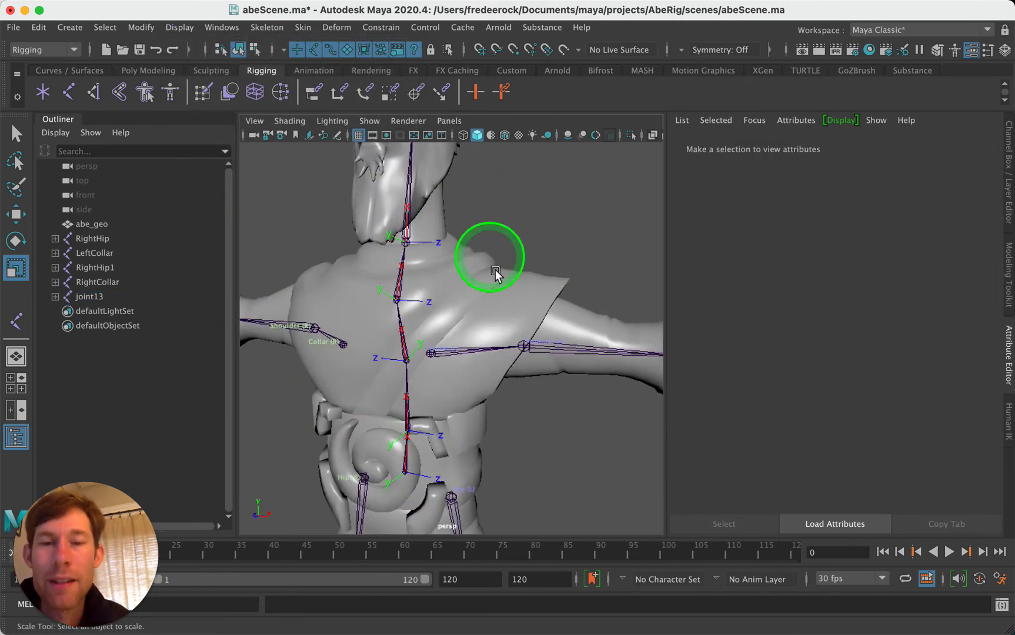
Step: Reset the Orient Joint options to their defaults and apply them to the root joint and its children
{"action": "scroll", "coordinate": [567, 282], "scroll_direction": "down", "scroll_amount": 5}
{"action": "left_click", "coordinate": [417, 423]}
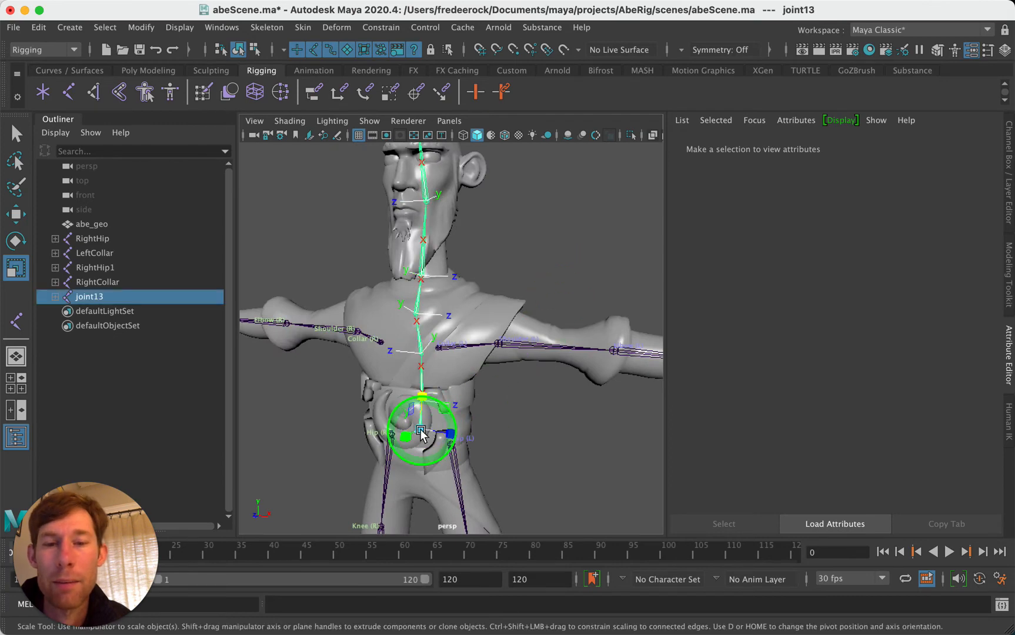
{"action": "left_click", "coordinate": [267, 27]}
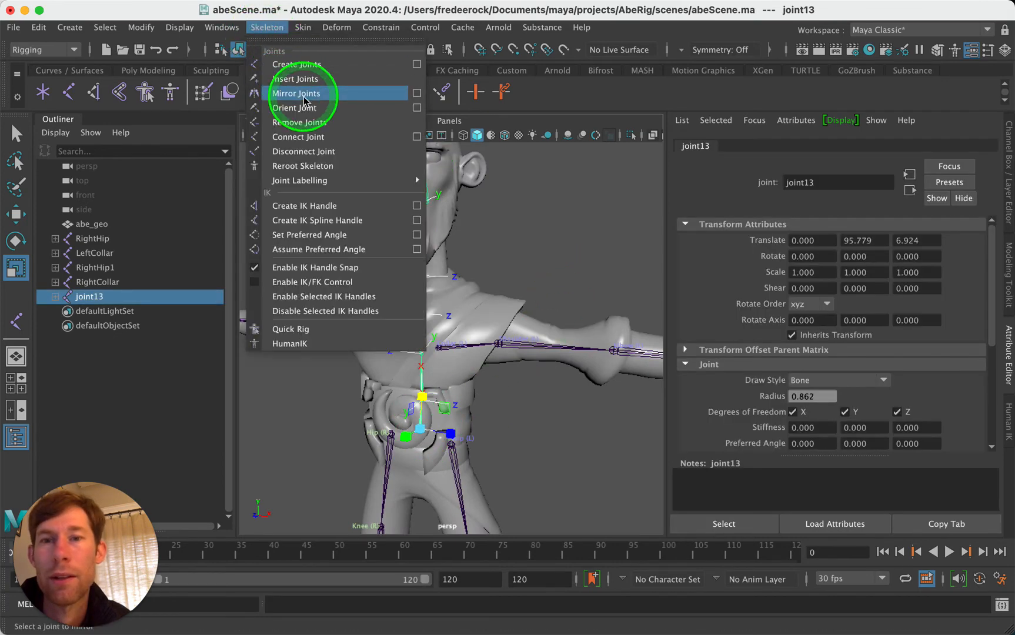
{"action": "left_click", "coordinate": [409, 112]}
{"action": "left_click", "coordinate": [596, 307]}
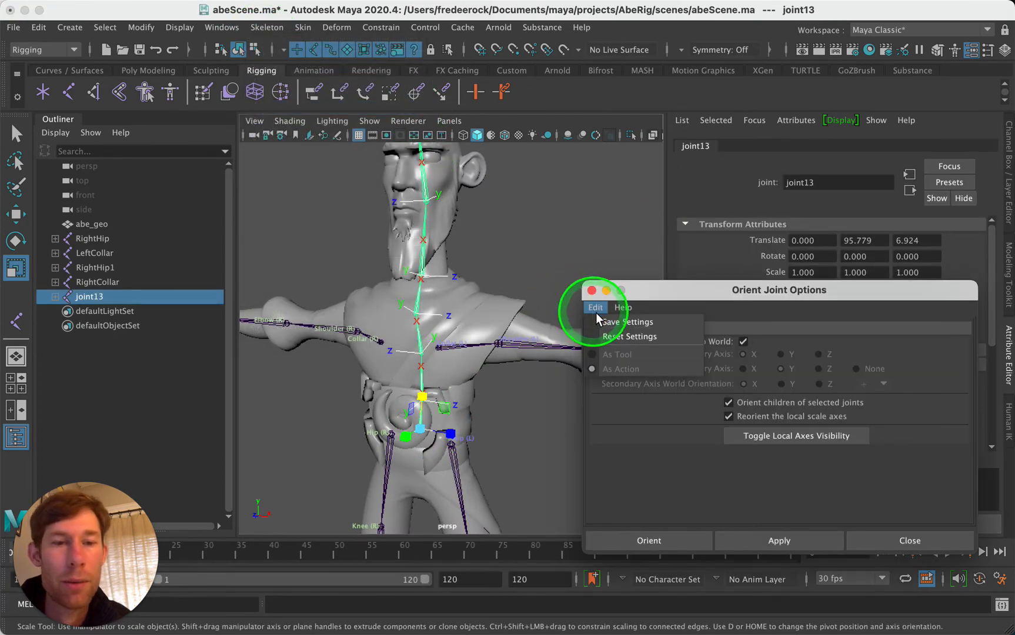
{"action": "left_click", "coordinate": [618, 337]}
{"action": "scroll", "coordinate": [494, 367], "scroll_direction": "up", "scroll_amount": 3}
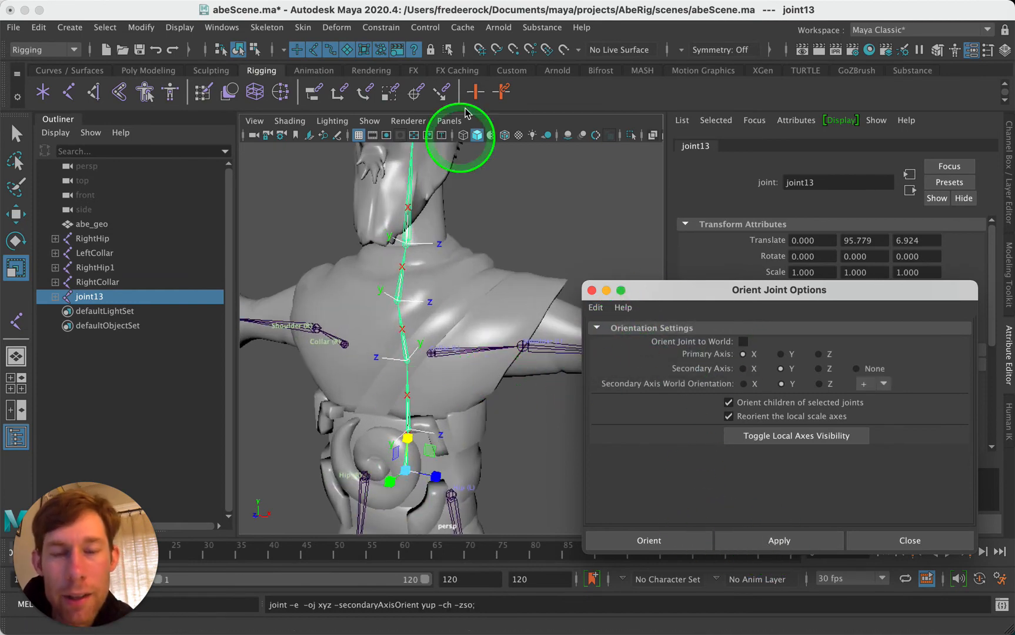
Step: Reorient joint15 and its children with the secondary axis world orientation set to negative Y, and clear the selection
{"action": "left_click", "coordinate": [519, 447]}
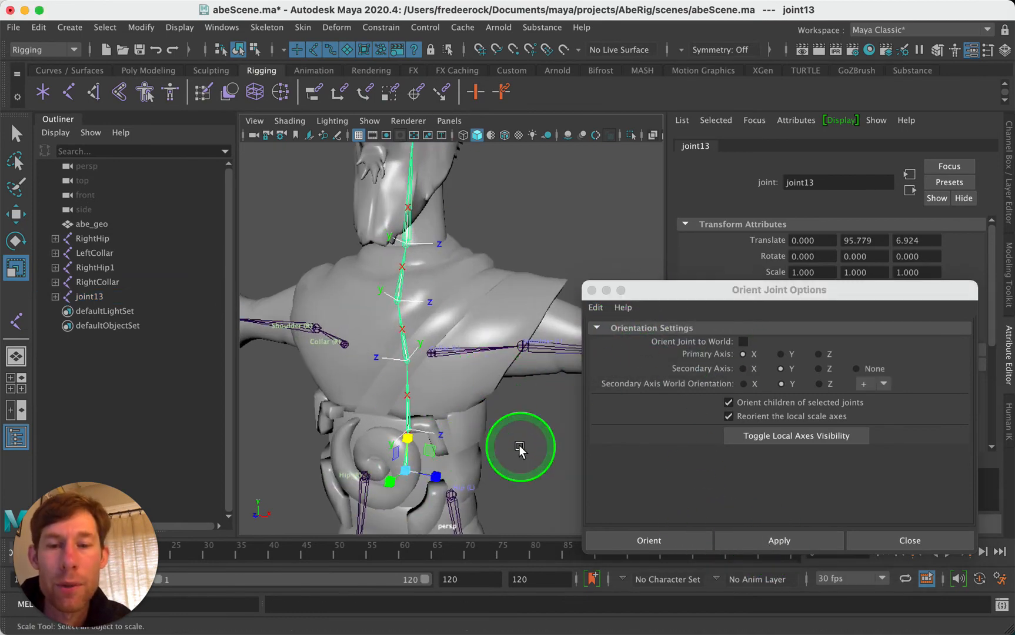
{"action": "left_click", "coordinate": [402, 362]}
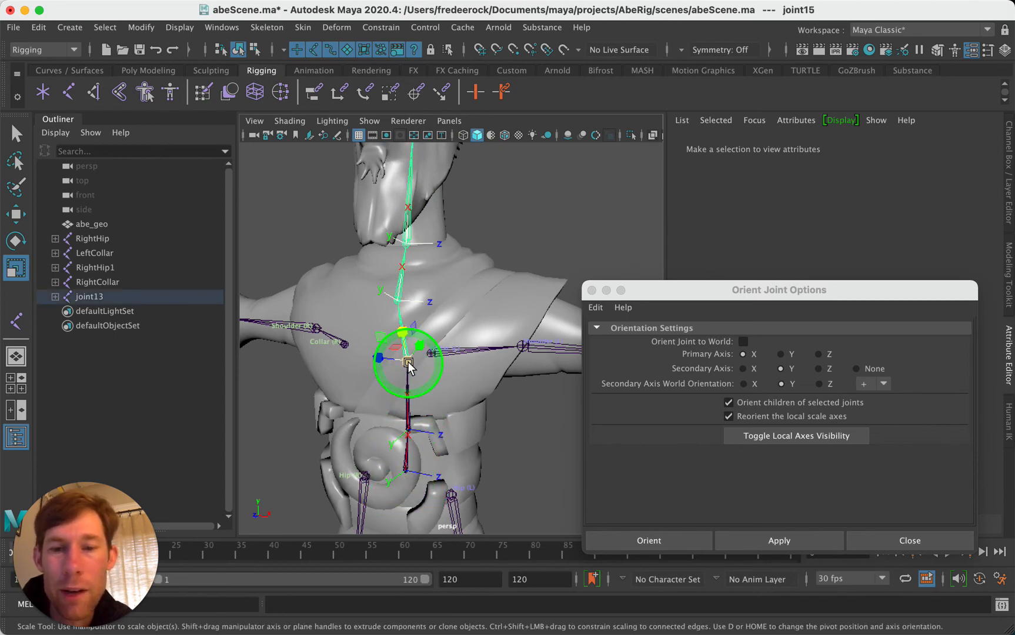
{"action": "left_click", "coordinate": [884, 386]}
{"action": "left_click", "coordinate": [871, 406]}
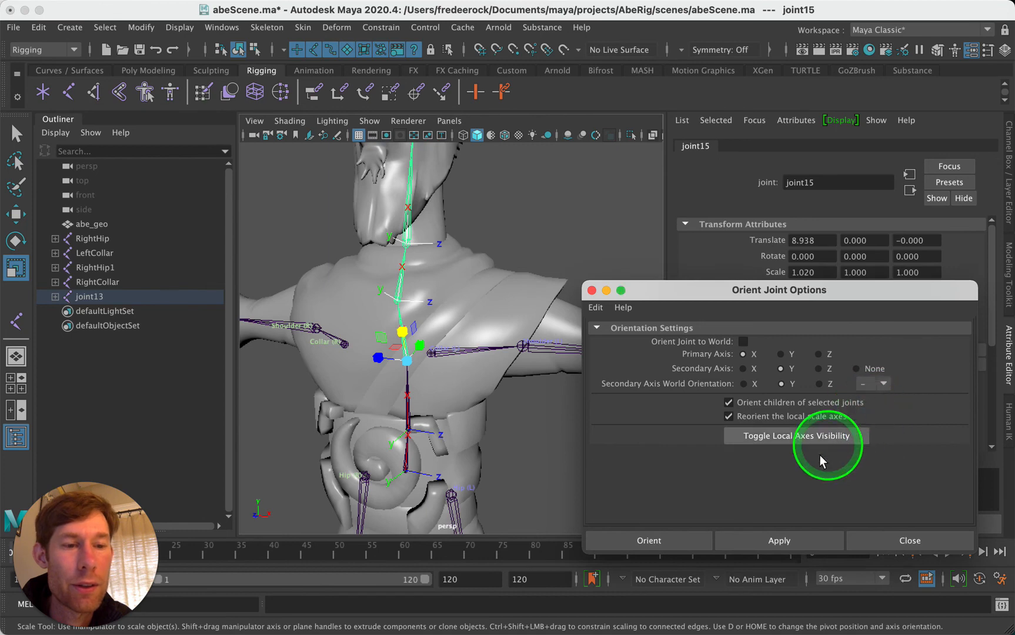
{"action": "left_click", "coordinate": [774, 537]}
{"action": "left_click_drag", "start_coordinate": [528, 442], "coordinate": [457, 461]}
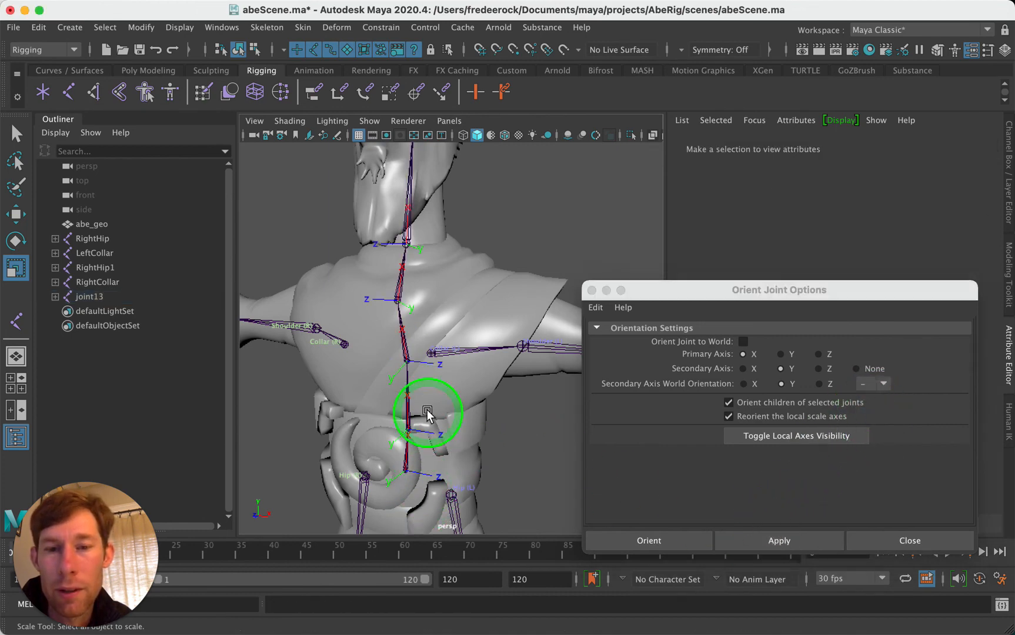
Step: Reorient joint16 and its children with the secondary axis world orientation set to positive Y, and clear the selection
{"action": "left_click", "coordinate": [399, 302]}
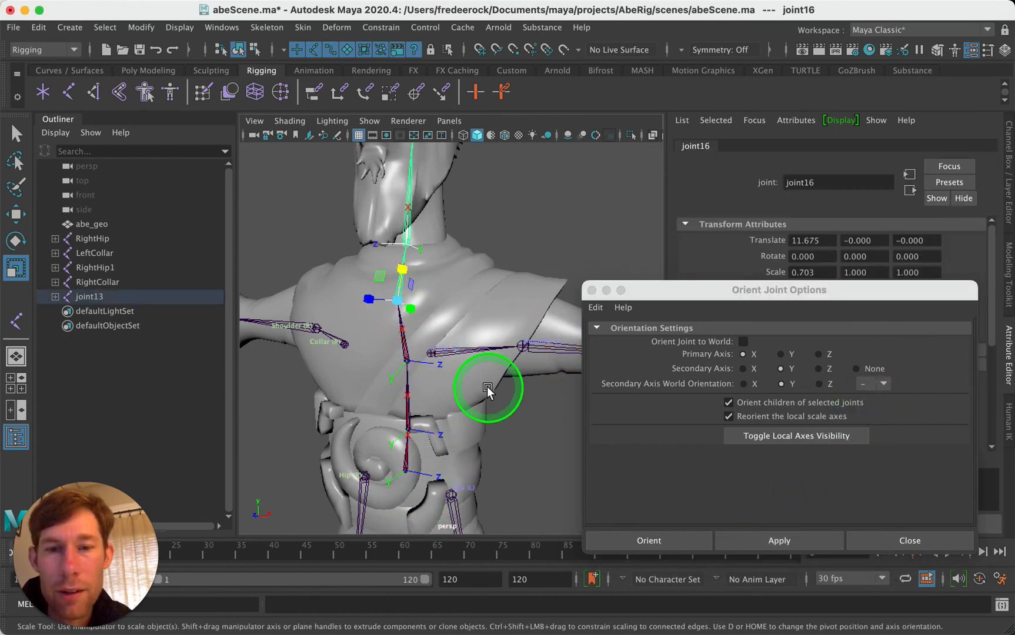
{"action": "left_click_drag", "start_coordinate": [488, 389], "coordinate": [579, 418], "text": "alt"}
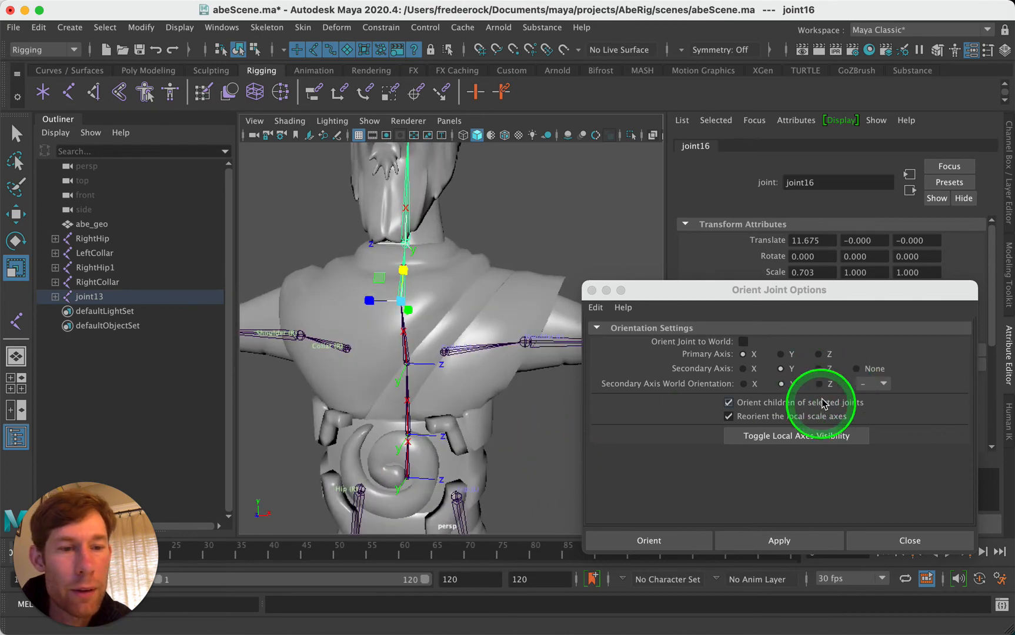
{"action": "left_click", "coordinate": [879, 384]}
{"action": "left_click", "coordinate": [871, 404]}
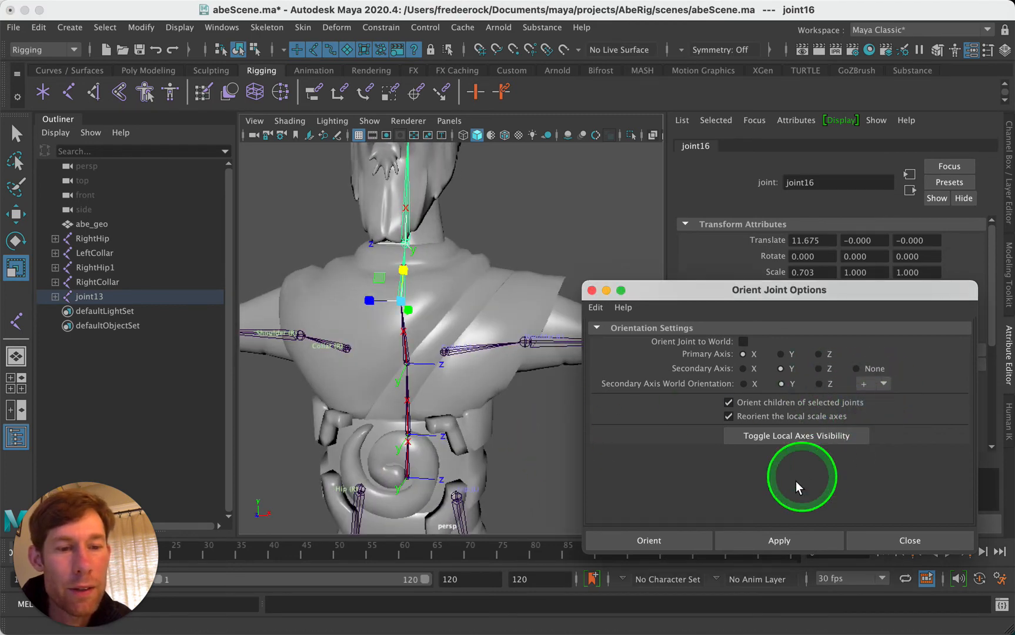
{"action": "left_click", "coordinate": [761, 536]}
{"action": "left_click", "coordinate": [530, 191]}
Step: Reorient the head joint, joint18, and its child with the secondary axis world orientation set to negative Y
{"action": "middle_click_drag", "start_coordinate": [530, 191], "coordinate": [530, 321], "text": "alt"}
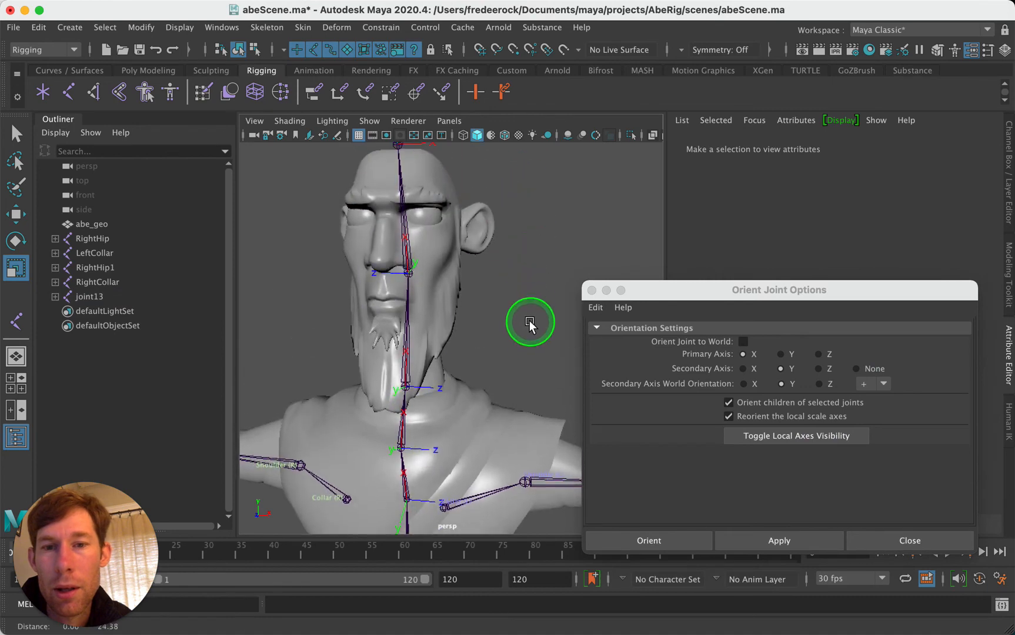
{"action": "left_click", "coordinate": [419, 270]}
{"action": "left_click", "coordinate": [865, 384]}
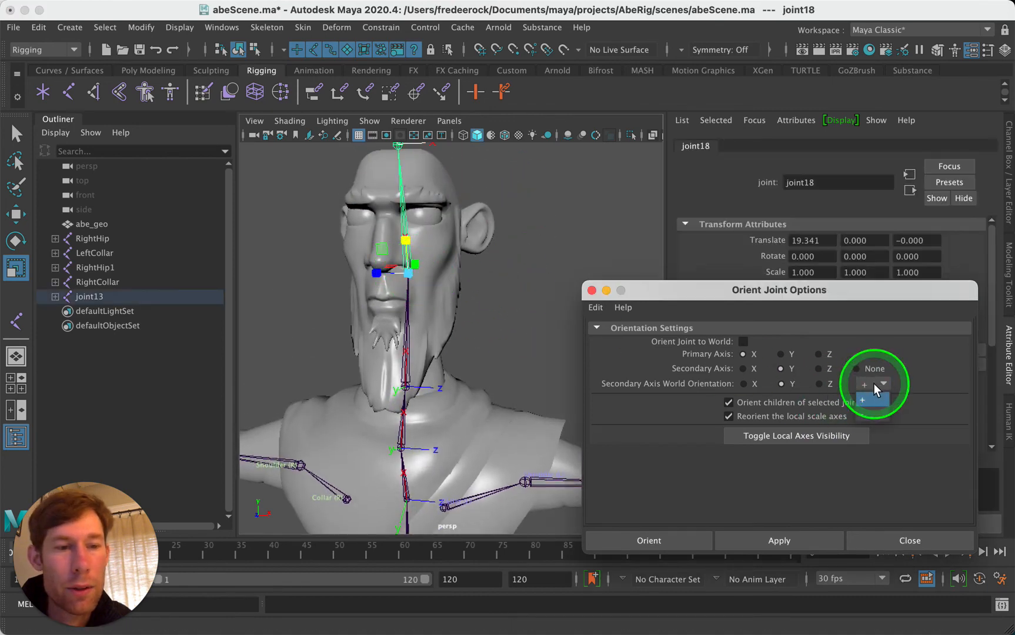
{"action": "left_click", "coordinate": [875, 385]}
{"action": "left_click", "coordinate": [782, 538]}
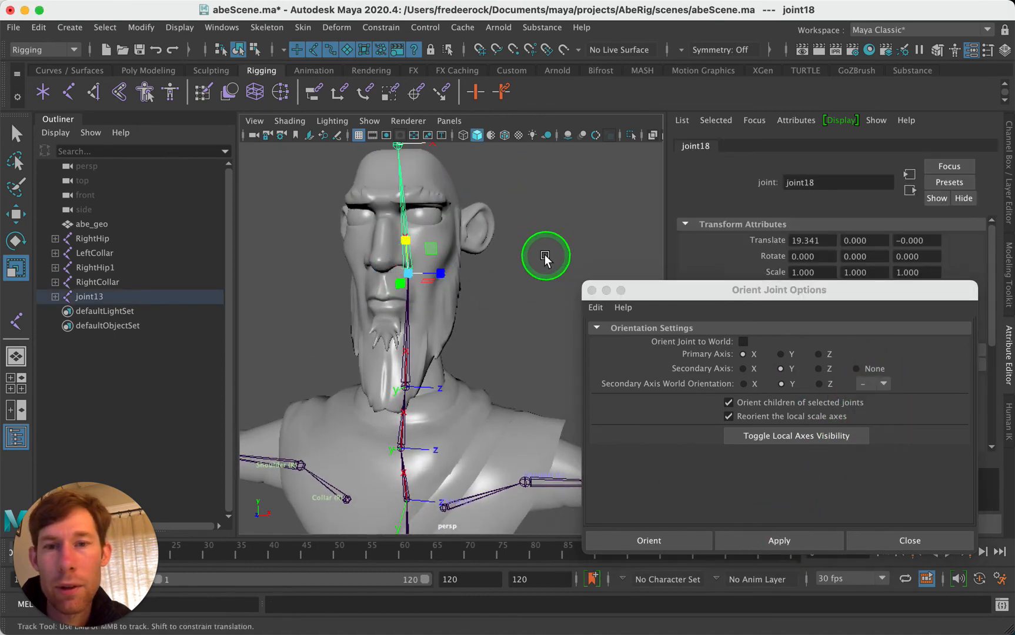
Step: Apply Orient Joint to World to the end joint at the top of the head, joint19, and clear the selection
{"action": "left_click_drag", "start_coordinate": [544, 254], "coordinate": [455, 294], "text": "alt"}
{"action": "left_click", "coordinate": [395, 250]}
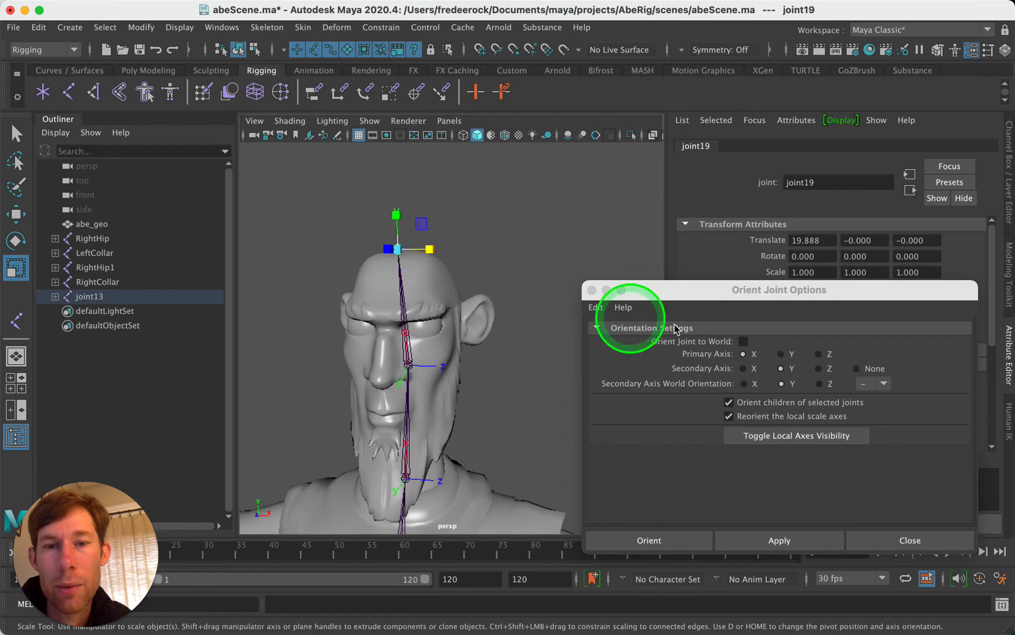
{"action": "left_click", "coordinate": [740, 346]}
{"action": "left_click", "coordinate": [753, 535]}
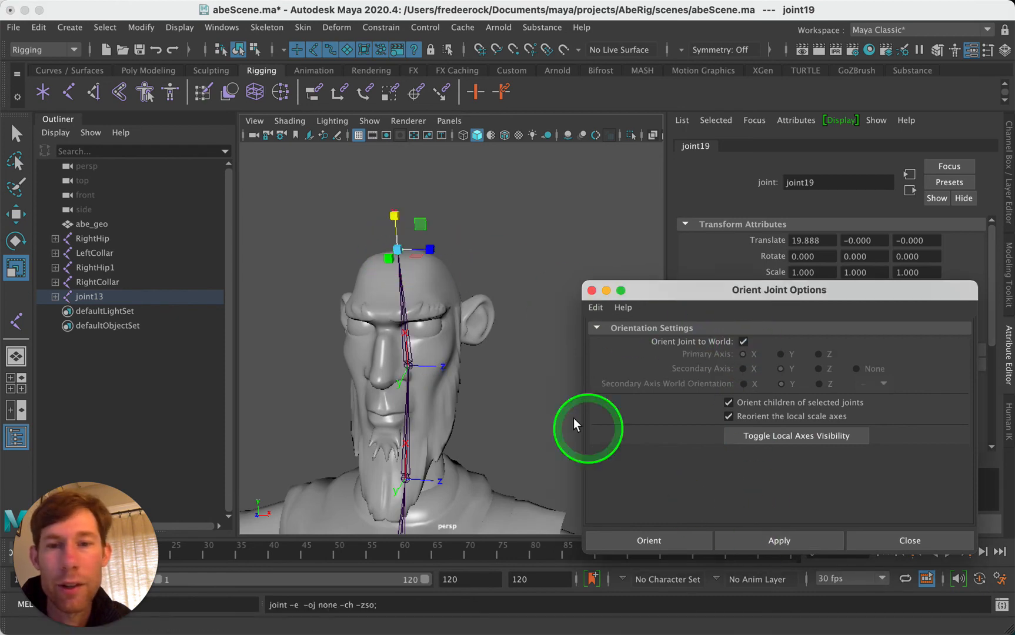
{"action": "left_click", "coordinate": [470, 247]}
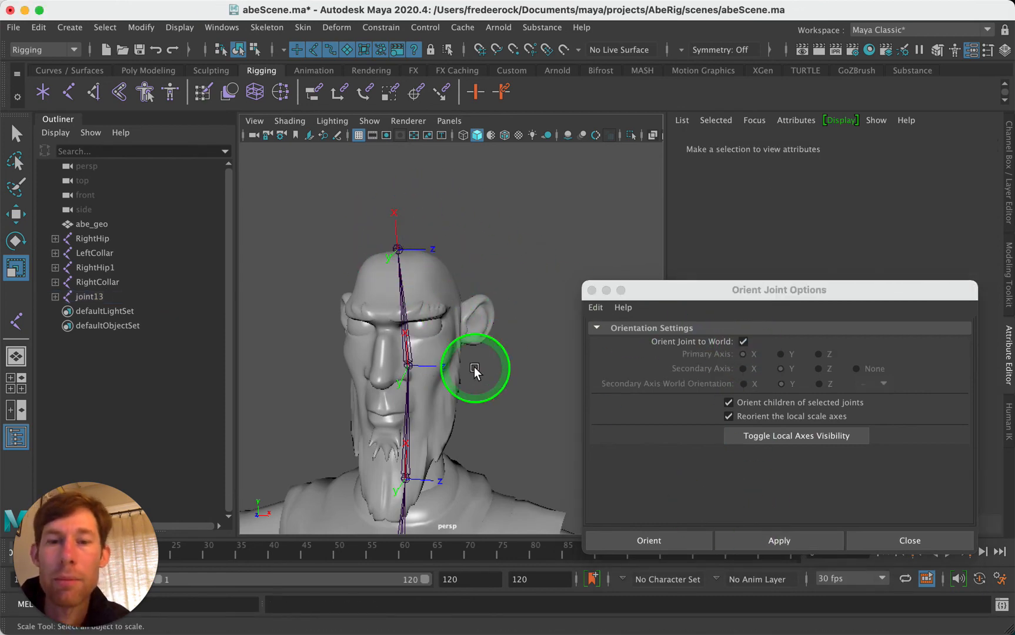
Step: Select joint13 with its whole hierarchy, hide the local rotation axes, and close the Orient Joint options
{"action": "left_click_drag", "start_coordinate": [476, 367], "coordinate": [362, 358], "text": "alt"}
{"action": "left_click", "coordinate": [647, 347]}
{"action": "left_click", "coordinate": [464, 457]}
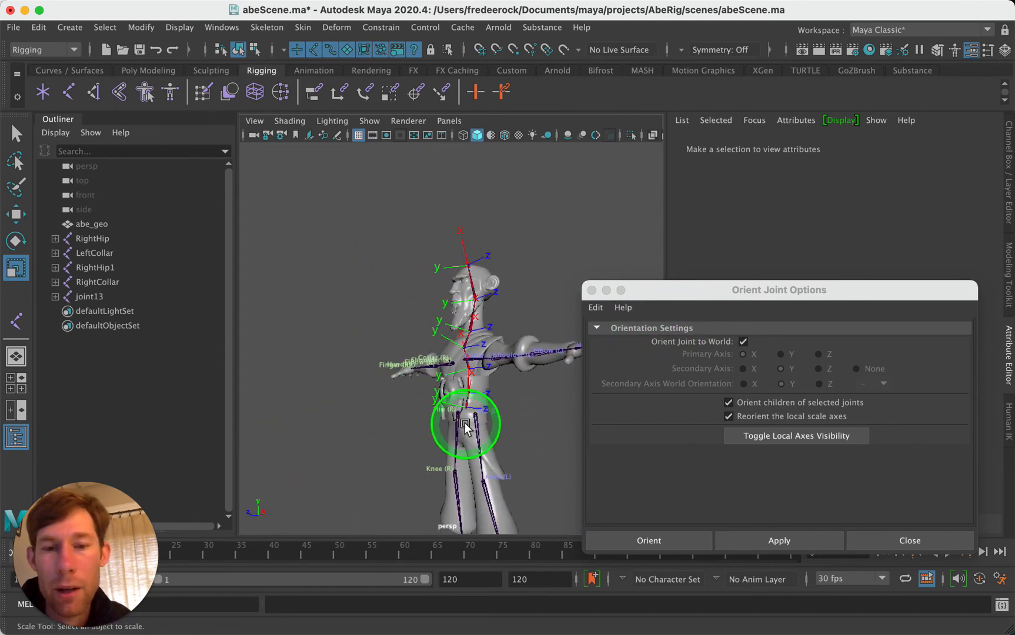
{"action": "left_click", "coordinate": [465, 424]}
{"action": "left_click", "coordinate": [98, 28]}
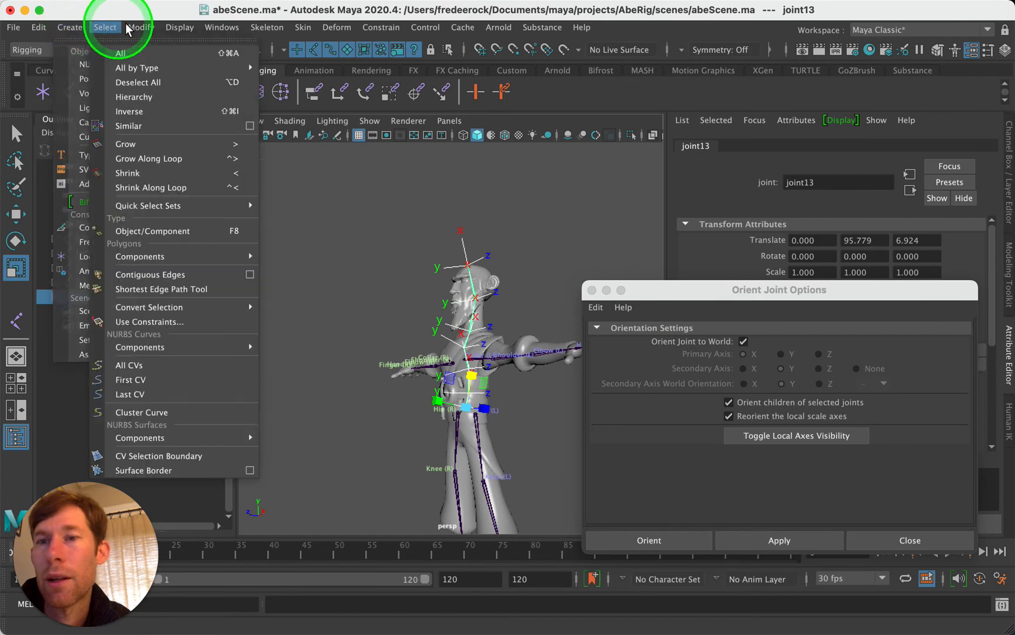
{"action": "left_click", "coordinate": [134, 97]}
{"action": "left_click", "coordinate": [612, 290]}
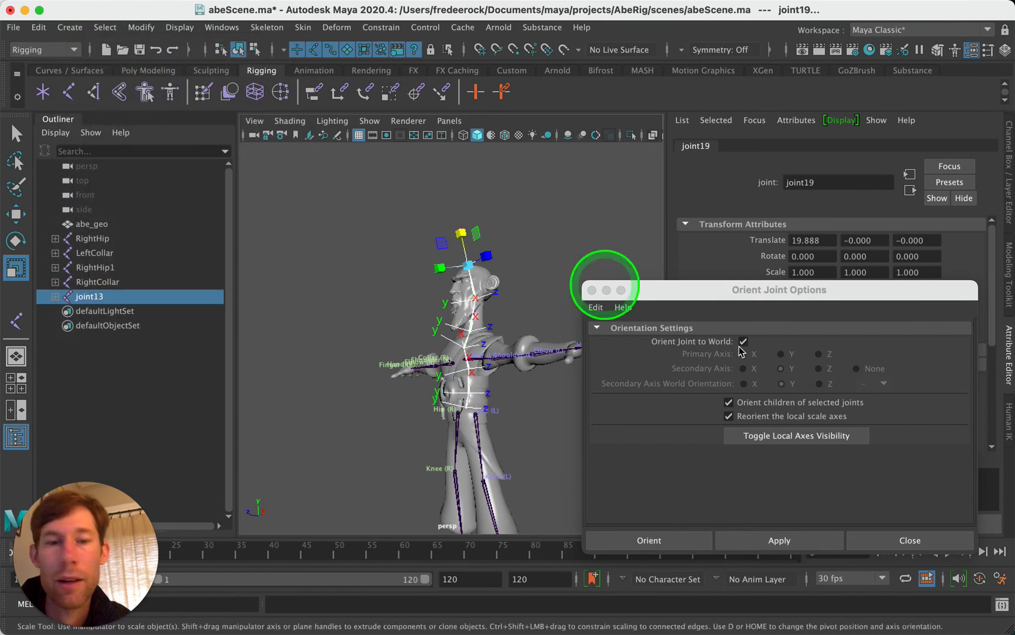
{"action": "left_click", "coordinate": [789, 436]}
{"action": "left_click", "coordinate": [591, 290]}
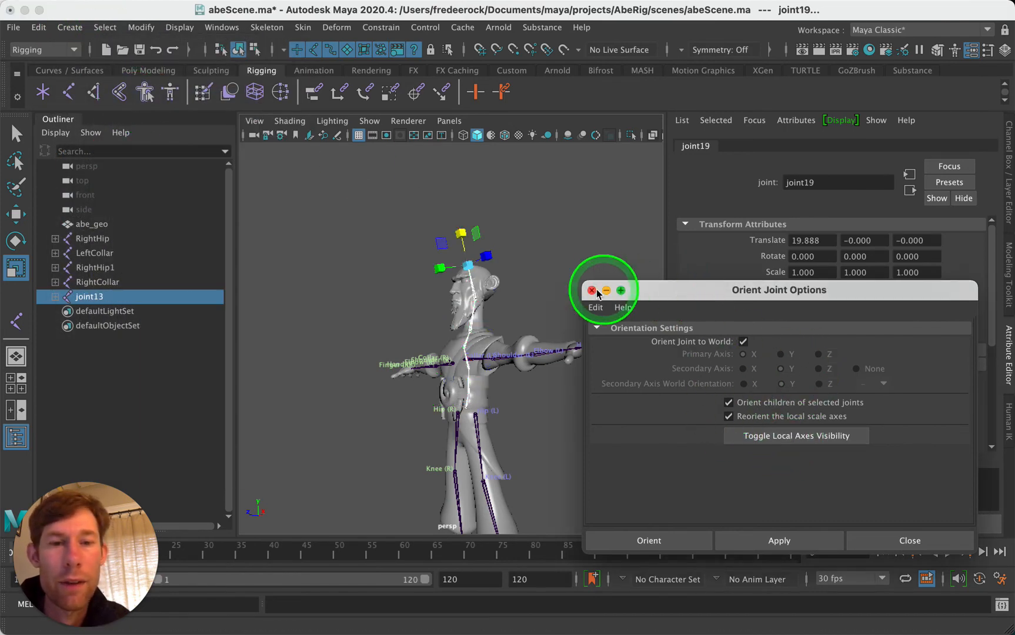
{"action": "left_click", "coordinate": [567, 253]}
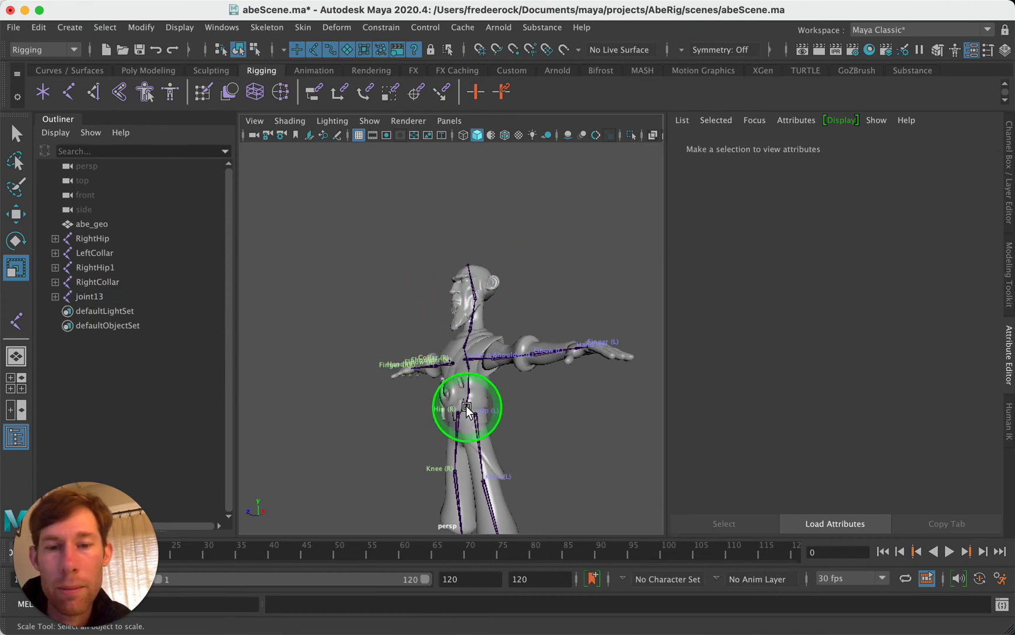
Step: Label joint13 at the base of the spine chain as Root
{"action": "left_click", "coordinate": [467, 409]}
{"action": "scroll", "coordinate": [429, 381], "scroll_direction": "up", "scroll_amount": 5}
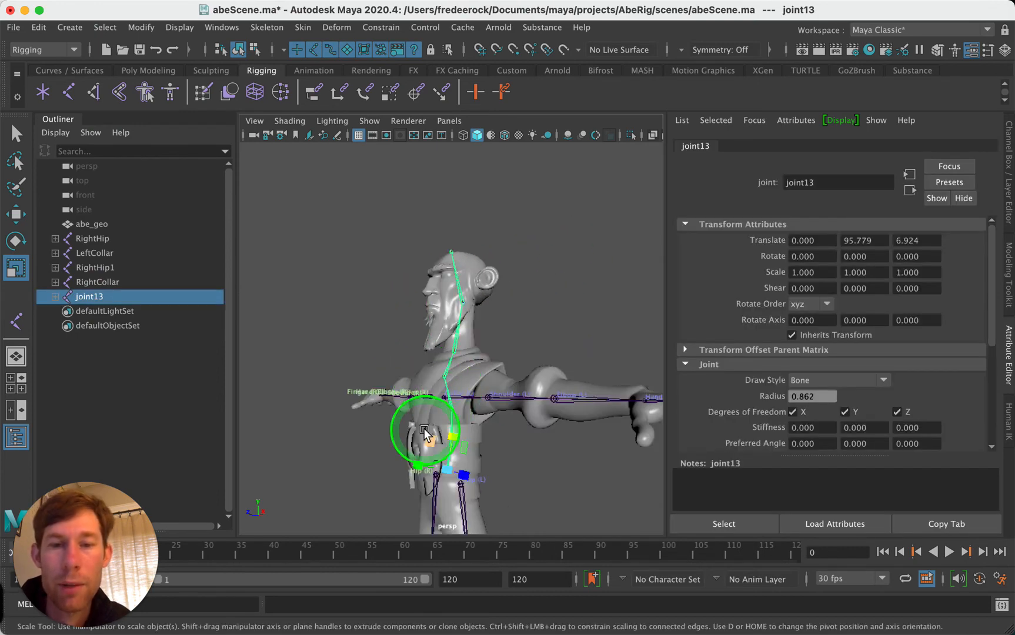
{"action": "left_click_drag", "start_coordinate": [424, 430], "coordinate": [444, 344], "text": "alt"}
{"action": "scroll", "coordinate": [410, 322], "scroll_direction": "up", "scroll_amount": 5}
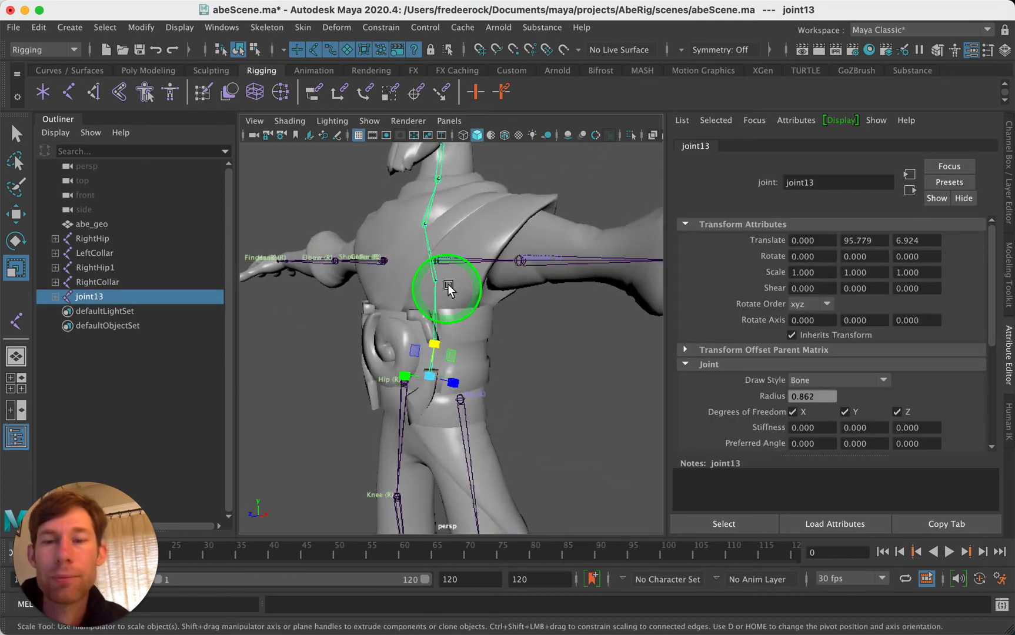
{"action": "middle_click_drag", "start_coordinate": [464, 265], "coordinate": [451, 326], "text": "alt"}
{"action": "scroll", "coordinate": [441, 353], "scroll_direction": "down", "scroll_amount": 3}
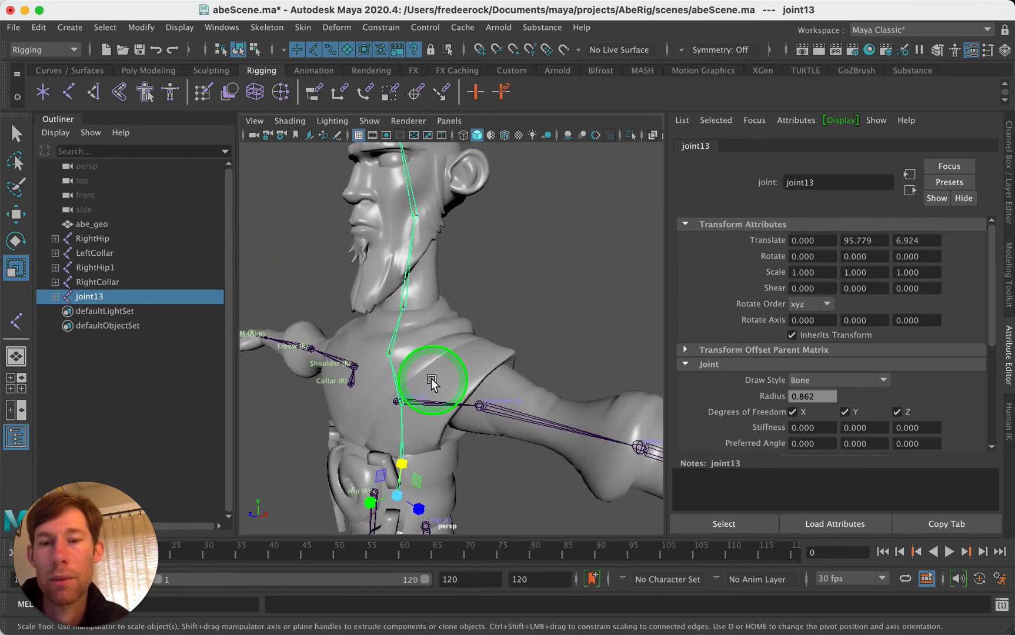
{"action": "scroll", "coordinate": [430, 369], "scroll_direction": "down", "scroll_amount": 3}
{"action": "left_click", "coordinate": [259, 25]}
{"action": "mouse_move", "coordinate": [329, 180]}
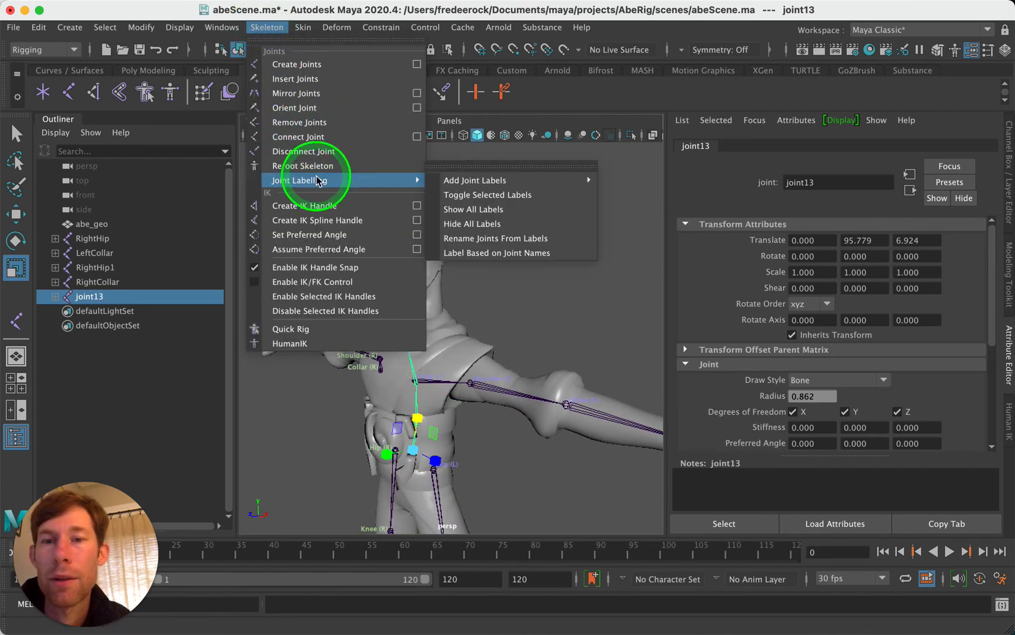
{"action": "left_click", "coordinate": [531, 182]}
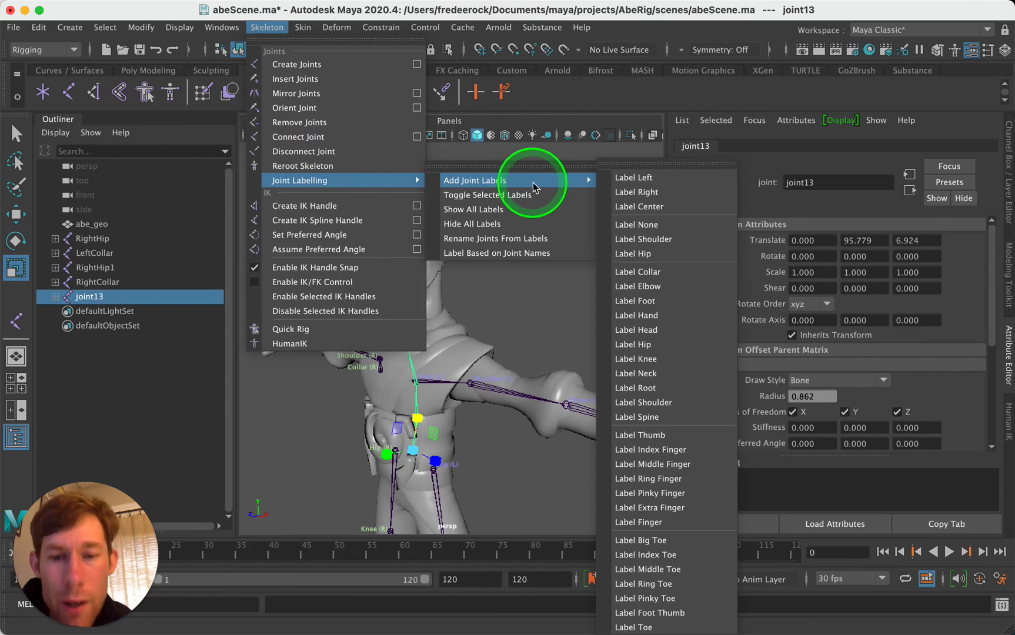
{"action": "left_click", "coordinate": [662, 389]}
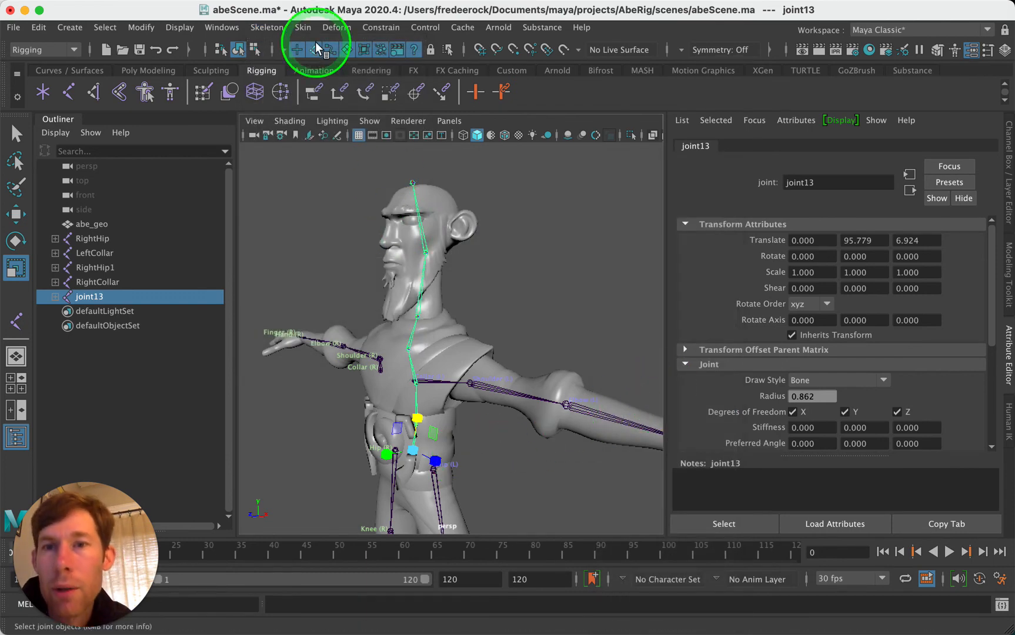
Step: Show the labels of all joints in the scene
{"action": "left_click", "coordinate": [266, 27]}
{"action": "mouse_move", "coordinate": [338, 180]}
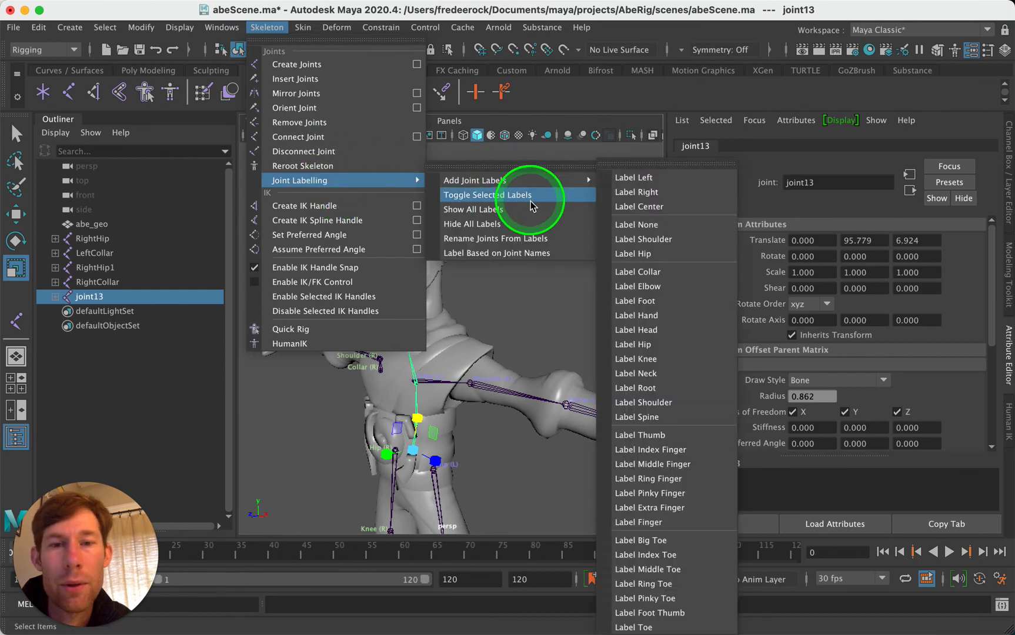
{"action": "left_click", "coordinate": [532, 211]}
Step: Keep the joint label commands open in a floating window, label joint14 as Spine, and clear the selection
{"action": "scroll", "coordinate": [434, 444], "scroll_direction": "down", "scroll_amount": 3}
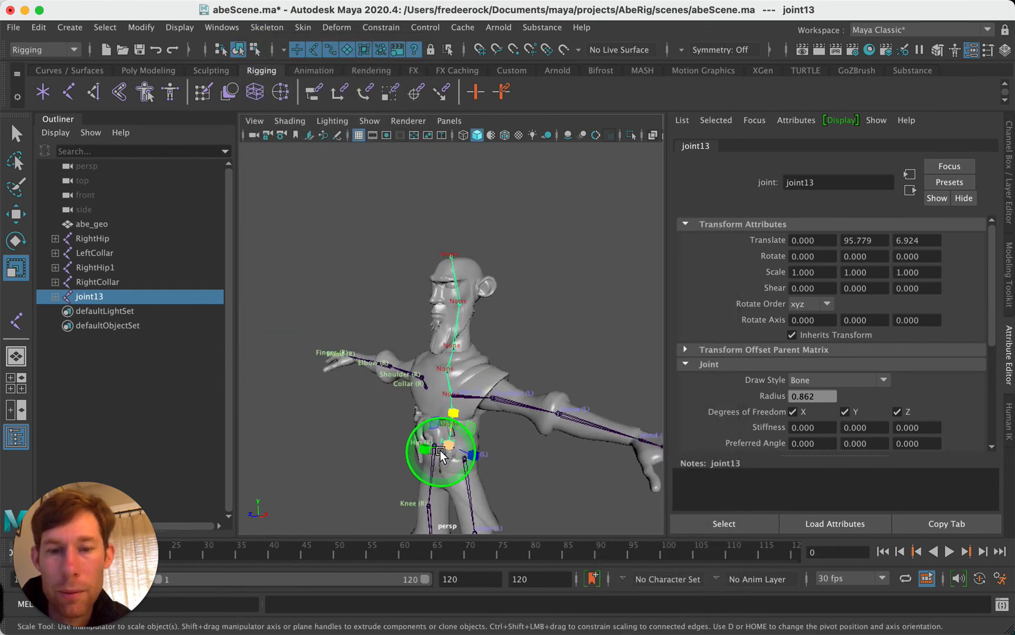
{"action": "scroll", "coordinate": [440, 452], "scroll_direction": "up", "scroll_amount": 10}
{"action": "middle_click_drag", "start_coordinate": [440, 453], "coordinate": [378, 221], "text": "alt"}
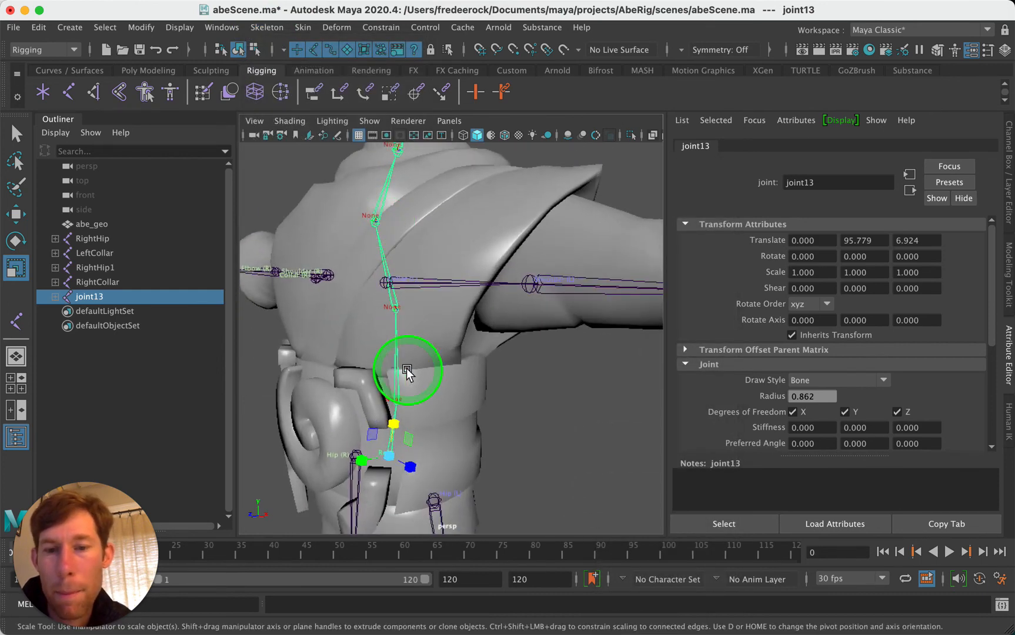
{"action": "left_click", "coordinate": [397, 406]}
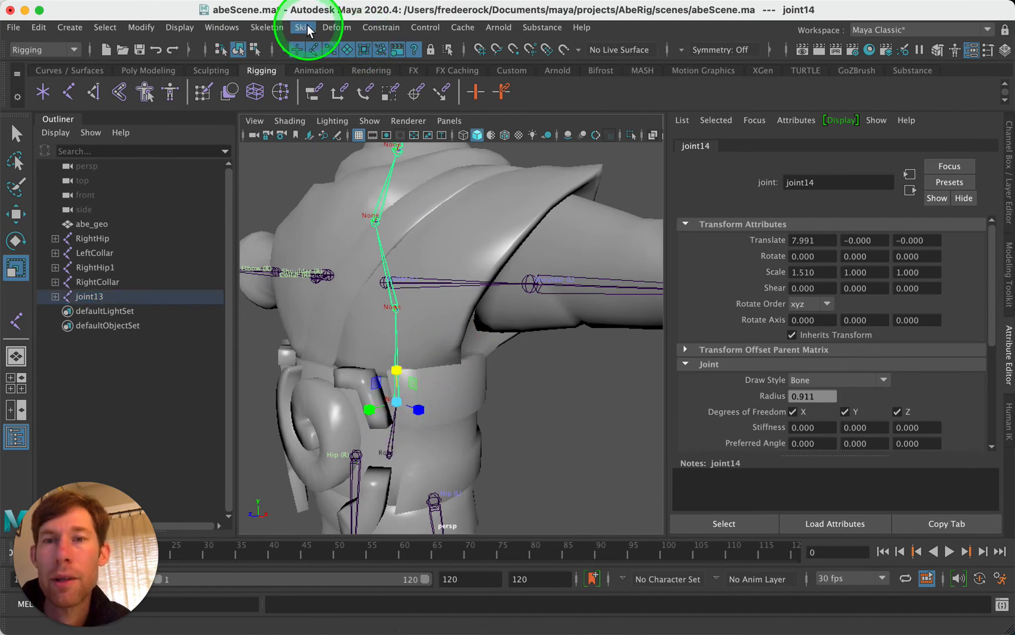
{"action": "left_click_drag", "start_coordinate": [262, 33], "coordinate": [819, 67]}
{"action": "left_click", "coordinate": [792, 383]}
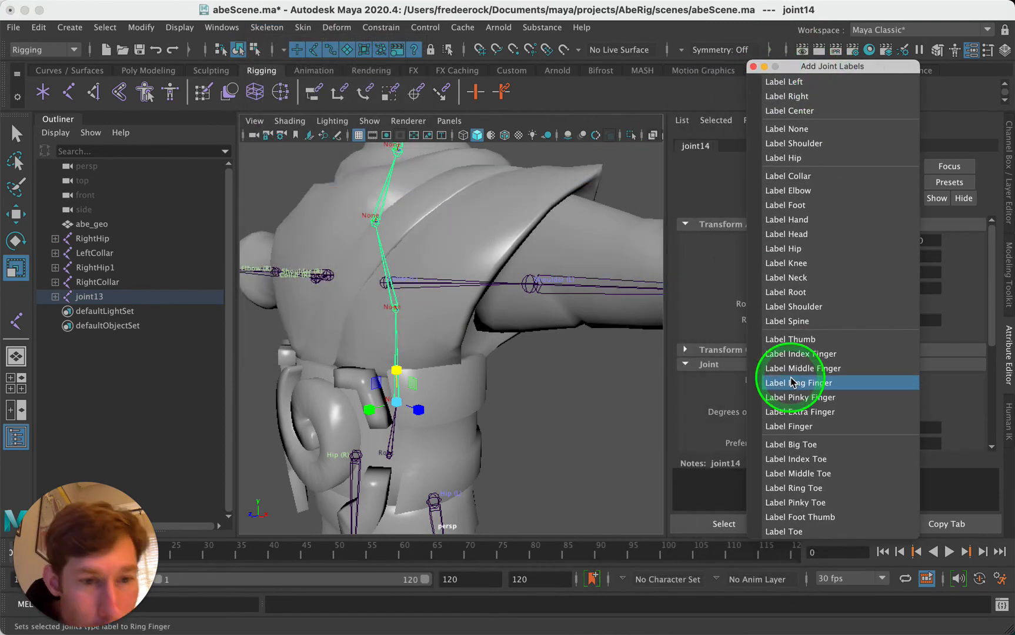
{"action": "left_click", "coordinate": [804, 325]}
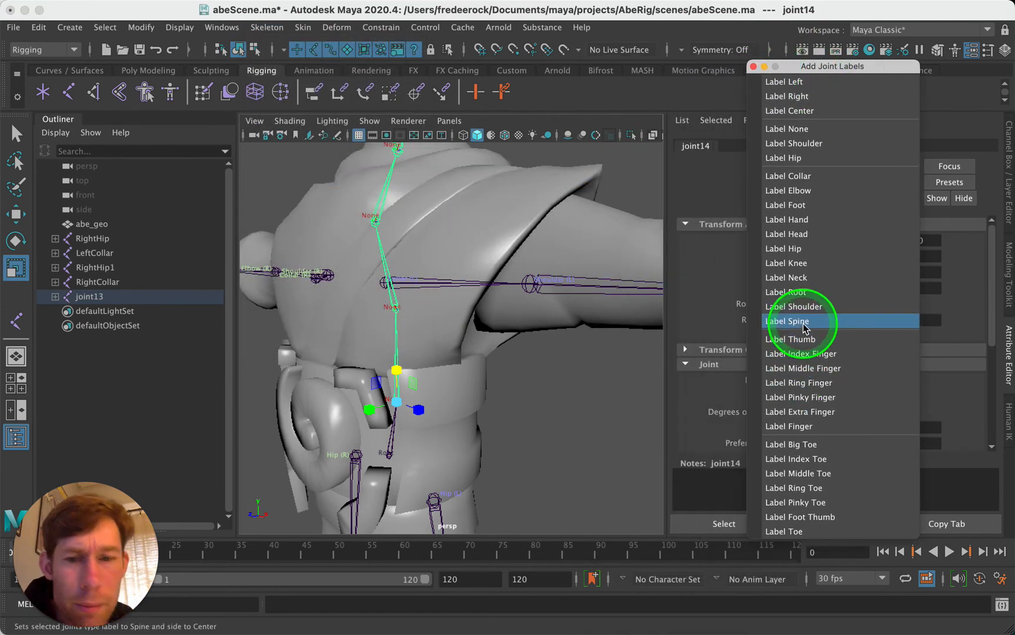
{"action": "left_click", "coordinate": [513, 399]}
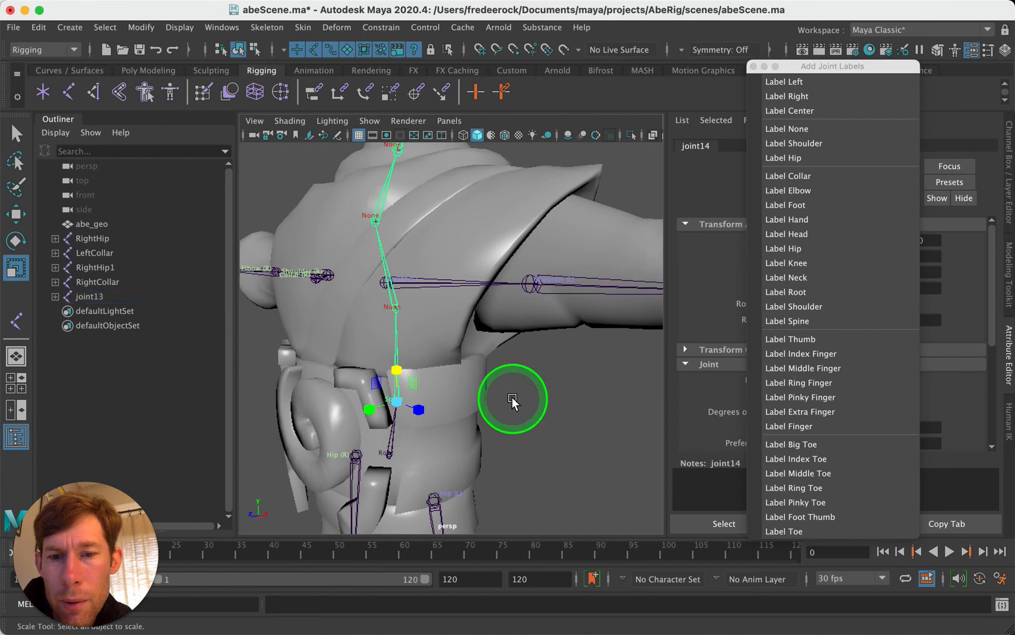
Step: Label joint15 and joint16 in the chest as Spine
{"action": "left_click", "coordinate": [397, 311]}
{"action": "left_click", "coordinate": [800, 328]}
{"action": "left_click", "coordinate": [340, 238]}
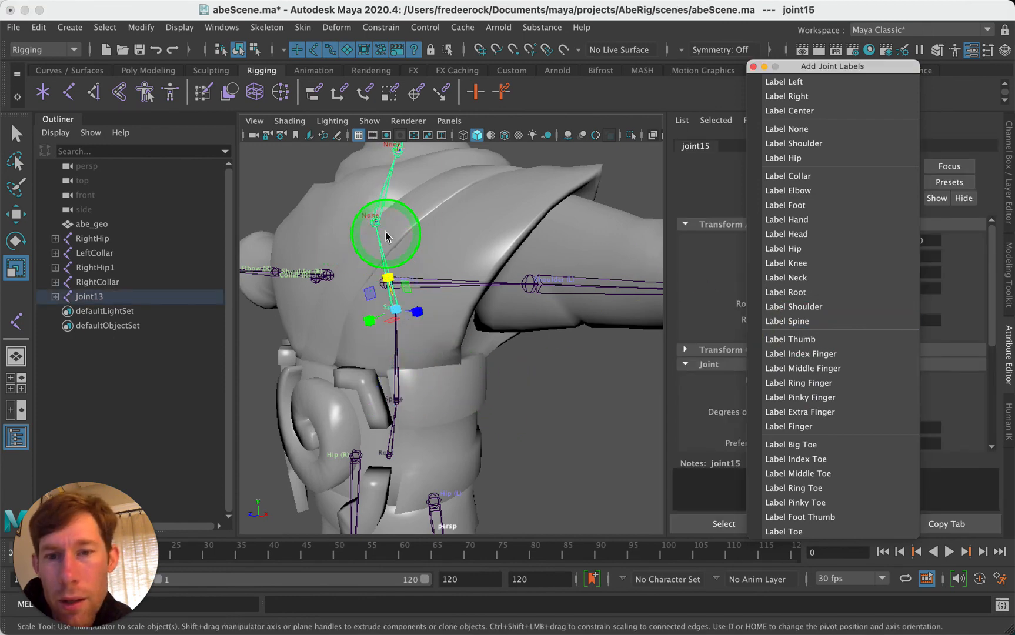
{"action": "left_click", "coordinate": [787, 321]}
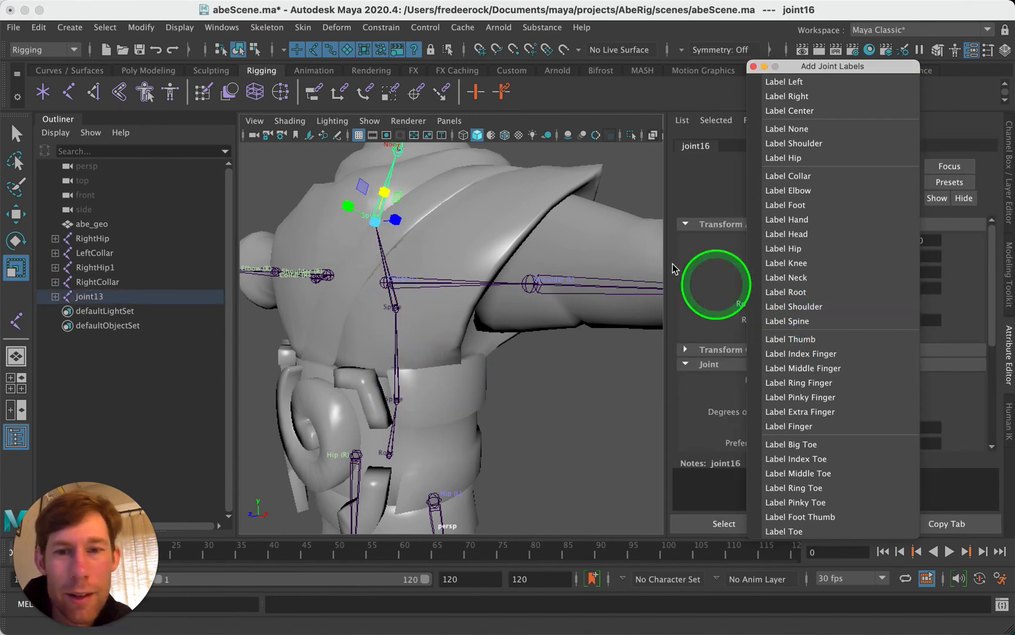
Step: Label joint17 at the base of the neck as Neck
{"action": "left_click_drag", "start_coordinate": [556, 236], "coordinate": [515, 352], "text": "alt"}
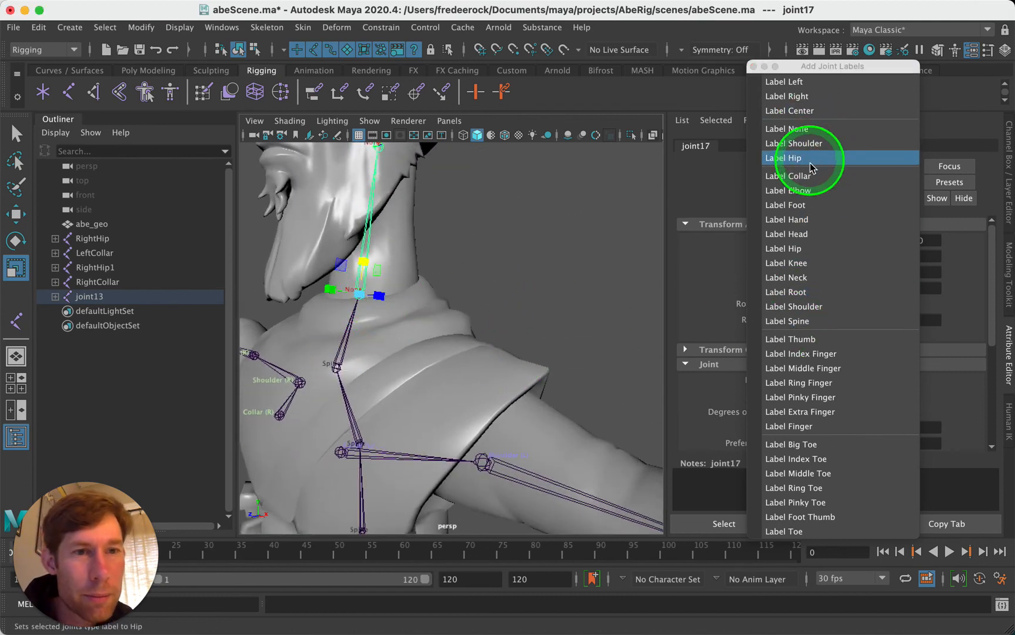
{"action": "left_click", "coordinate": [805, 275]}
{"action": "left_click_drag", "start_coordinate": [580, 243], "coordinate": [573, 329], "text": "alt"}
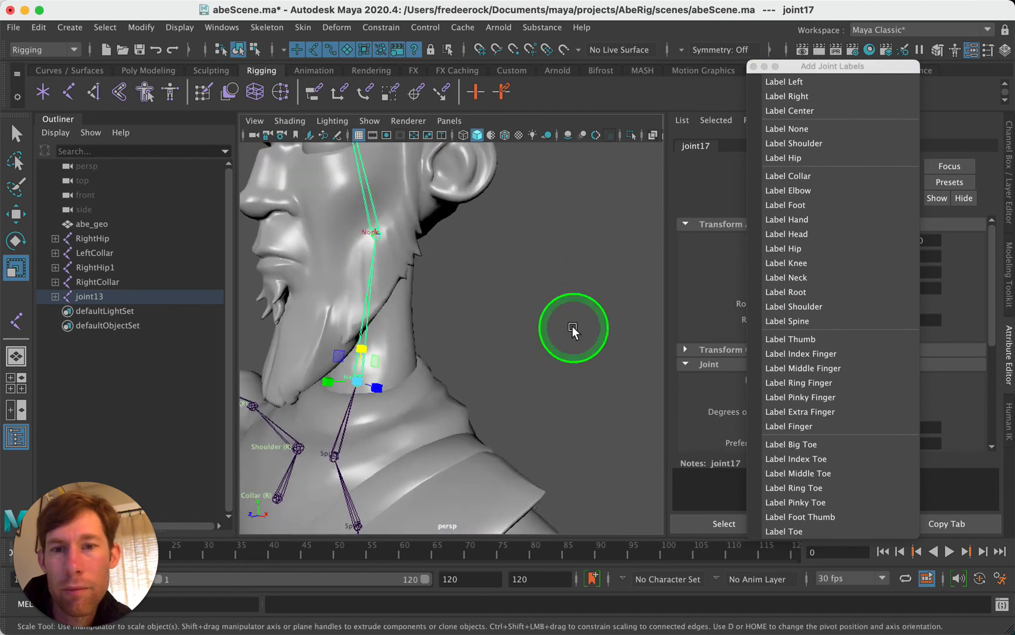
Step: Label joint18 at the base of the skull as Head and clear the selection
{"action": "left_click", "coordinate": [370, 237]}
{"action": "left_click", "coordinate": [372, 237]}
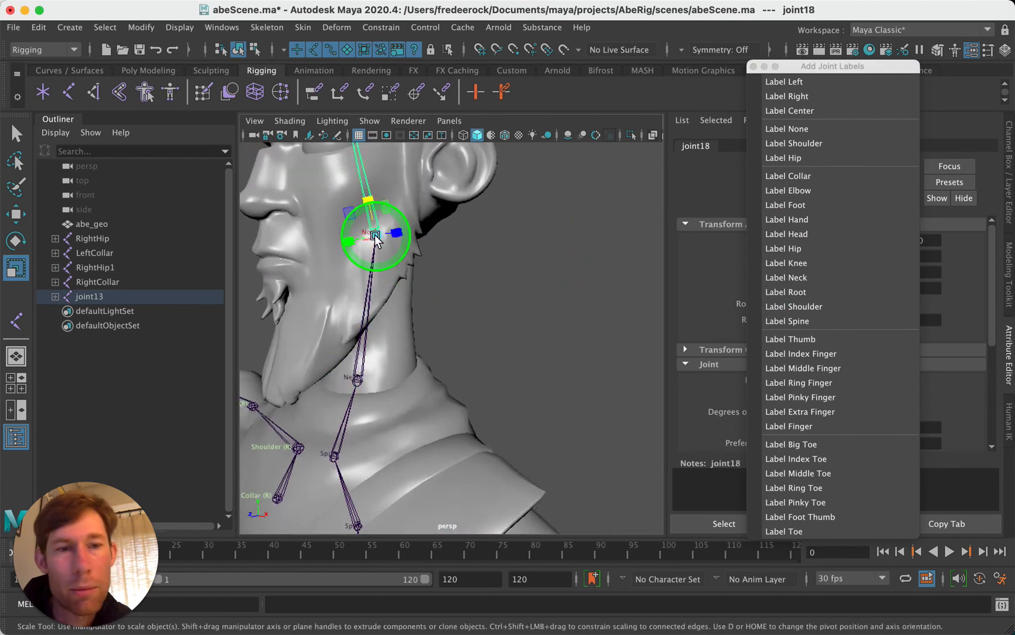
{"action": "left_click", "coordinate": [795, 236]}
{"action": "left_click_drag", "start_coordinate": [591, 255], "coordinate": [555, 412], "text": "alt"}
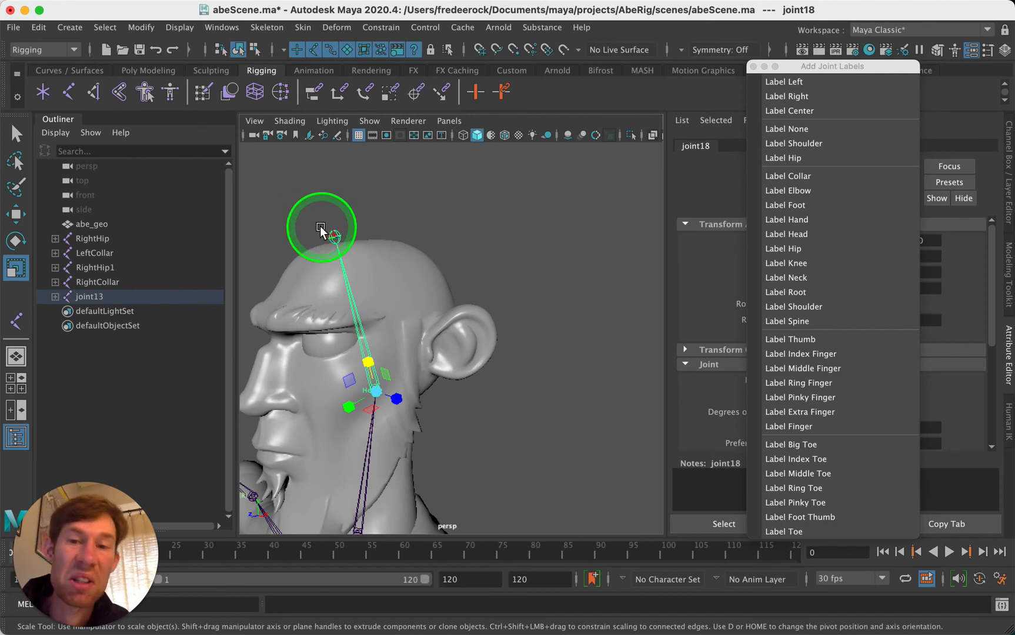
{"action": "left_click", "coordinate": [447, 208]}
Step: Rename the spine chain's joints from their labels, starting at joint13, and check the new names in its hierarchy
{"action": "left_click_drag", "start_coordinate": [435, 297], "coordinate": [413, 250], "text": "alt"}
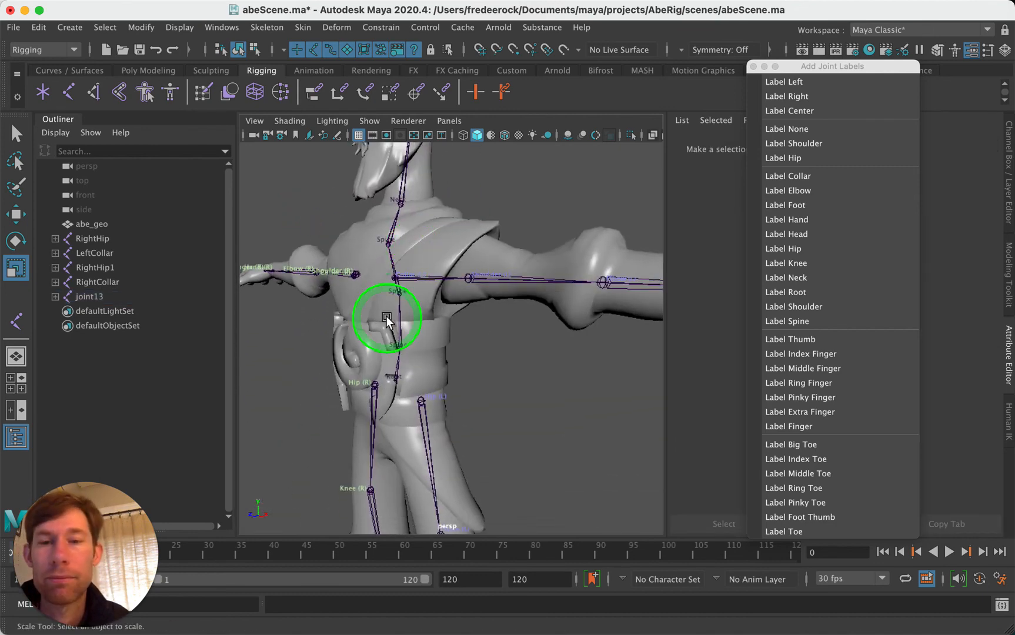
{"action": "left_click_drag", "start_coordinate": [387, 319], "coordinate": [350, 338], "text": "alt"}
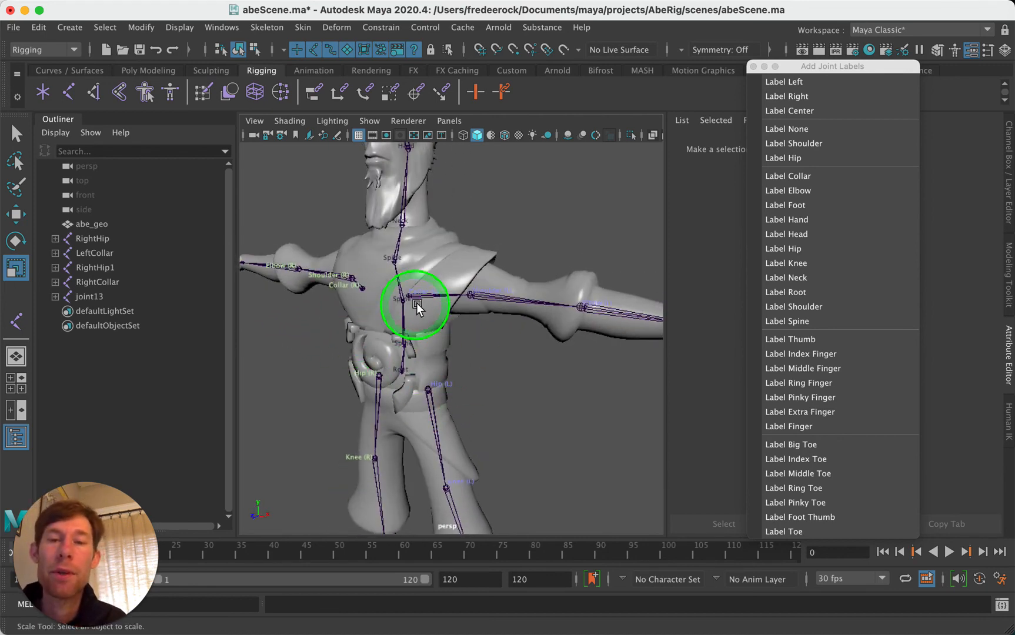
{"action": "scroll", "coordinate": [487, 364], "scroll_direction": "down", "scroll_amount": 1}
{"action": "scroll", "coordinate": [512, 368], "scroll_direction": "up", "scroll_amount": 5}
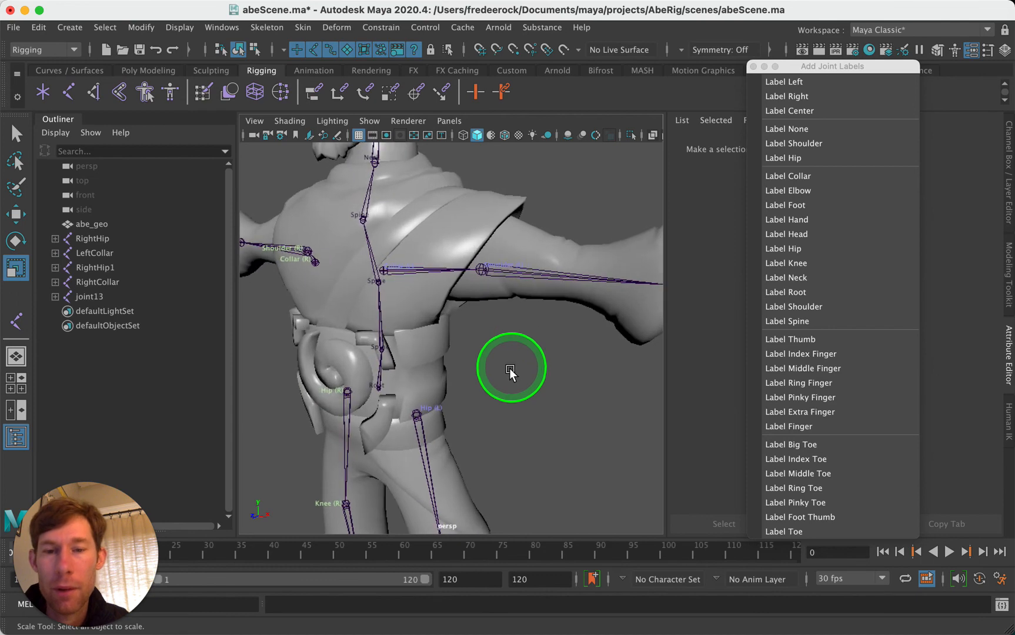
{"action": "left_click", "coordinate": [375, 390]}
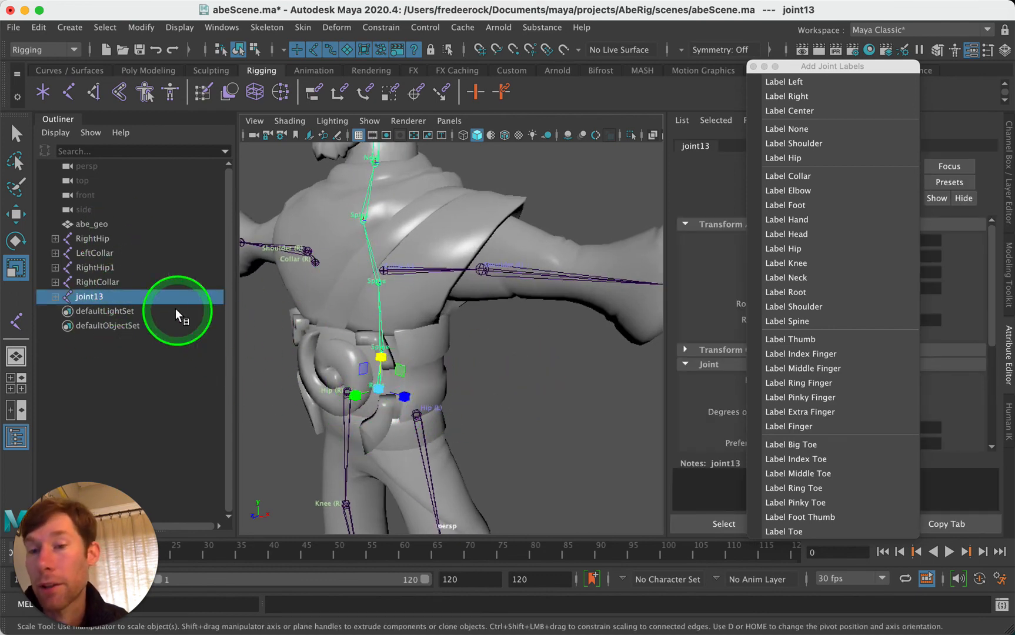
{"action": "left_click", "coordinate": [268, 27]}
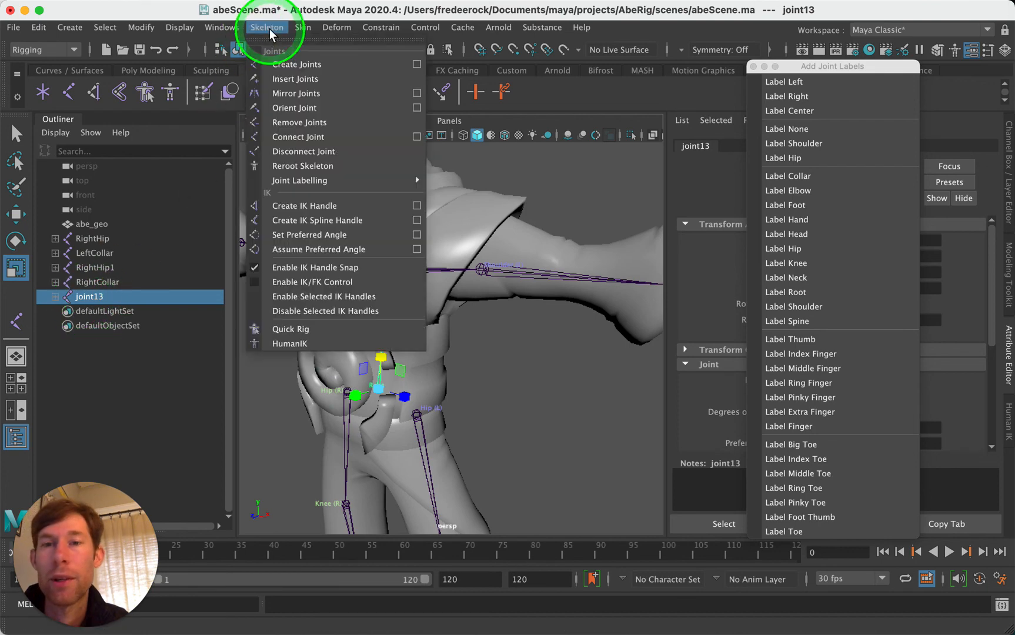
{"action": "mouse_move", "coordinate": [316, 180]}
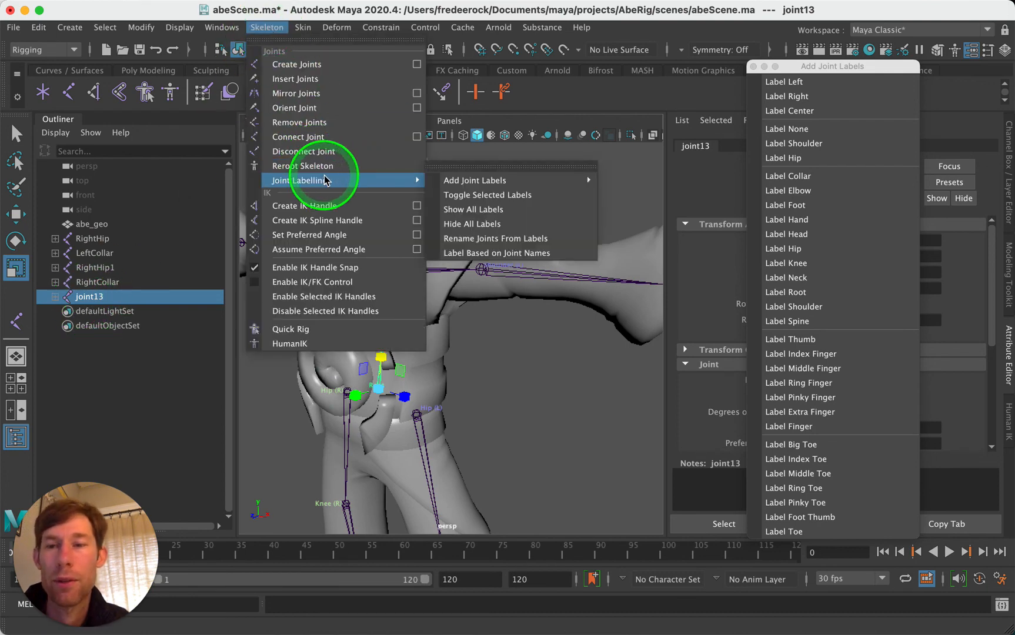
{"action": "left_click", "coordinate": [510, 240]}
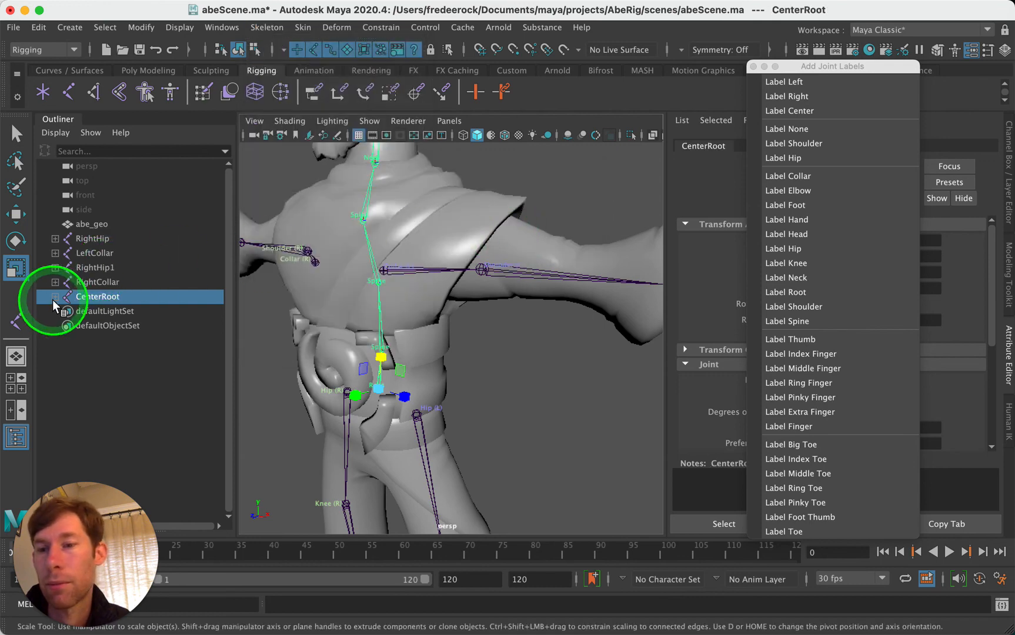
{"action": "left_click", "coordinate": [55, 297], "text": "shift"}
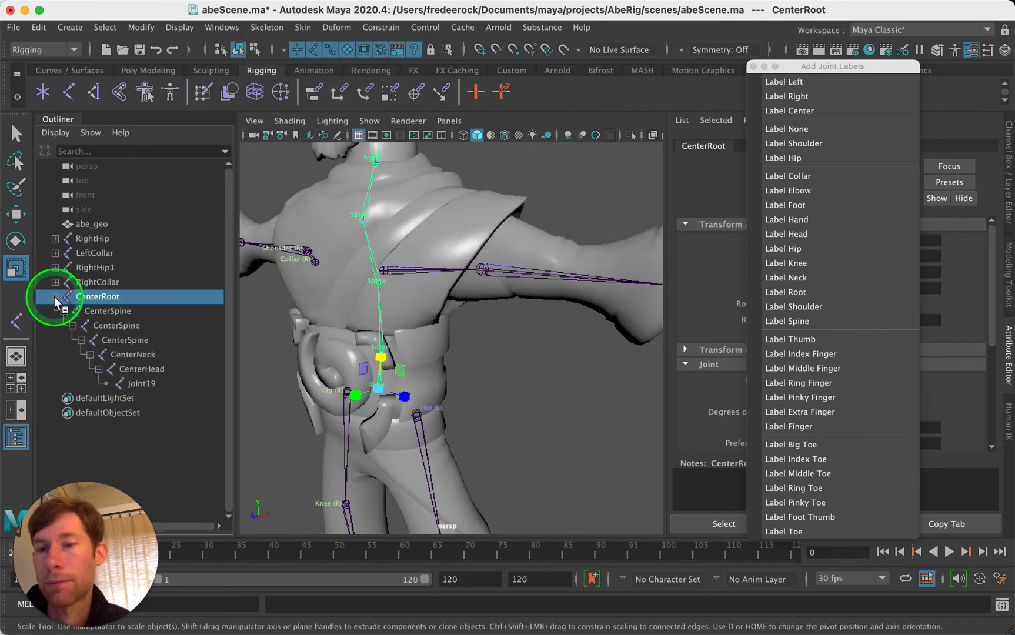
{"action": "left_click", "coordinate": [55, 297]}
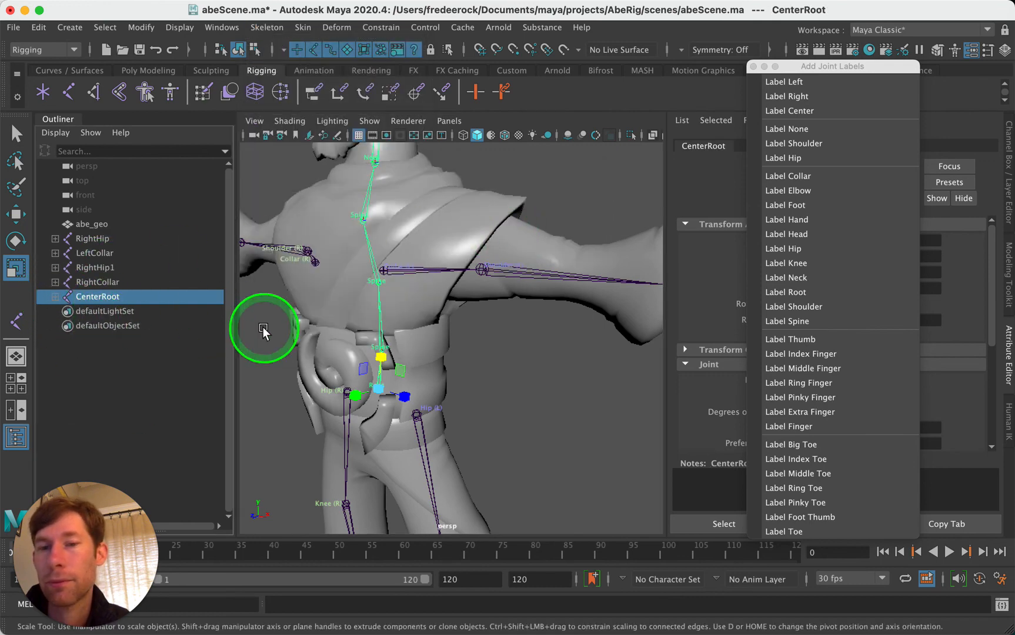
{"action": "left_click", "coordinate": [619, 402]}
Step: Try to parent the RightHip and RightHip1 joints to the CenterRoot joint
{"action": "left_click_drag", "start_coordinate": [512, 404], "coordinate": [190, 312], "text": "alt"}
{"action": "left_click", "coordinate": [462, 394]}
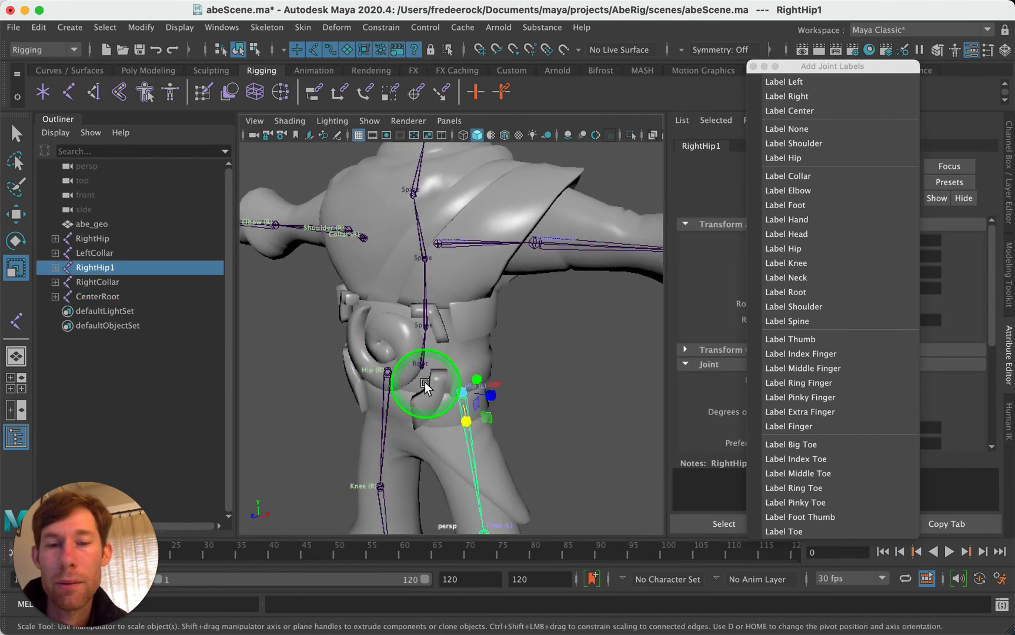
{"action": "left_click", "coordinate": [386, 373], "text": "shift"}
{"action": "left_click", "coordinate": [423, 369], "text": "shift"}
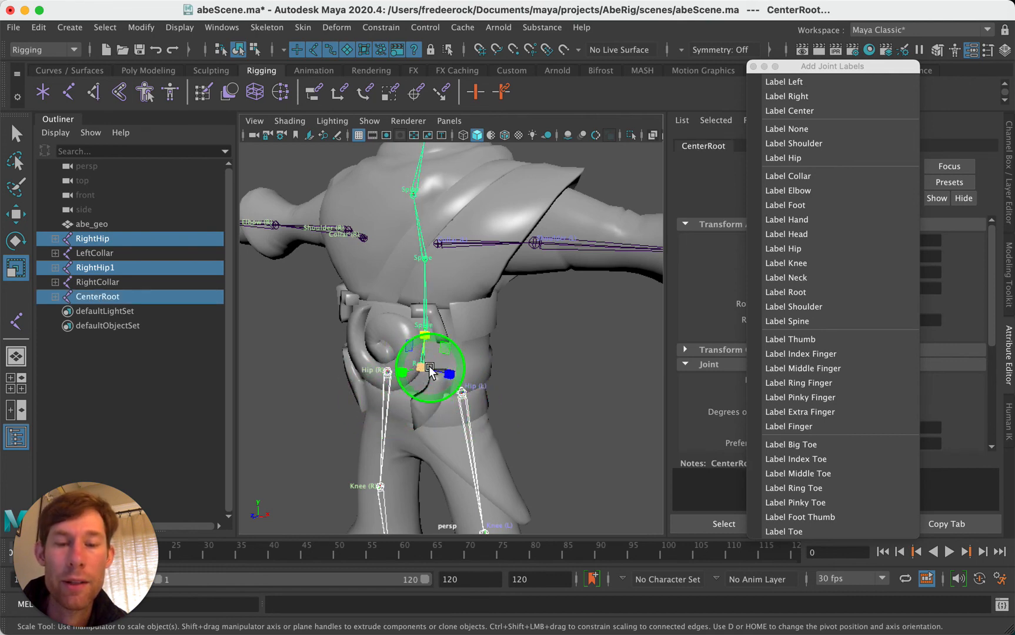
{"action": "key", "text": "p"}
{"action": "left_click", "coordinate": [584, 382]}
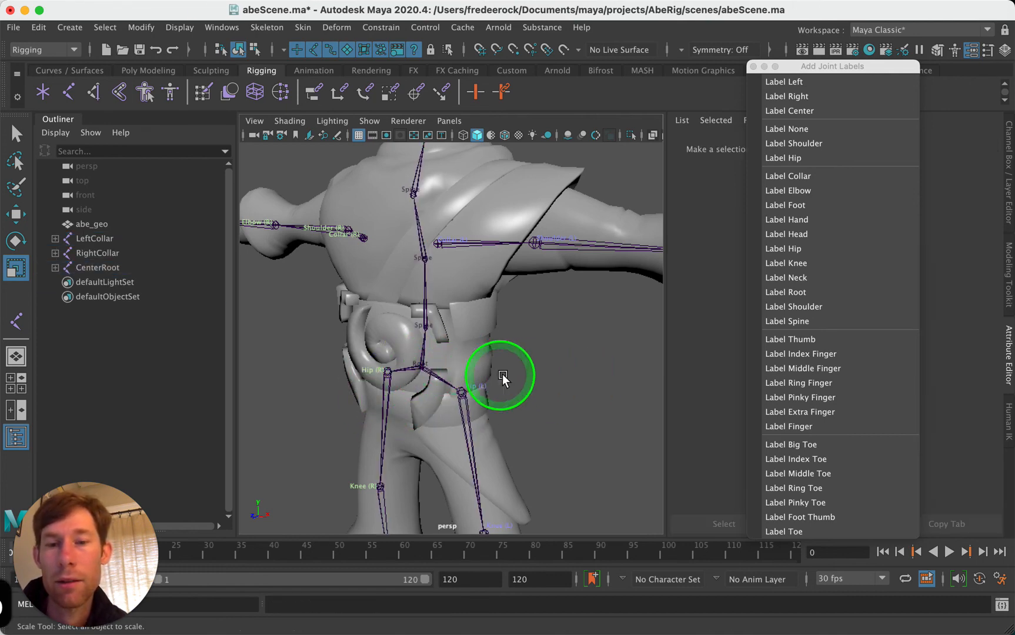
{"action": "left_click_drag", "start_coordinate": [503, 377], "coordinate": [537, 373], "text": "alt"}
{"action": "key", "text": "super+z"}
{"action": "key", "text": "super+z"}
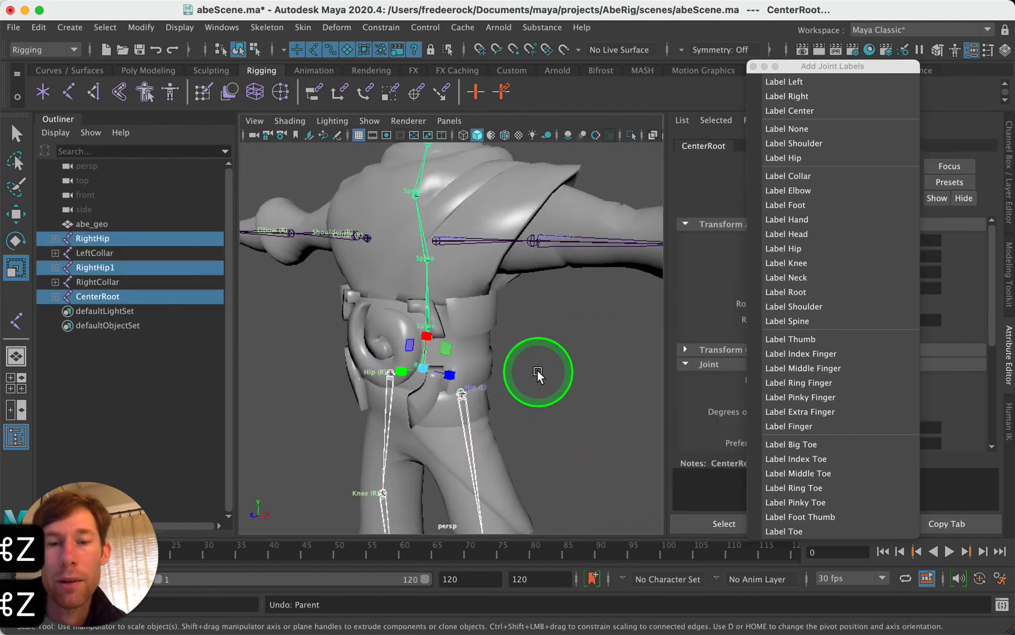
{"action": "left_click", "coordinate": [535, 372]}
Step: Rename the joints of the RightHip1 leg chain from their labels
{"action": "left_click", "coordinate": [99, 237]}
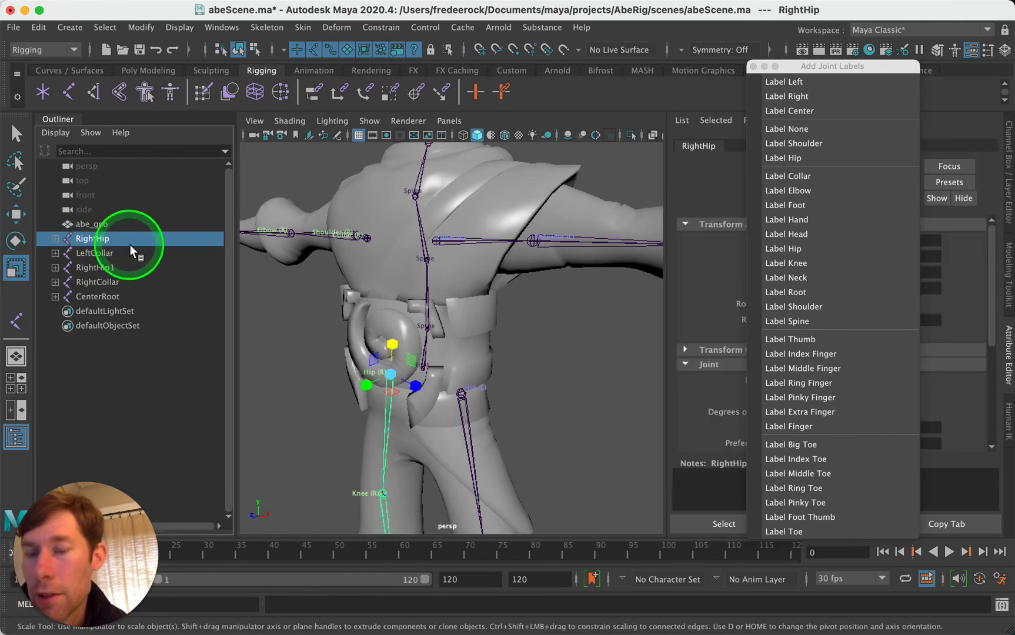
{"action": "left_click_drag", "start_coordinate": [118, 255], "coordinate": [110, 267]}
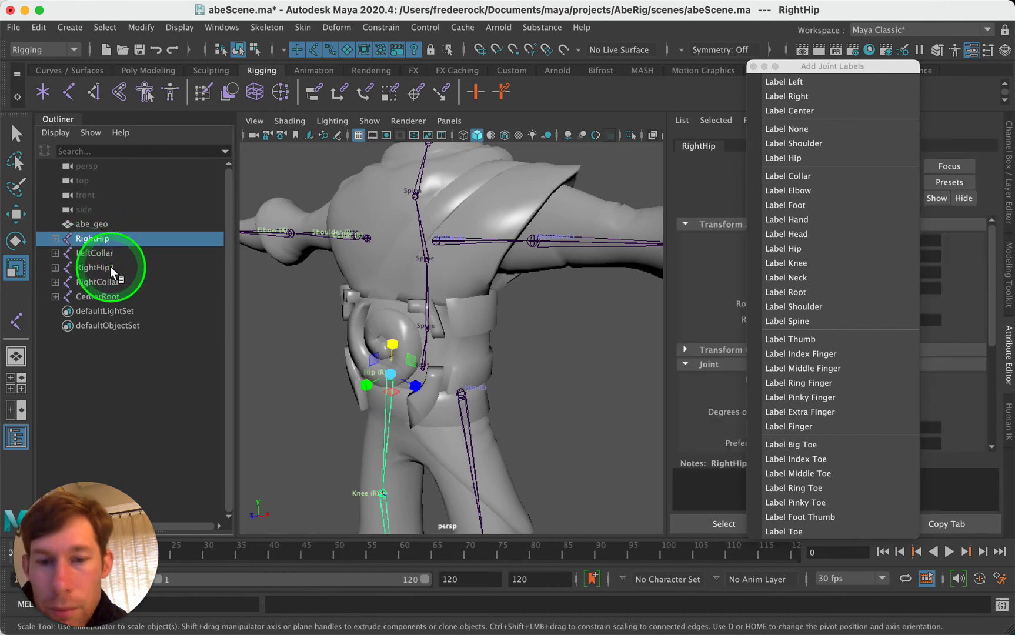
{"action": "left_click", "coordinate": [110, 266]}
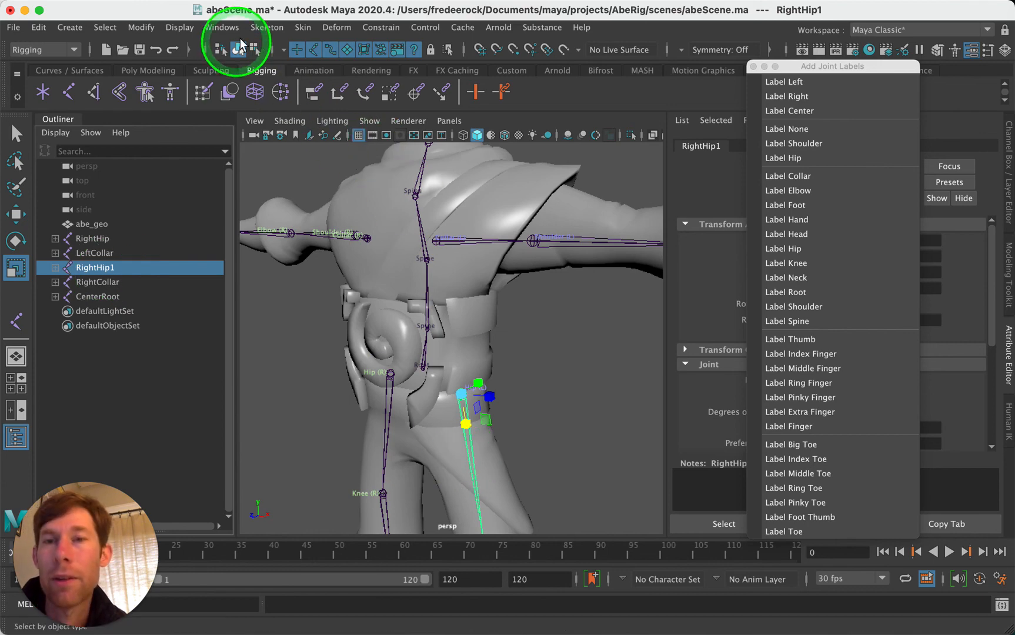
{"action": "left_click", "coordinate": [266, 28]}
{"action": "mouse_move", "coordinate": [342, 180]}
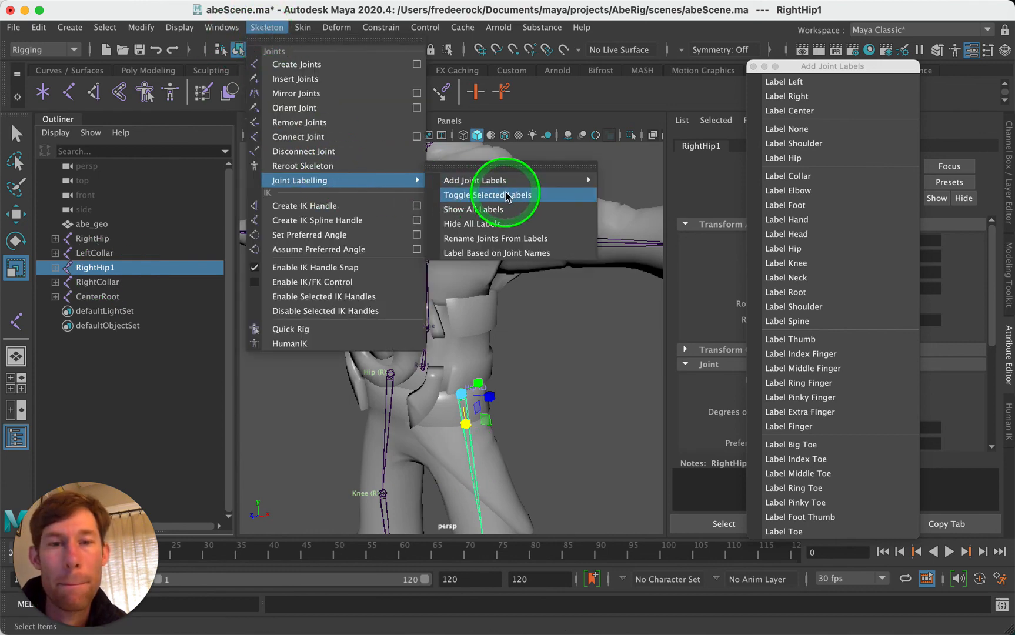
{"action": "left_click", "coordinate": [506, 244]}
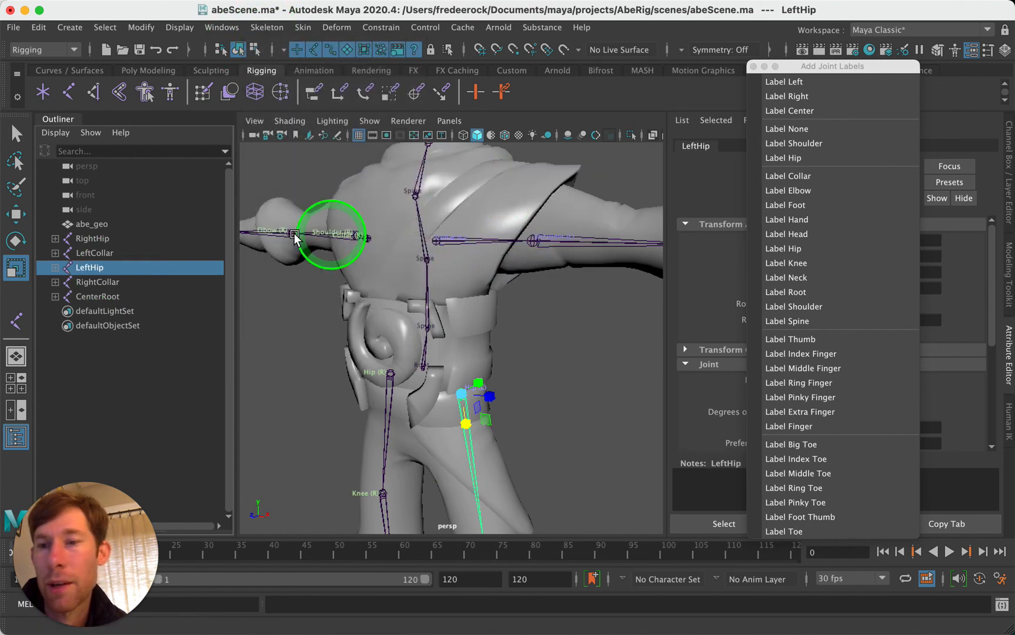
Step: Parent the RightHip and LeftHip joints under CenterRoot and clear the selection
{"action": "left_click", "coordinate": [116, 233]}
{"action": "left_click", "coordinate": [101, 267], "text": "super"}
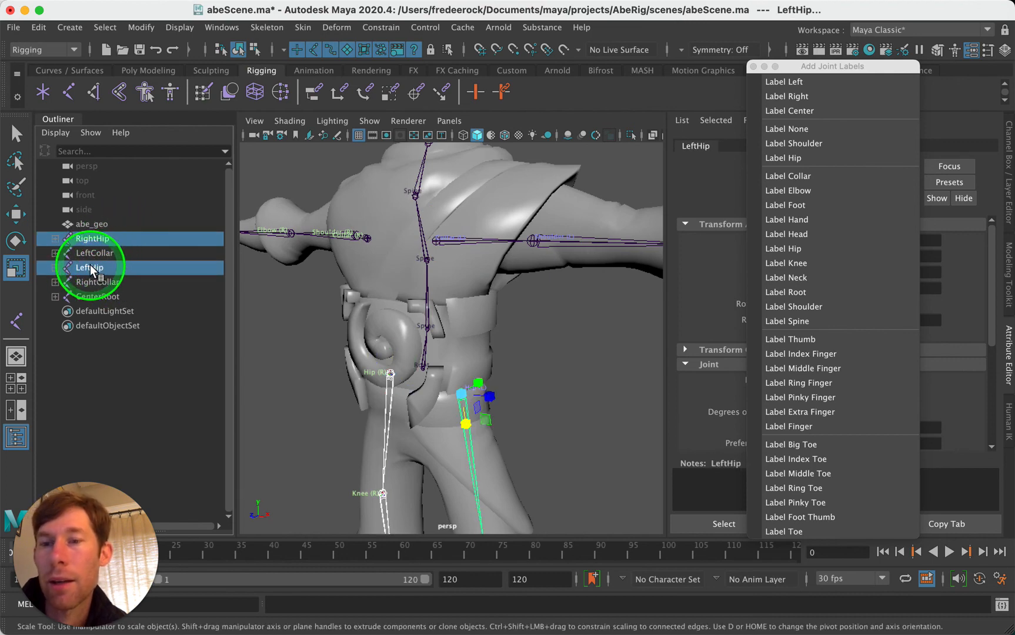
{"action": "mouse_move", "coordinate": [94, 274]}
{"action": "left_mouse_down"}
{"action": "mouse_move", "coordinate": [107, 297]}
{"action": "mouse_move", "coordinate": [107, 266]}
{"action": "left_mouse_up"}
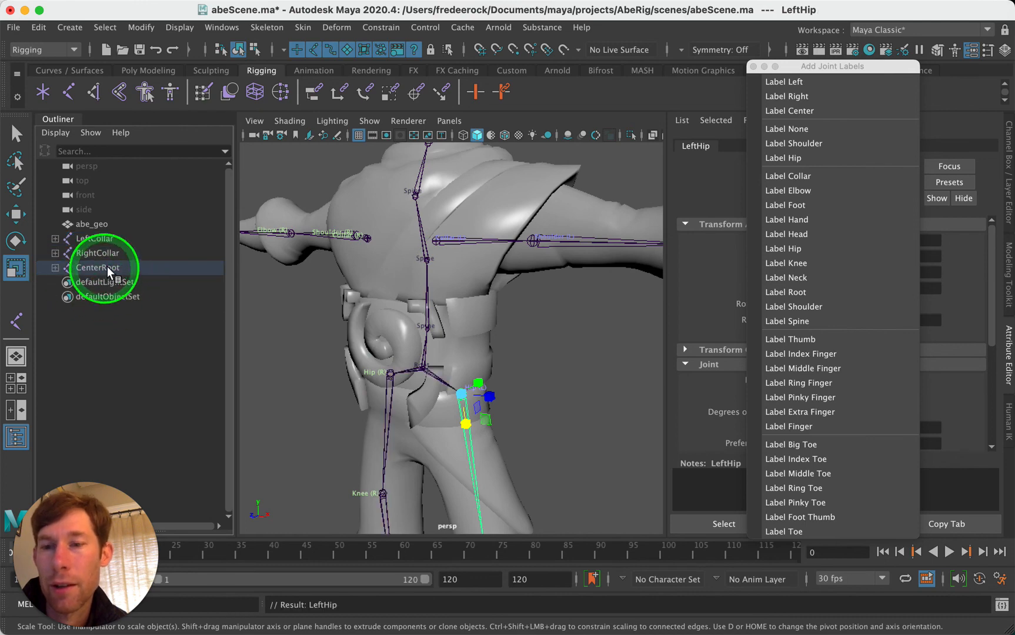
{"action": "left_click", "coordinate": [568, 400]}
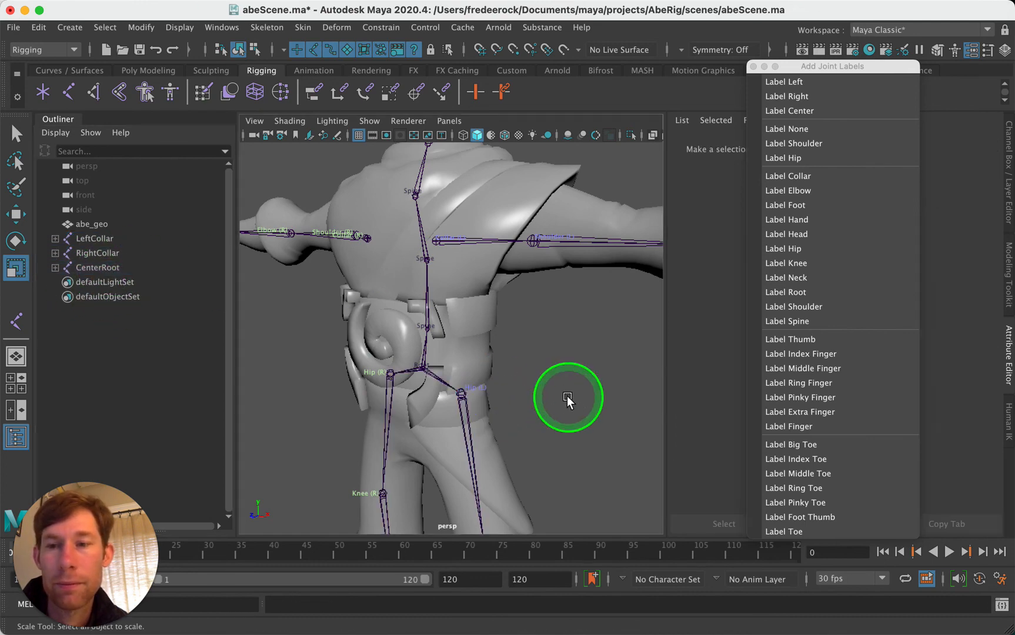
Step: Parent the LeftCollar and RightCollar joints to the CenterSpine joint at chest height and clear the selection
{"action": "left_click_drag", "start_coordinate": [566, 401], "coordinate": [541, 304], "text": "alt"}
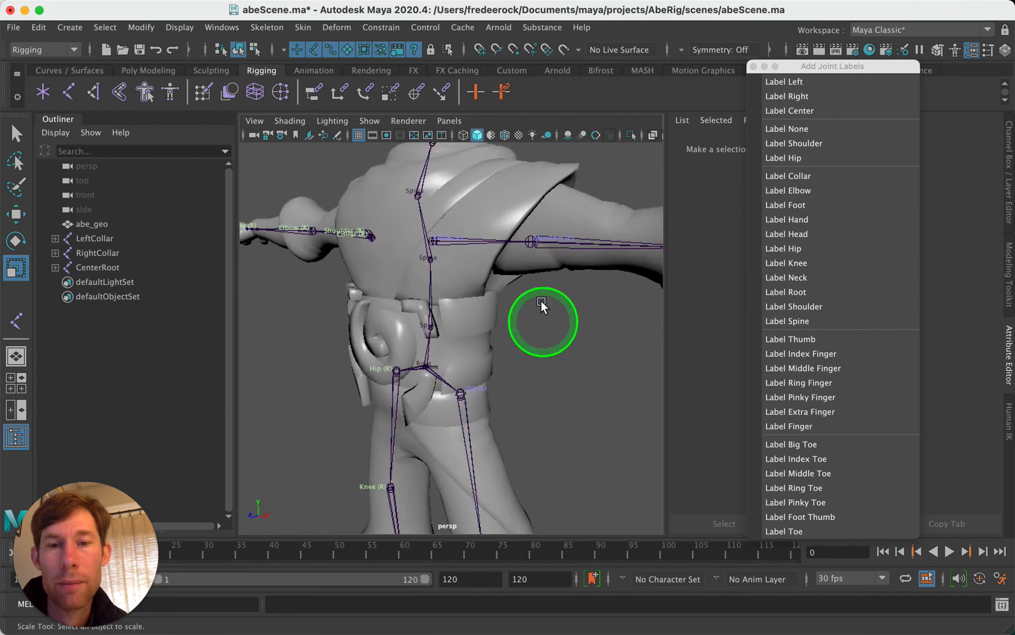
{"action": "left_click_drag", "start_coordinate": [441, 241], "coordinate": [598, 347], "text": "alt"}
{"action": "left_click", "coordinate": [453, 239]}
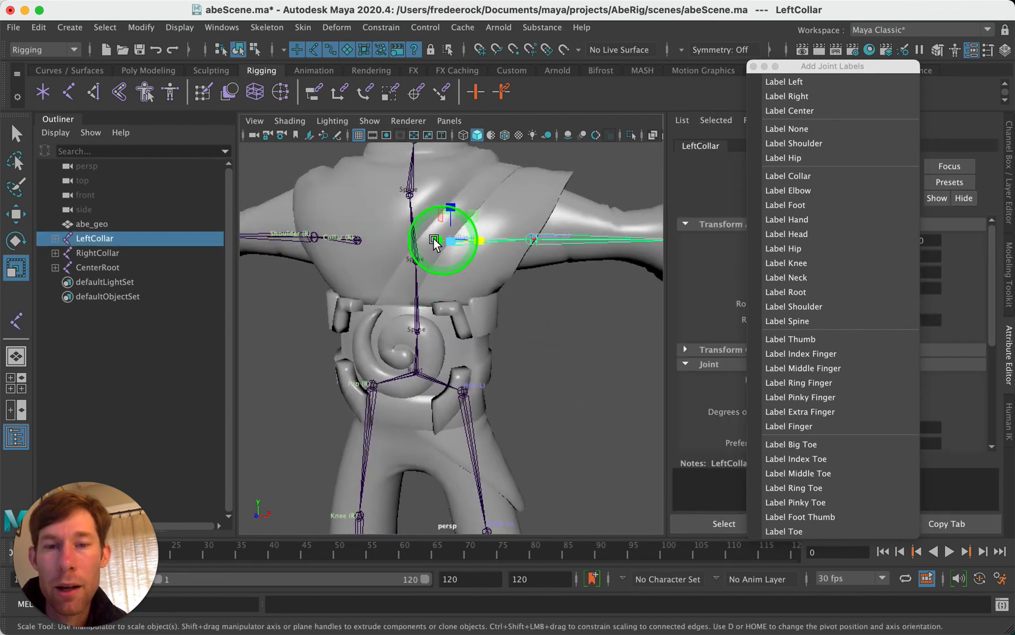
{"action": "left_click", "coordinate": [360, 239], "text": "shift"}
{"action": "left_click", "coordinate": [416, 262], "text": "shift"}
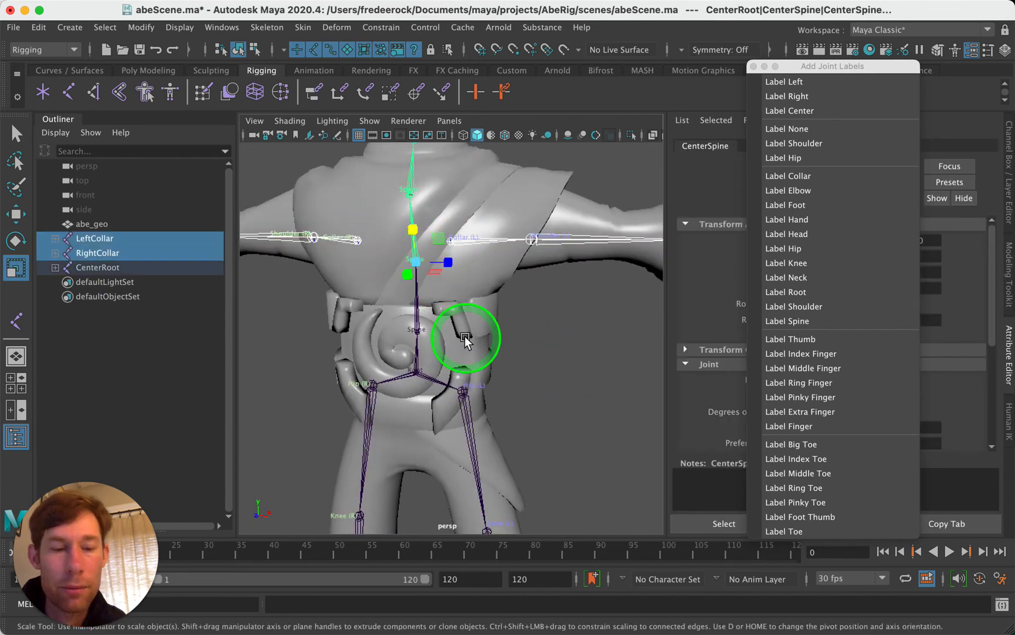
{"action": "key", "text": "p"}
{"action": "left_click", "coordinate": [570, 348]}
{"action": "left_click", "coordinate": [398, 274]}
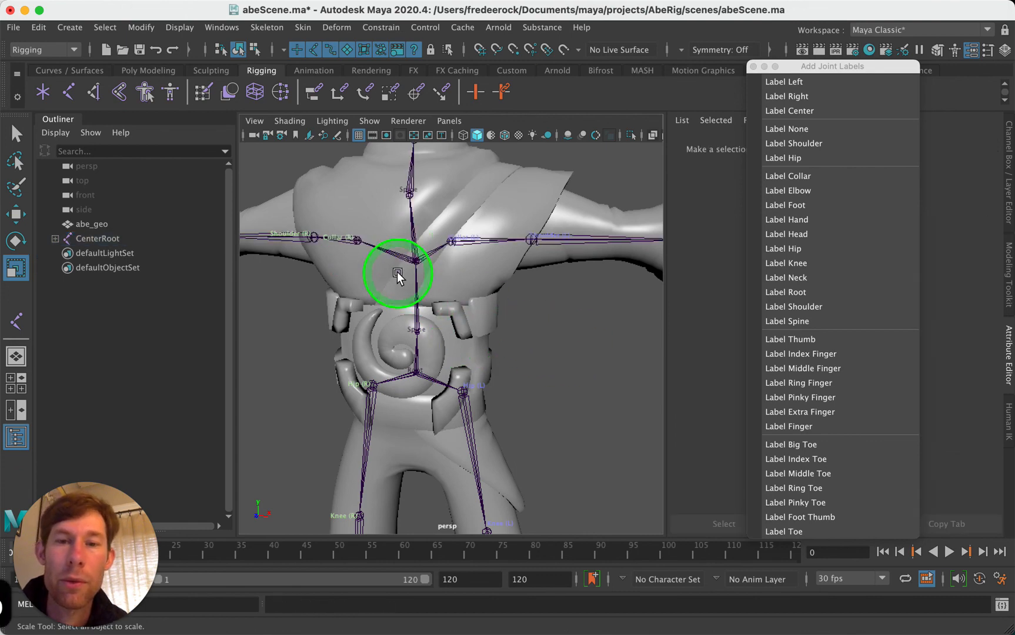
Step: Select the CenterRoot joint together with its entire joint hierarchy
{"action": "scroll", "coordinate": [552, 352], "scroll_direction": "down", "scroll_amount": 5}
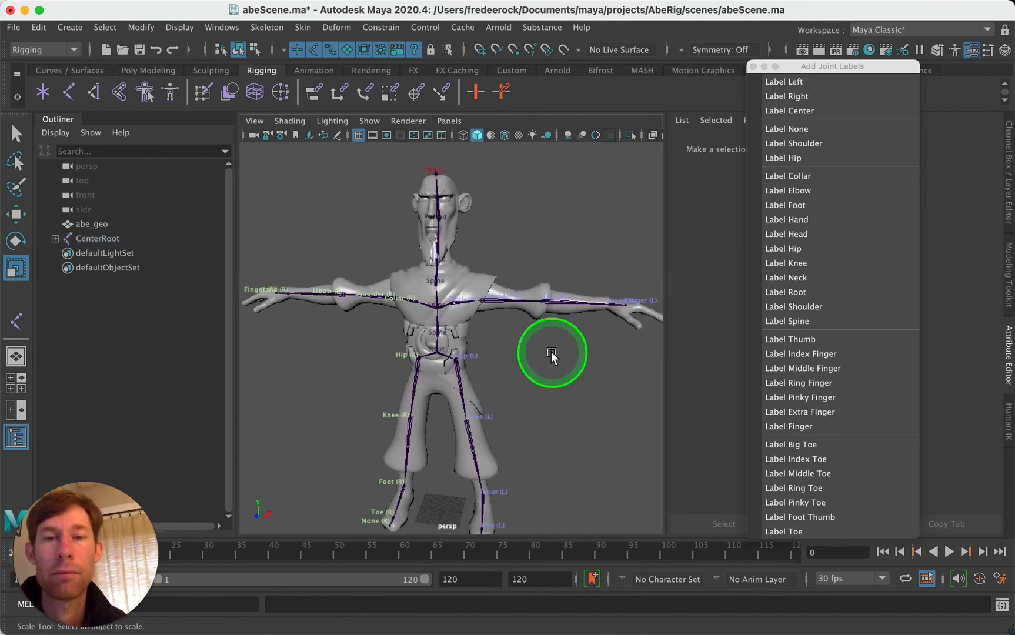
{"action": "left_click_drag", "start_coordinate": [551, 353], "coordinate": [511, 347], "text": "alt"}
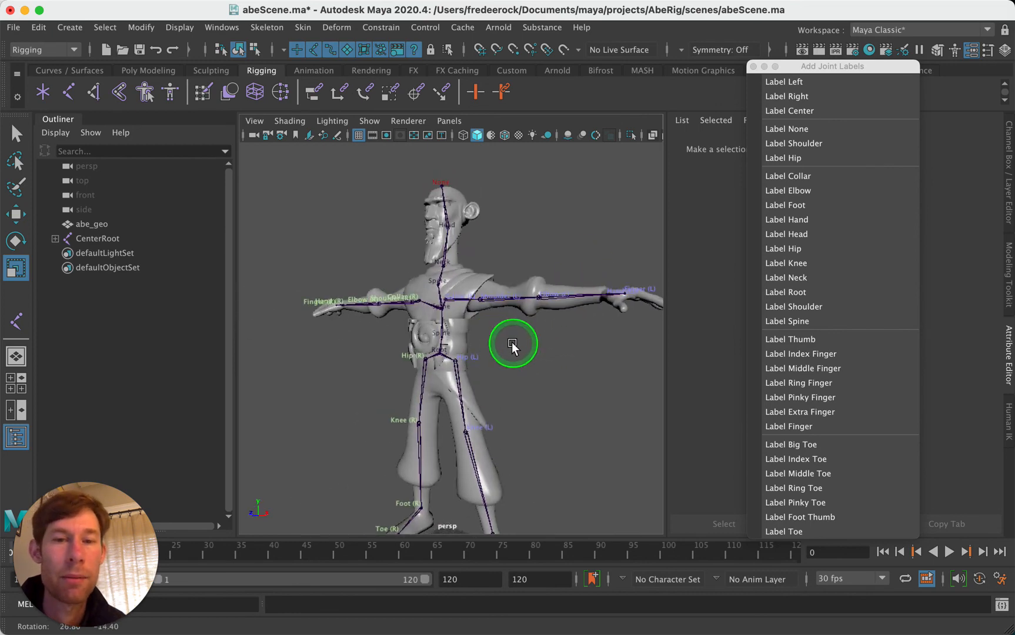
{"action": "left_click", "coordinate": [773, 84]}
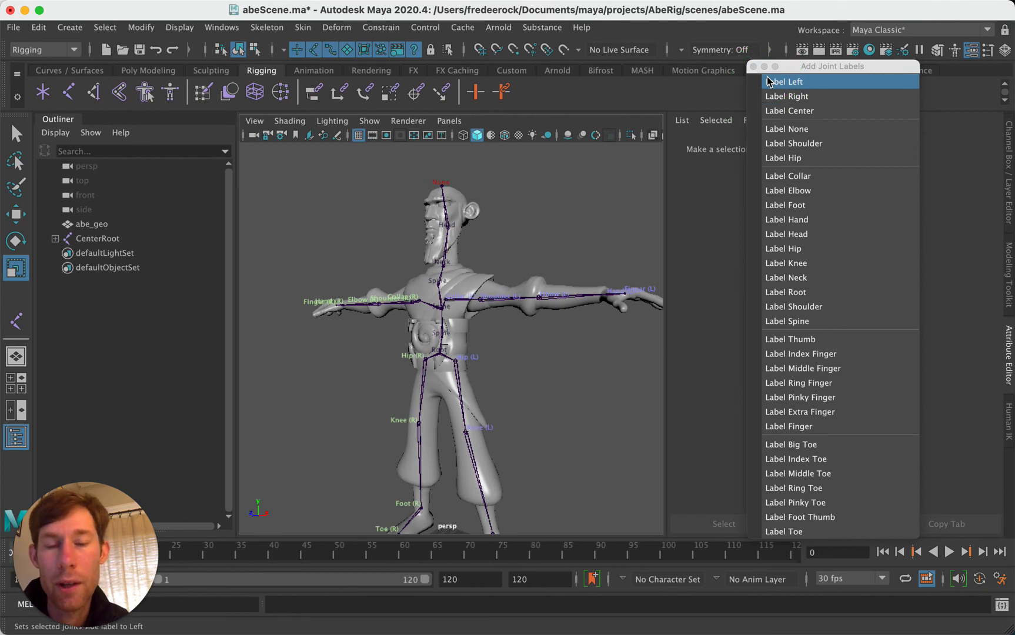
{"action": "left_click", "coordinate": [438, 356]}
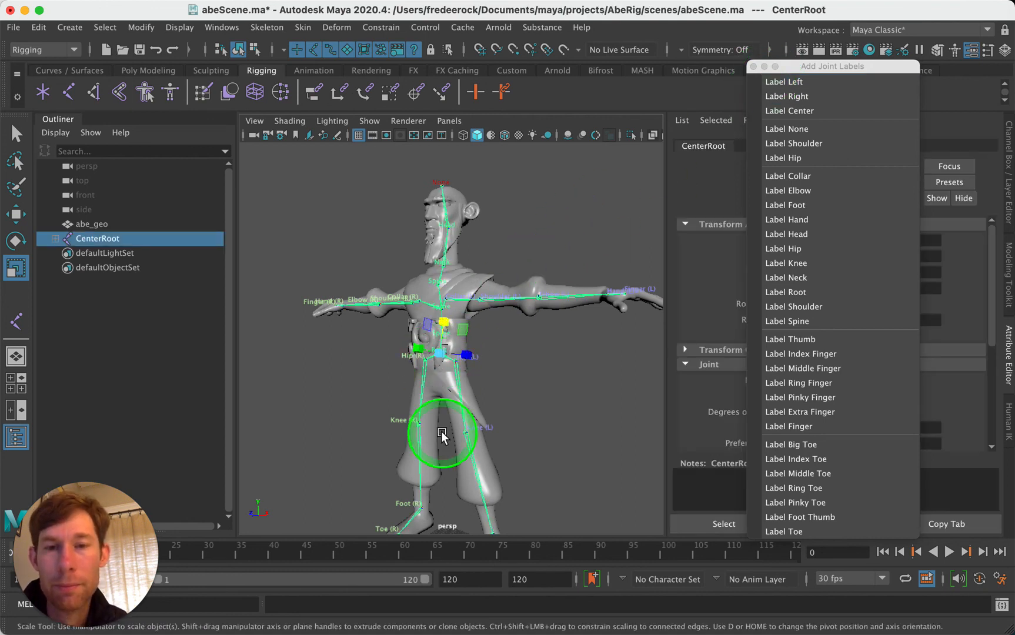
{"action": "left_click", "coordinate": [222, 28]}
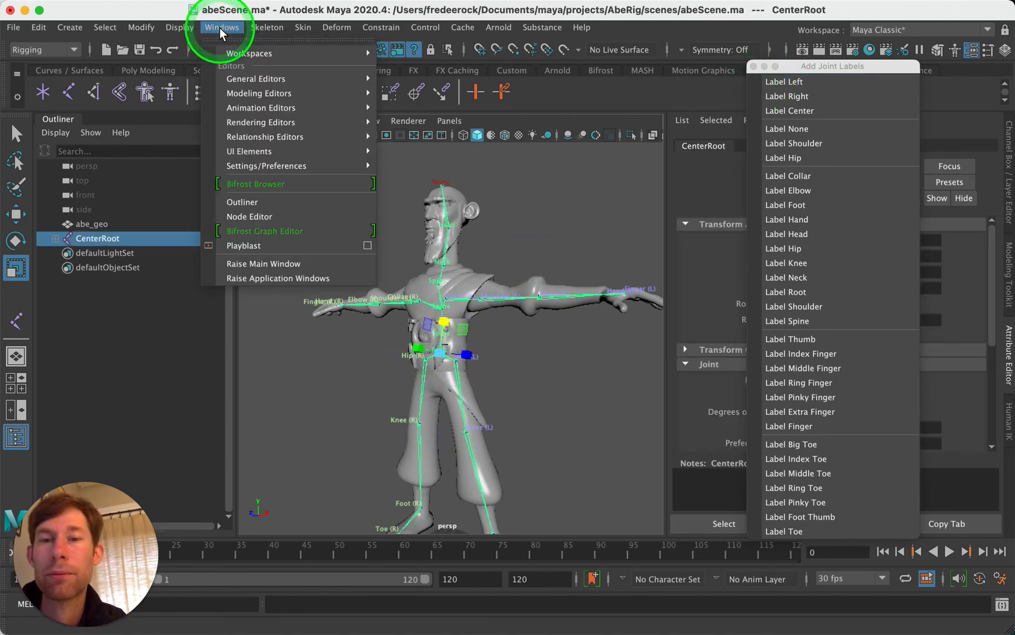
{"action": "mouse_move", "coordinate": [283, 28]}
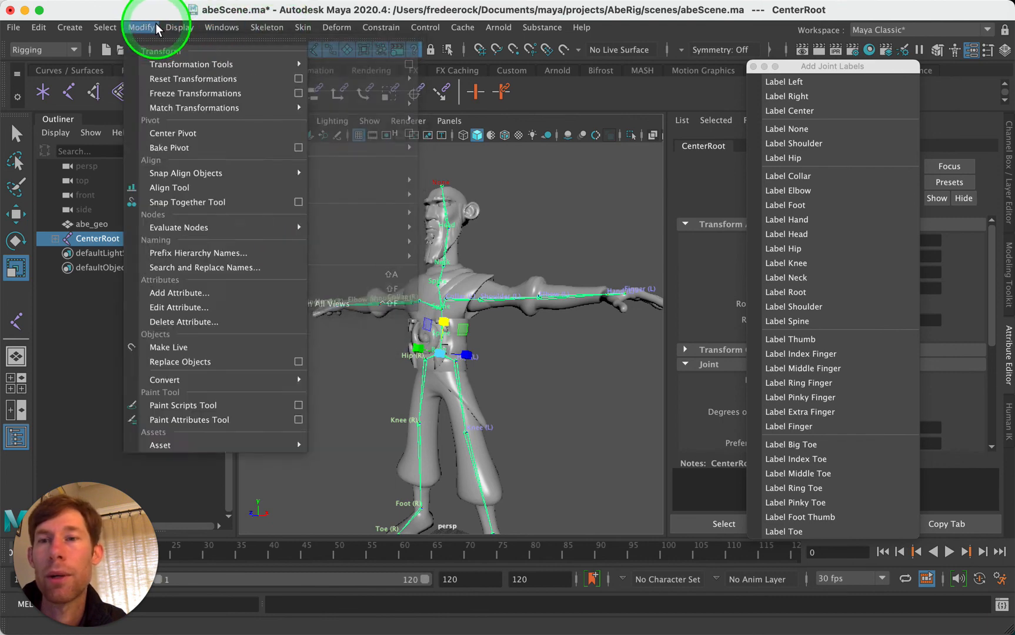
{"action": "mouse_move", "coordinate": [180, 26]}
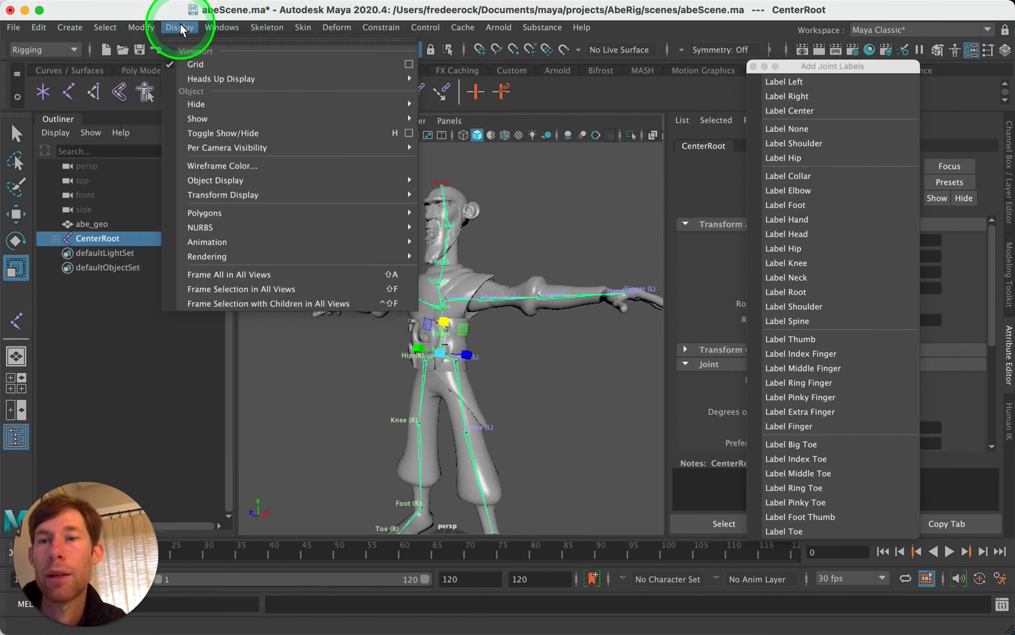
{"action": "mouse_move", "coordinate": [115, 29]}
{"action": "left_click", "coordinate": [137, 100]}
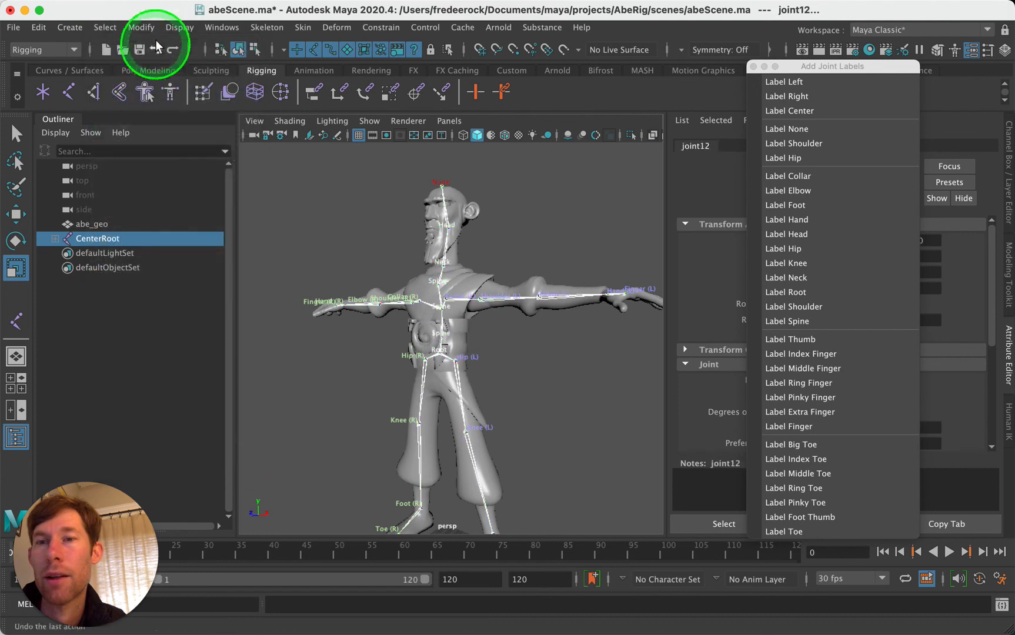
Step: Display the local rotation axes on all selected skeleton joints and clear the selection
{"action": "left_click", "coordinate": [170, 23]}
{"action": "mouse_move", "coordinate": [231, 183]}
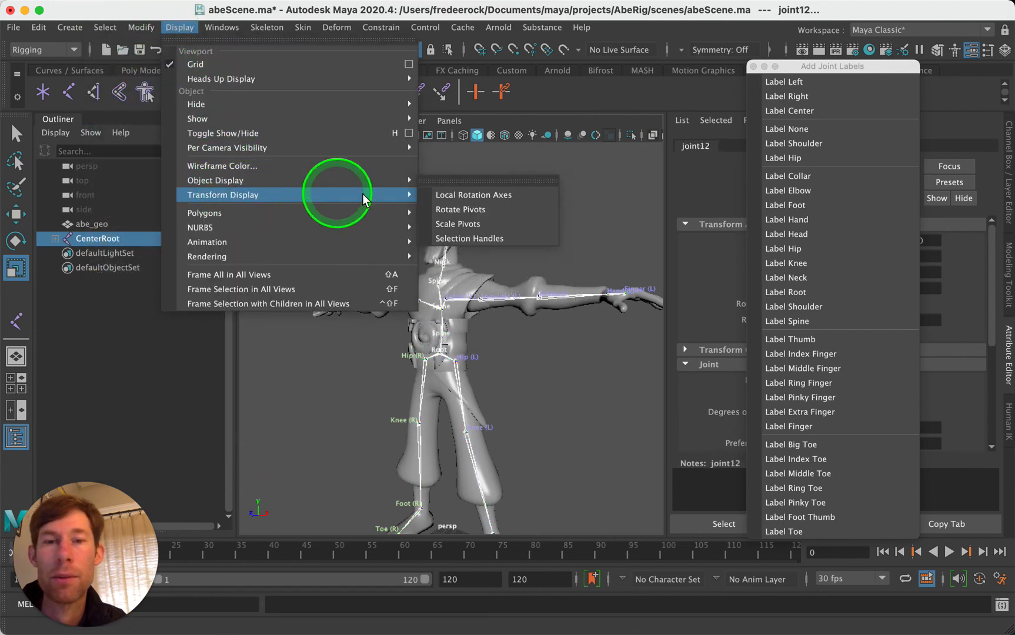
{"action": "left_click", "coordinate": [446, 195]}
{"action": "left_click", "coordinate": [576, 378]}
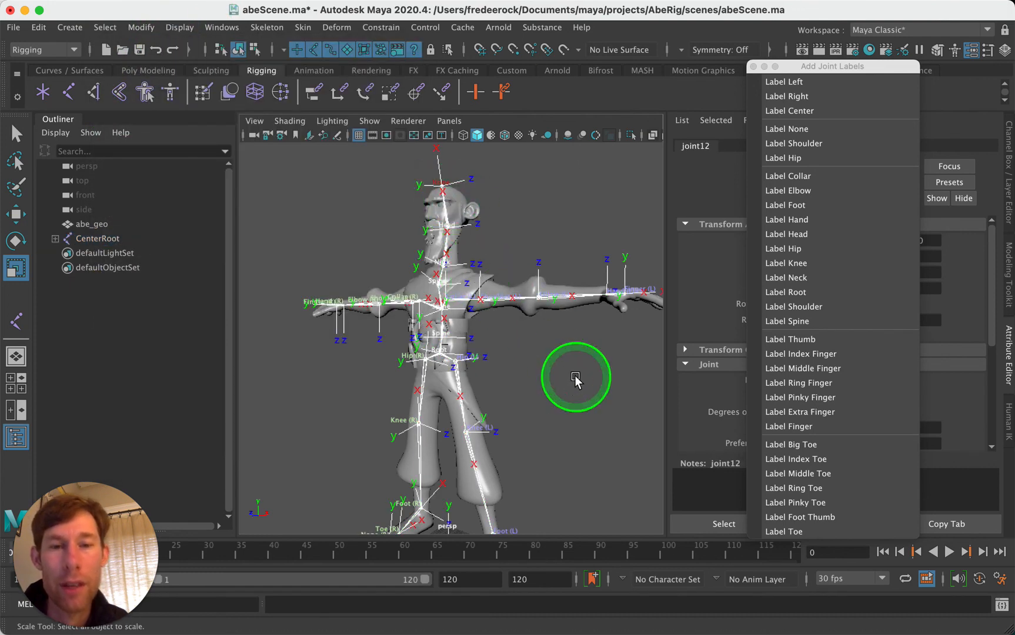
Step: Test-rotate the LeftHip and RightHip joints together, undo the rotation and clear the selection
{"action": "left_click_drag", "start_coordinate": [594, 347], "coordinate": [645, 360], "text": "alt"}
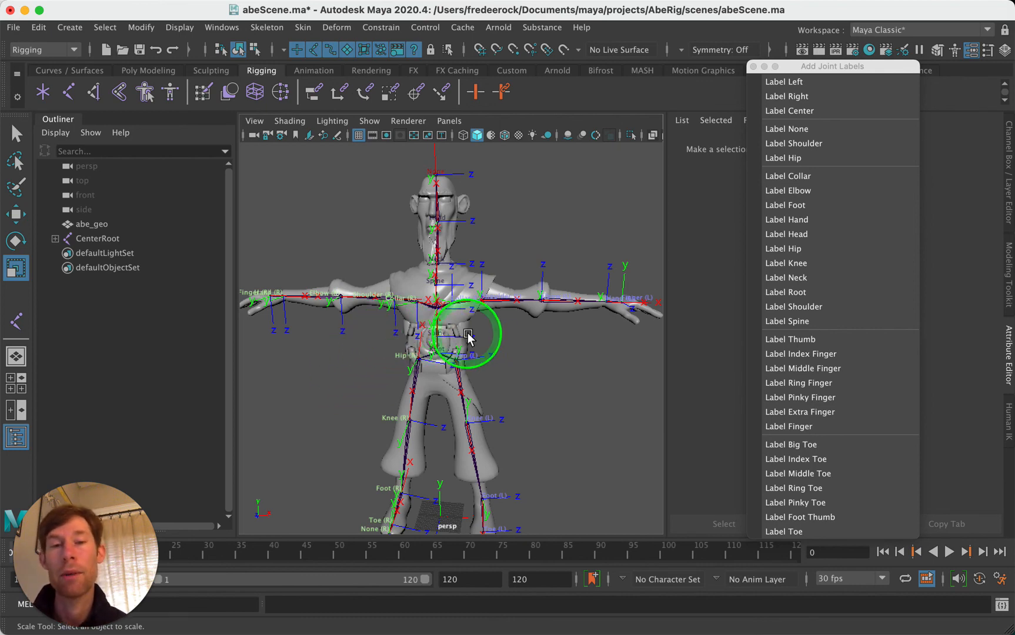
{"action": "scroll", "coordinate": [476, 327], "scroll_direction": "up", "scroll_amount": 3}
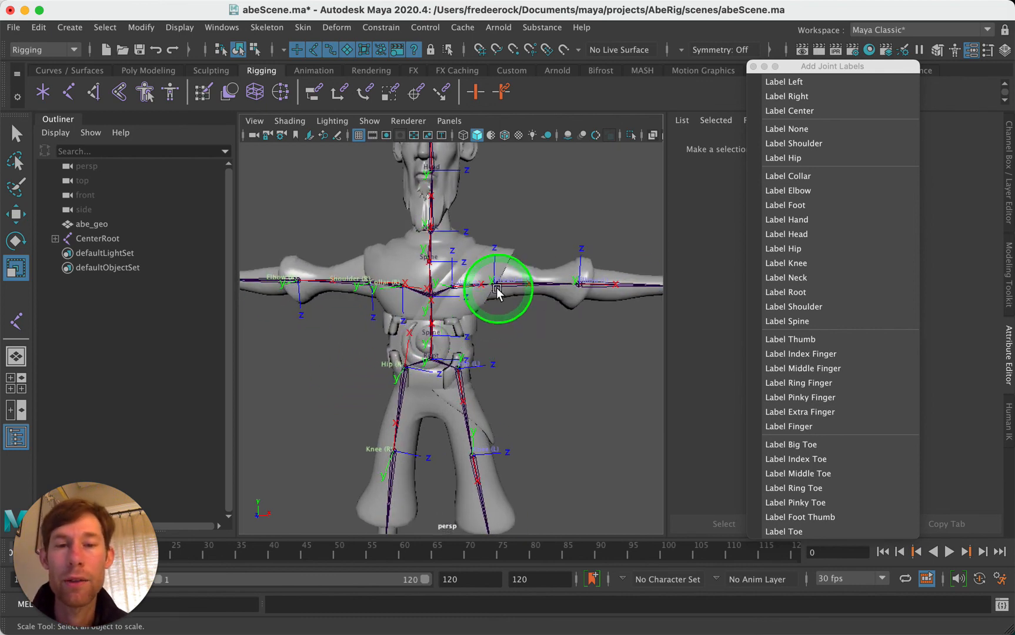
{"action": "scroll", "coordinate": [484, 337], "scroll_direction": "down", "scroll_amount": 3}
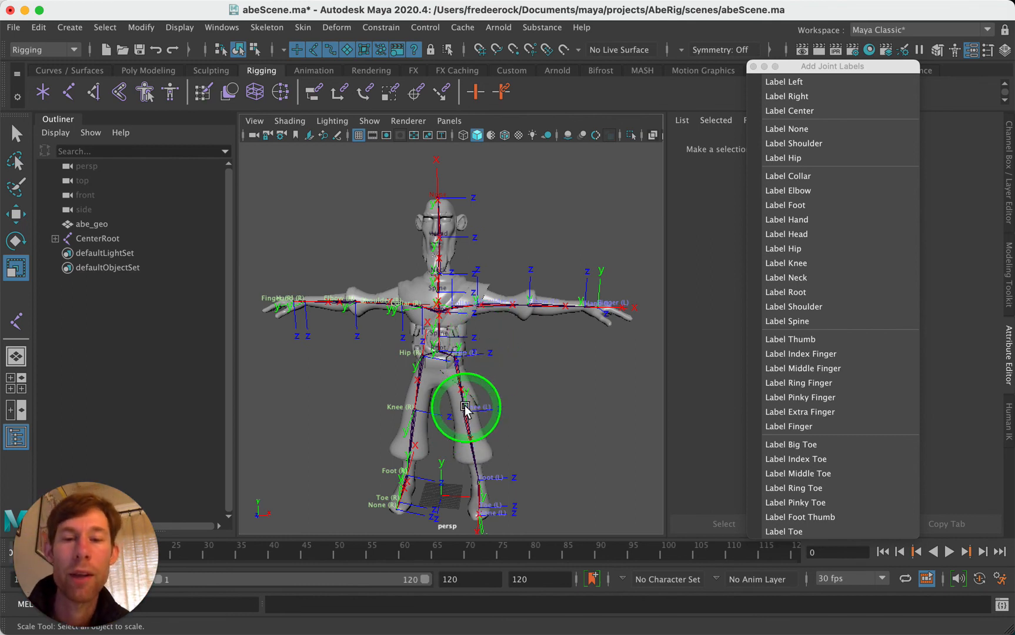
{"action": "left_click", "coordinate": [456, 362]}
{"action": "left_click", "coordinate": [419, 359]}
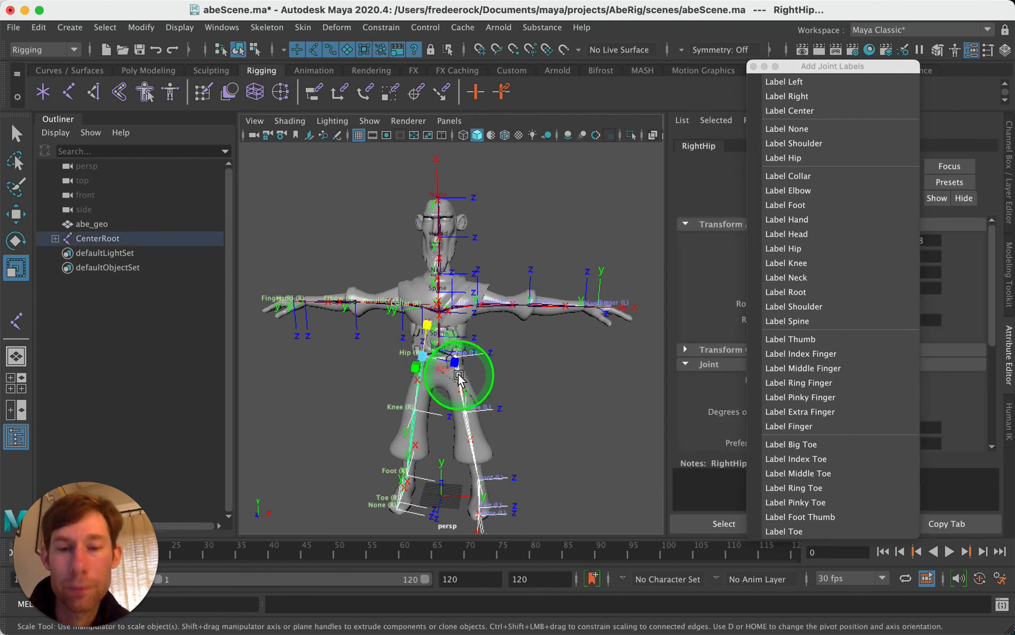
{"action": "key", "text": "e"}
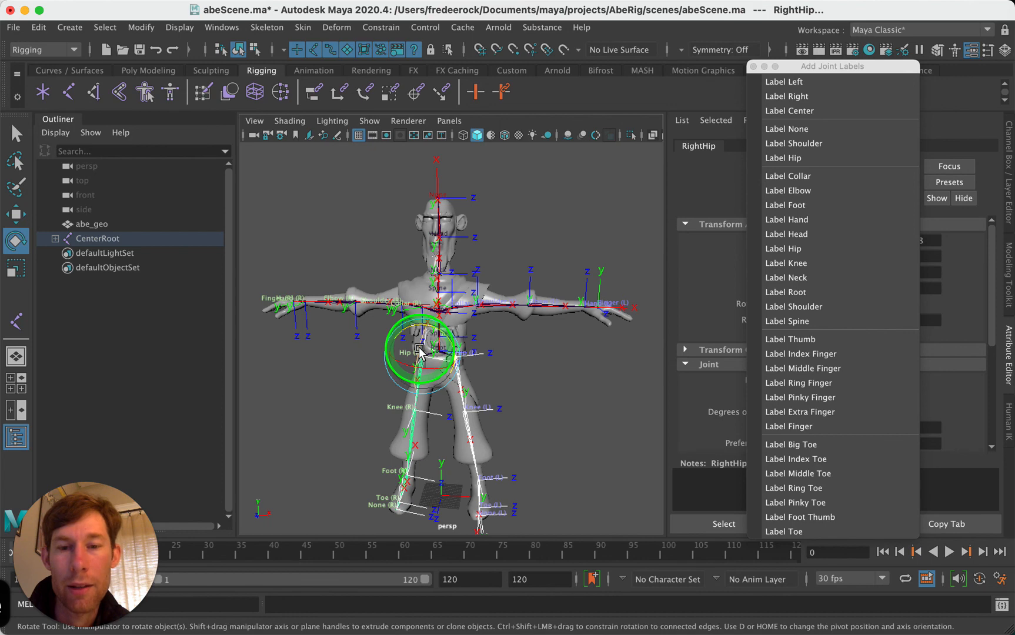
{"action": "left_click_drag", "start_coordinate": [419, 351], "coordinate": [423, 329]}
{"action": "key", "text": "super+z"}
{"action": "key", "text": "super+z"}
{"action": "left_click", "coordinate": [511, 352]}
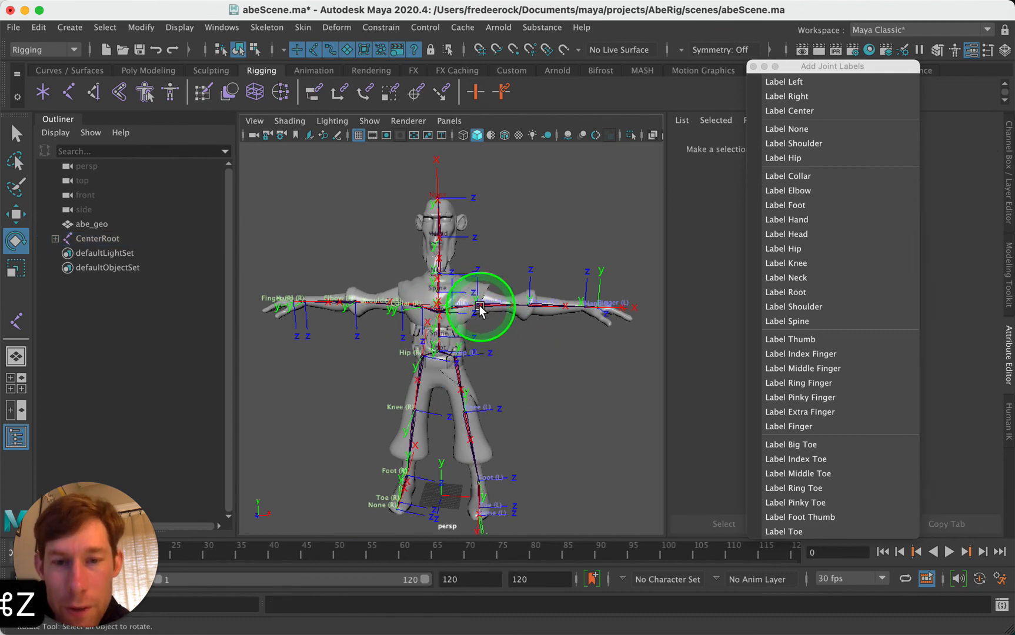
Step: Test-rotate the left and right shoulder joints together and undo the rotation and selection
{"action": "left_click", "coordinate": [458, 306]}
{"action": "left_click", "coordinate": [401, 301], "text": "shift"}
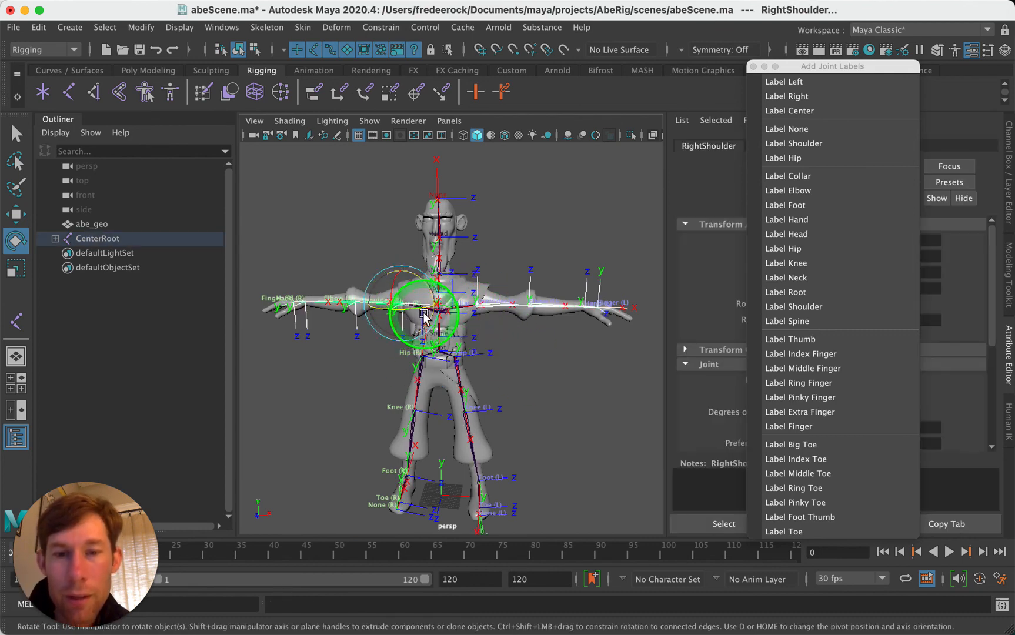
{"action": "left_click_drag", "start_coordinate": [412, 309], "coordinate": [388, 310]}
{"action": "key", "text": "super+z"}
{"action": "key", "text": "super+z"}
{"action": "key", "text": "super+z"}
{"action": "key", "text": "super+z"}
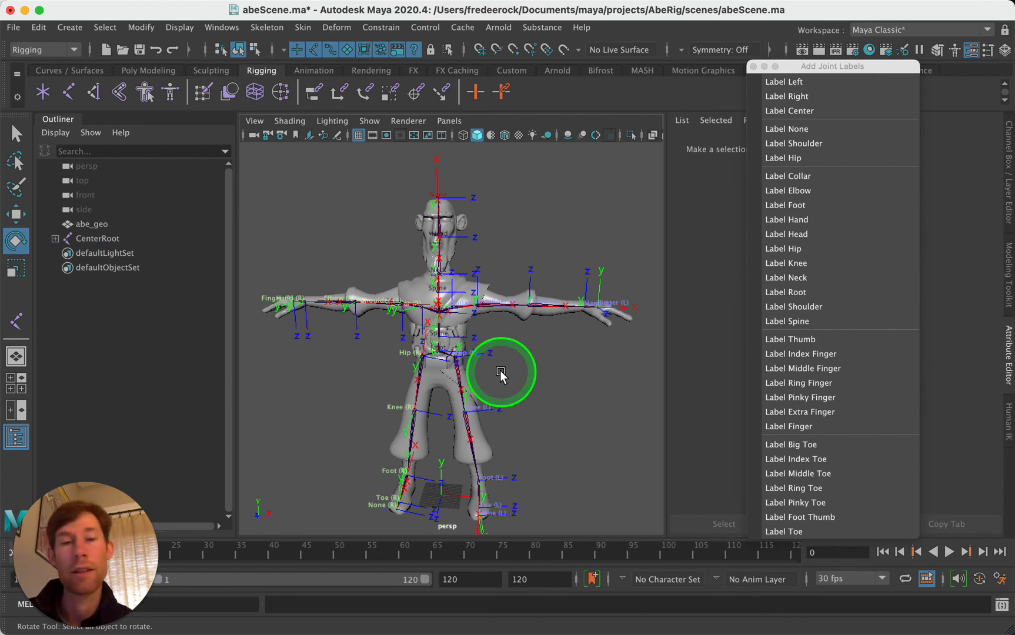
Step: Close the floating Add Joint Labels window
{"action": "left_click", "coordinate": [753, 66]}
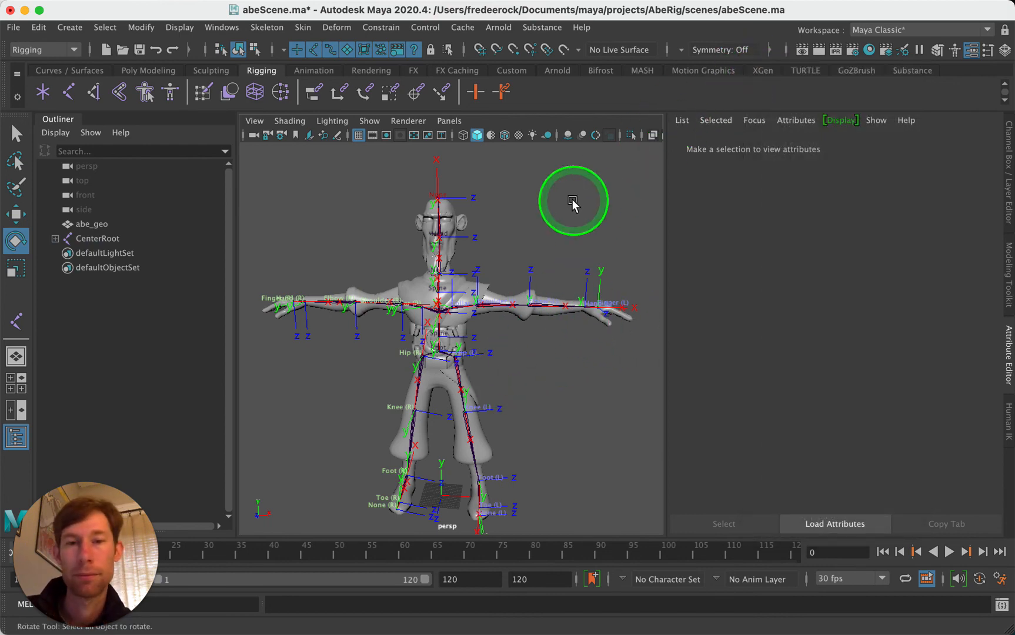
{"action": "left_click_drag", "start_coordinate": [572, 203], "coordinate": [494, 204], "text": "alt"}
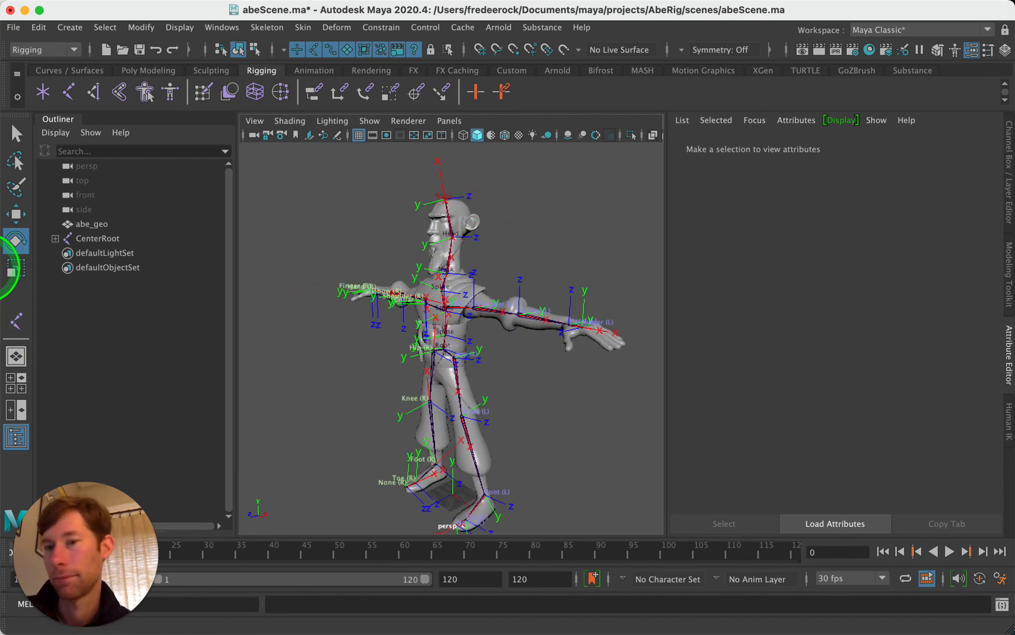